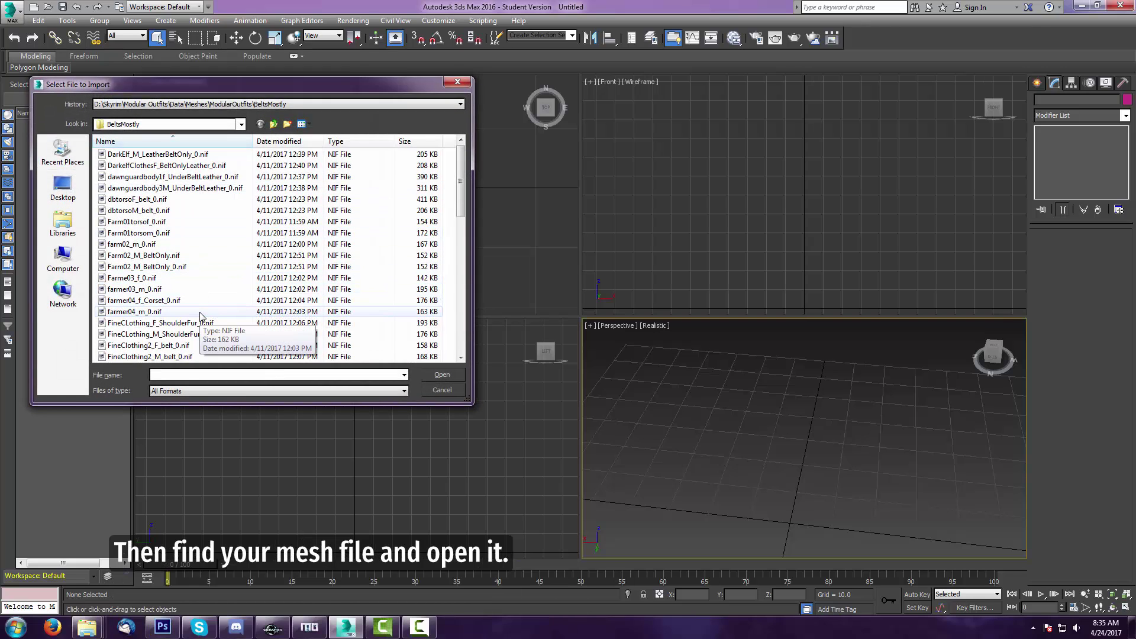
- Import the mesh file farmer04_m_0.nif from the BeltsMostly folder with the default Skyrim NIF import settings
{"action": "left_click", "coordinate": [200, 314]}
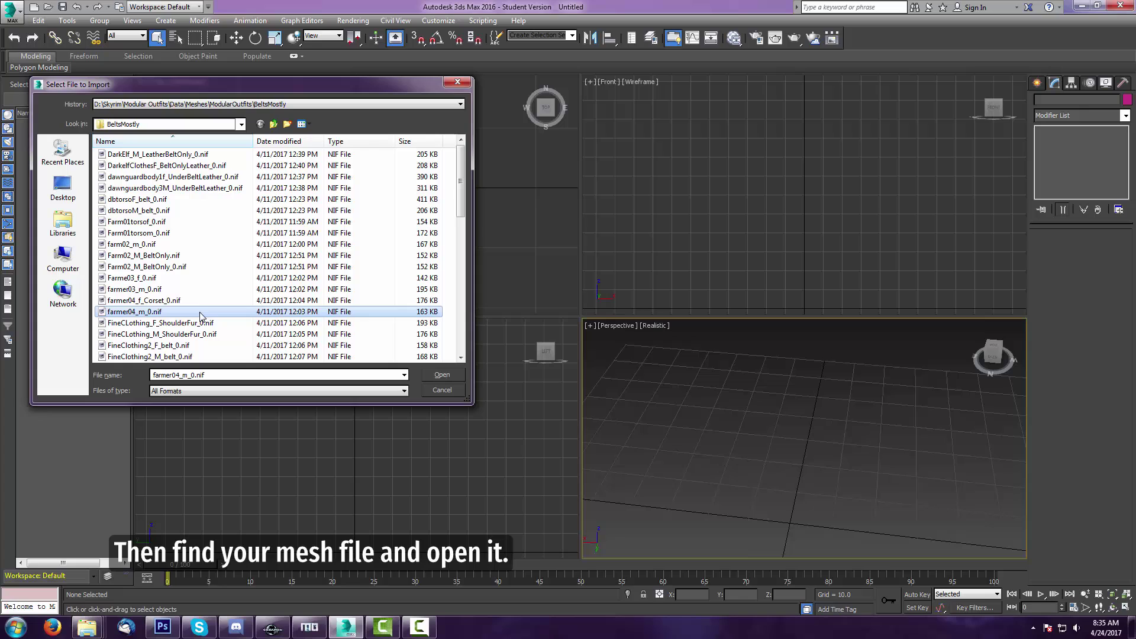
{"action": "left_click", "coordinate": [435, 378]}
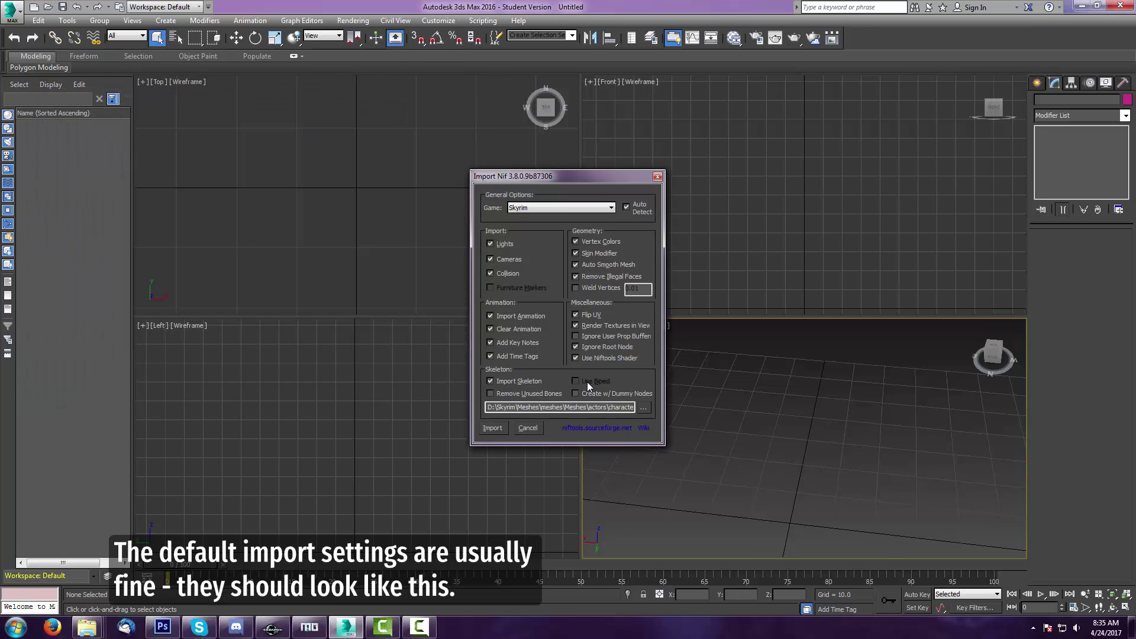
{"action": "left_click", "coordinate": [486, 432]}
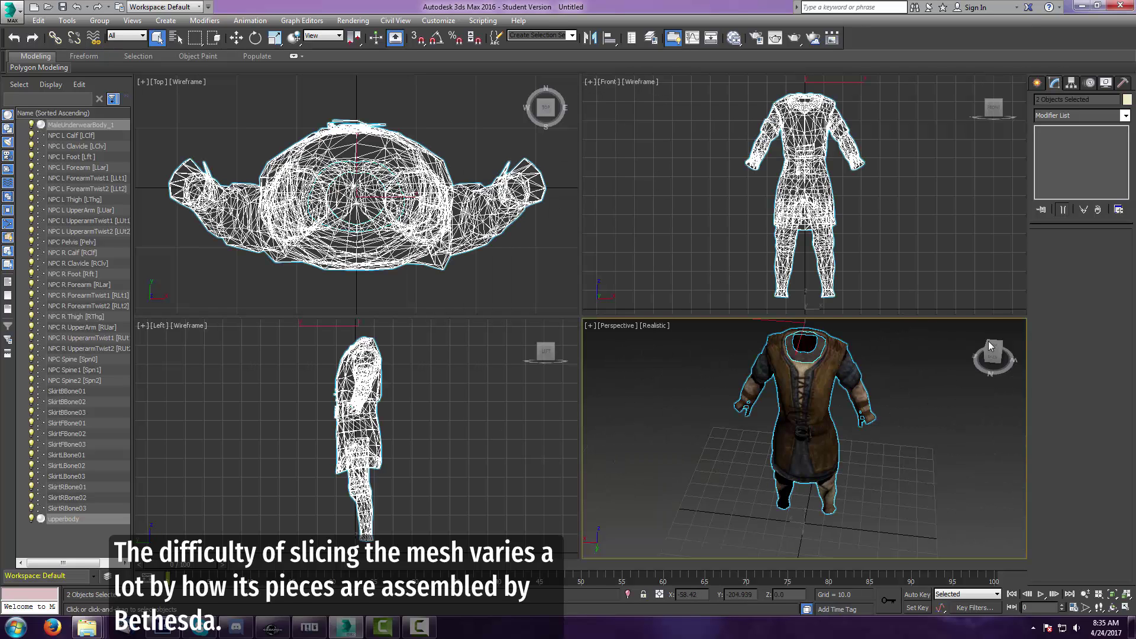
- Delete the default body object MaleUnderwearBody_1 from the scene
{"action": "left_click_drag", "start_coordinate": [989, 341], "coordinate": [915, 370]}
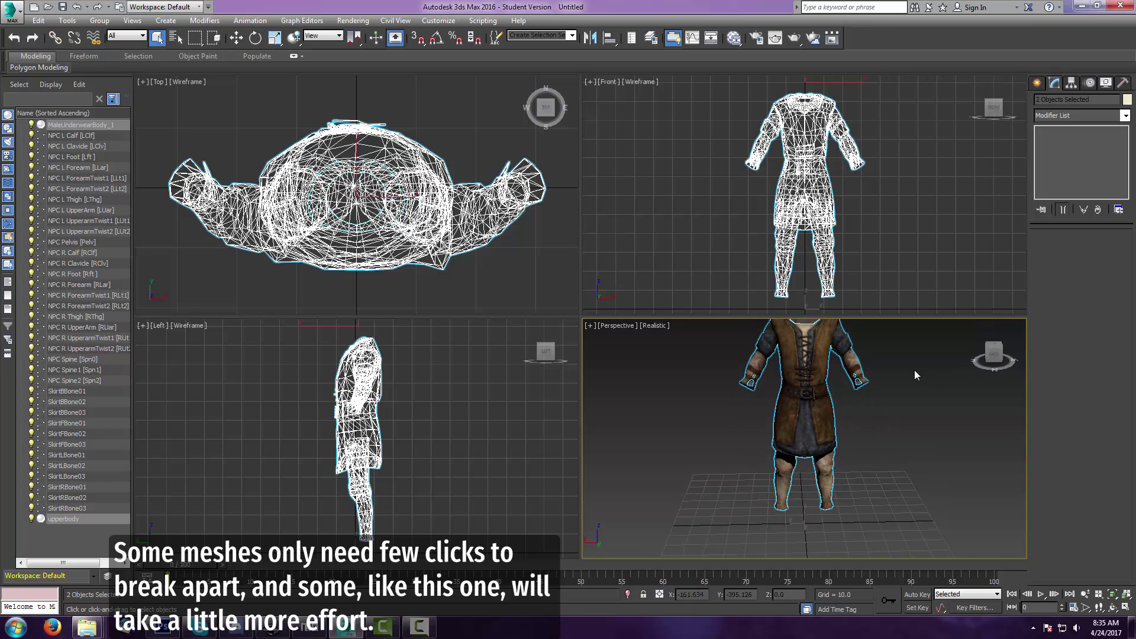
{"action": "middle_click_drag", "start_coordinate": [914, 371], "coordinate": [912, 404]}
{"action": "left_click_drag", "start_coordinate": [993, 353], "coordinate": [989, 350]}
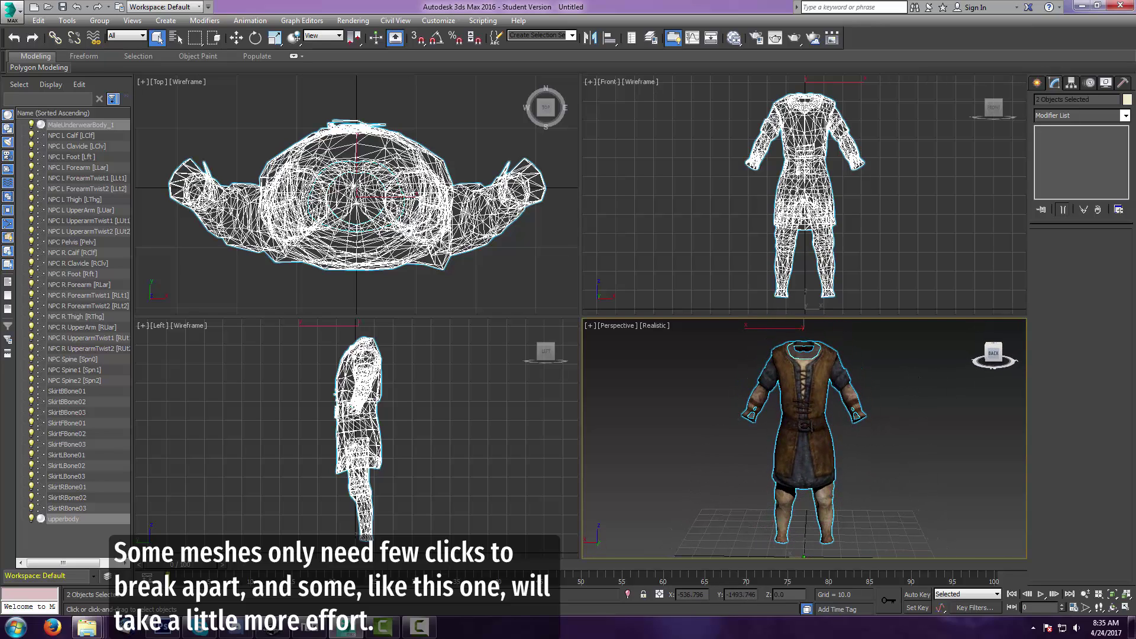
{"action": "left_click", "coordinate": [107, 127]}
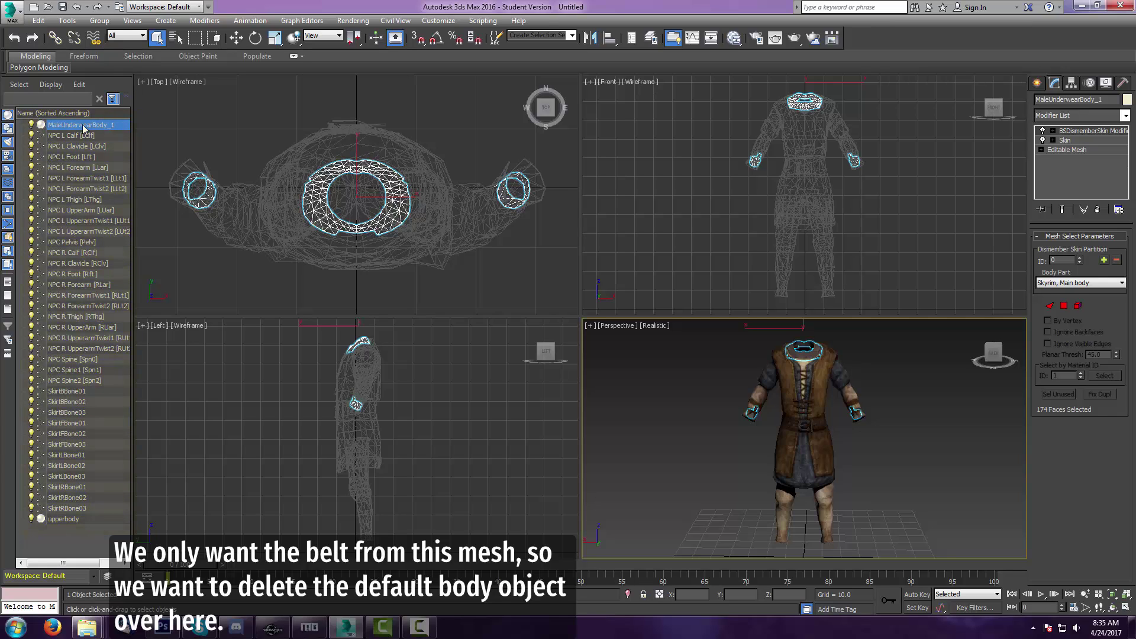
{"action": "right_click", "coordinate": [121, 124]}
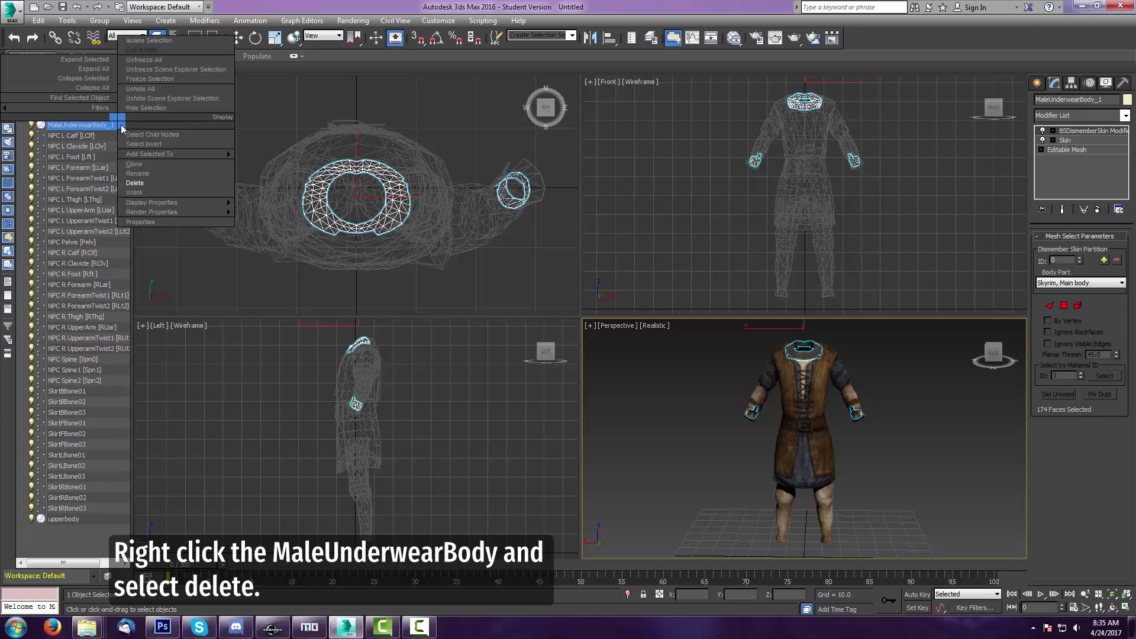
{"action": "left_click", "coordinate": [136, 184]}
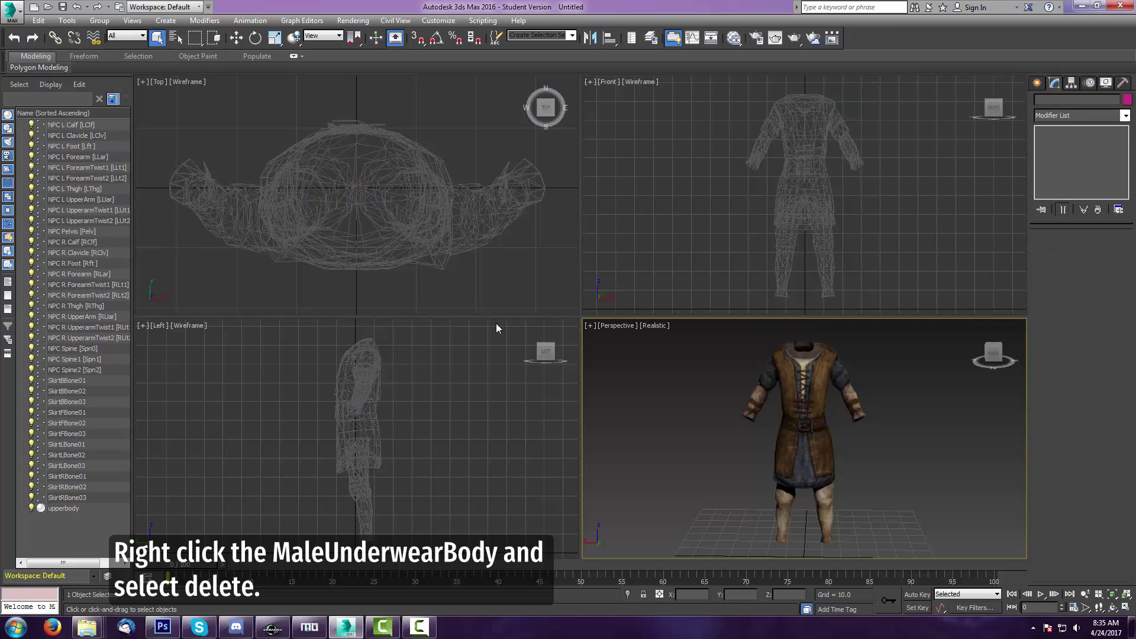
- Select the upperbody outfit mesh, enter its Editable Mesh at Element level, and select the elements of its upper part
{"action": "left_click", "coordinate": [800, 420]}
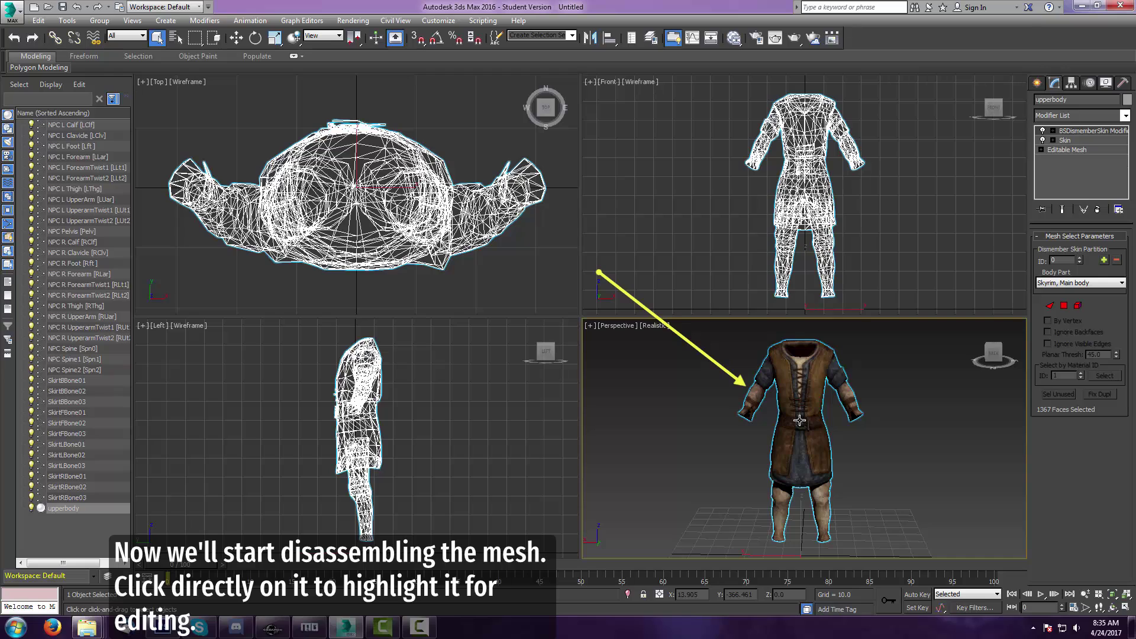
{"action": "left_click", "coordinate": [1063, 150]}
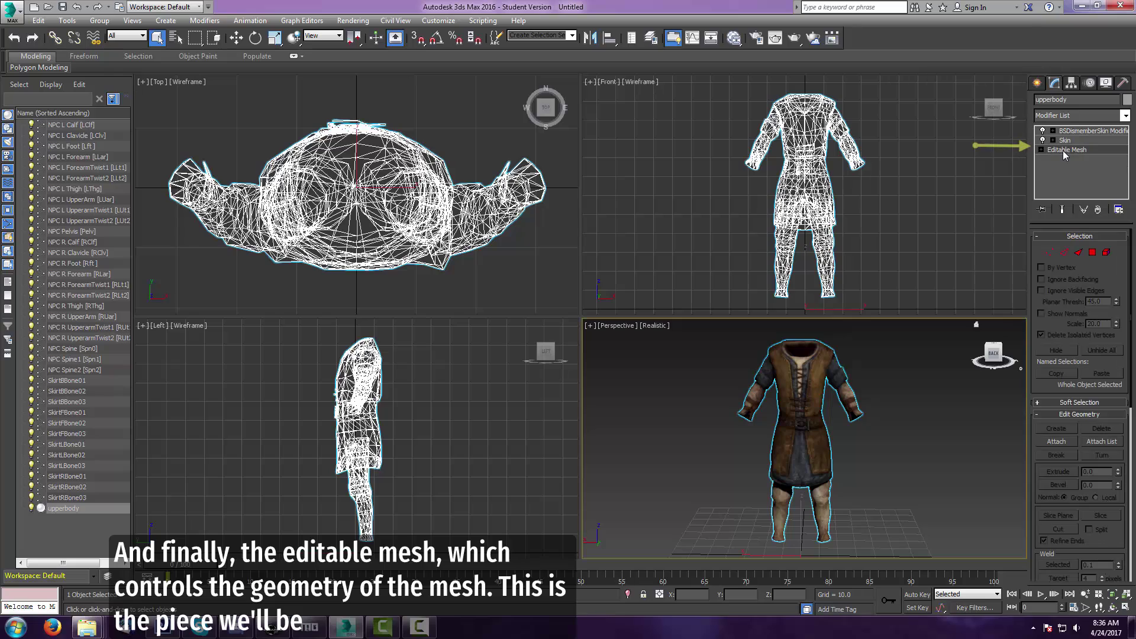
{"action": "left_click", "coordinate": [1106, 253]}
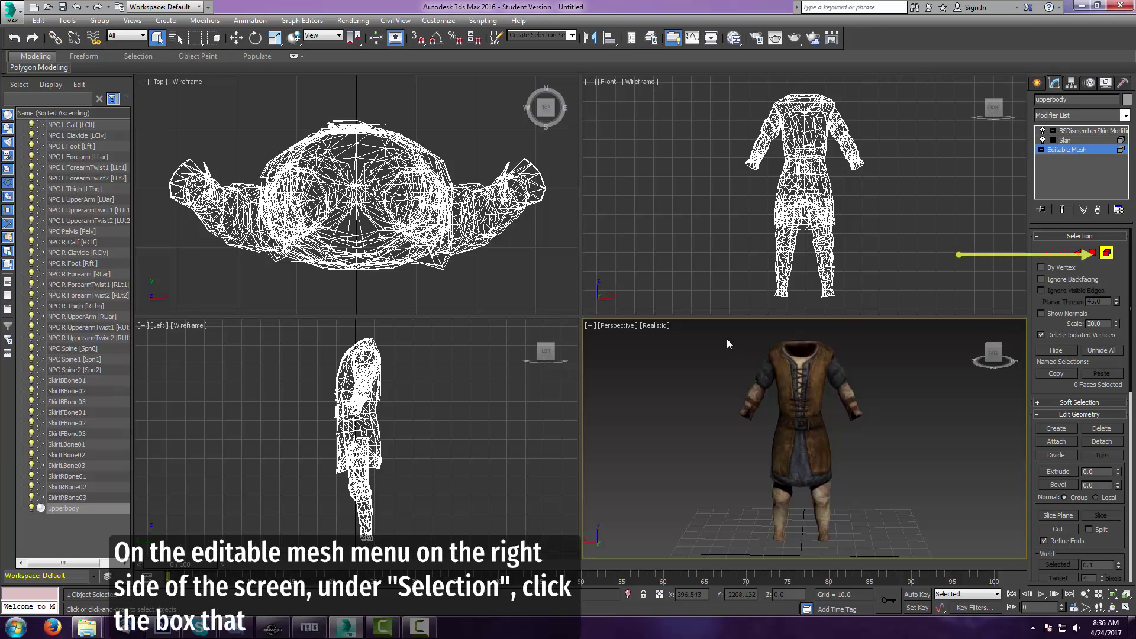
{"action": "left_click_drag", "start_coordinate": [727, 339], "coordinate": [878, 400]}
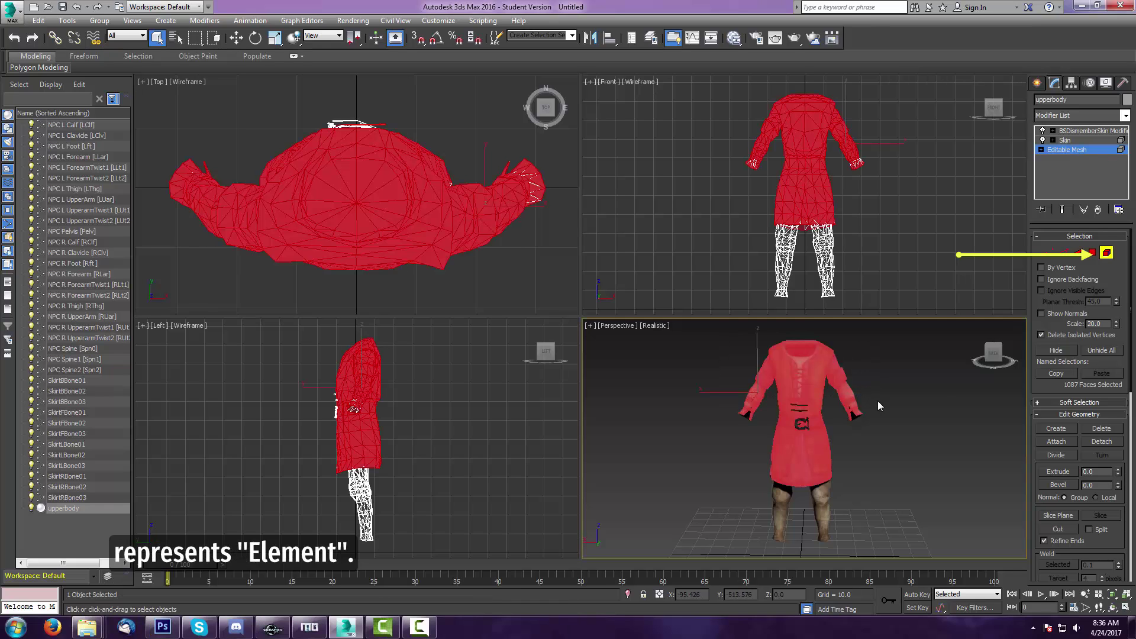
{"action": "left_click_drag", "start_coordinate": [990, 355], "coordinate": [993, 354]}
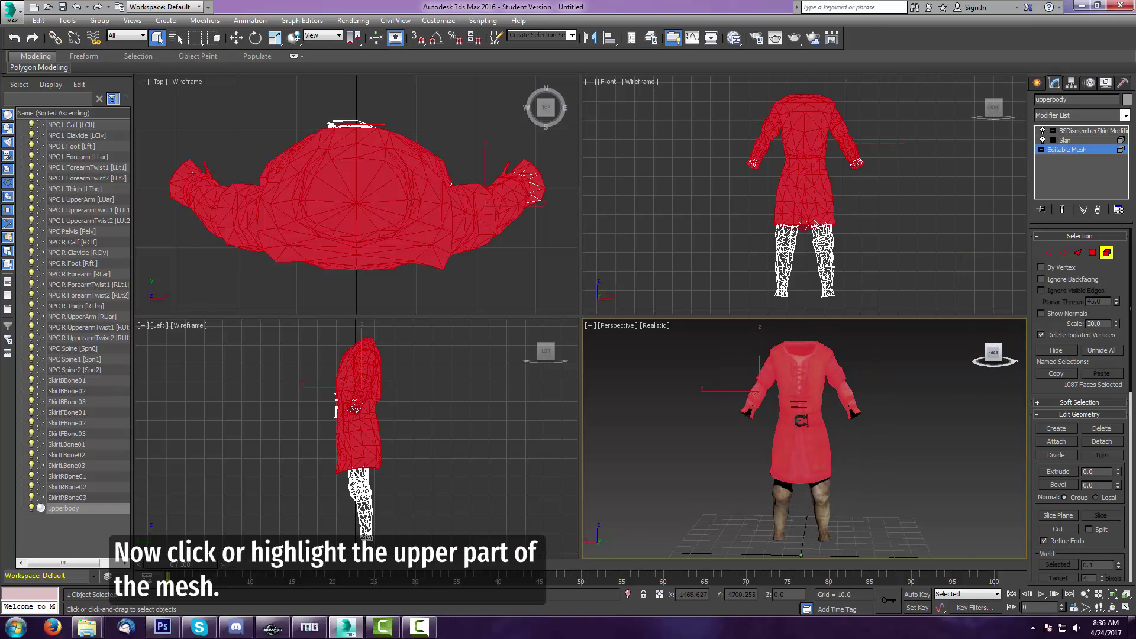
- At Polygon level, delete the outfit's chest and upper sleeves, plus the legs and the lower part of the skirt
{"action": "left_click", "coordinate": [1092, 253]}
{"action": "left_click", "coordinate": [918, 373]}
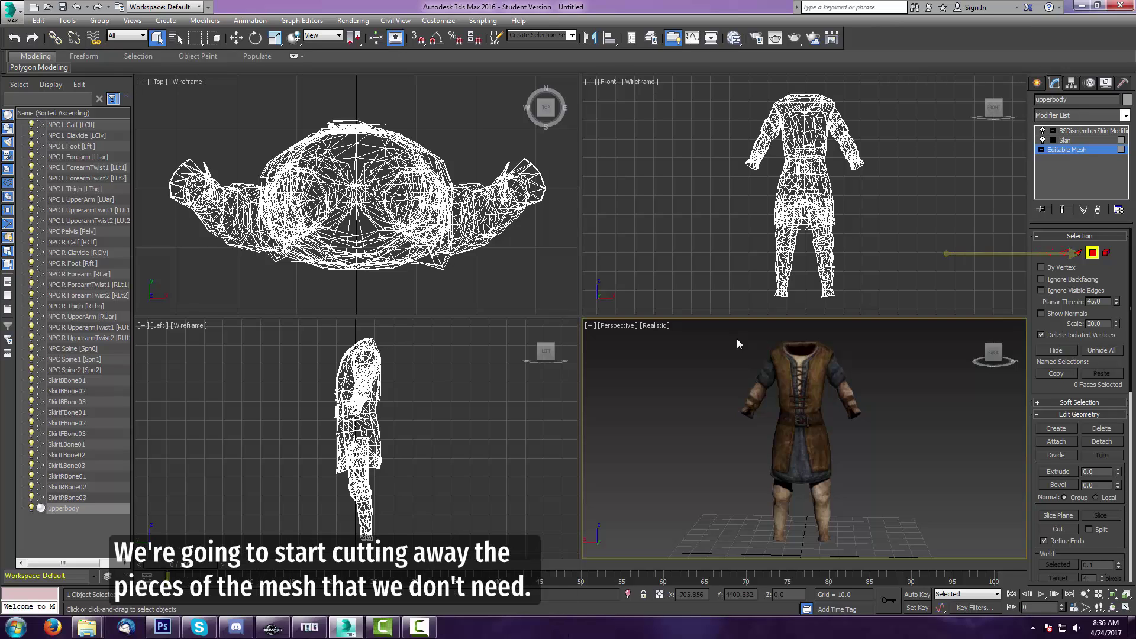
{"action": "left_click_drag", "start_coordinate": [733, 339], "coordinate": [904, 392]}
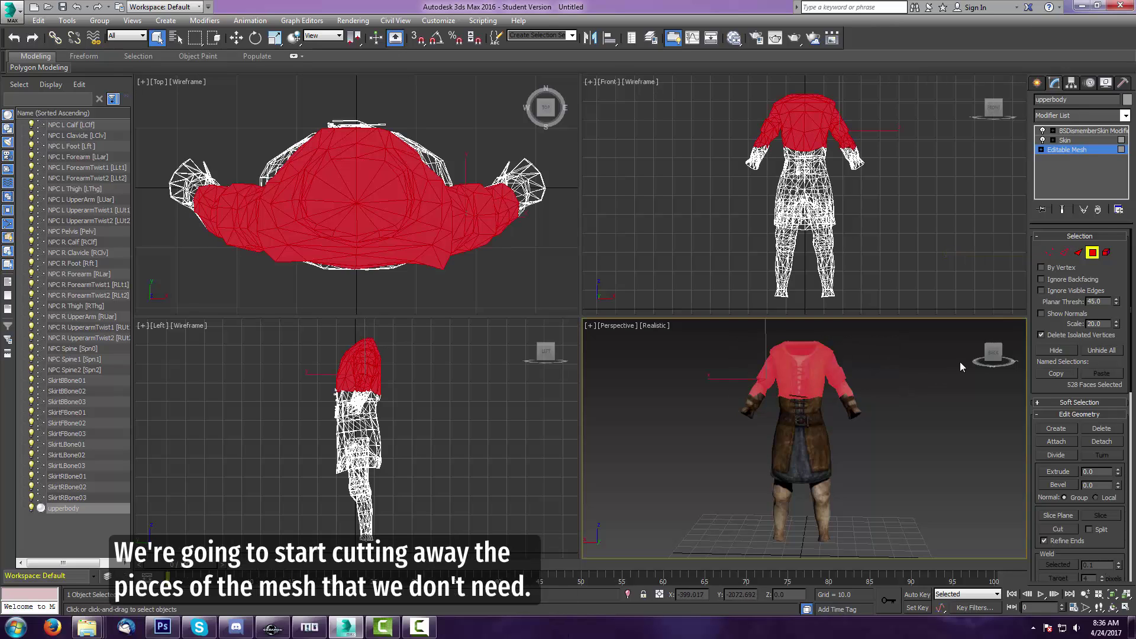
{"action": "key", "text": "Delete"}
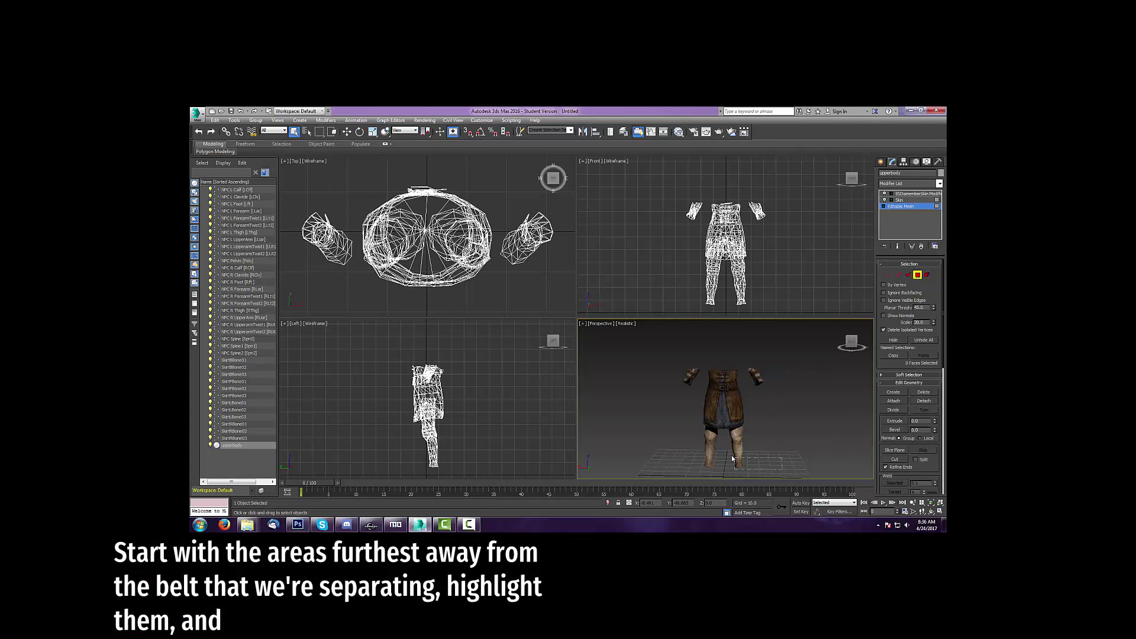
{"action": "left_click_drag", "start_coordinate": [688, 418], "coordinate": [679, 408]}
{"action": "key", "text": "Delete"}
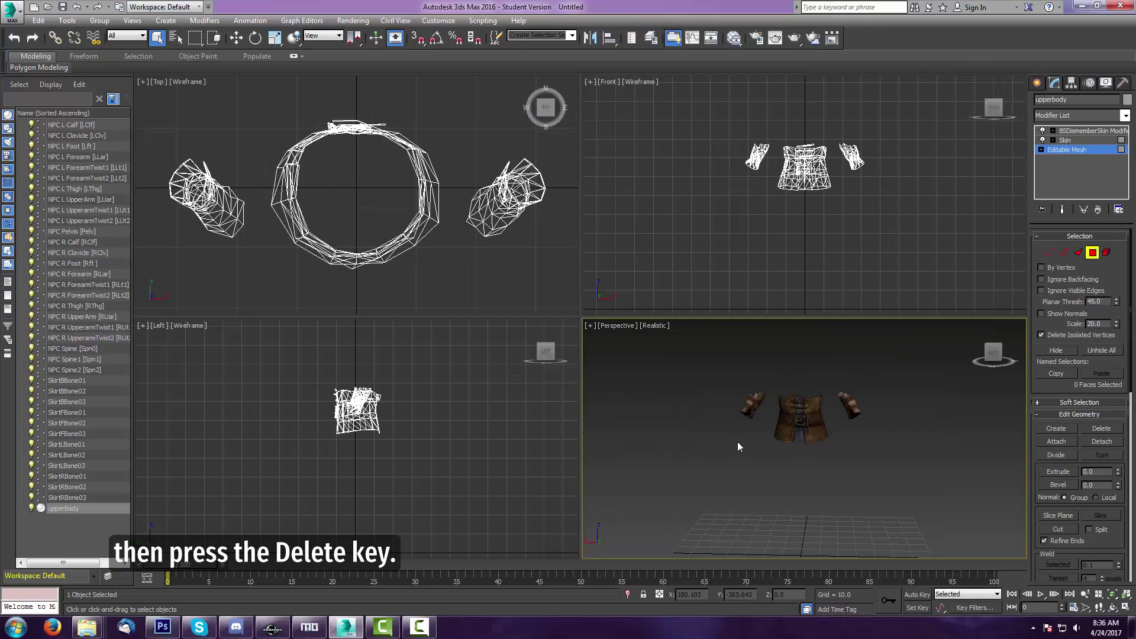
- Delete the two leftover forearm pieces on either side of the belt section
{"action": "scroll", "coordinate": [802, 215], "scroll_direction": "up", "scroll_amount": 5}
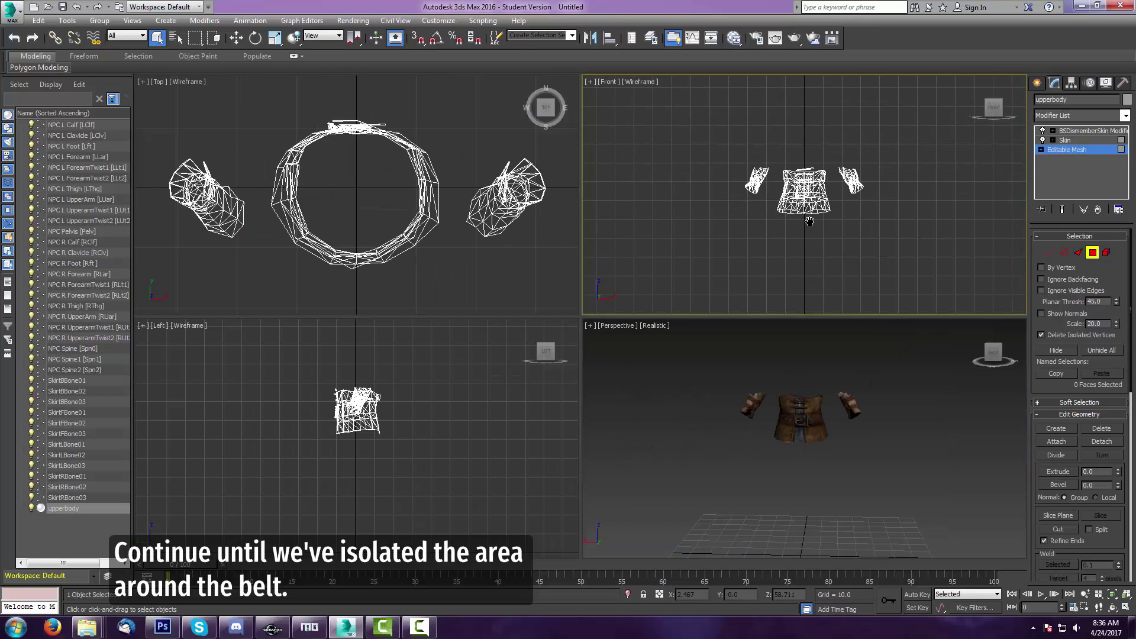
{"action": "middle_click_drag", "start_coordinate": [815, 154], "coordinate": [833, 197]}
{"action": "scroll", "coordinate": [812, 196], "scroll_direction": "up", "scroll_amount": 4}
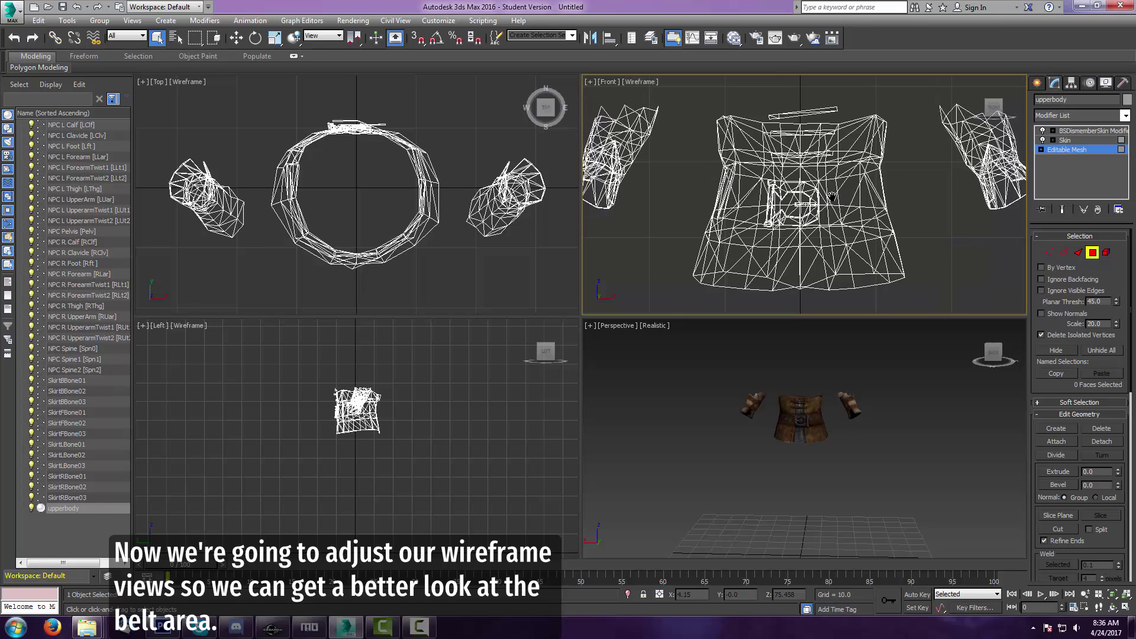
{"action": "scroll", "coordinate": [352, 408], "scroll_direction": "up", "scroll_amount": 6}
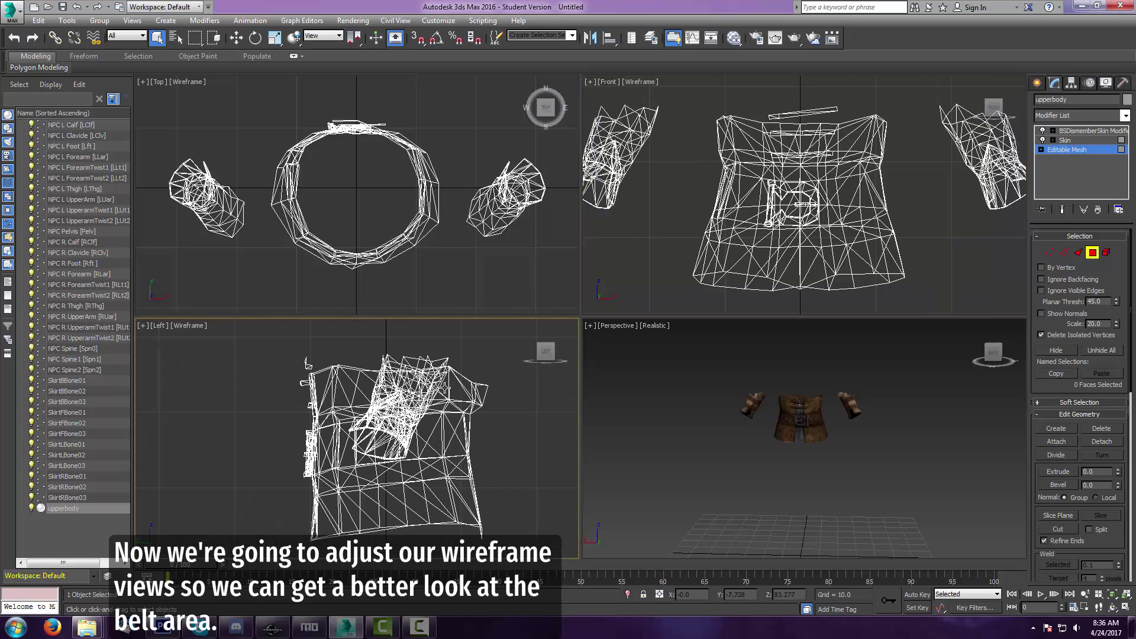
{"action": "middle_click_drag", "start_coordinate": [445, 388], "coordinate": [424, 362]}
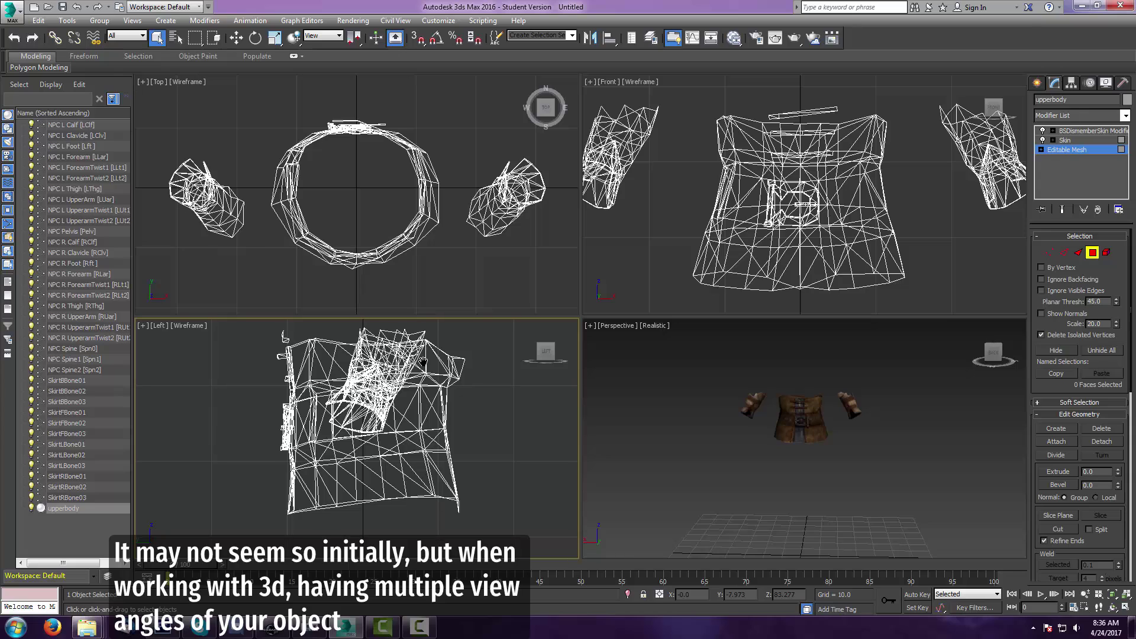
{"action": "scroll", "coordinate": [769, 407], "scroll_direction": "up", "scroll_amount": 5}
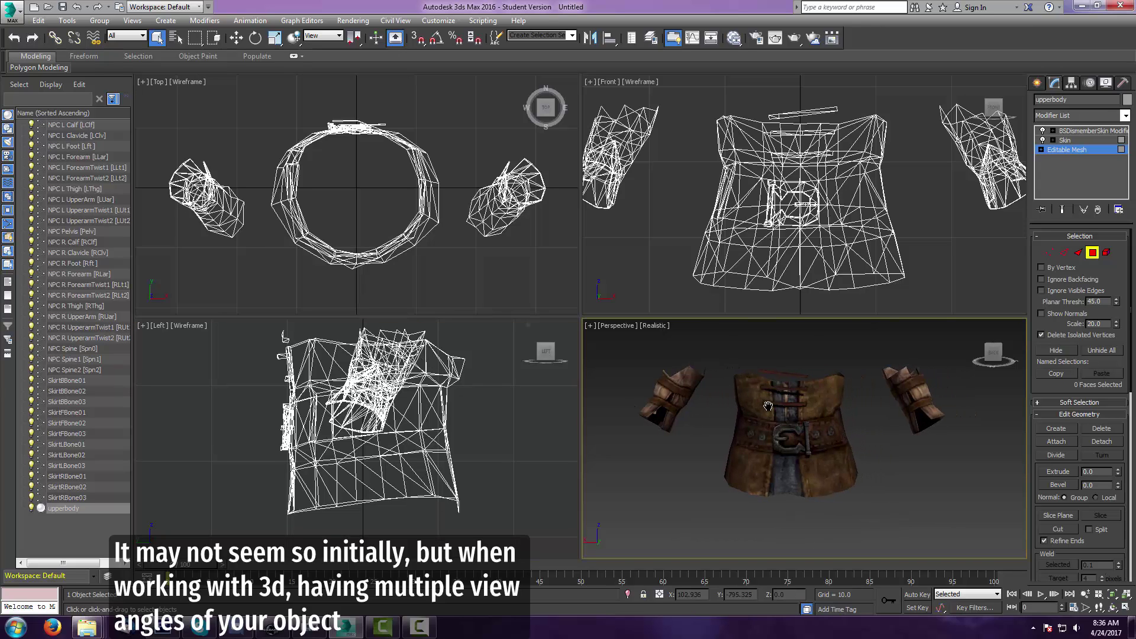
{"action": "middle_click_drag", "start_coordinate": [769, 406], "coordinate": [775, 408]}
{"action": "left_click_drag", "start_coordinate": [624, 348], "coordinate": [716, 462]}
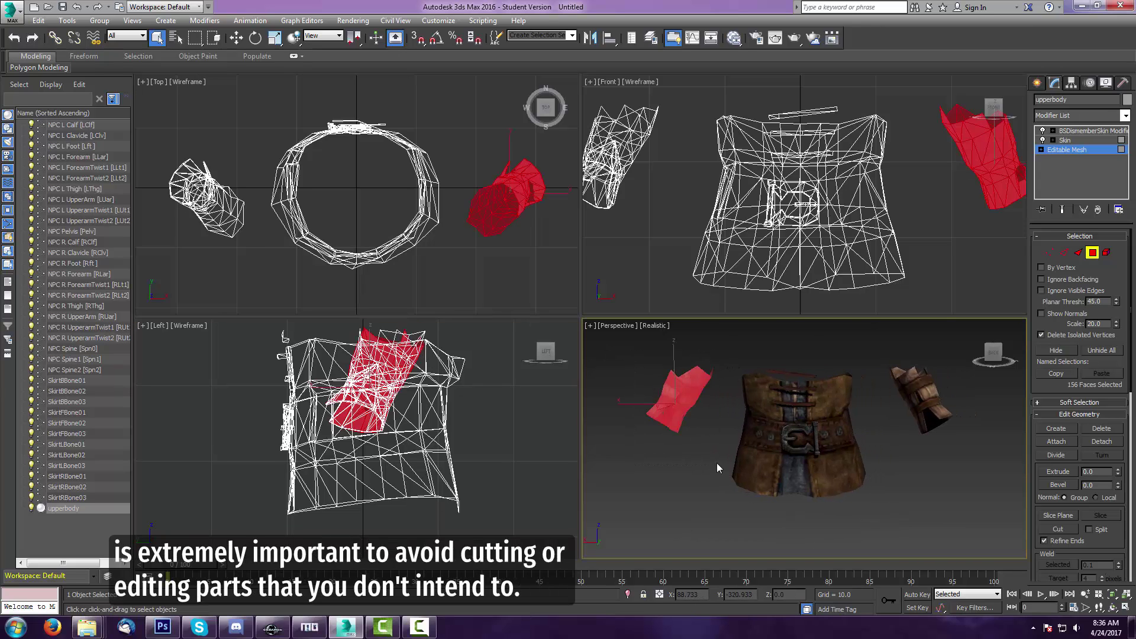
{"action": "key", "text": "Delete"}
{"action": "left_click_drag", "start_coordinate": [883, 347], "coordinate": [970, 472]}
{"action": "key", "text": "Delete"}
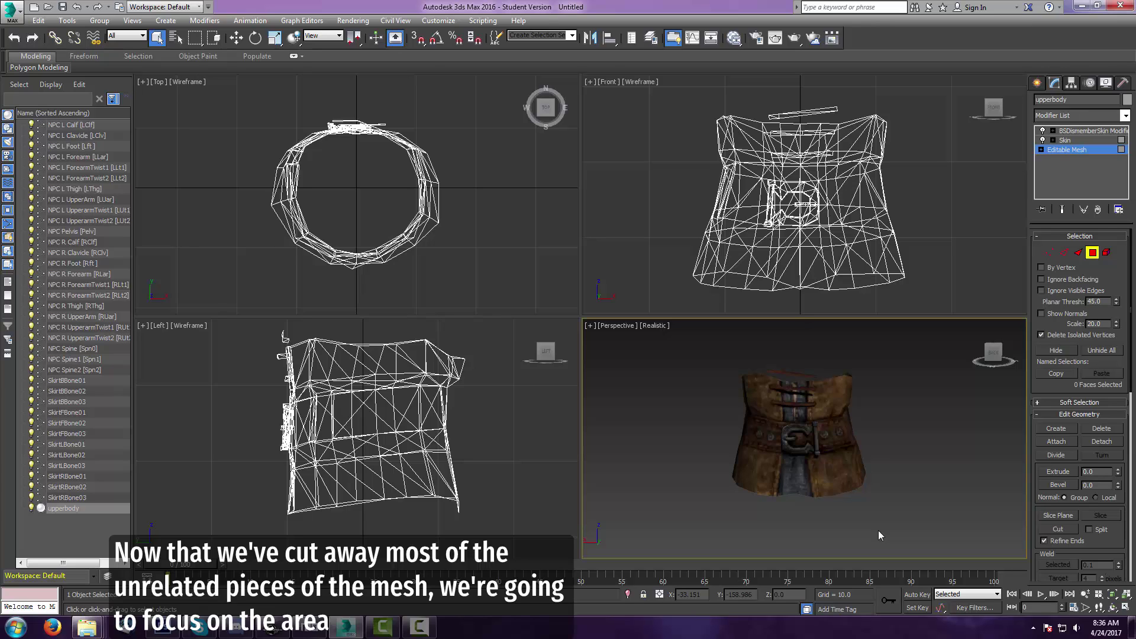
- Delete the skirt polygons hanging below the belt, including the ones remaining at the back
{"action": "left_click_drag", "start_coordinate": [729, 469], "coordinate": [878, 503]}
{"action": "key", "text": "Delete"}
{"action": "left_click_drag", "start_coordinate": [986, 370], "coordinate": [873, 370]}
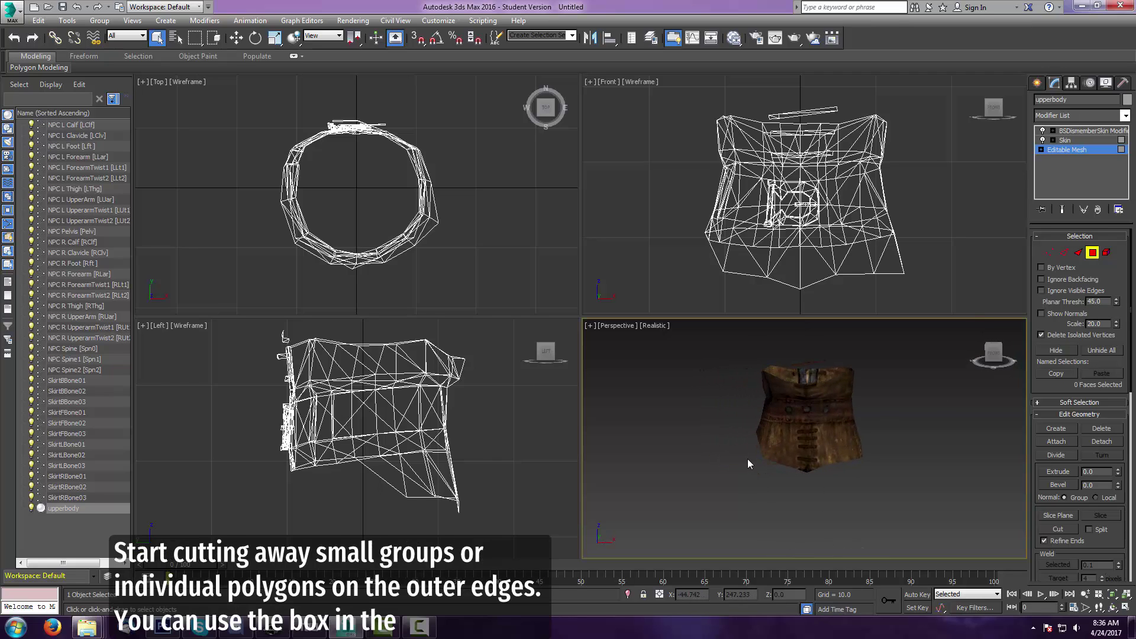
{"action": "left_click_drag", "start_coordinate": [869, 489], "coordinate": [903, 498]}
{"action": "key", "text": "Delete"}
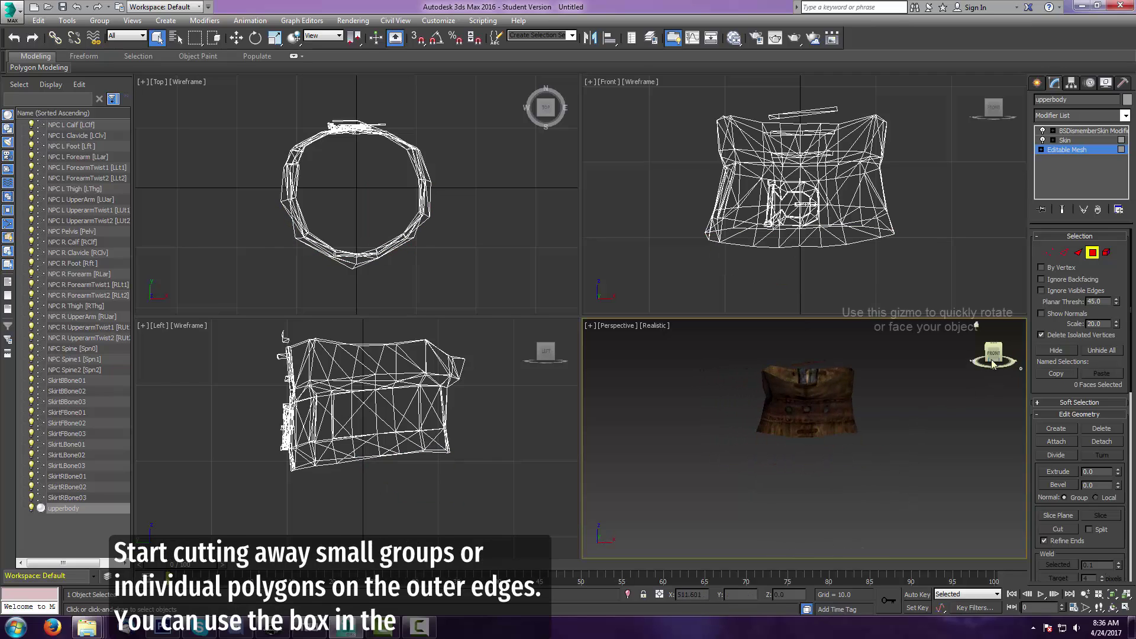
- Delete the row of tunic polygons above the belt at front and back, and the loose lacing strip
{"action": "left_click_drag", "start_coordinate": [994, 353], "coordinate": [1107, 355]}
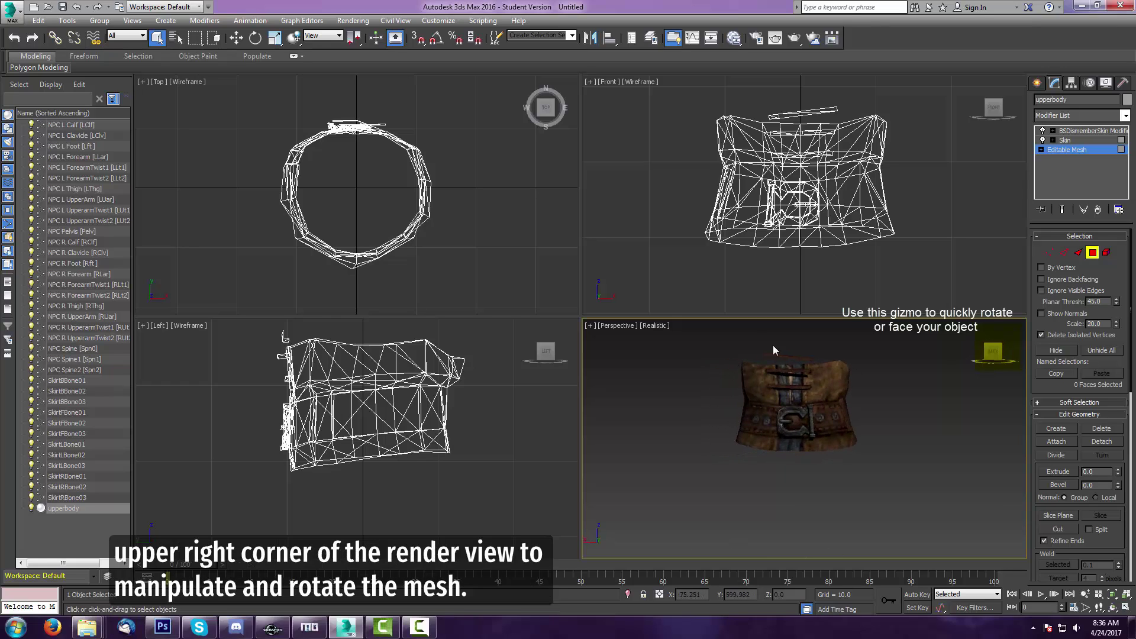
{"action": "left_click_drag", "start_coordinate": [842, 384], "coordinate": [843, 384]}
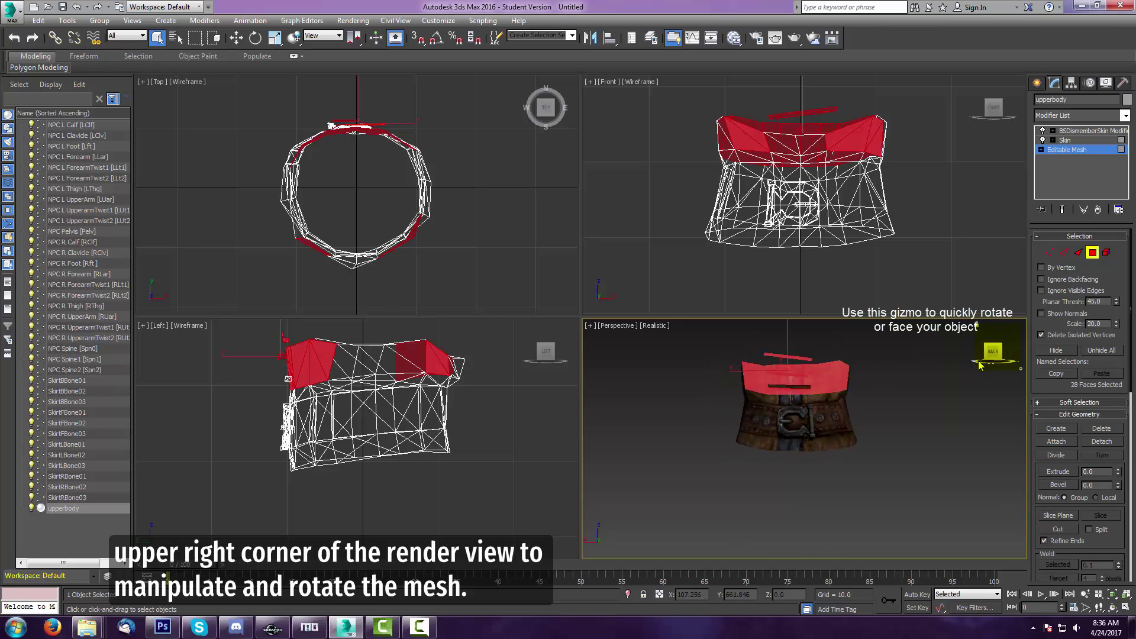
{"action": "mouse_move", "coordinate": [995, 354]}
{"action": "left_mouse_down"}
{"action": "mouse_move", "coordinate": [1019, 354]}
{"action": "mouse_move", "coordinate": [993, 362]}
{"action": "left_mouse_up"}
{"action": "key", "text": "Delete"}
{"action": "scroll", "coordinate": [816, 385], "scroll_direction": "up", "scroll_amount": 3}
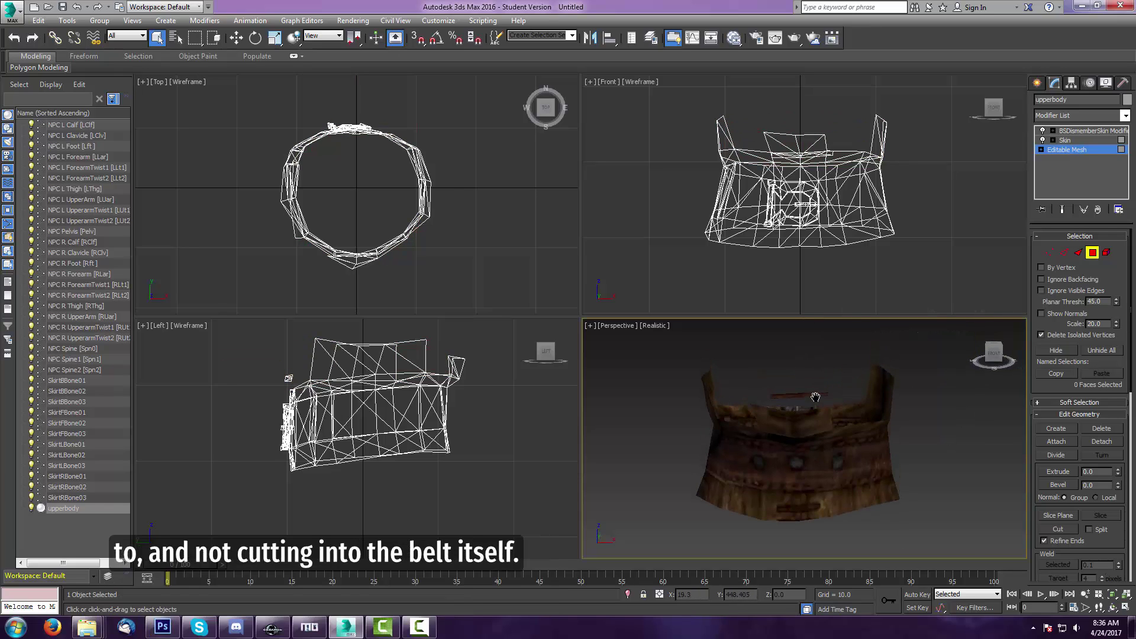
{"action": "left_click", "coordinate": [816, 397]}
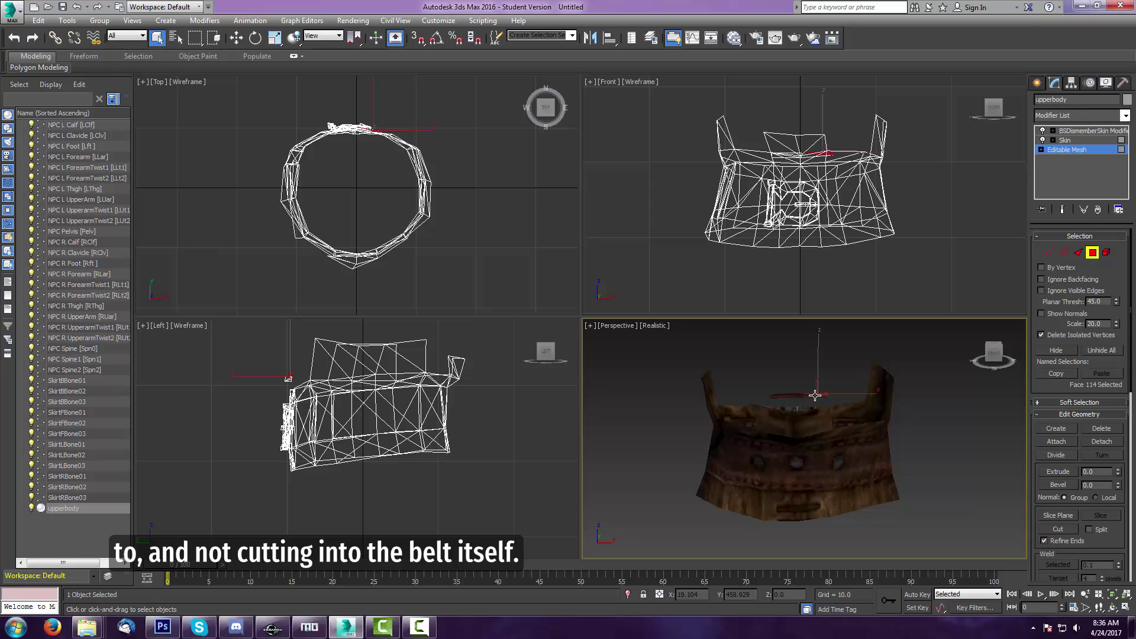
{"action": "left_click", "coordinate": [769, 400]}
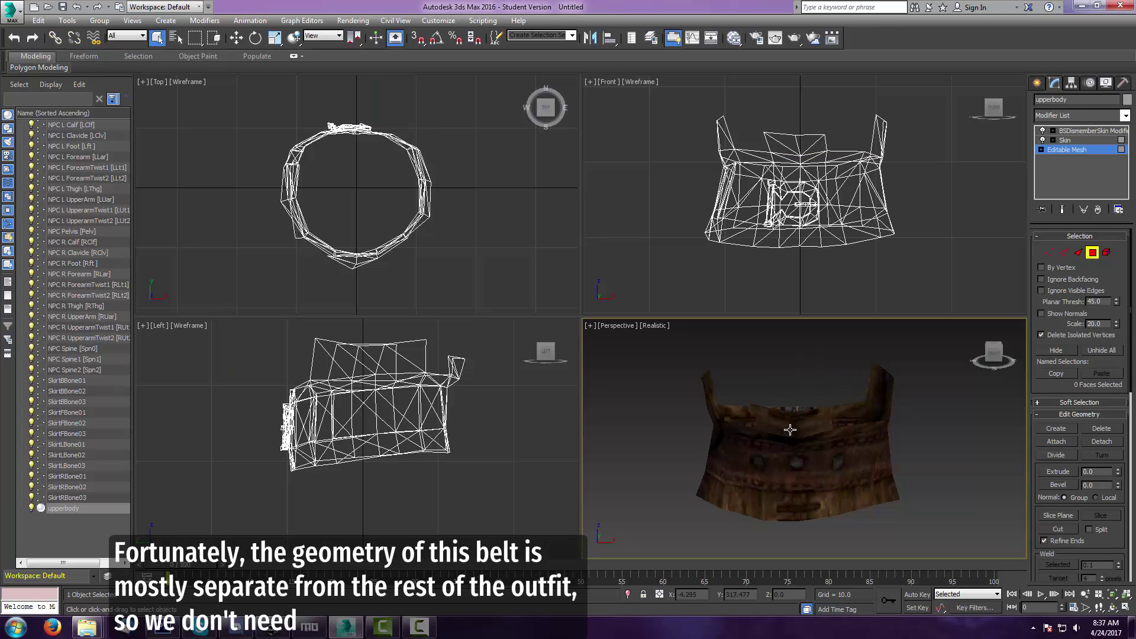
- Delete the four polygons of the raised side panel nearest the front, above the belt
{"action": "mouse_move", "coordinate": [994, 356]}
{"action": "left_mouse_down"}
{"action": "mouse_move", "coordinate": [956, 361]}
{"action": "mouse_move", "coordinate": [989, 345]}
{"action": "left_mouse_up"}
{"action": "middle_click_drag", "start_coordinate": [909, 416], "coordinate": [771, 382]}
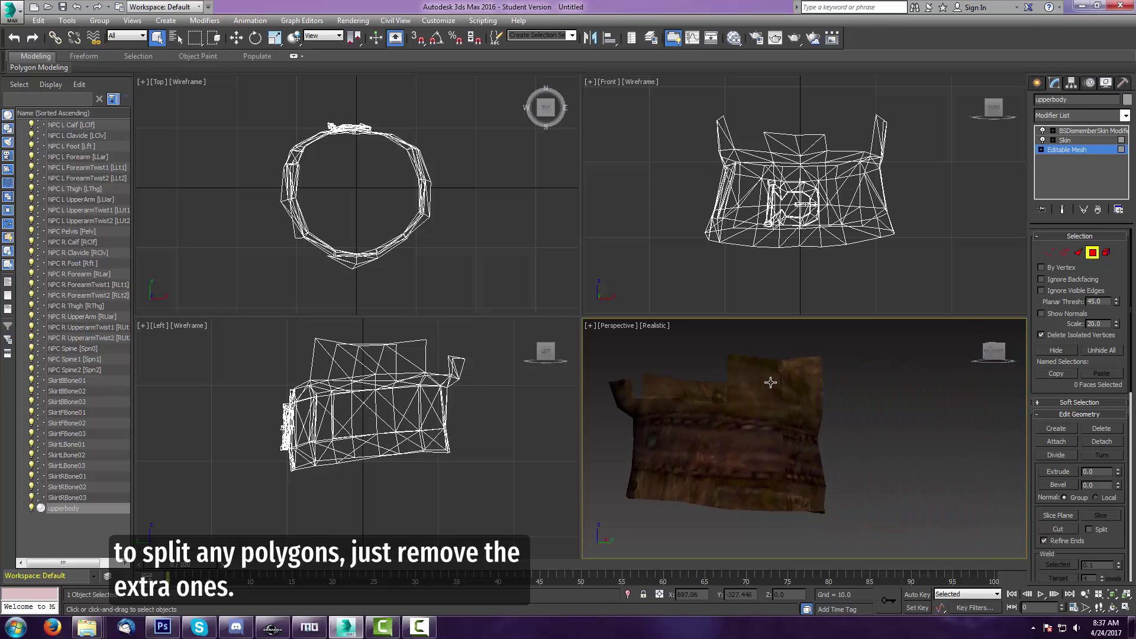
{"action": "left_click", "coordinate": [744, 367]}
{"action": "left_click", "coordinate": [753, 396], "text": "ctrl"}
{"action": "left_click", "coordinate": [801, 388], "text": "ctrl"}
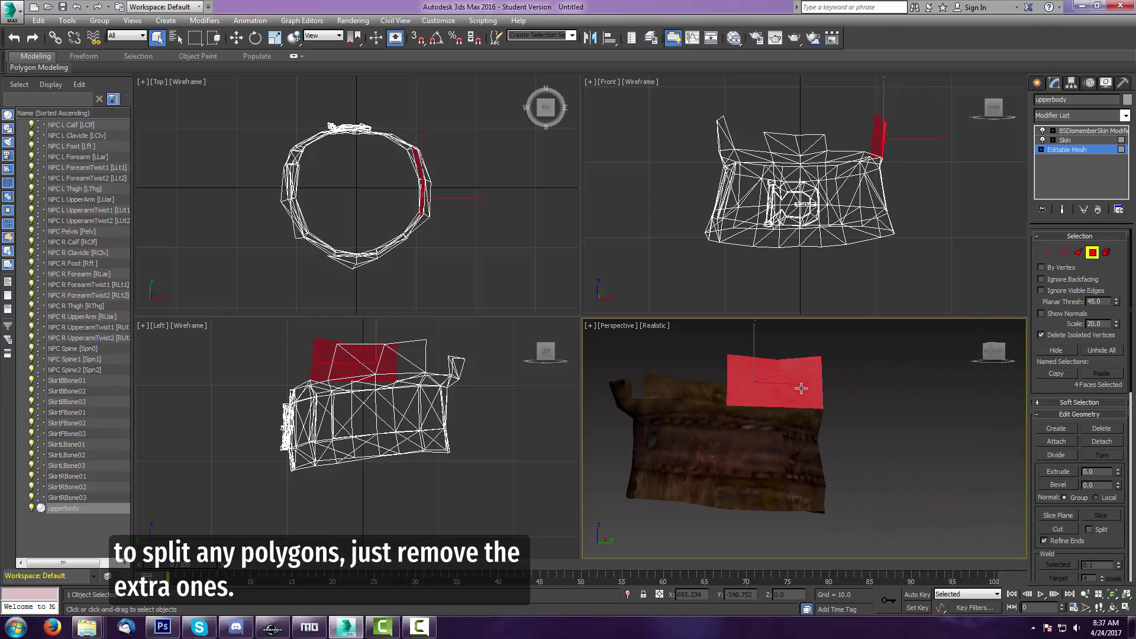
- Delete the strip of tunic polygons running along the belt's upper edge from the side to the back
{"action": "left_click", "coordinate": [769, 413]}
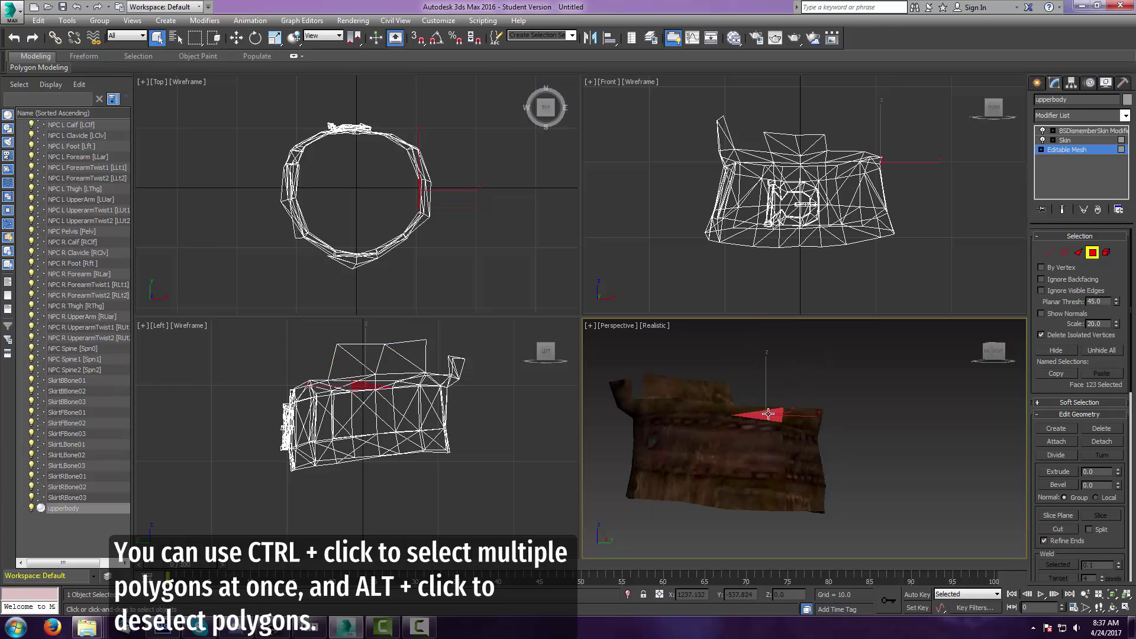
{"action": "left_click", "coordinate": [744, 412], "text": "ctrl"}
{"action": "left_click", "coordinate": [728, 410], "text": "ctrl"}
{"action": "left_click", "coordinate": [715, 409], "text": "ctrl"}
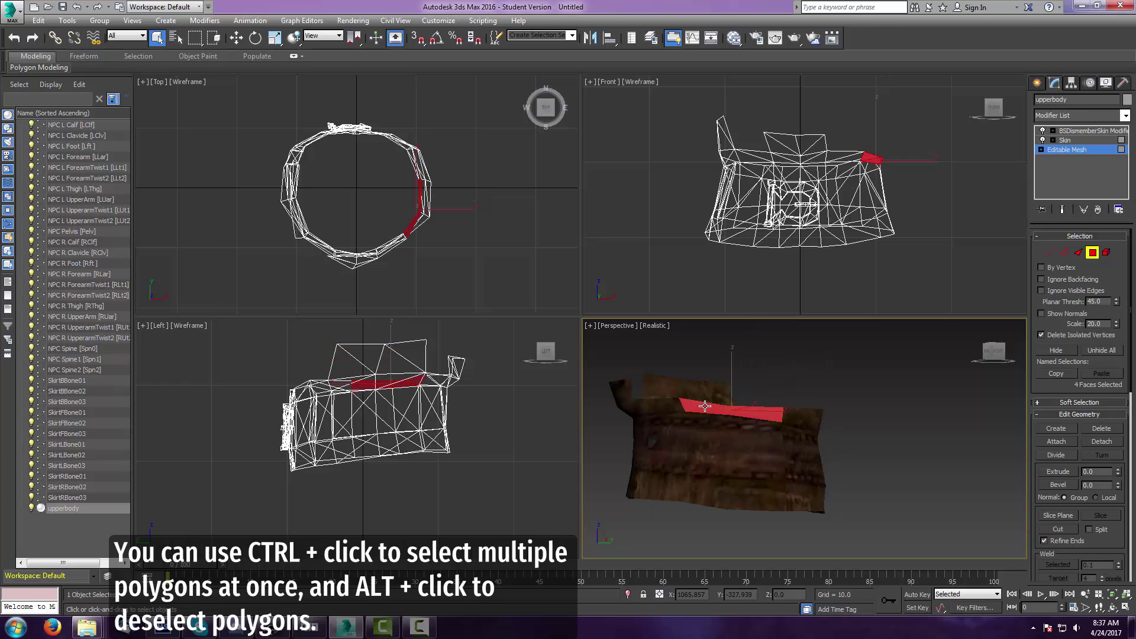
{"action": "left_click", "coordinate": [675, 407], "text": "ctrl"}
{"action": "left_click", "coordinate": [662, 405], "text": "ctrl"}
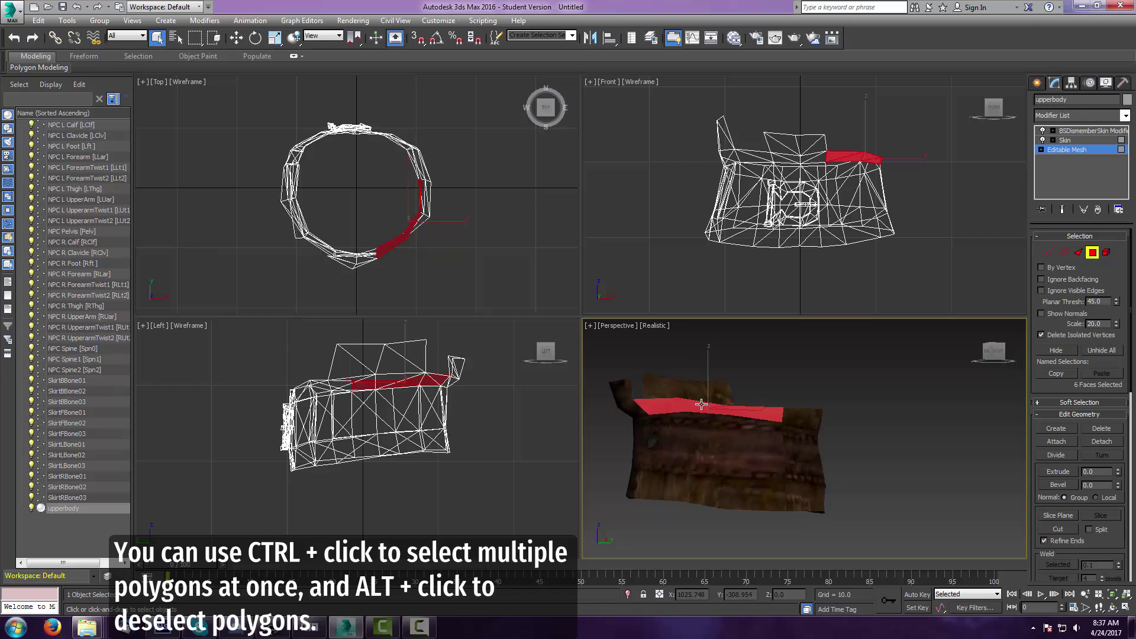
{"action": "key", "text": "Delete"}
- Delete the tunic polygons above the belt's upper edge between that side and the buckle
{"action": "left_click", "coordinate": [994, 351]}
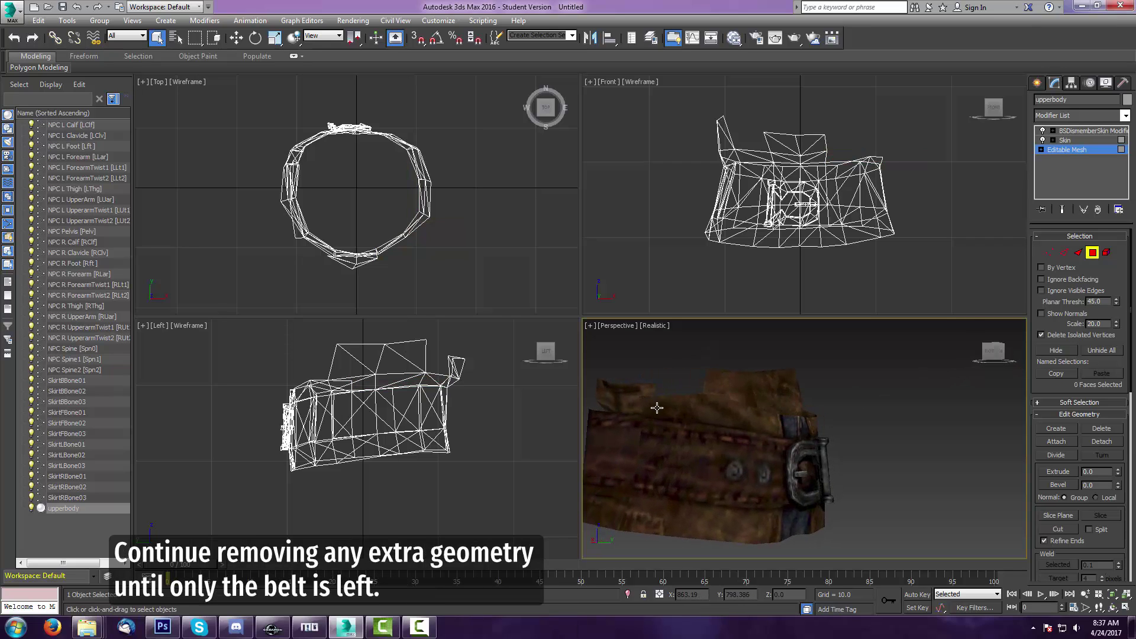
{"action": "left_click", "coordinate": [674, 408]}
{"action": "left_click", "coordinate": [740, 419], "text": "ctrl"}
{"action": "left_click", "coordinate": [765, 424], "text": "ctrl"}
{"action": "key", "text": "Delete"}
- Delete the strip of tunic polygons directly above the buckle across the front of the belt
{"action": "left_click", "coordinate": [1002, 354]}
{"action": "left_click", "coordinate": [749, 395]}
{"action": "left_click", "coordinate": [788, 396], "text": "ctrl"}
{"action": "left_click", "coordinate": [864, 389], "text": "ctrl"}
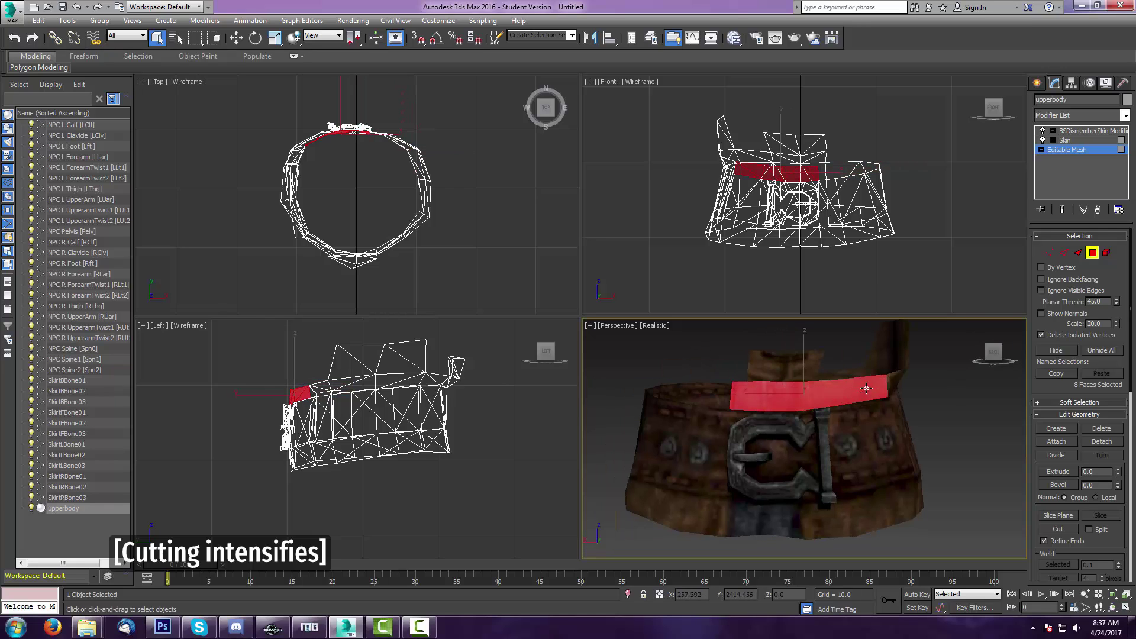
{"action": "key", "text": "Delete"}
- Delete the raised panel on the opposite side of the belt together with the tunic polygons joining it to the upper edge
{"action": "middle_click_drag", "start_coordinate": [933, 388], "coordinate": [878, 389], "text": "alt"}
{"action": "left_click", "coordinate": [759, 395]}
{"action": "left_click", "coordinate": [777, 389], "text": "ctrl"}
{"action": "key", "text": "Delete"}
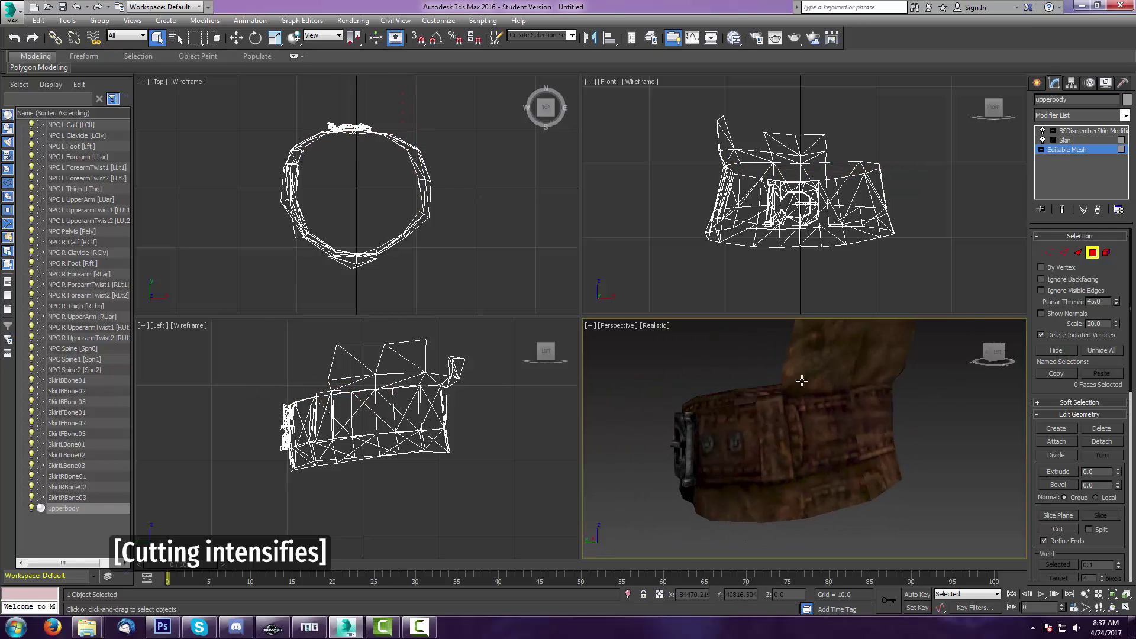
{"action": "left_click", "coordinate": [804, 385]}
{"action": "key", "text": "Delete"}
{"action": "middle_click_drag", "start_coordinate": [808, 376], "coordinate": [761, 393]}
{"action": "left_click", "coordinate": [766, 383]}
{"action": "left_click", "coordinate": [842, 367], "text": "ctrl"}
{"action": "key", "text": "Delete"}
- Delete the last tunic polygons standing above the belt's upper edge at the back
{"action": "left_click", "coordinate": [1004, 354]}
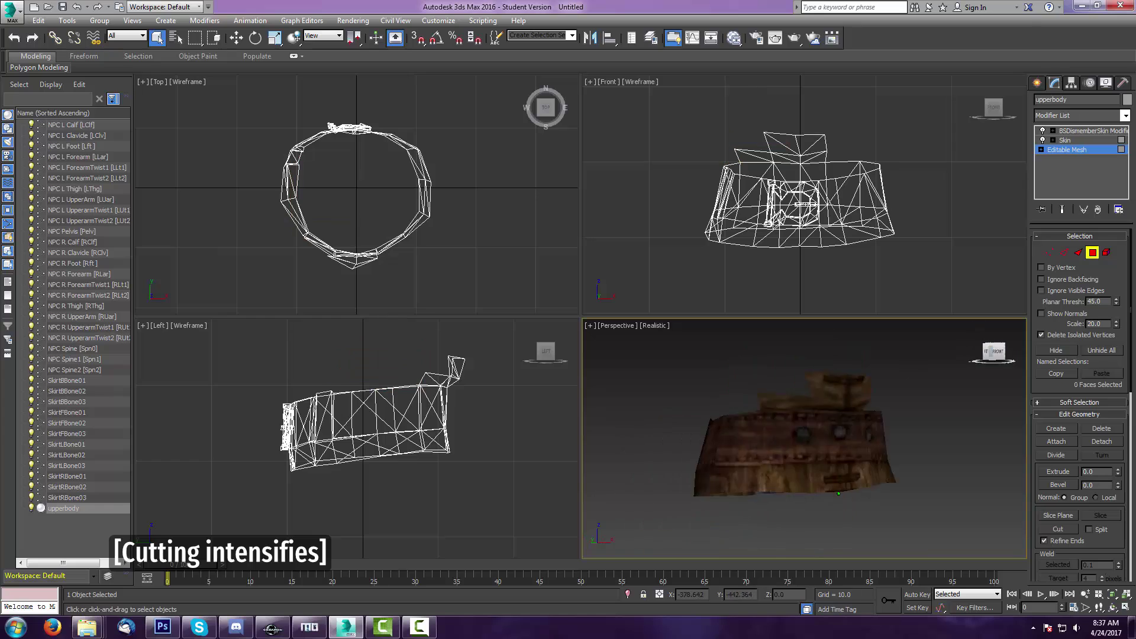
{"action": "scroll", "coordinate": [842, 400], "scroll_direction": "up", "scroll_amount": 5}
{"action": "left_click", "coordinate": [796, 368]}
{"action": "left_click", "coordinate": [862, 360], "text": "ctrl"}
{"action": "left_click", "coordinate": [746, 432], "text": "ctrl"}
{"action": "key", "text": "Delete"}
- Delete the full ring of tunic polygons hanging below the belt's lower edge, all the way around
{"action": "scroll", "coordinate": [850, 398], "scroll_direction": "down", "scroll_amount": 5}
{"action": "left_click", "coordinate": [803, 448]}
{"action": "left_click", "coordinate": [862, 443], "text": "ctrl"}
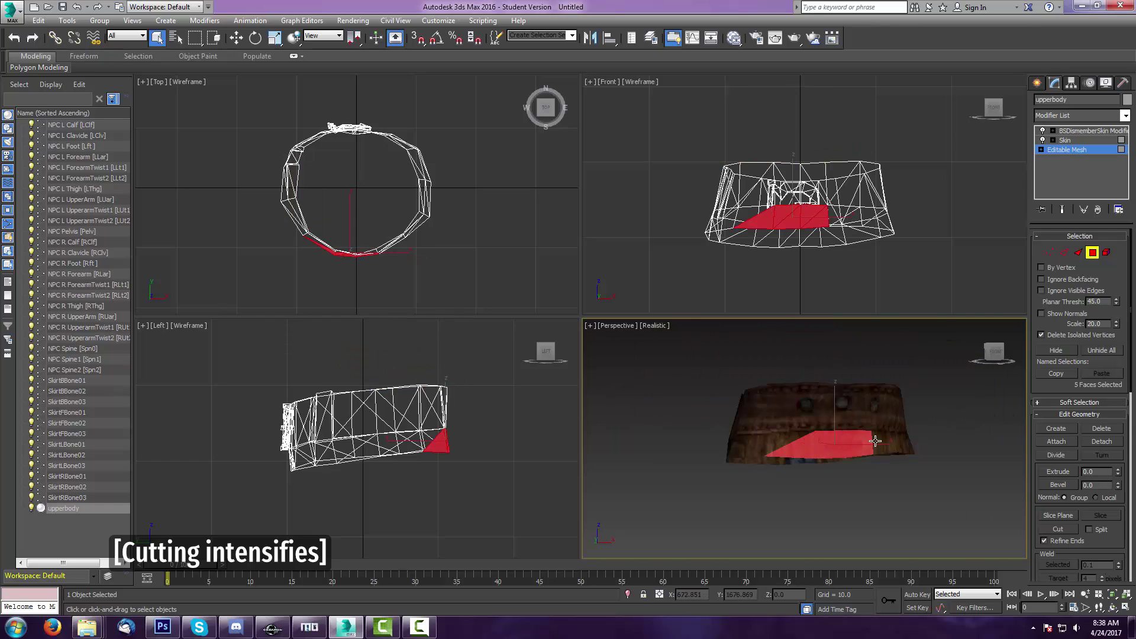
{"action": "left_click", "coordinate": [891, 442], "text": "ctrl"}
{"action": "middle_click_drag", "start_coordinate": [906, 441], "coordinate": [693, 377], "text": "alt"}
{"action": "left_click", "coordinate": [790, 435], "text": "ctrl"}
{"action": "middle_click_drag", "start_coordinate": [809, 436], "coordinate": [673, 469], "text": "alt"}
{"action": "left_click", "coordinate": [675, 471], "text": "ctrl"}
{"action": "left_click", "coordinate": [719, 477], "text": "ctrl"}
{"action": "left_click", "coordinate": [761, 474], "text": "ctrl"}
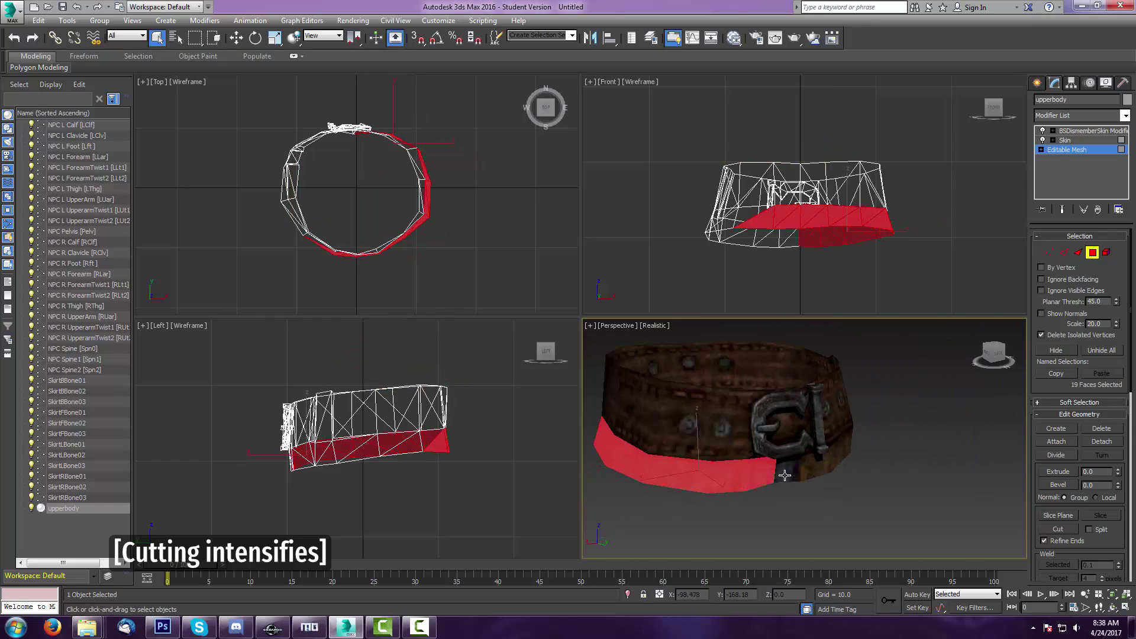
{"action": "left_click", "coordinate": [785, 475], "text": "ctrl"}
{"action": "middle_click_drag", "start_coordinate": [790, 474], "coordinate": [751, 379], "text": "alt"}
{"action": "left_click", "coordinate": [810, 447], "text": "ctrl"}
{"action": "left_click", "coordinate": [843, 429], "text": "ctrl"}
{"action": "middle_click_drag", "start_coordinate": [852, 432], "coordinate": [803, 436], "text": "alt"}
{"action": "left_click", "coordinate": [769, 401], "text": "ctrl"}
{"action": "left_click", "coordinate": [824, 395], "text": "ctrl"}
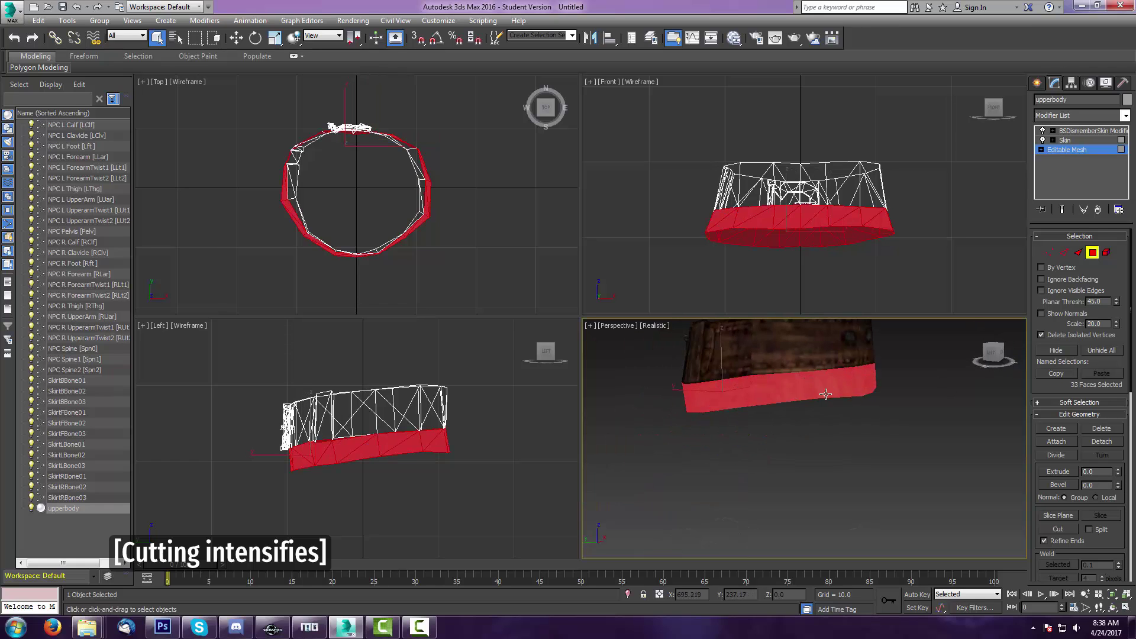
{"action": "key", "text": "Delete"}
- Examine the isolated belt from above, the front and oblique angles for leftover polygons
{"action": "left_click_drag", "start_coordinate": [990, 350], "coordinate": [941, 379]}
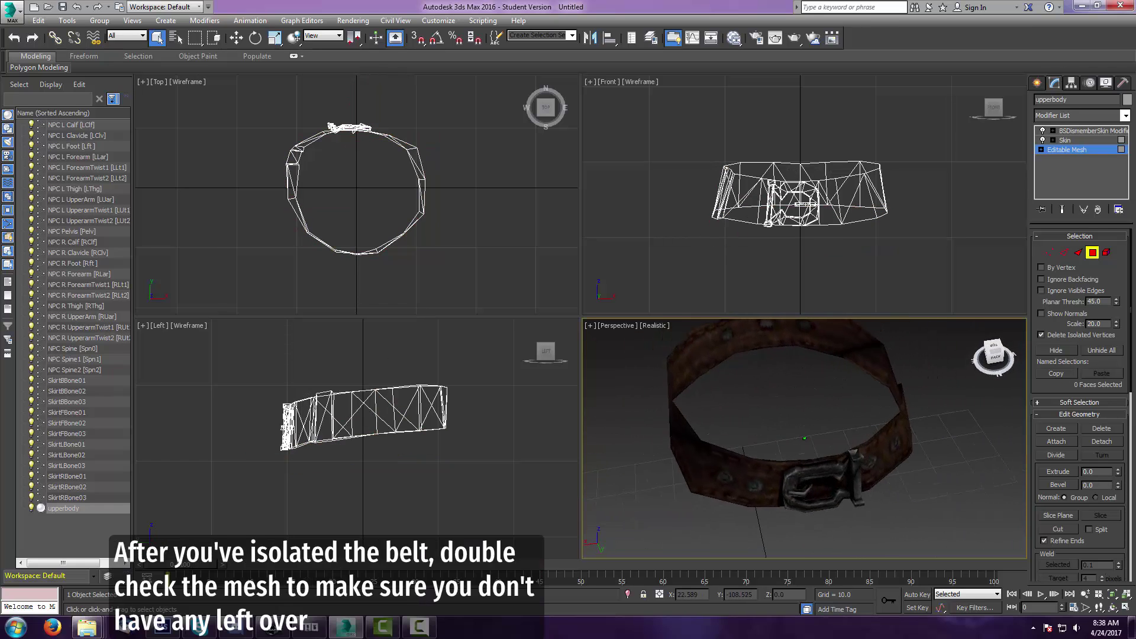
{"action": "middle_click_drag", "start_coordinate": [829, 415], "coordinate": [816, 391], "text": "alt"}
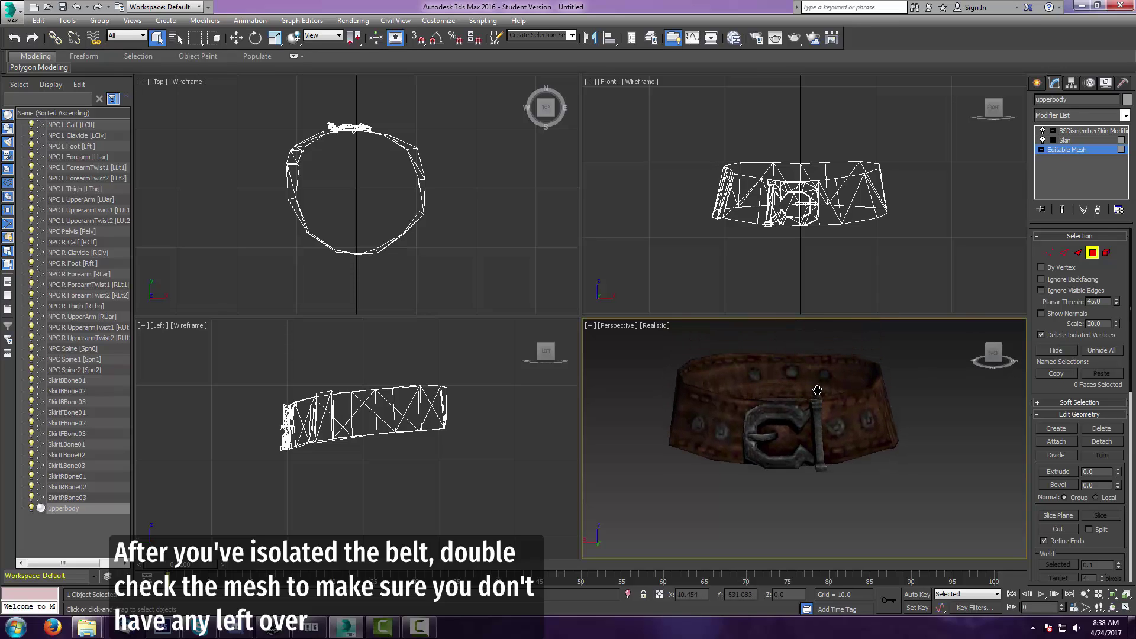
{"action": "left_click", "coordinate": [994, 353]}
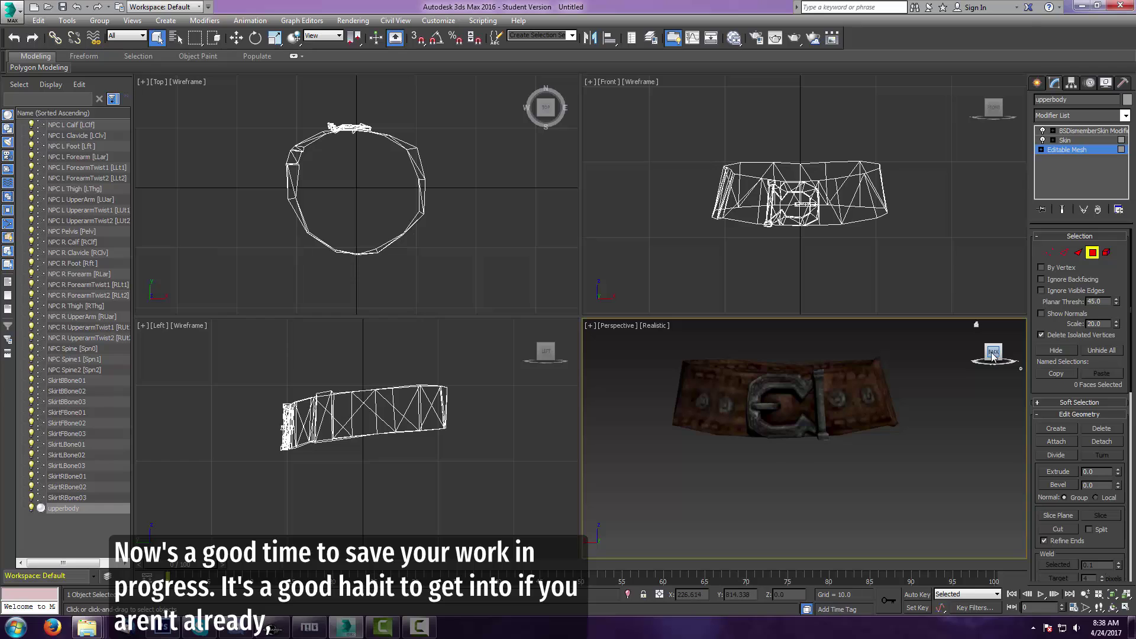
{"action": "left_click", "coordinate": [994, 351]}
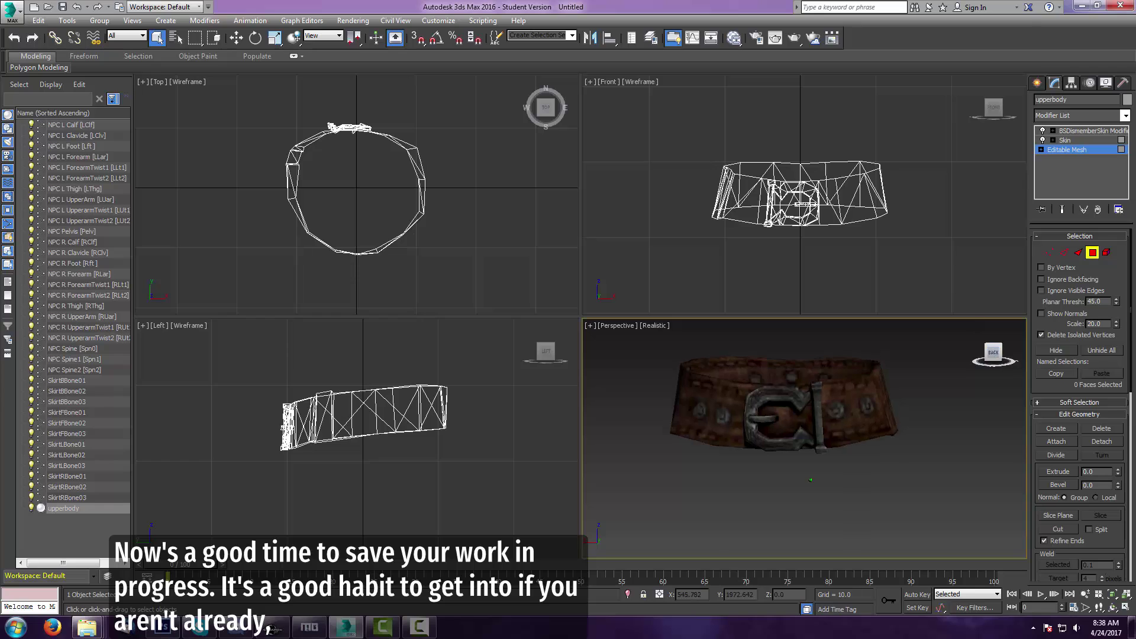
{"action": "left_click", "coordinate": [997, 348]}
{"action": "middle_click_drag", "start_coordinate": [877, 457], "coordinate": [896, 403]}
- Save the scene as farmer03_m_0.max in the KV folder, replacing the existing file
{"action": "left_click", "coordinate": [21, 18]}
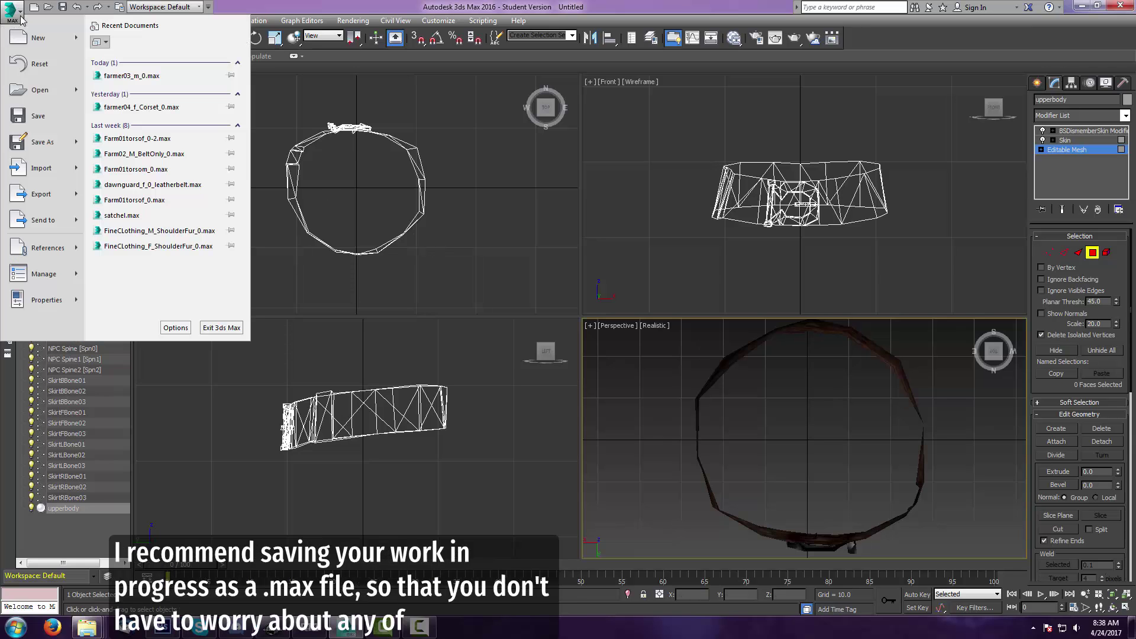
{"action": "left_click", "coordinate": [53, 140]}
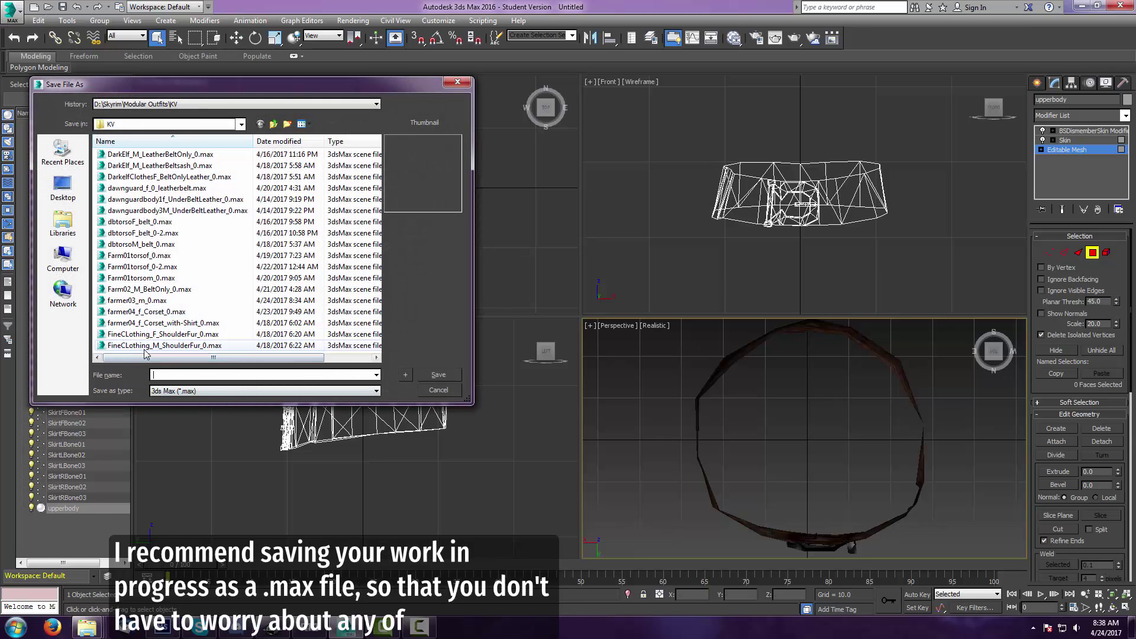
{"action": "left_click", "coordinate": [127, 301]}
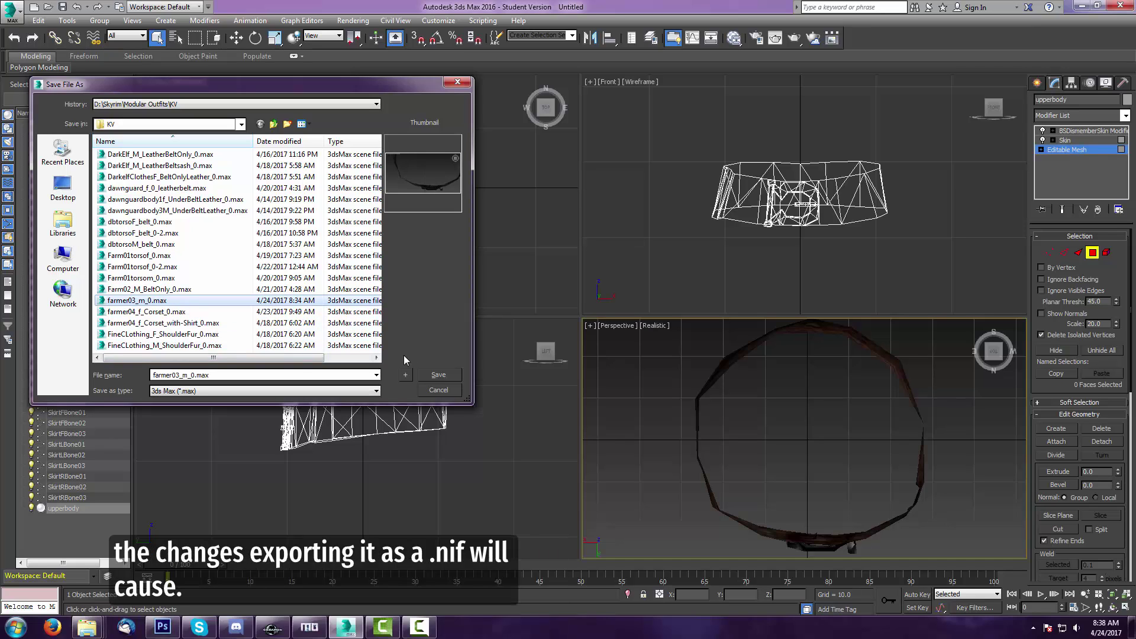
{"action": "left_click", "coordinate": [438, 375]}
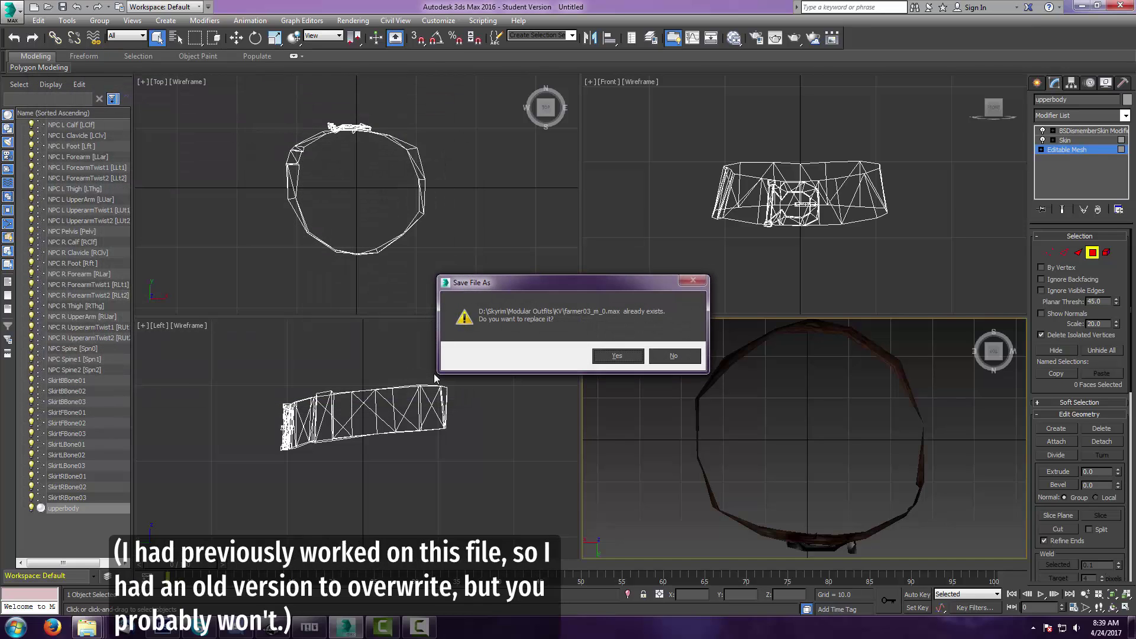
{"action": "left_click", "coordinate": [617, 356]}
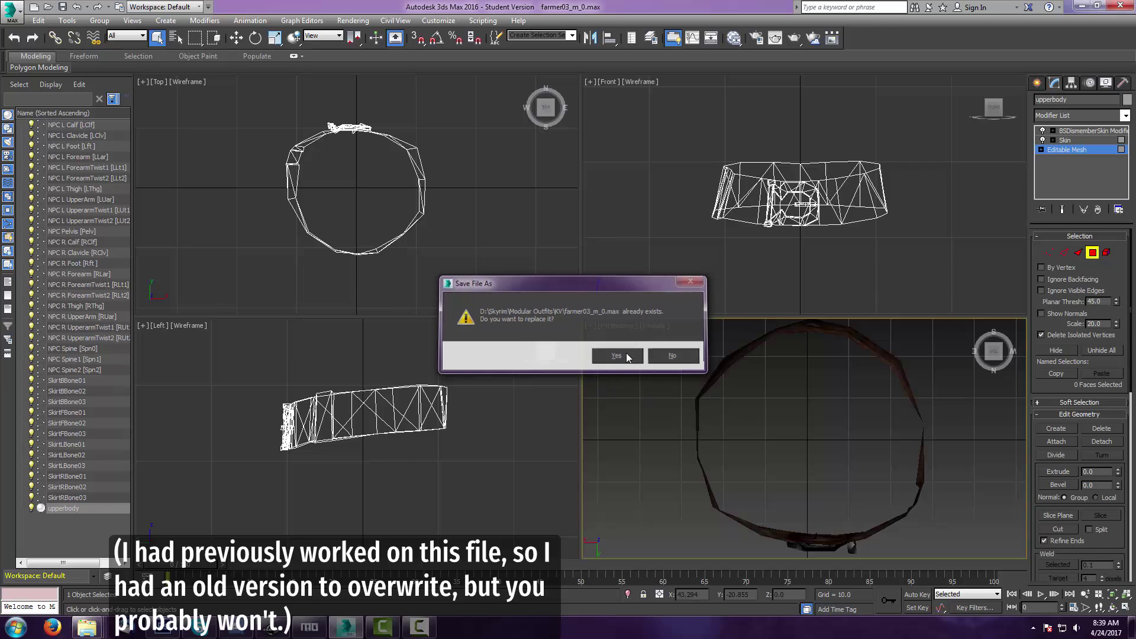
- Switch the belt mesh to face-level editing and activate the Create command for adding new faces
{"action": "left_click", "coordinate": [1079, 253]}
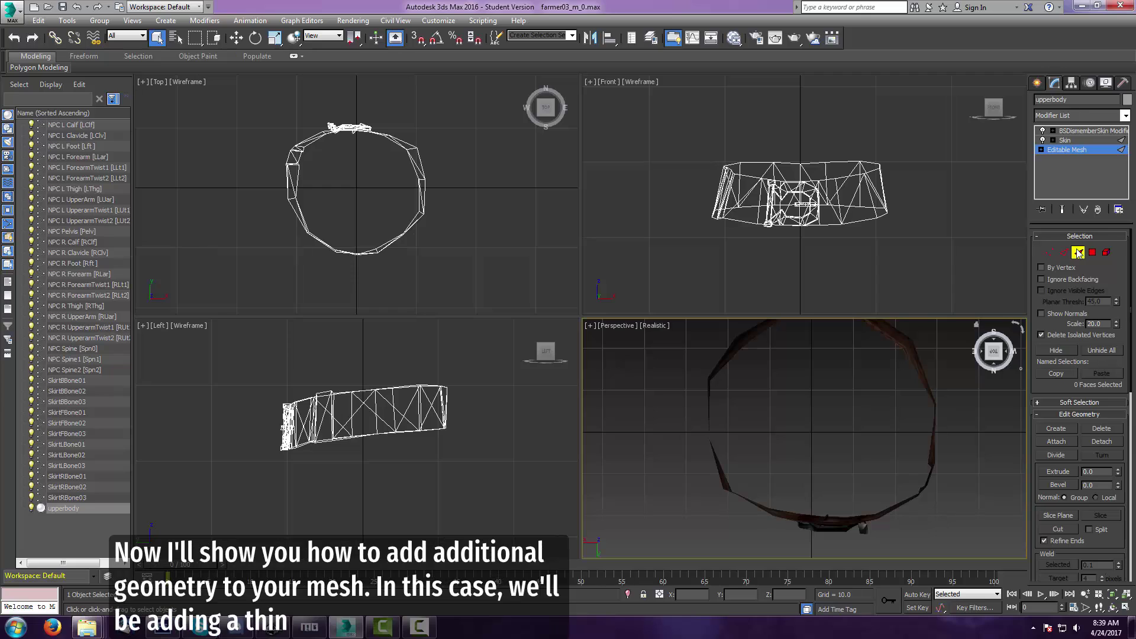
{"action": "left_click", "coordinate": [1056, 429]}
{"action": "middle_click_drag", "start_coordinate": [967, 401], "coordinate": [946, 403]}
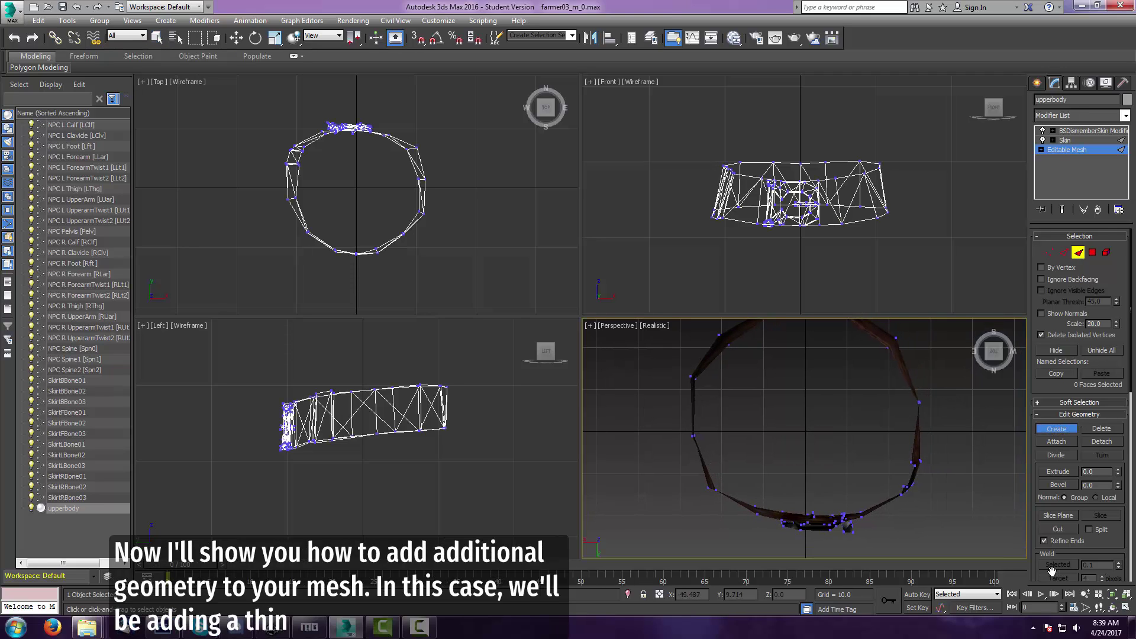
{"action": "left_click", "coordinate": [1085, 594]}
{"action": "middle_click_drag", "start_coordinate": [882, 456], "coordinate": [854, 444]}
{"action": "left_click_drag", "start_coordinate": [847, 495], "coordinate": [838, 441]}
{"action": "right_click", "coordinate": [913, 437]}
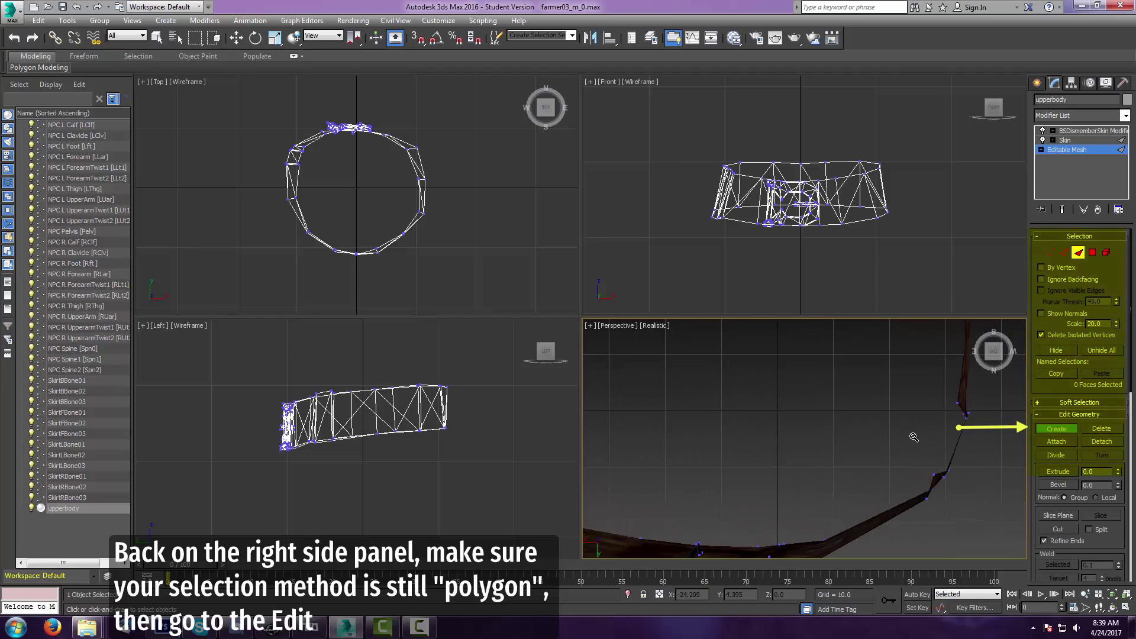
{"action": "right_click", "coordinate": [914, 437]}
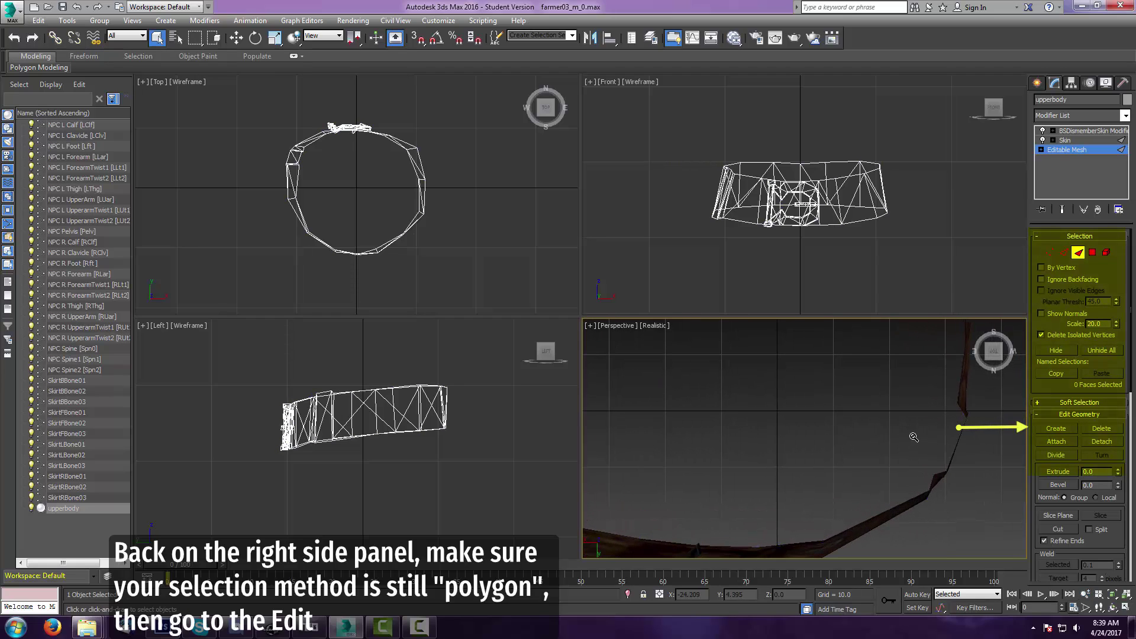
{"action": "left_click", "coordinate": [1050, 432]}
- Try a triangle running from a belt side vertex to a new inner vertex and the adjacent belt vertex, and delete it
{"action": "middle_click_drag", "start_coordinate": [860, 421], "coordinate": [837, 399]}
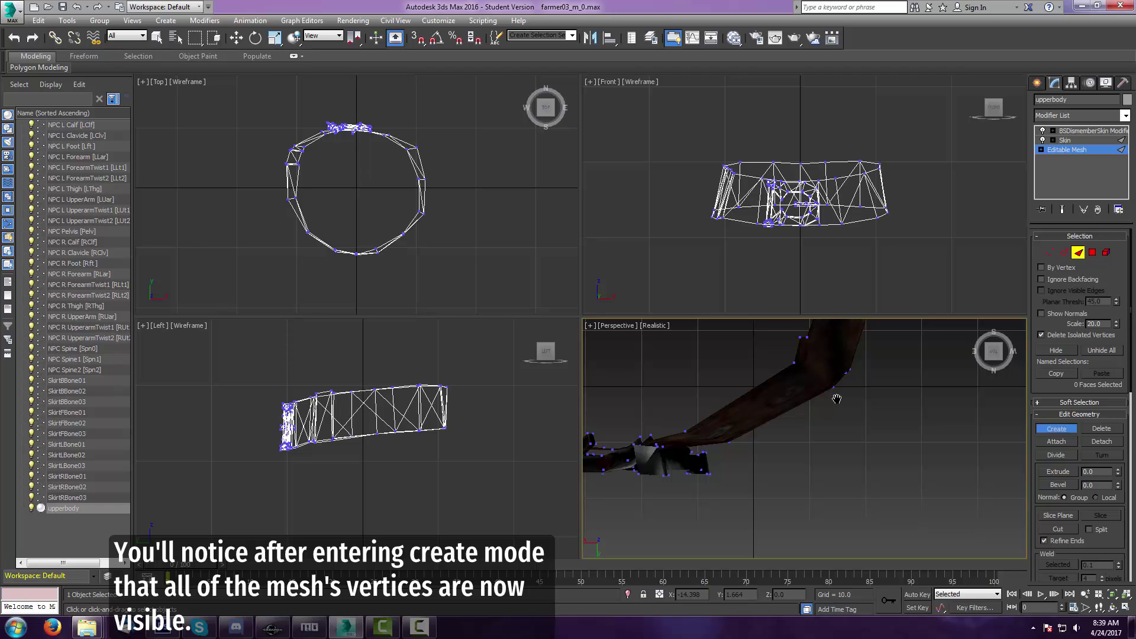
{"action": "middle_click_drag", "start_coordinate": [837, 399], "coordinate": [842, 436]}
{"action": "middle_click_drag", "start_coordinate": [756, 439], "coordinate": [756, 423]}
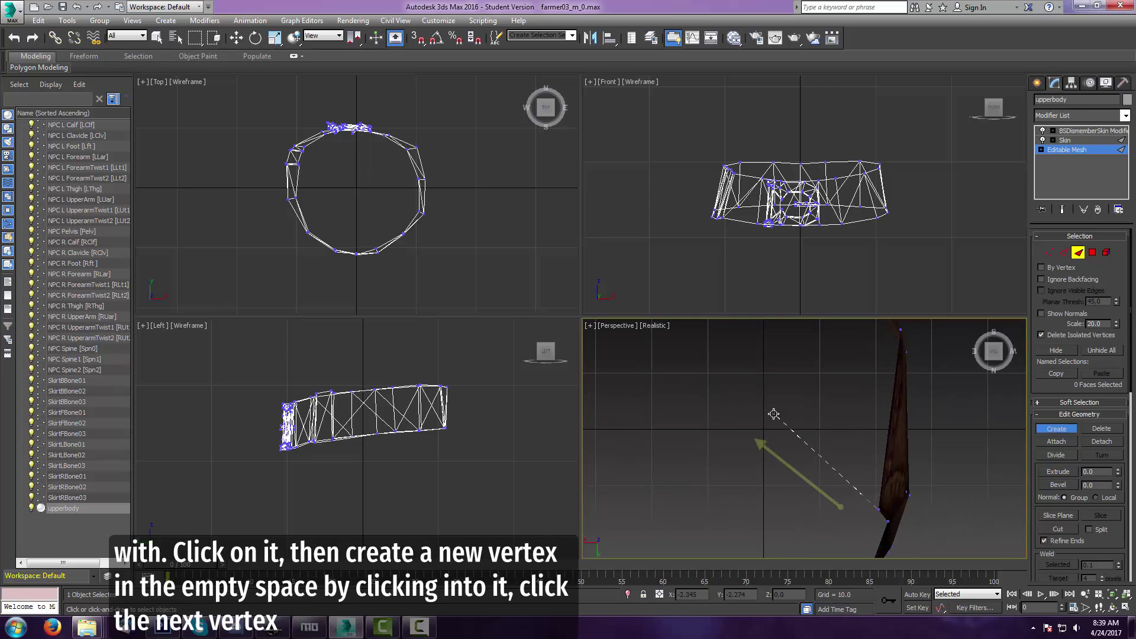
{"action": "left_click", "coordinate": [770, 409]}
{"action": "left_click", "coordinate": [890, 333]}
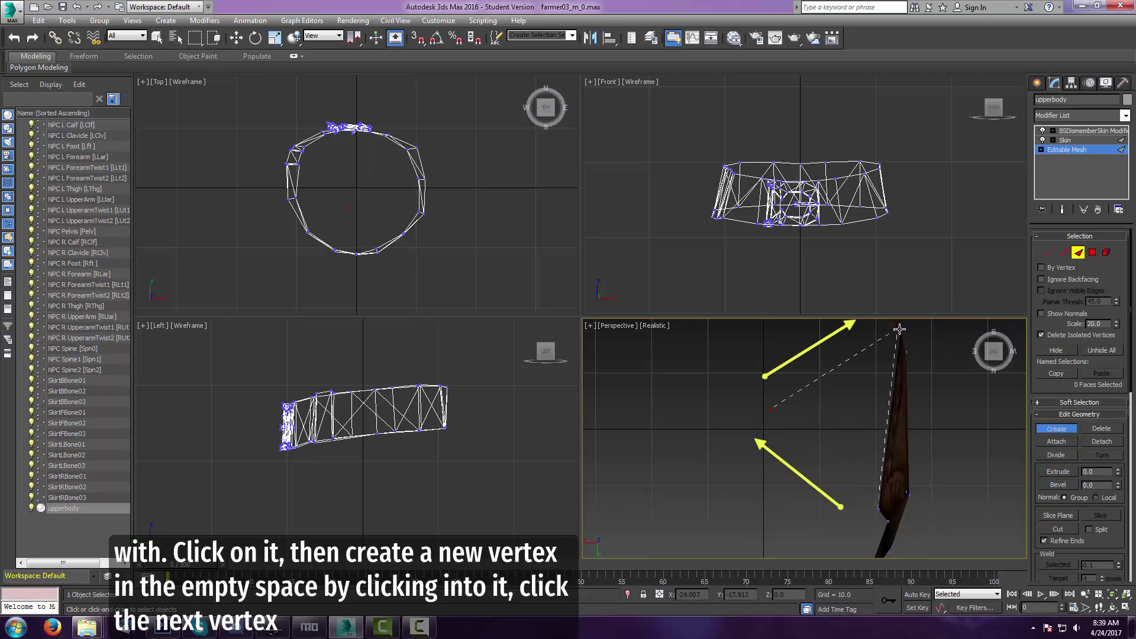
{"action": "left_click", "coordinate": [878, 510]}
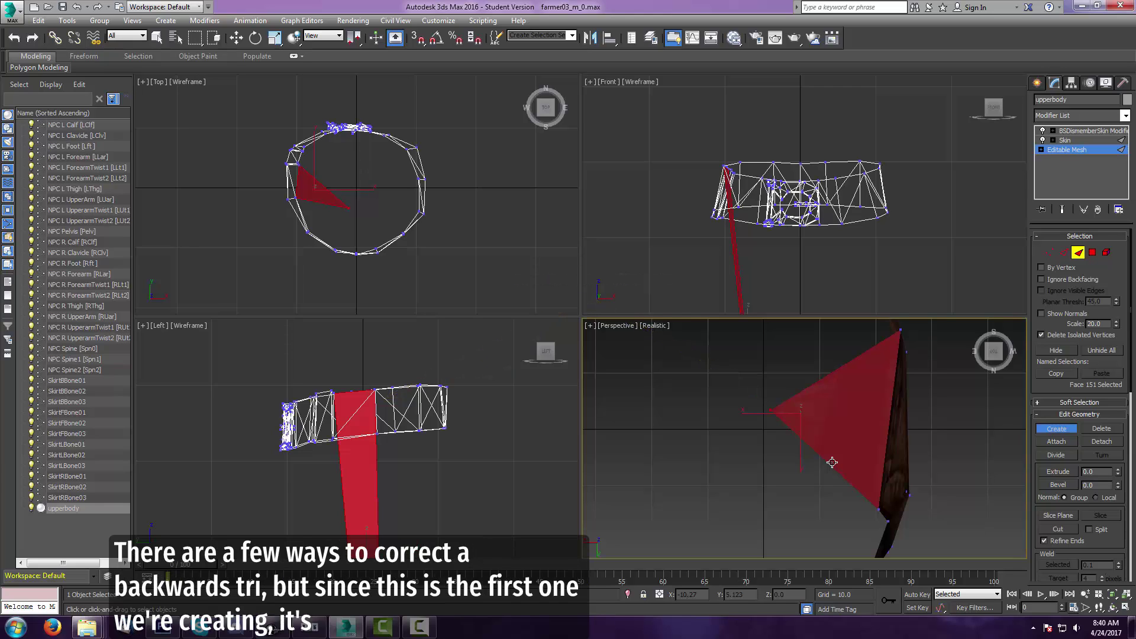
{"action": "key", "text": "Delete"}
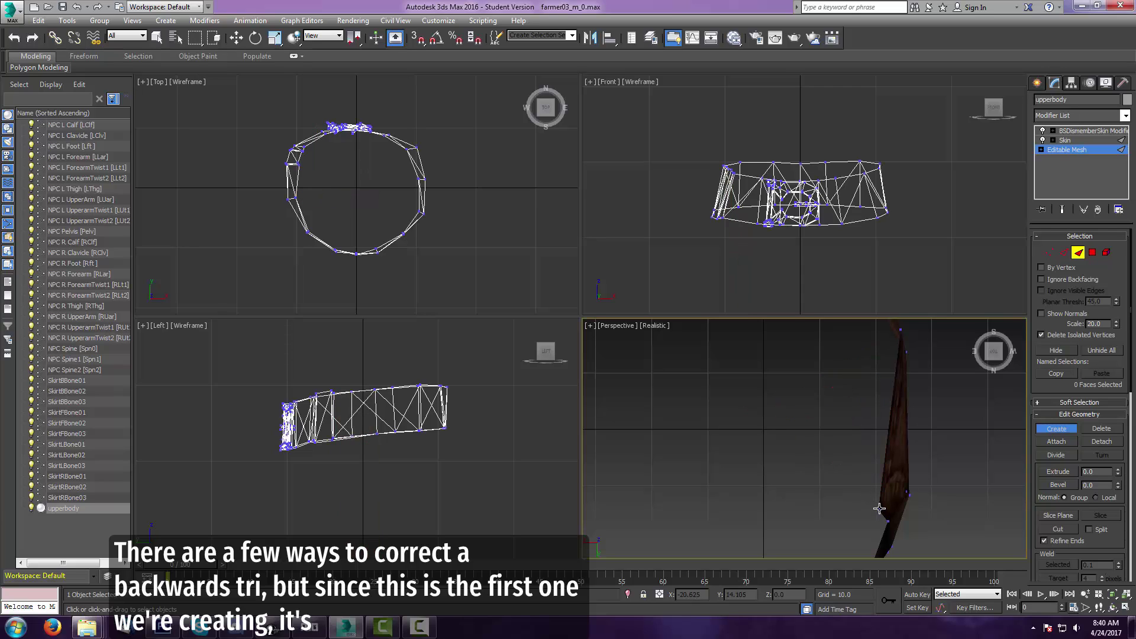
- Create the triangle in reverse order, connecting the two belt side vertices first and a new vertex inside the ring last
{"action": "left_click", "coordinate": [879, 509]}
{"action": "left_click", "coordinate": [900, 330]}
{"action": "left_click", "coordinate": [784, 417]}
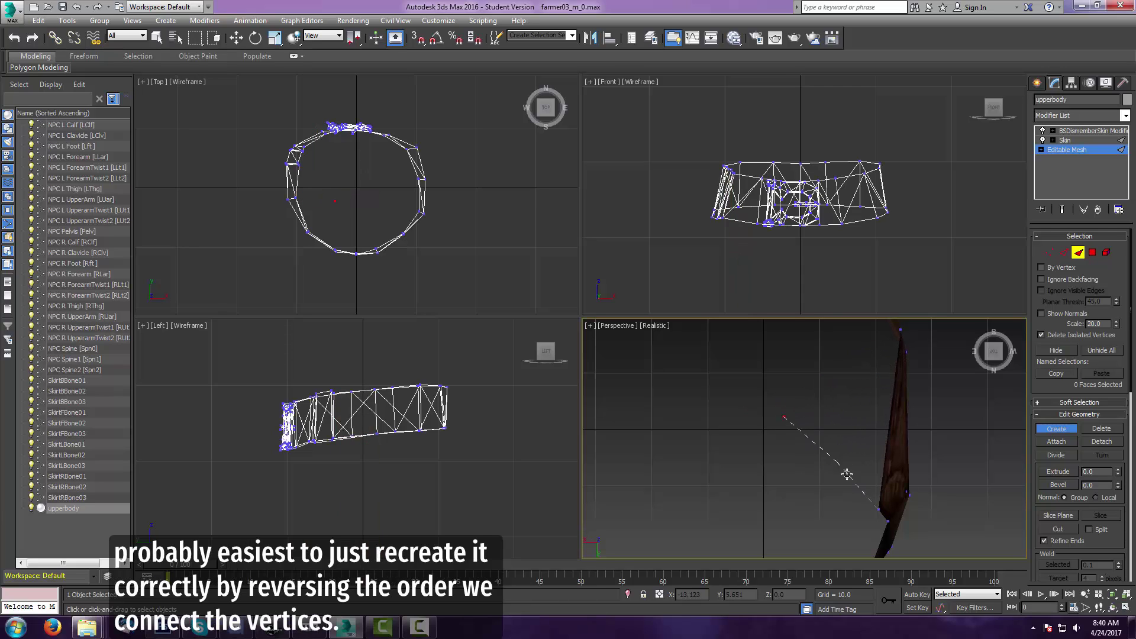
{"action": "left_click", "coordinate": [879, 509]}
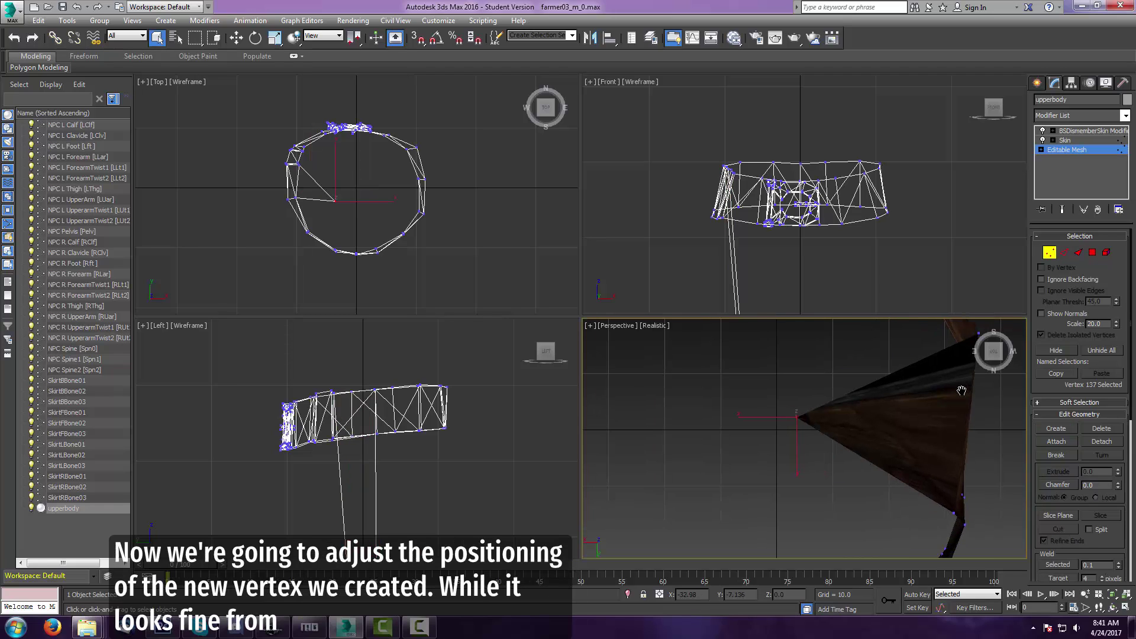
- Examine how far the new triangle's free vertex lies from the belt in the front and top views
{"action": "left_click_drag", "start_coordinate": [993, 354], "coordinate": [995, 311]}
{"action": "scroll", "coordinate": [878, 445], "scroll_direction": "down", "scroll_amount": 15}
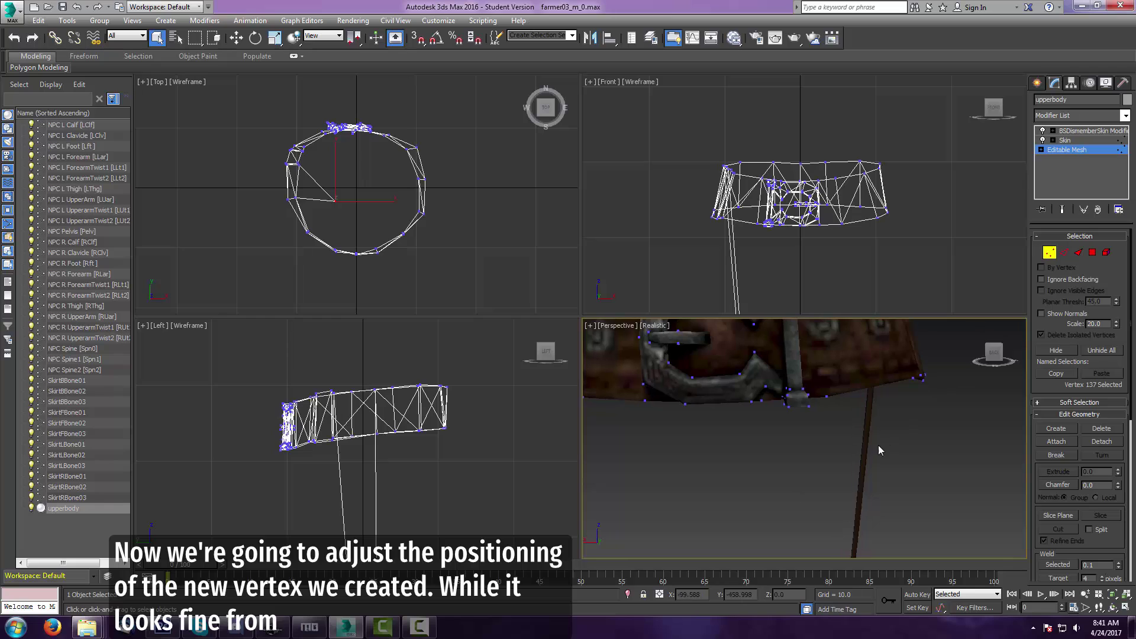
{"action": "middle_click_drag", "start_coordinate": [882, 395], "coordinate": [715, 400]}
{"action": "left_click_drag", "start_coordinate": [994, 353], "coordinate": [987, 387]}
{"action": "middle_click_drag", "start_coordinate": [774, 391], "coordinate": [889, 396]}
{"action": "left_click", "coordinate": [994, 354]}
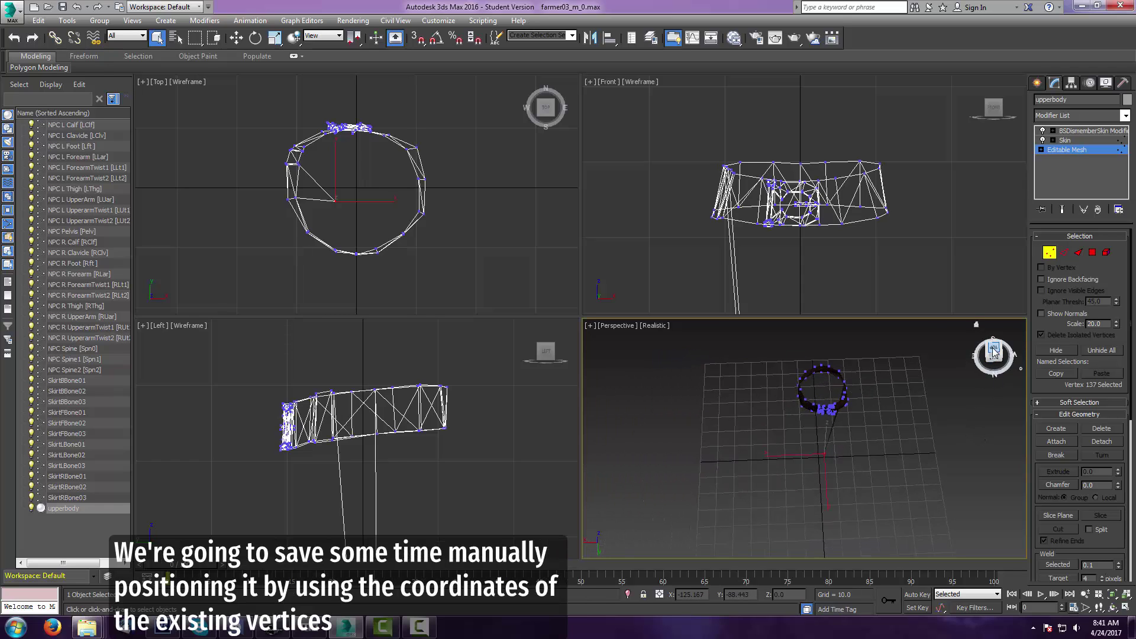
{"action": "scroll", "coordinate": [879, 385], "scroll_direction": "up", "scroll_amount": 5}
{"action": "scroll", "coordinate": [779, 413], "scroll_direction": "up", "scroll_amount": 4}
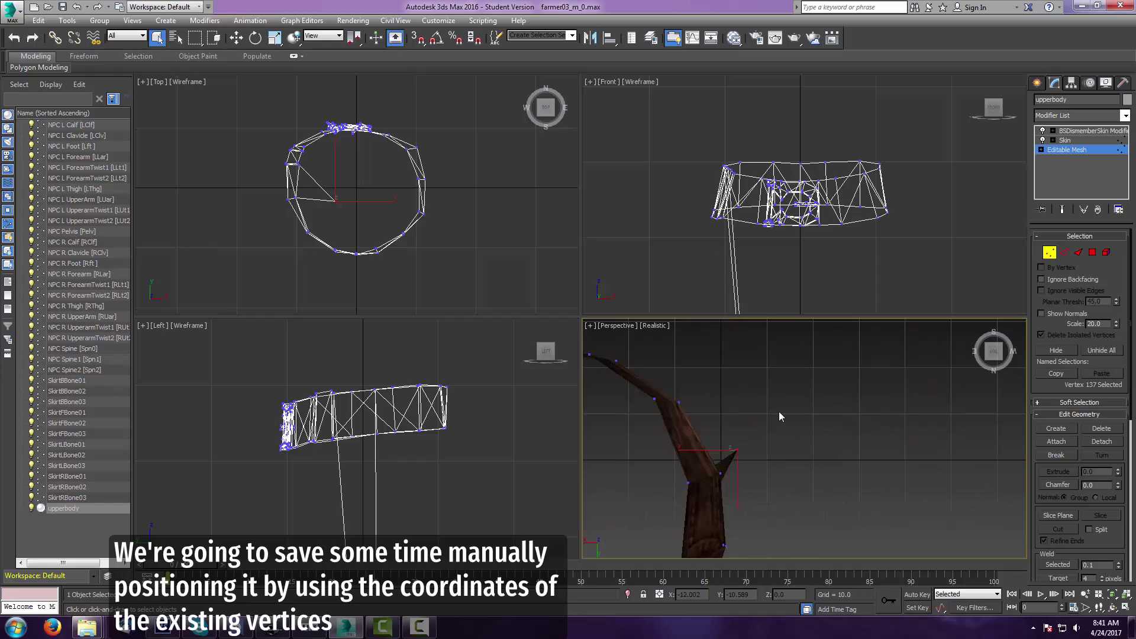
- Deselect the new vertex and select the existing belt vertex at the triangle's corner farther from the buckle
{"action": "middle_click_drag", "start_coordinate": [778, 412], "coordinate": [928, 357]}
{"action": "scroll", "coordinate": [928, 357], "scroll_direction": "down", "scroll_amount": 2}
{"action": "left_click", "coordinate": [786, 405]}
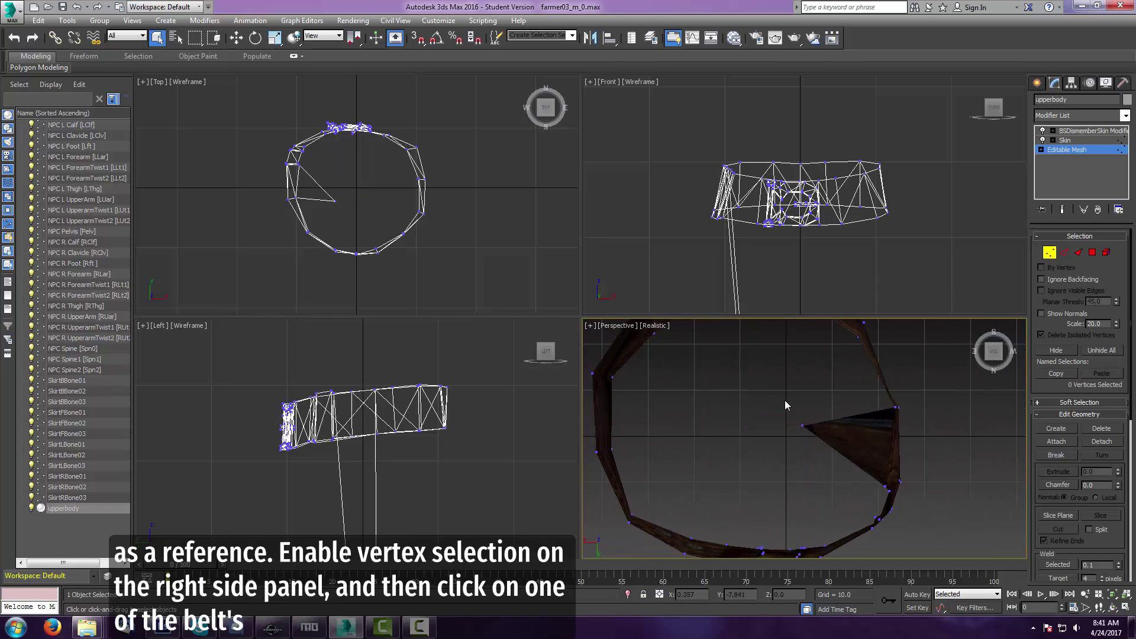
{"action": "left_click_drag", "start_coordinate": [833, 459], "coordinate": [833, 459]}
{"action": "left_click", "coordinate": [896, 407]}
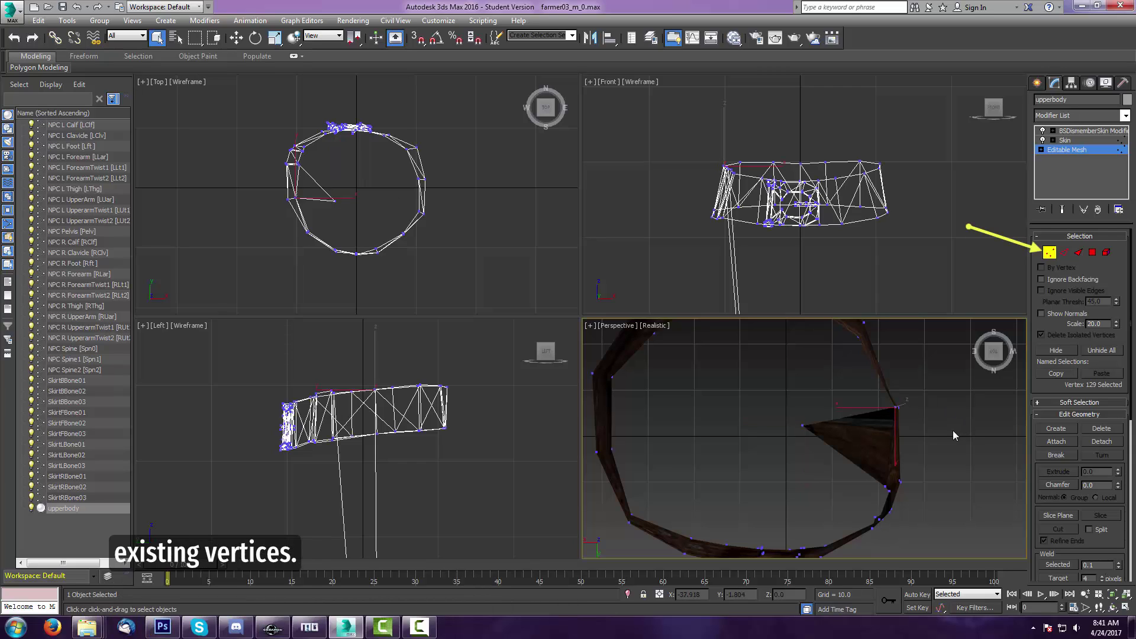
- Activate Move for the selected belt vertex and copy its Z coordinate
{"action": "right_click", "coordinate": [896, 410]}
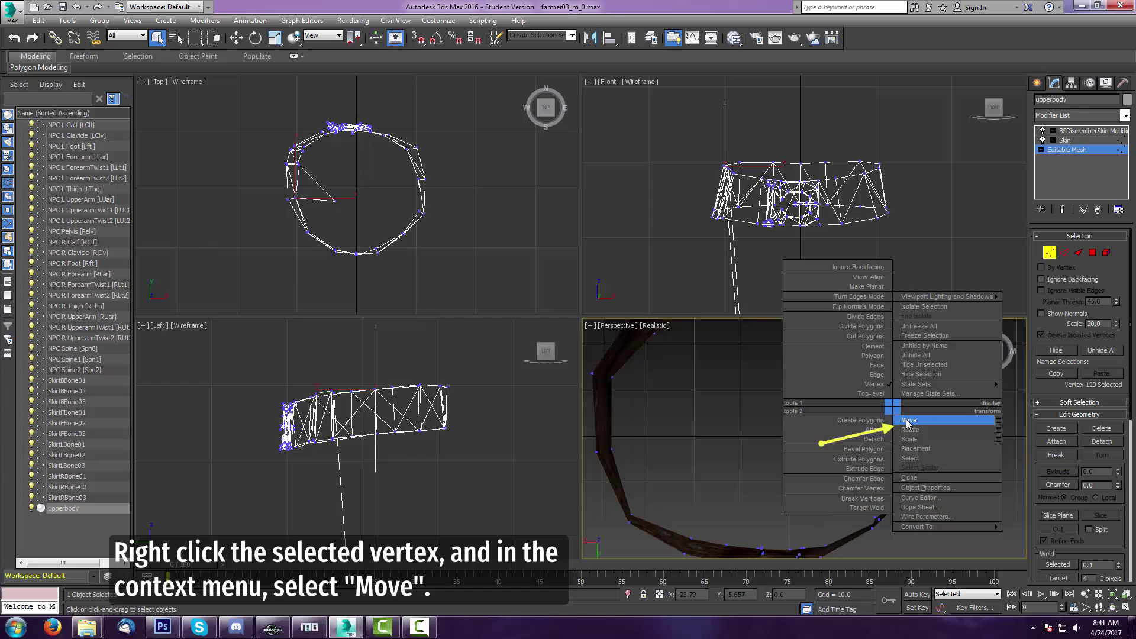
{"action": "left_click", "coordinate": [908, 420]}
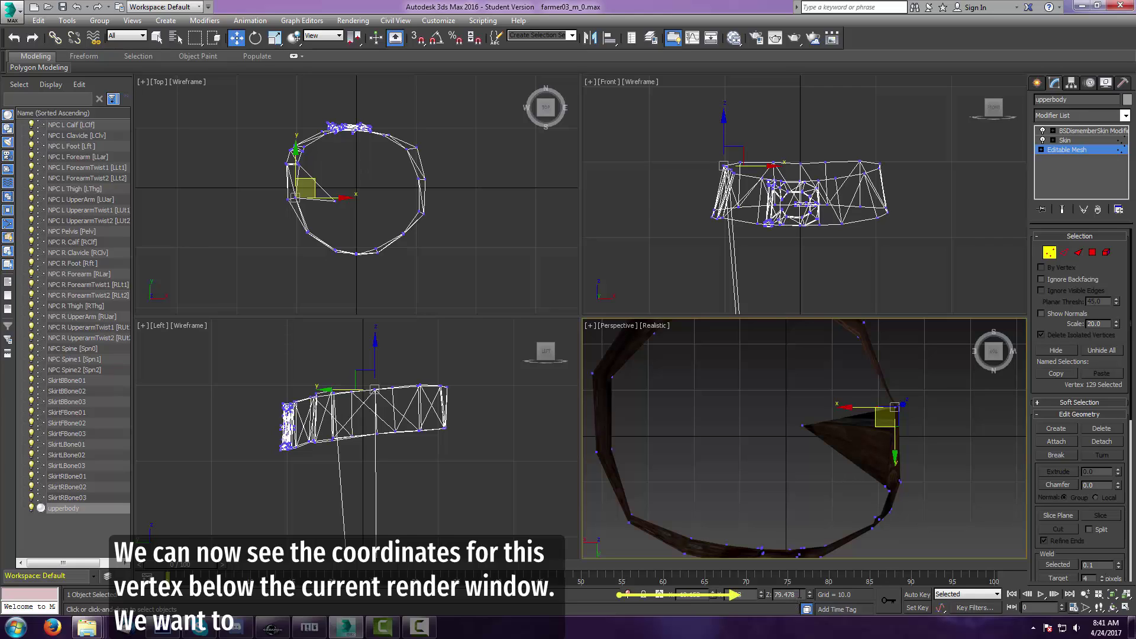
{"action": "double_click", "coordinate": [785, 594]}
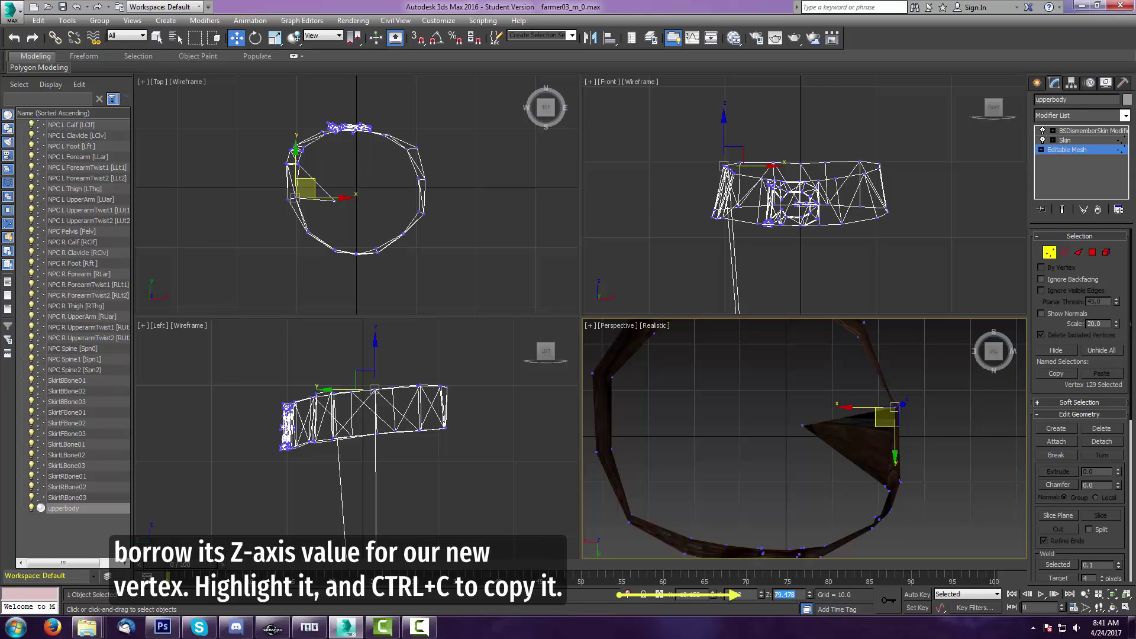
{"action": "key", "text": "ctrl+c"}
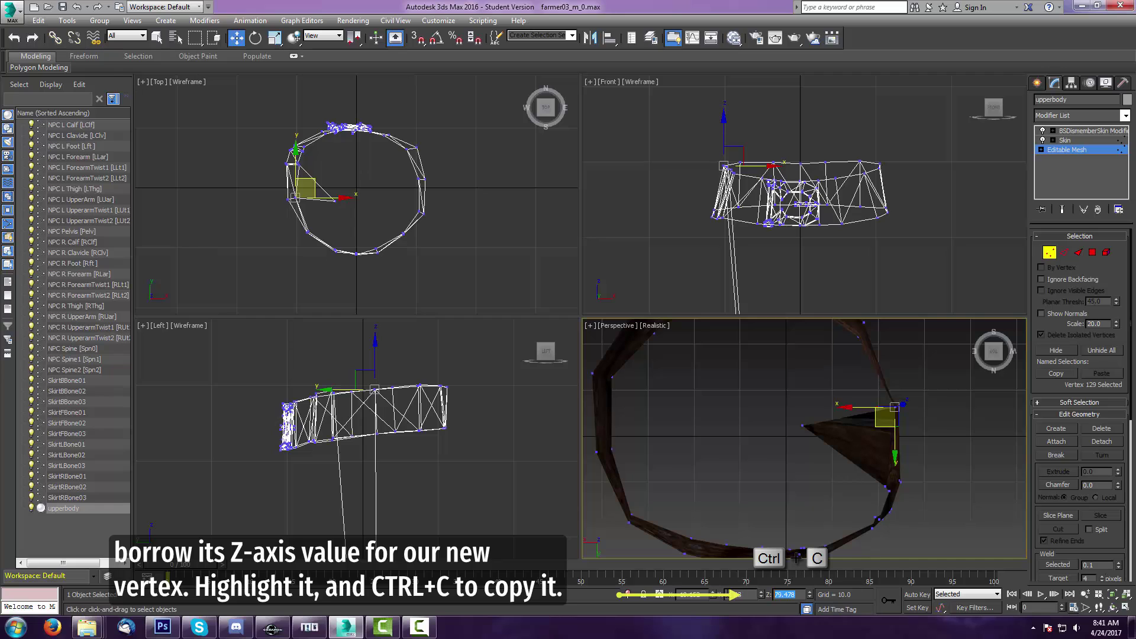
- Select the new triangle's free vertex inside the ring and paste the copied 79.478 as its Z coordinate
{"action": "mouse_move", "coordinate": [776, 456]}
{"action": "middle_mouse_down"}
{"action": "mouse_move", "coordinate": [664, 447]}
{"action": "mouse_move", "coordinate": [771, 442]}
{"action": "middle_mouse_up"}
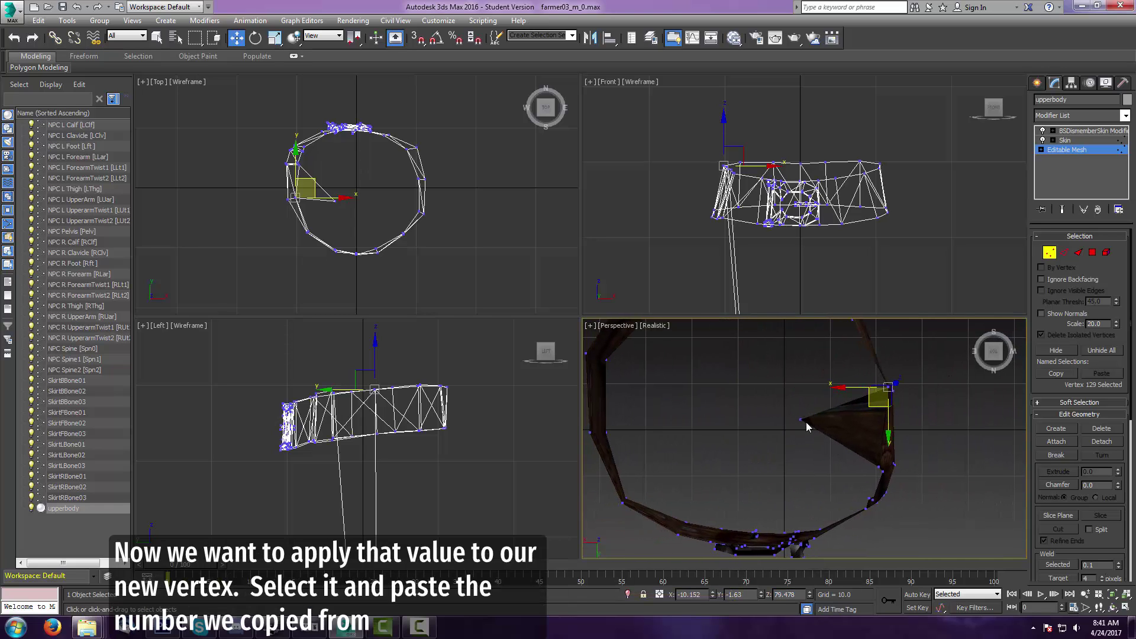
{"action": "left_click", "coordinate": [802, 420]}
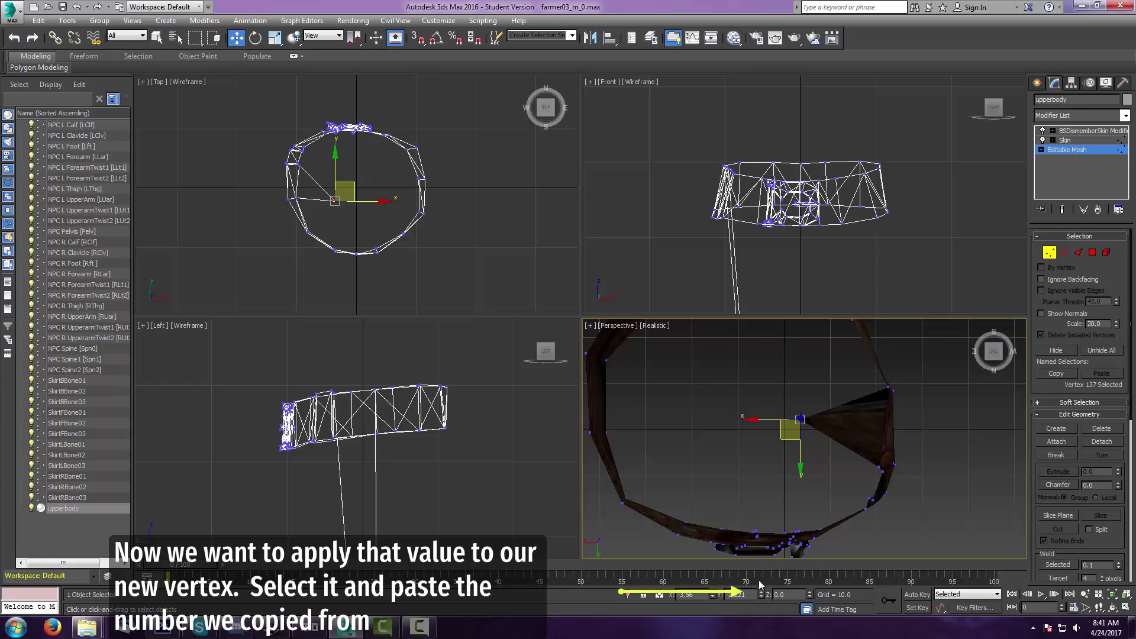
{"action": "left_click", "coordinate": [780, 594]}
{"action": "key", "text": "ctrl+v"}
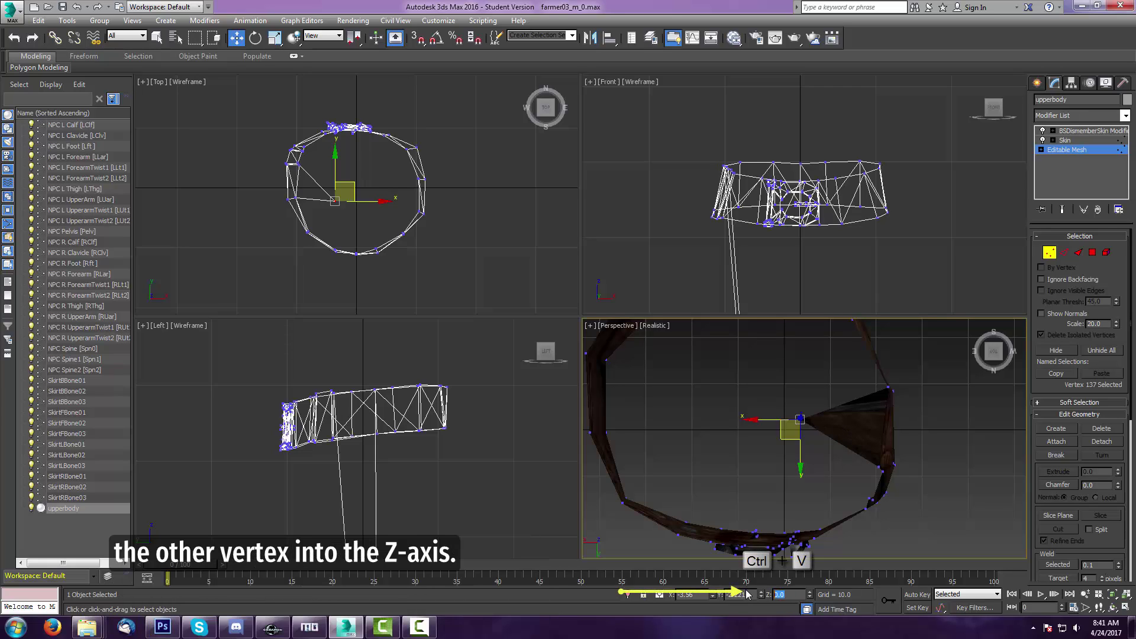
{"action": "key", "text": "Return"}
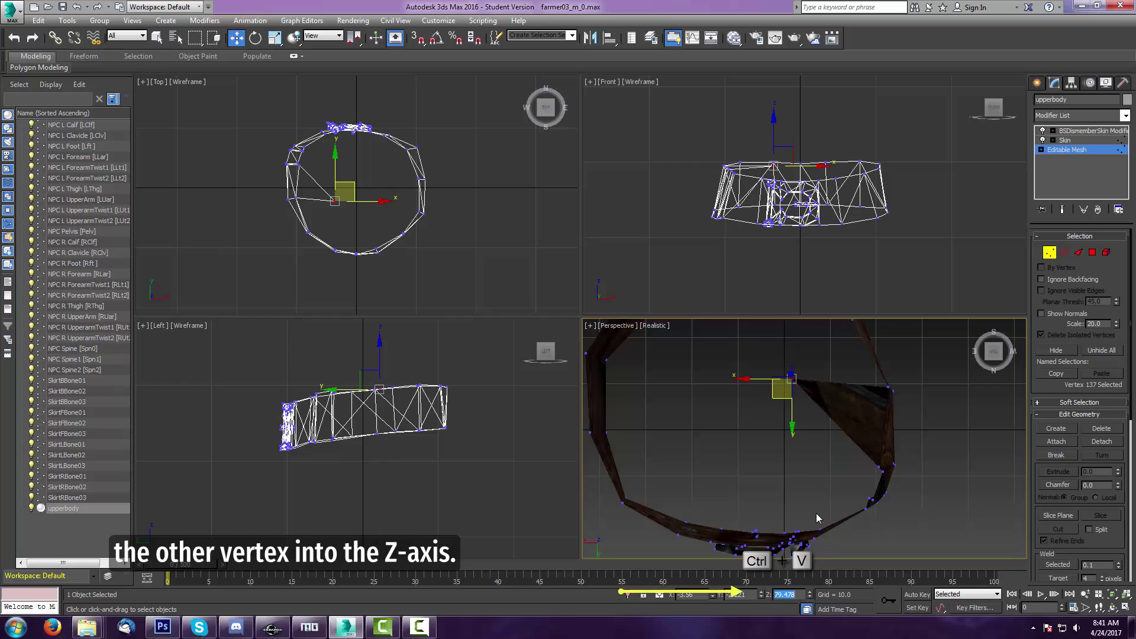
- Move the new vertex close to the belt and in line with the original vertices, to about X -8.431, Y 3.707
{"action": "middle_click_drag", "start_coordinate": [789, 440], "coordinate": [733, 456]}
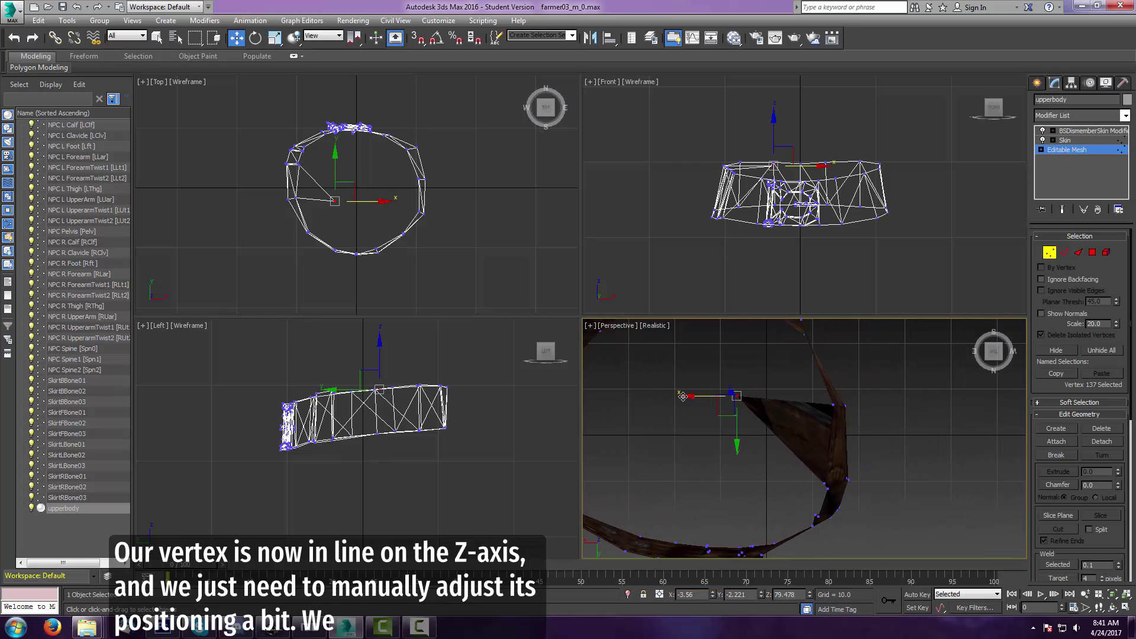
{"action": "left_click_drag", "start_coordinate": [686, 396], "coordinate": [826, 403]}
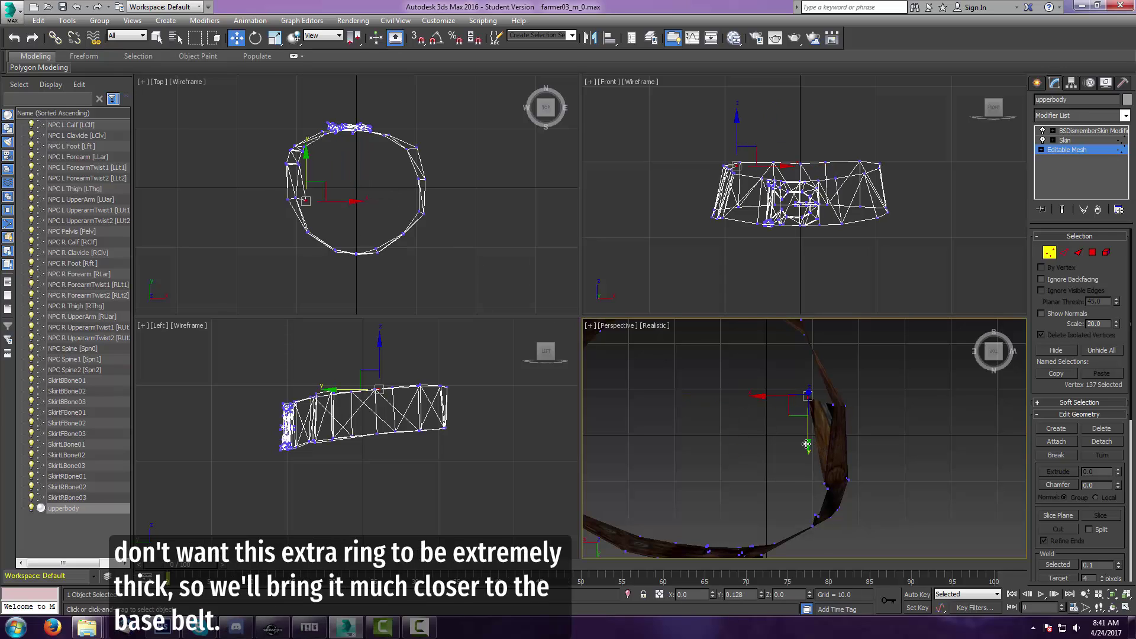
{"action": "left_click_drag", "start_coordinate": [808, 441], "coordinate": [802, 488]}
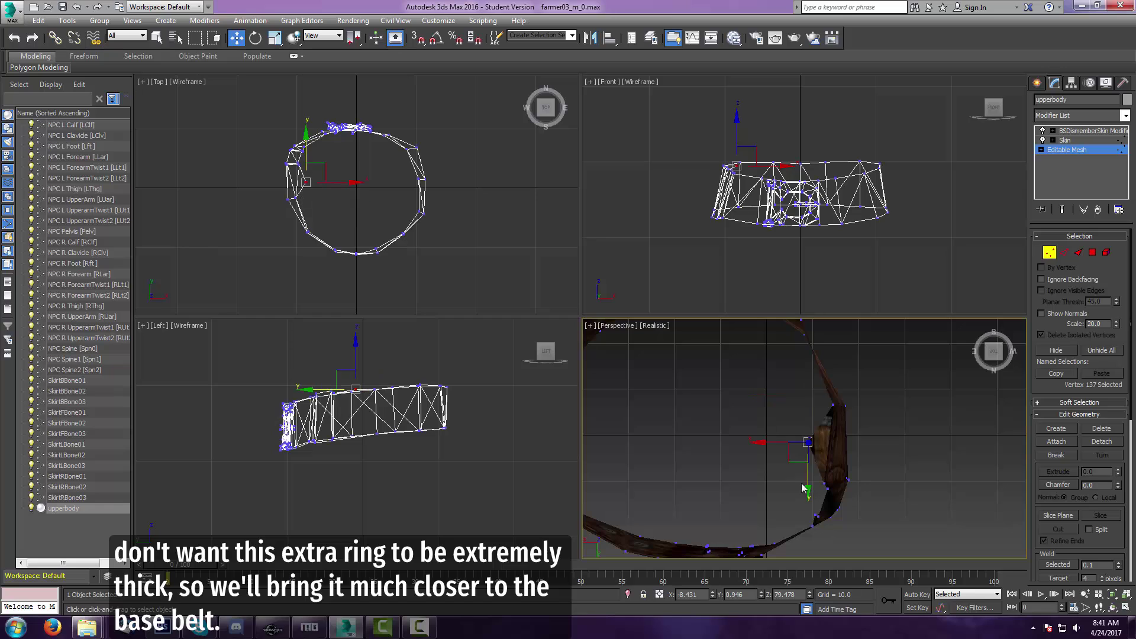
{"action": "middle_click_drag", "start_coordinate": [807, 468], "coordinate": [780, 467]}
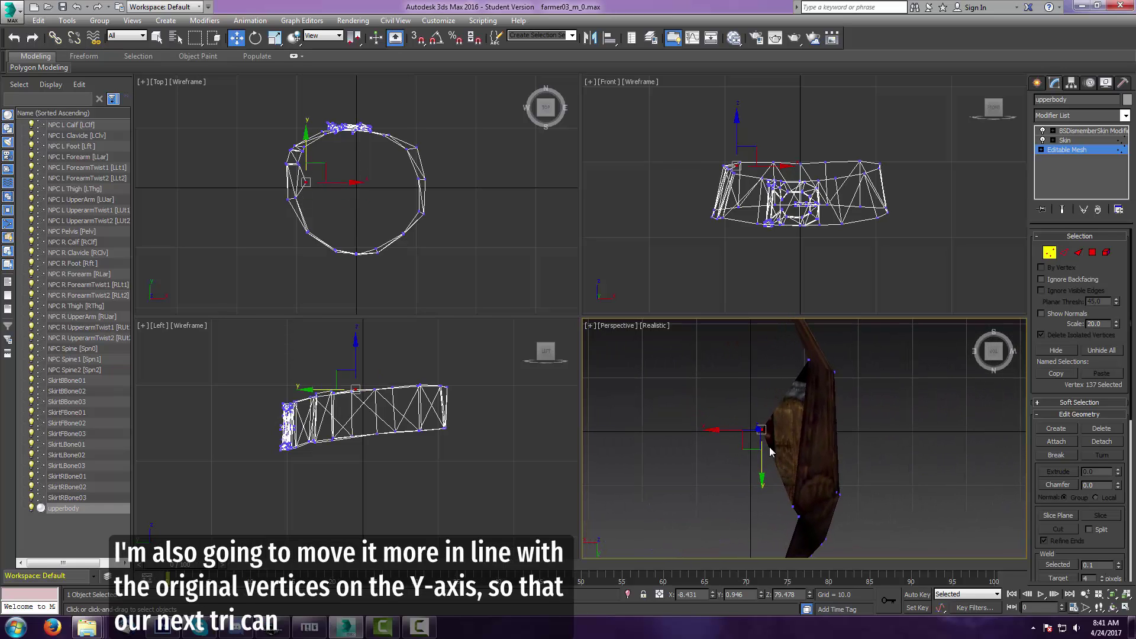
{"action": "left_click_drag", "start_coordinate": [761, 454], "coordinate": [756, 530]}
{"action": "middle_click_drag", "start_coordinate": [819, 450], "coordinate": [851, 449]}
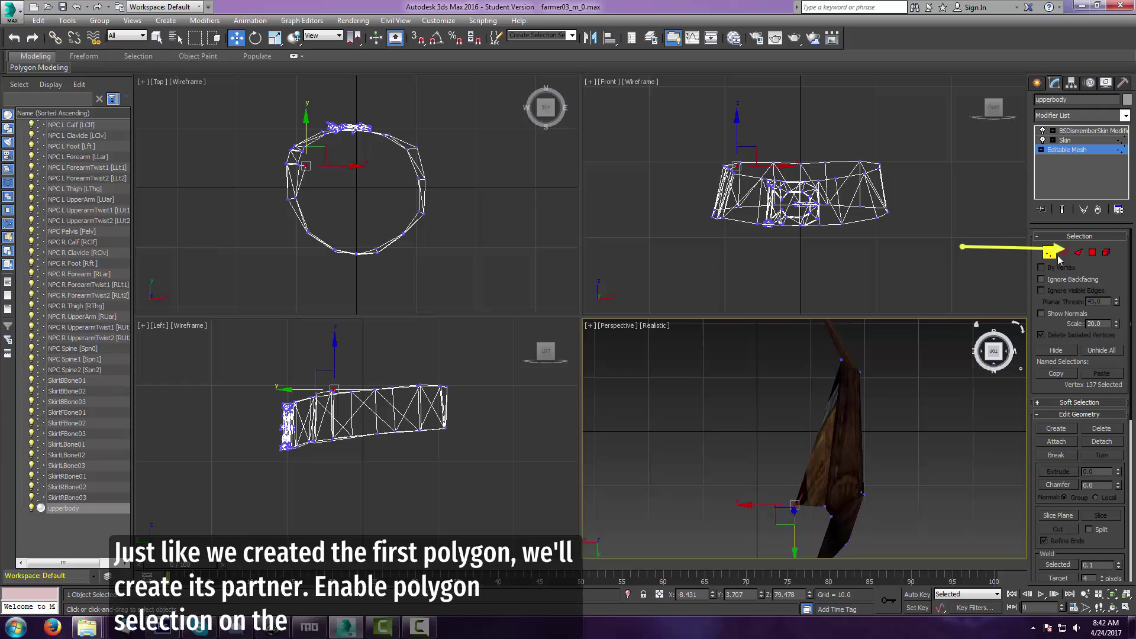
- Create a second triangle from the new vertex, a free point inside the ring and the belt vertex farther from the buckle
{"action": "left_click", "coordinate": [1079, 252]}
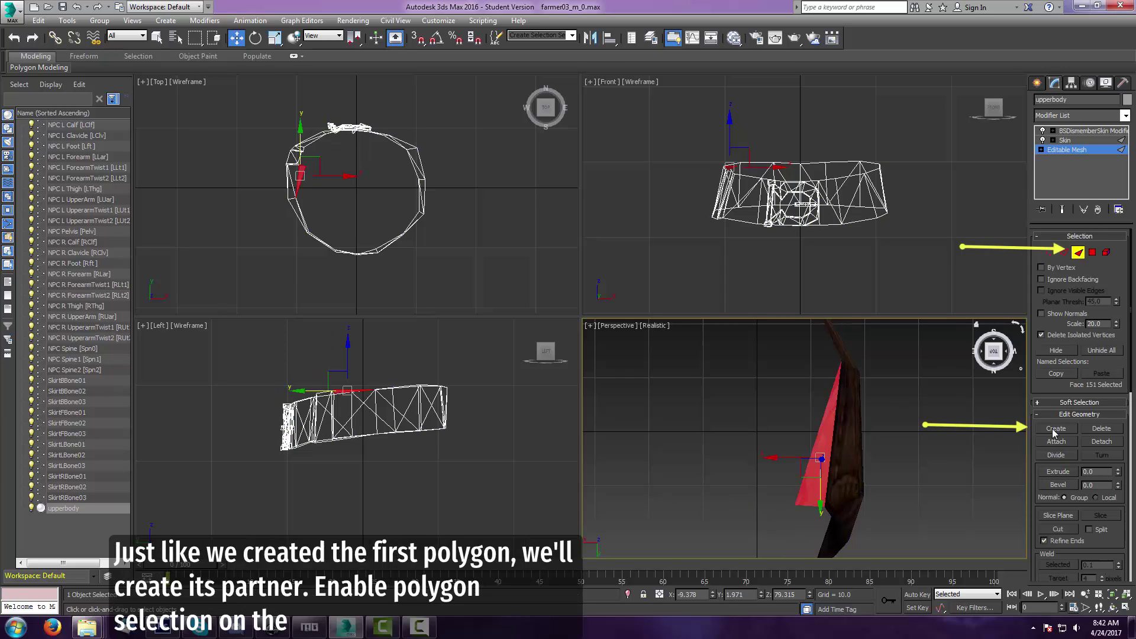
{"action": "left_click", "coordinate": [1054, 432]}
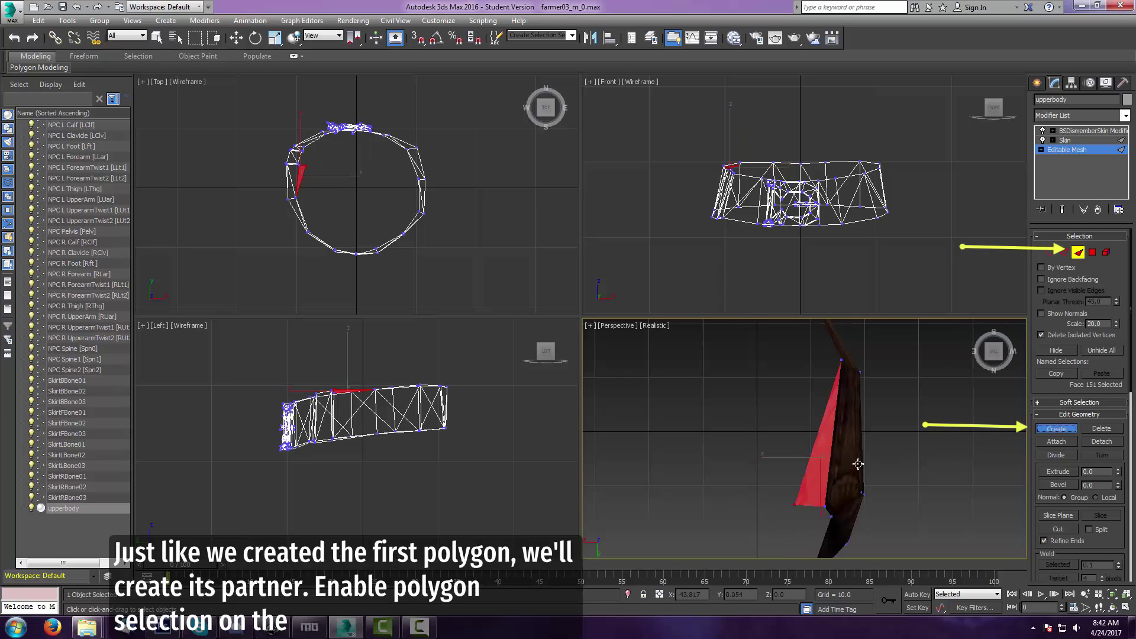
{"action": "left_click", "coordinate": [794, 503]}
{"action": "left_click", "coordinate": [790, 369]}
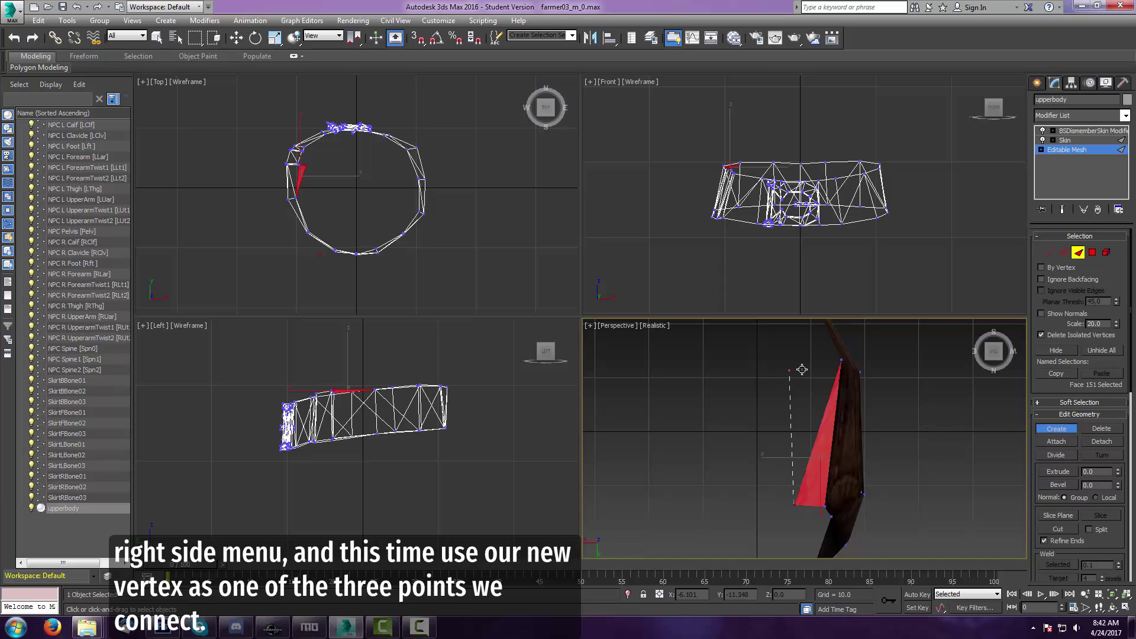
{"action": "left_click", "coordinate": [842, 360]}
{"action": "left_click", "coordinate": [794, 503]}
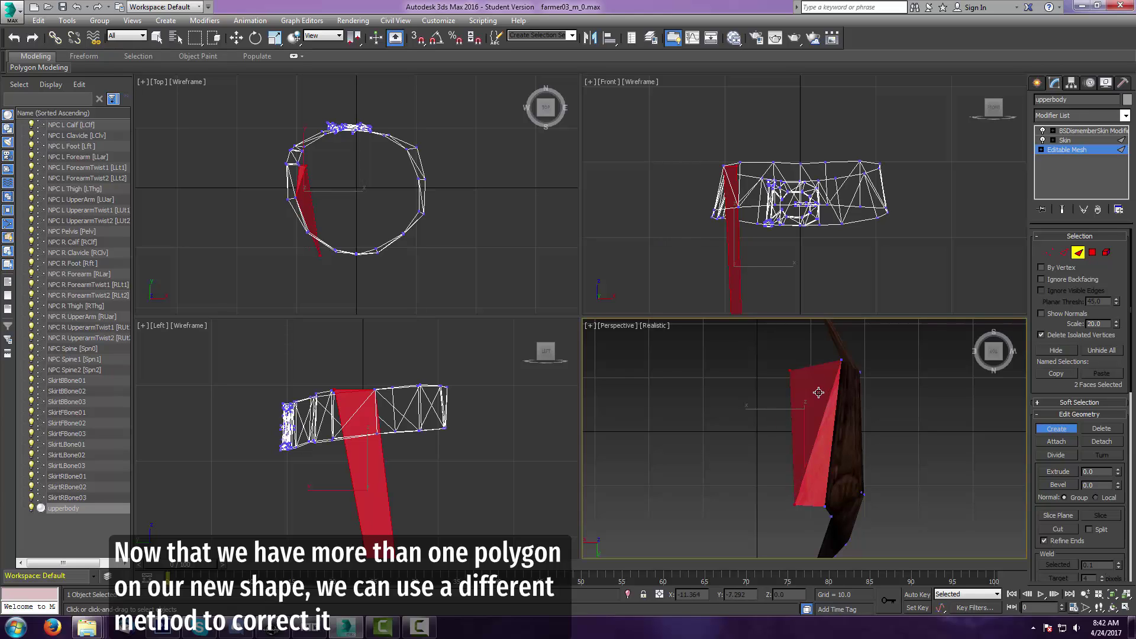
{"action": "middle_click_drag", "start_coordinate": [748, 406], "coordinate": [759, 408]}
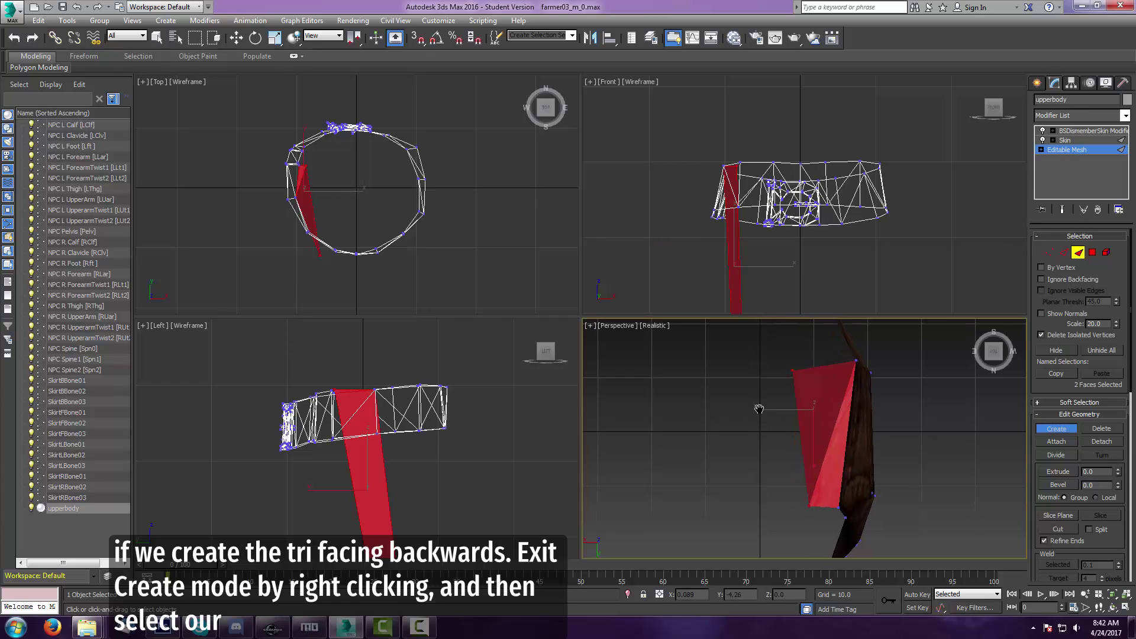
{"action": "right_click", "coordinate": [760, 410]}
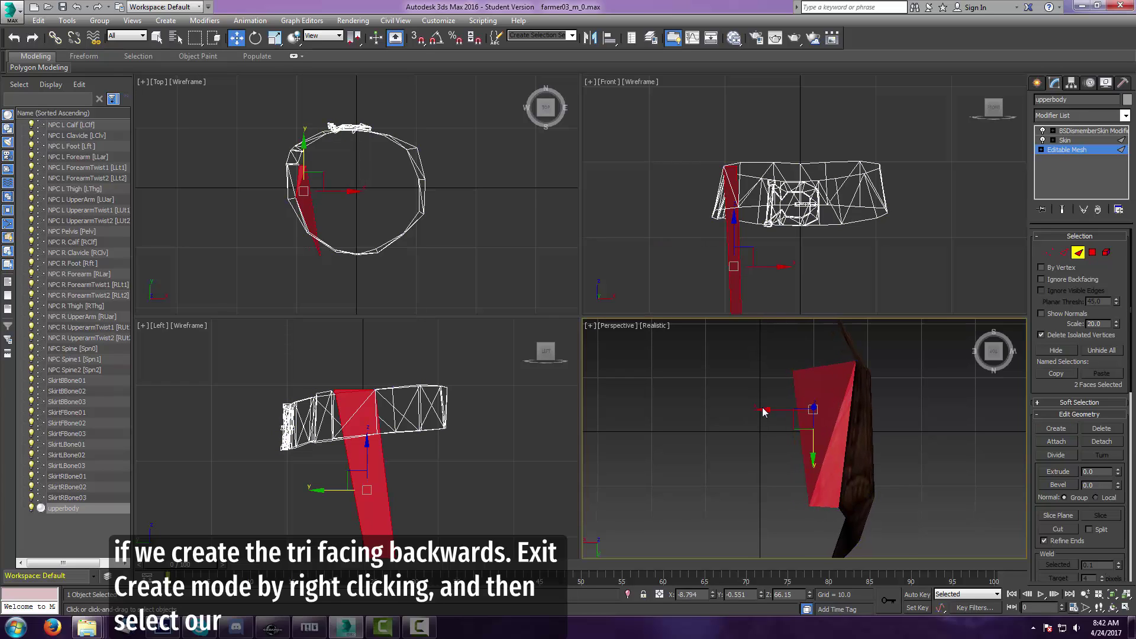
- Select only the second triangle and unify its normals
{"action": "left_click", "coordinate": [825, 389]}
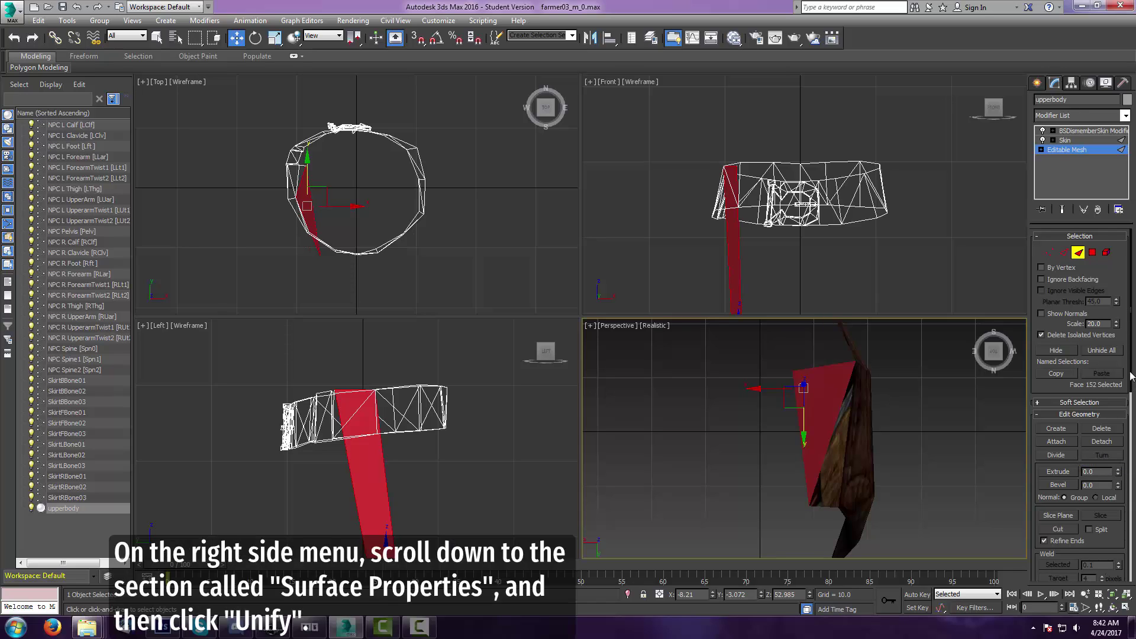
{"action": "left_click_drag", "start_coordinate": [1131, 376], "coordinate": [1123, 544]}
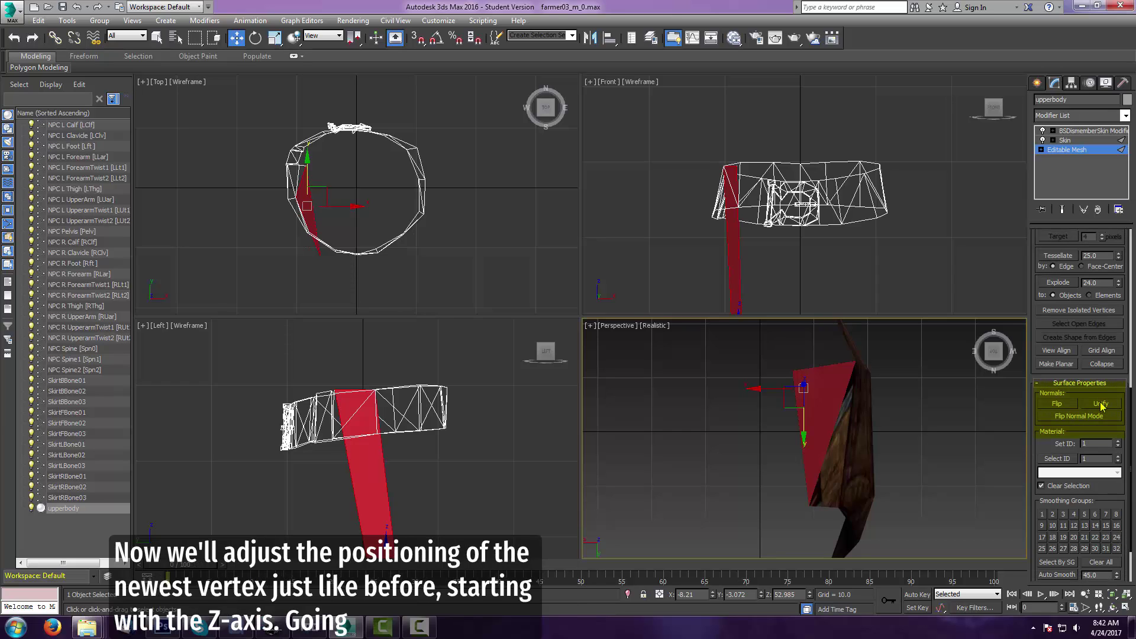
{"action": "left_click", "coordinate": [1100, 404]}
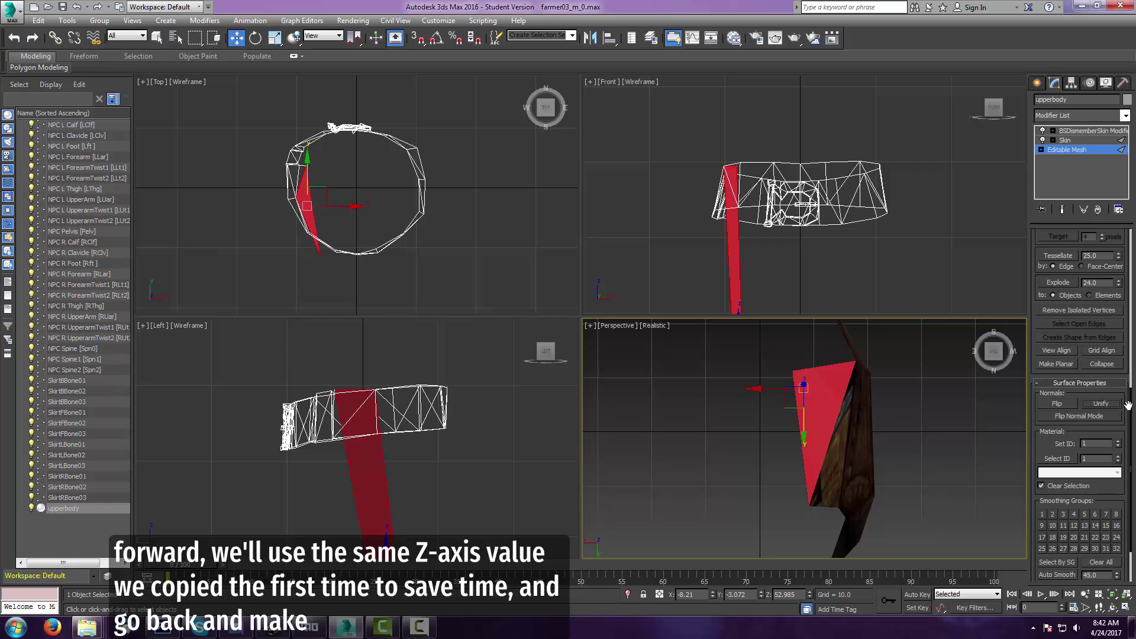
{"action": "left_click_drag", "start_coordinate": [1131, 408], "coordinate": [1131, 228]}
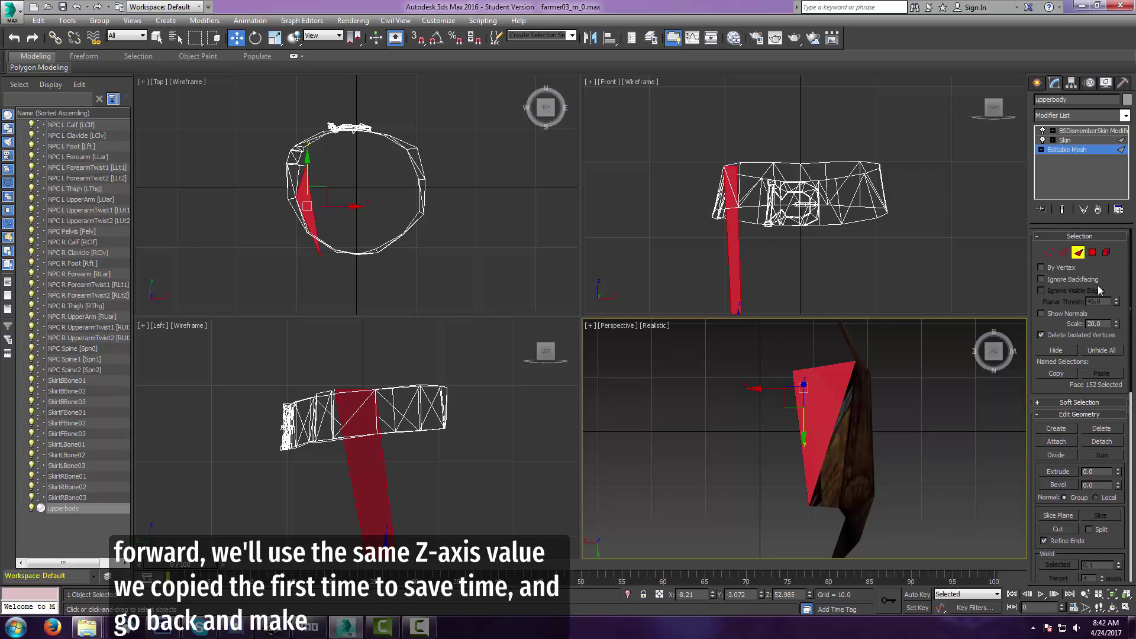
{"action": "left_click", "coordinate": [1049, 430]}
{"action": "mouse_move", "coordinate": [941, 385]}
{"action": "middle_mouse_down"}
{"action": "mouse_move", "coordinate": [944, 403]}
{"action": "mouse_move", "coordinate": [941, 385]}
{"action": "middle_mouse_up"}
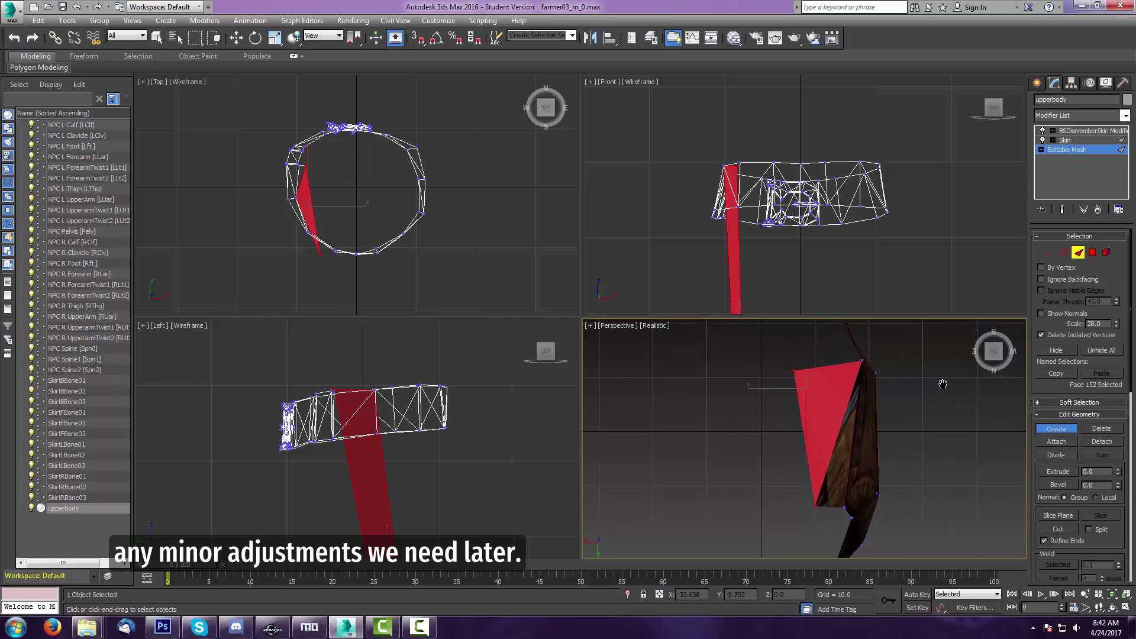
{"action": "key", "text": "w"}
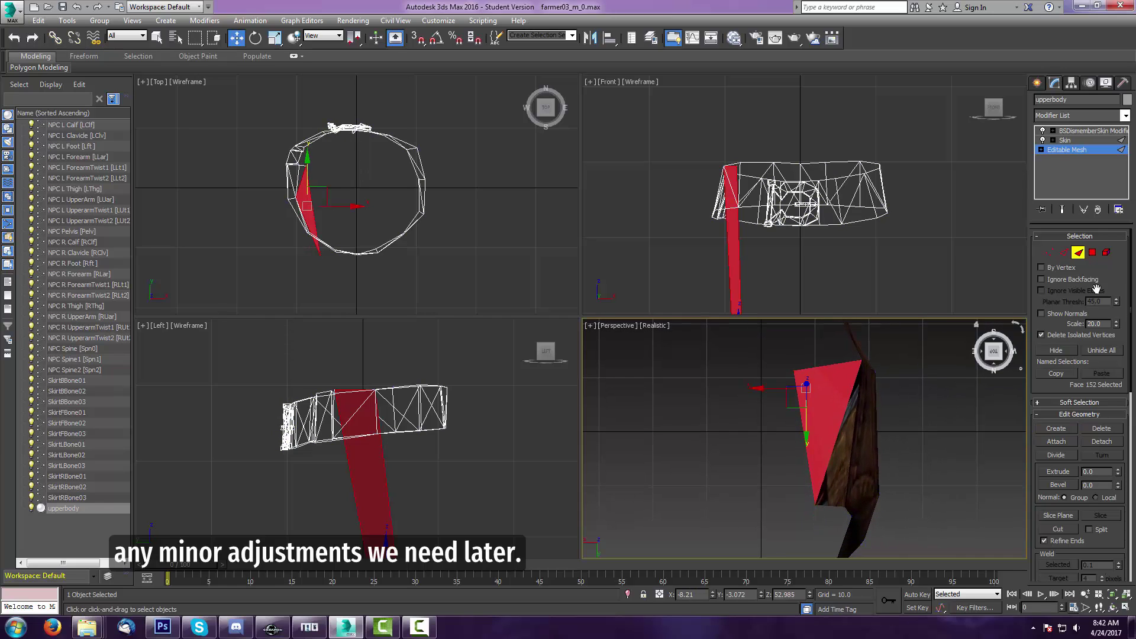
- Select only the second triangle's newest vertex and set its Z coordinate to 79.478
{"action": "left_click", "coordinate": [1050, 252]}
{"action": "left_click_drag", "start_coordinate": [772, 354], "coordinate": [804, 385]}
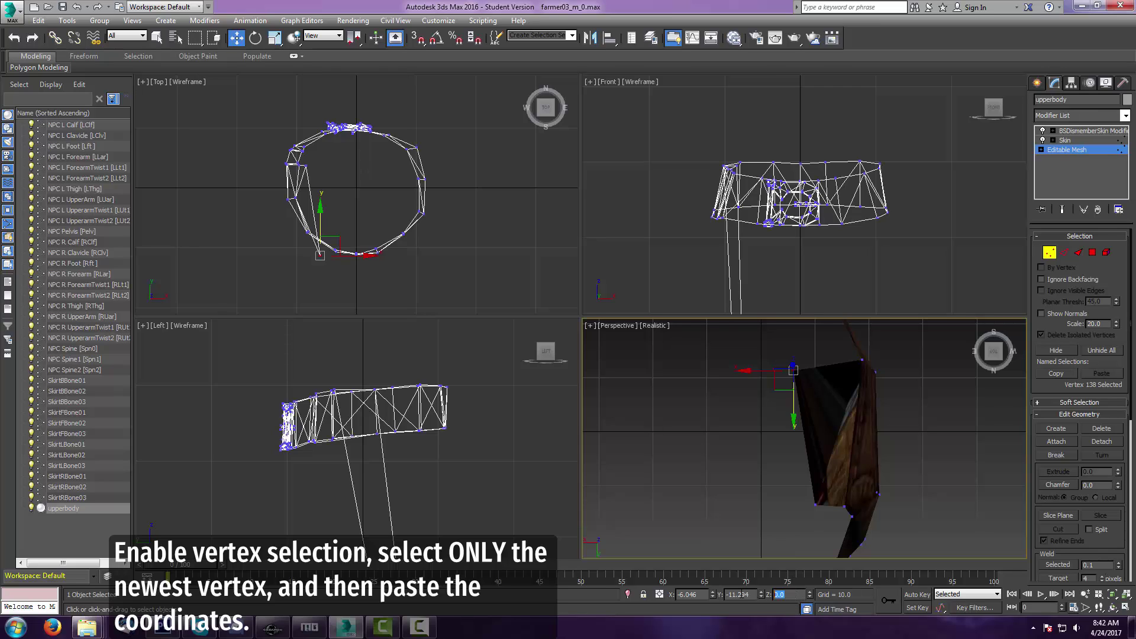
{"action": "type", "text": "79.478"}
{"action": "key", "text": "Return"}
- Move the newest vertex in line with the previous new vertex and the belt vertex, to about X -8.615, Y -1.673
{"action": "middle_click_drag", "start_coordinate": [811, 410], "coordinate": [794, 485]}
{"action": "scroll", "coordinate": [807, 467], "scroll_direction": "down", "scroll_amount": 2}
{"action": "left_click_drag", "start_coordinate": [752, 378], "coordinate": [752, 523]}
{"action": "middle_click_drag", "start_coordinate": [752, 524], "coordinate": [847, 390]}
{"action": "scroll", "coordinate": [848, 390], "scroll_direction": "up", "scroll_amount": 3}
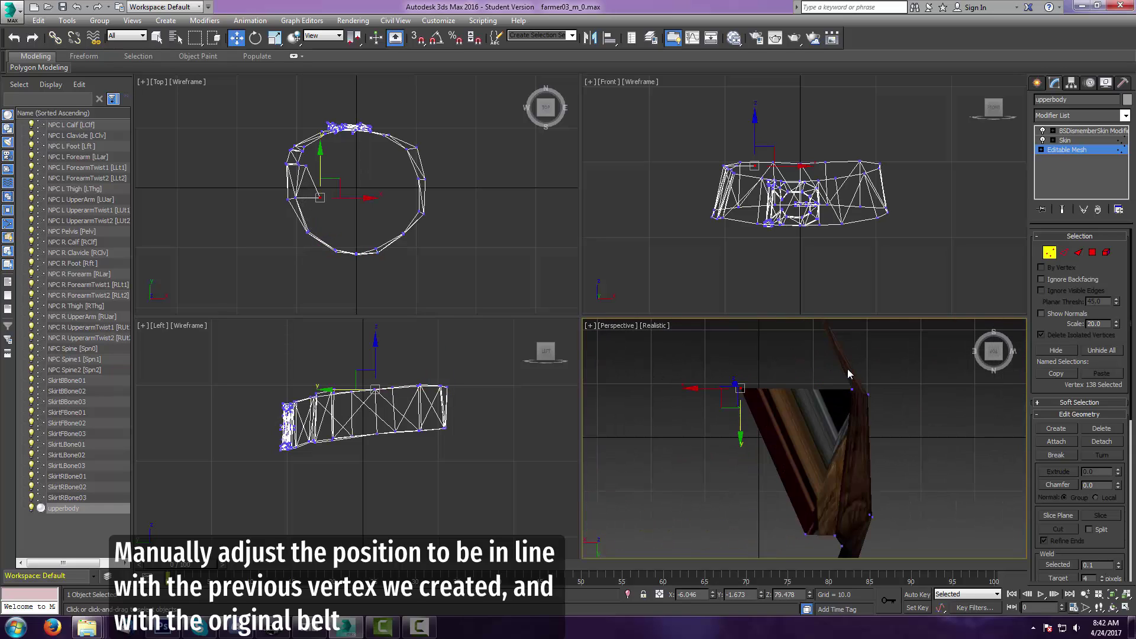
{"action": "left_click_drag", "start_coordinate": [691, 390], "coordinate": [762, 390]}
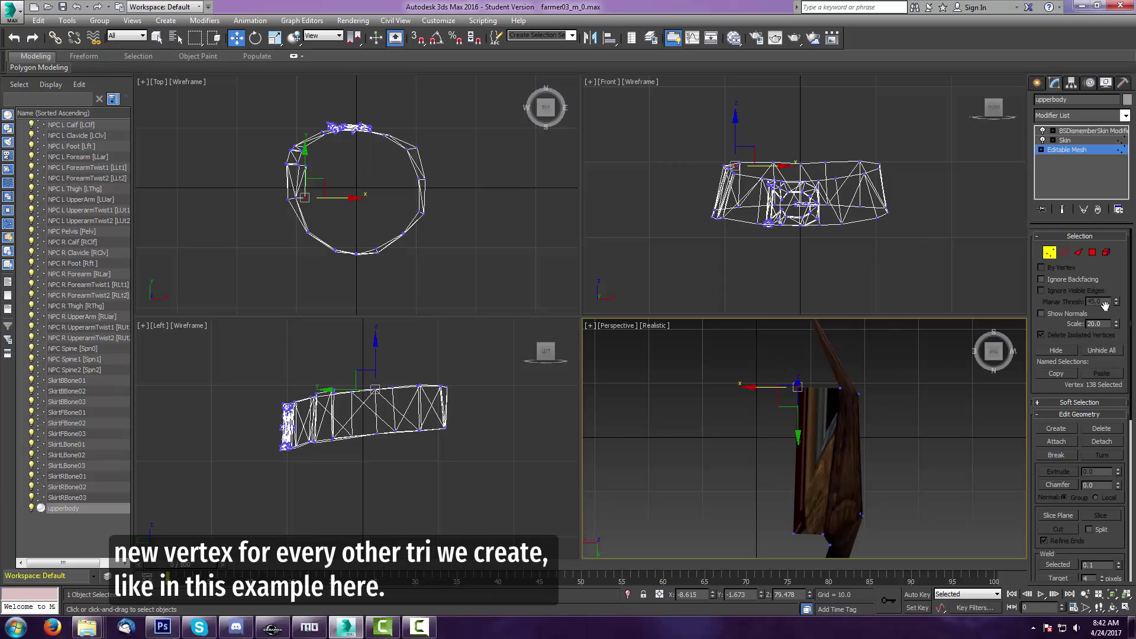
- Create a third triangle from the newest inner vertex, its adjacent belt vertex and the next belt vertex away from the buckle
{"action": "left_click", "coordinate": [1079, 253]}
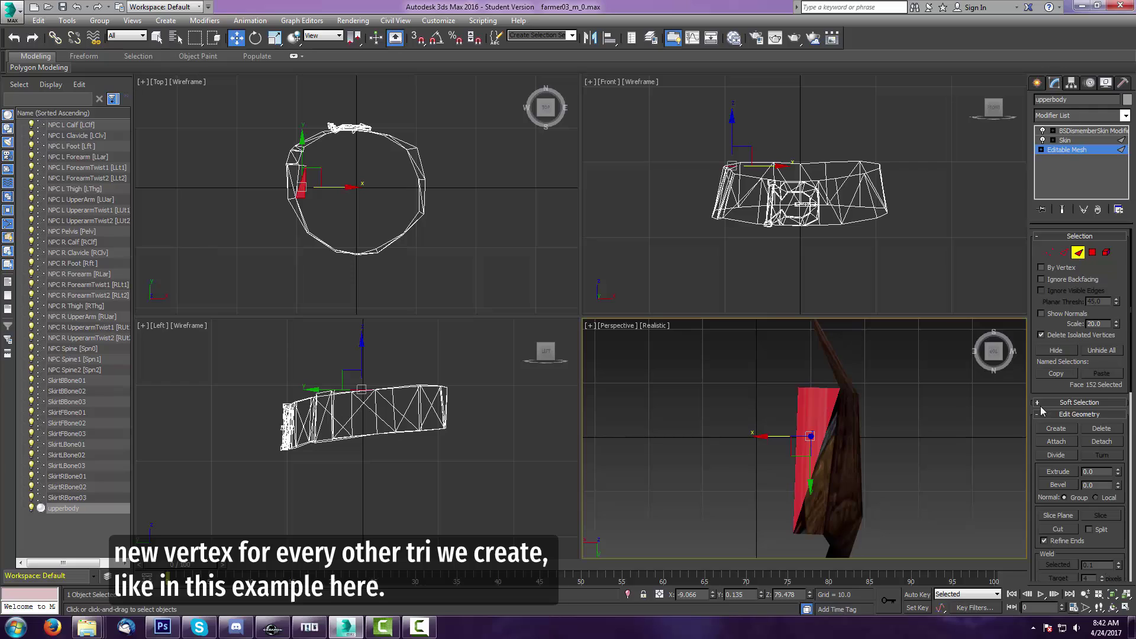
{"action": "left_click", "coordinate": [1057, 428]}
{"action": "middle_click_drag", "start_coordinate": [865, 358], "coordinate": [878, 401]}
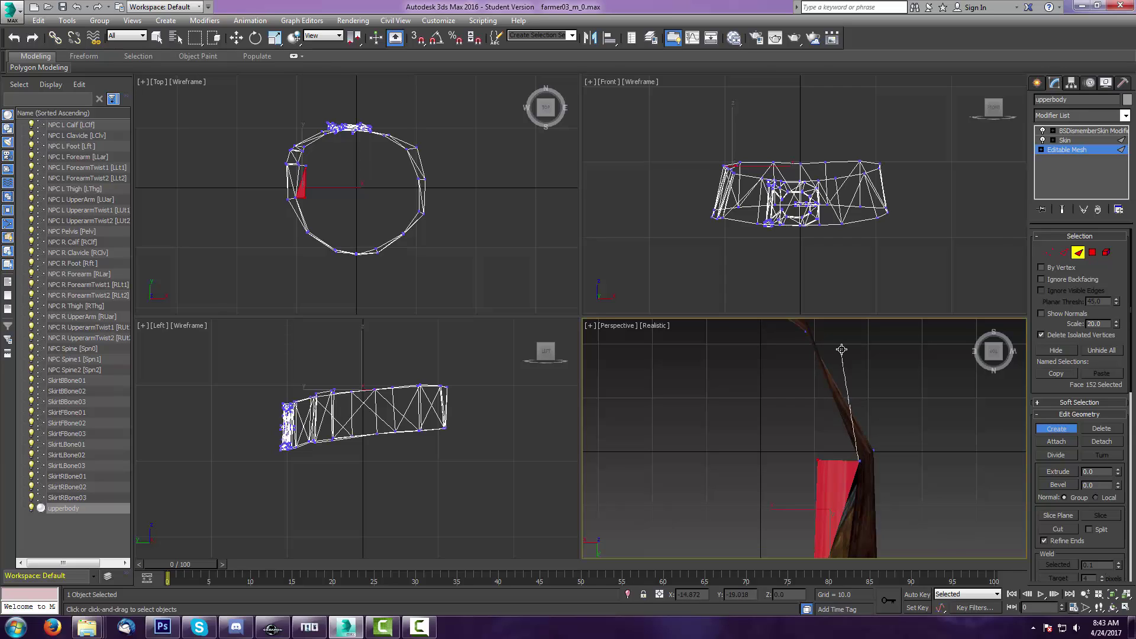
{"action": "middle_click_drag", "start_coordinate": [885, 334], "coordinate": [887, 358]}
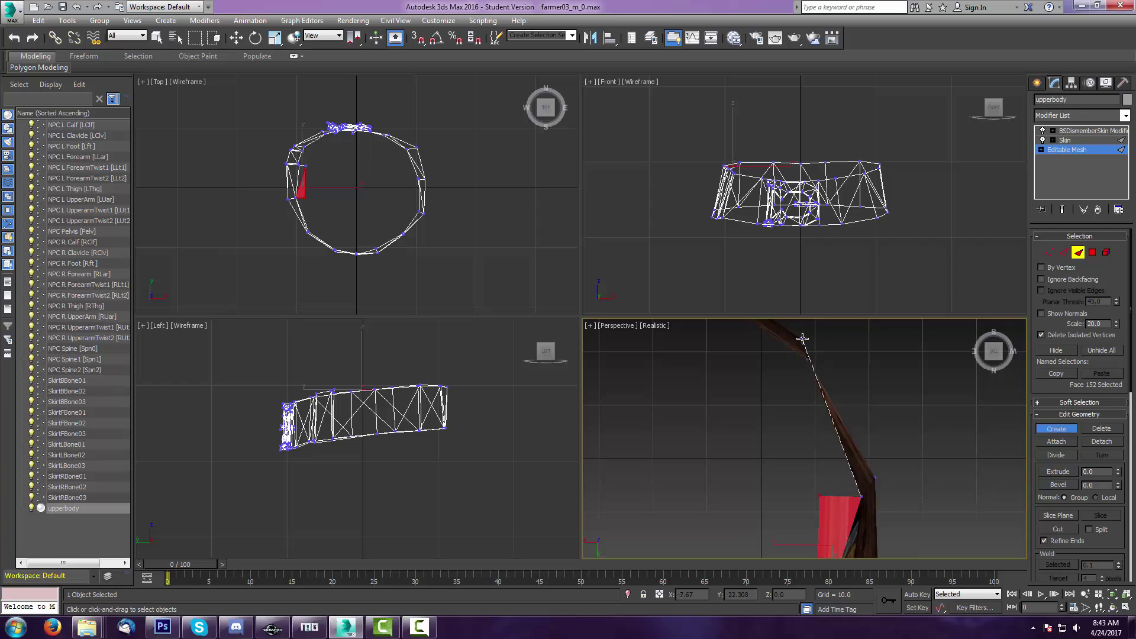
{"action": "left_click", "coordinate": [862, 497]}
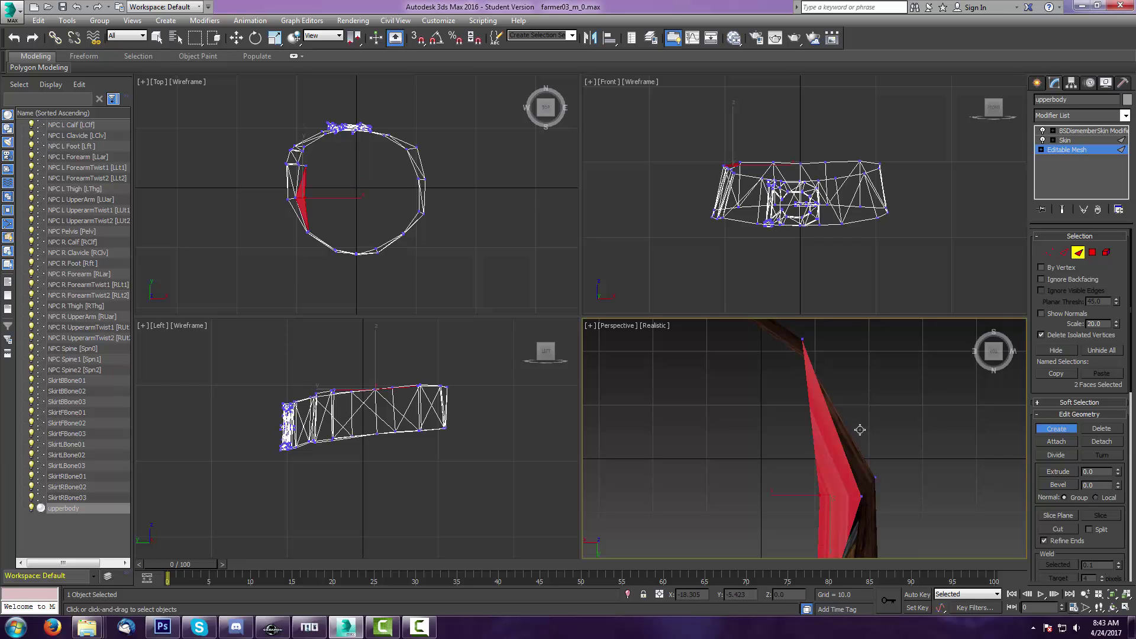
- Create a fourth triangle joining the newest inner vertex, the third triangle's far belt vertex and another free point inside the ring
{"action": "middle_click_drag", "start_coordinate": [859, 424], "coordinate": [889, 423]}
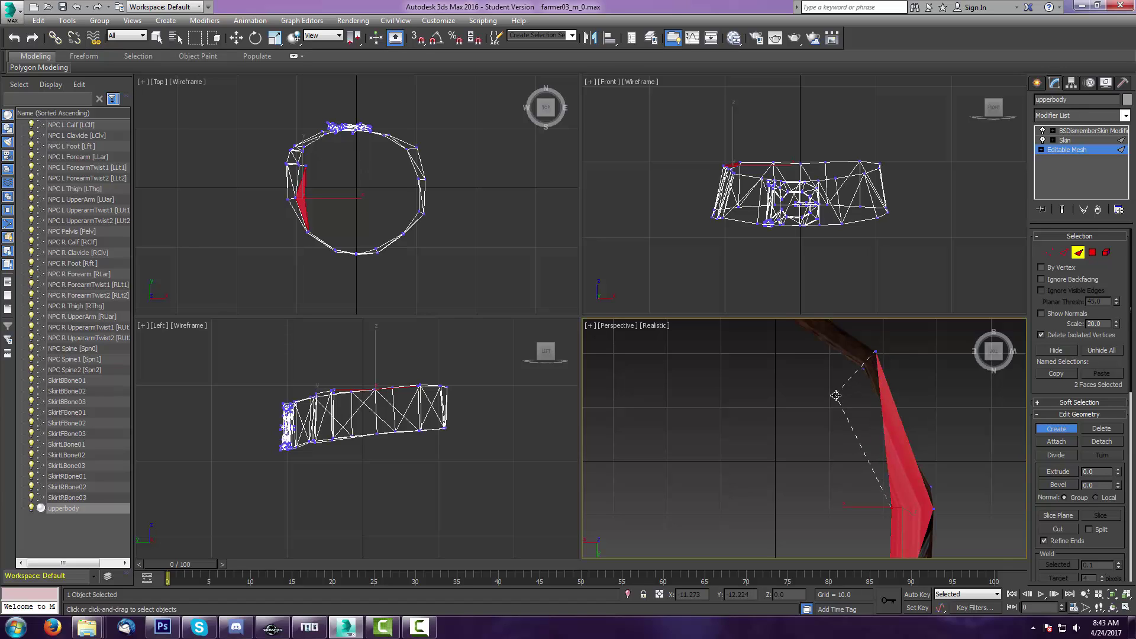
{"action": "left_click", "coordinate": [892, 507]}
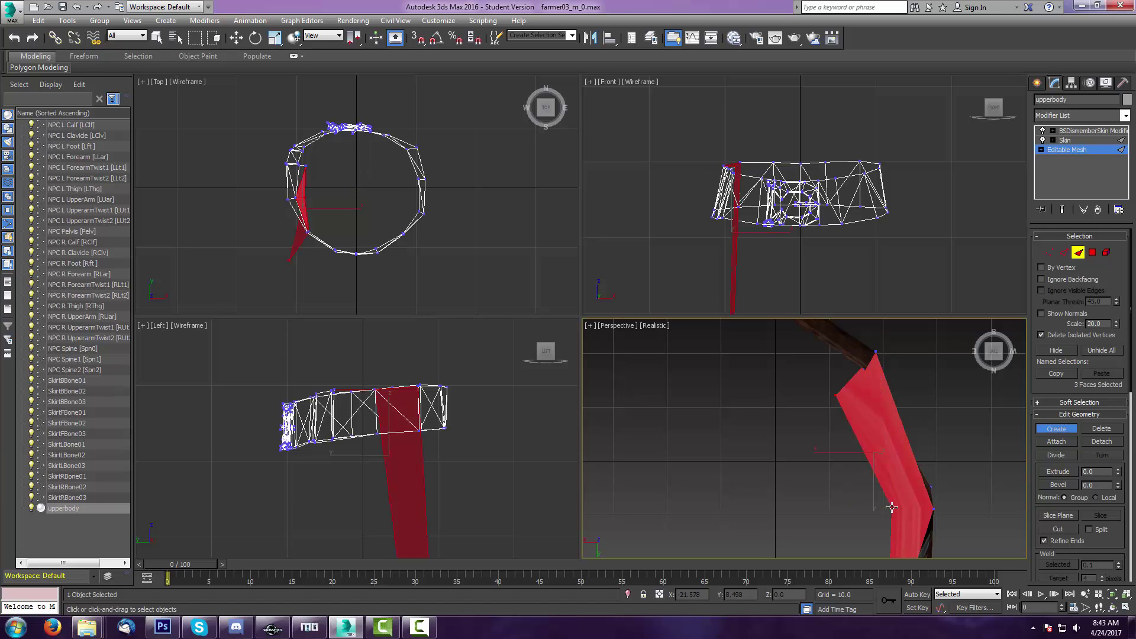
{"action": "key", "text": "w"}
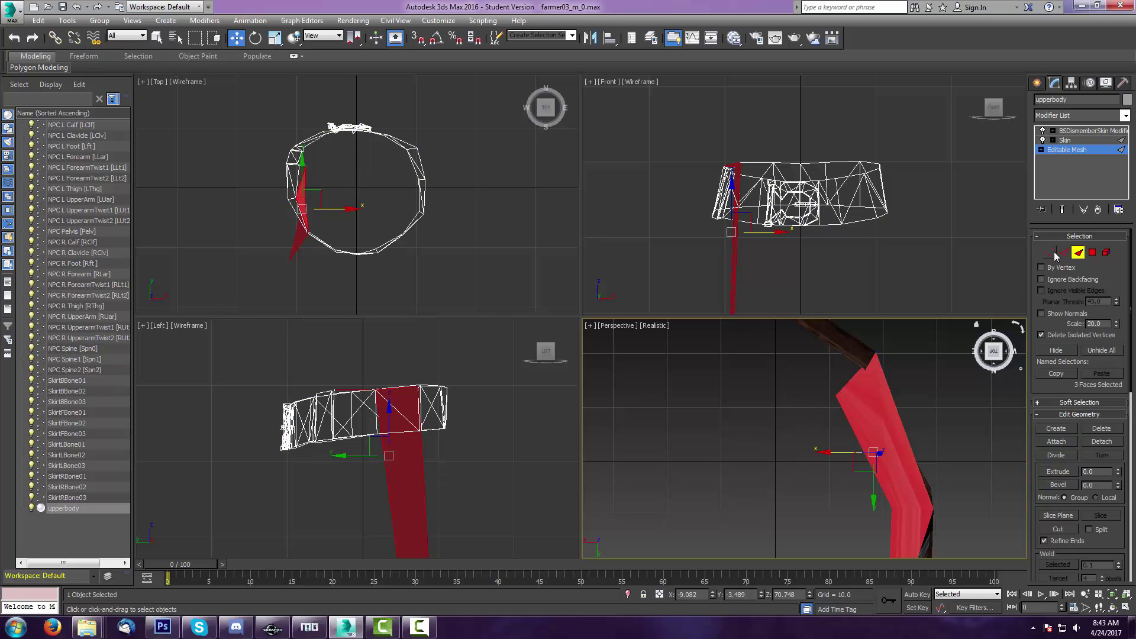
- Select only the fourth triangle's newest vertex and set its Z coordinate to 79.478
{"action": "left_click", "coordinate": [1054, 253]}
{"action": "left_click_drag", "start_coordinate": [844, 415], "coordinate": [845, 416]}
{"action": "double_click", "coordinate": [786, 594]}
{"action": "type", "text": "79.478"}
{"action": "key", "text": "Return"}
- Move the newest vertex close inside the belt's edge so the inner ring keeps its width along the belt's curve
{"action": "middle_click_drag", "start_coordinate": [870, 390], "coordinate": [828, 420]}
{"action": "middle_click_drag", "start_coordinate": [322, 237], "coordinate": [331, 238]}
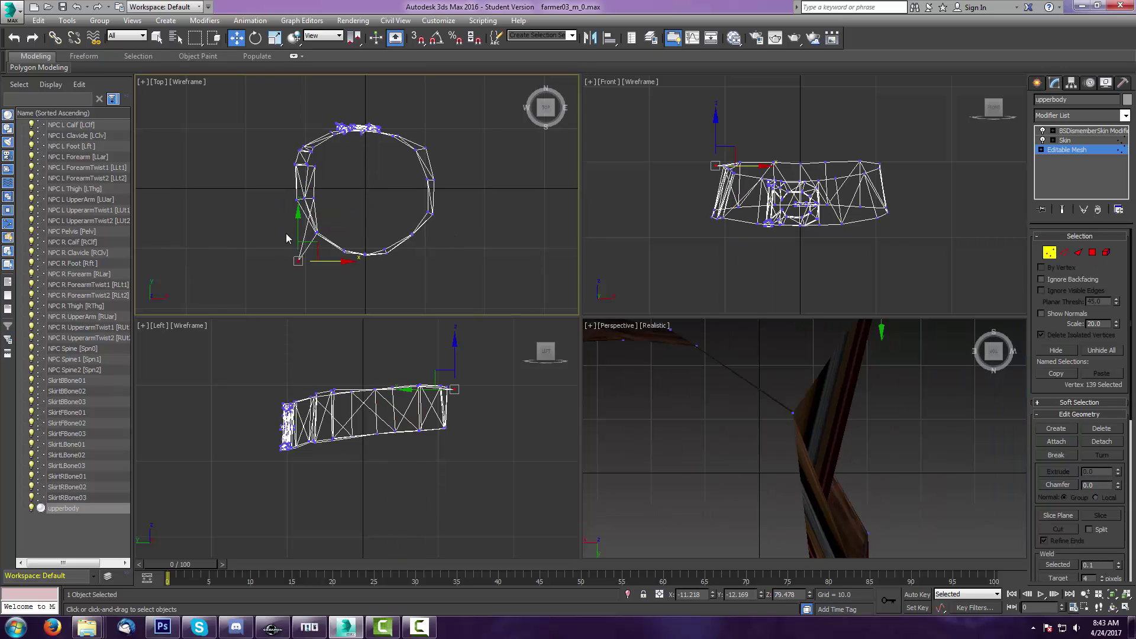
{"action": "left_click_drag", "start_coordinate": [298, 219], "coordinate": [298, 176]}
{"action": "left_click_drag", "start_coordinate": [343, 219], "coordinate": [372, 218]}
{"action": "middle_click_drag", "start_coordinate": [864, 514], "coordinate": [867, 478]}
{"action": "left_click", "coordinate": [736, 400]}
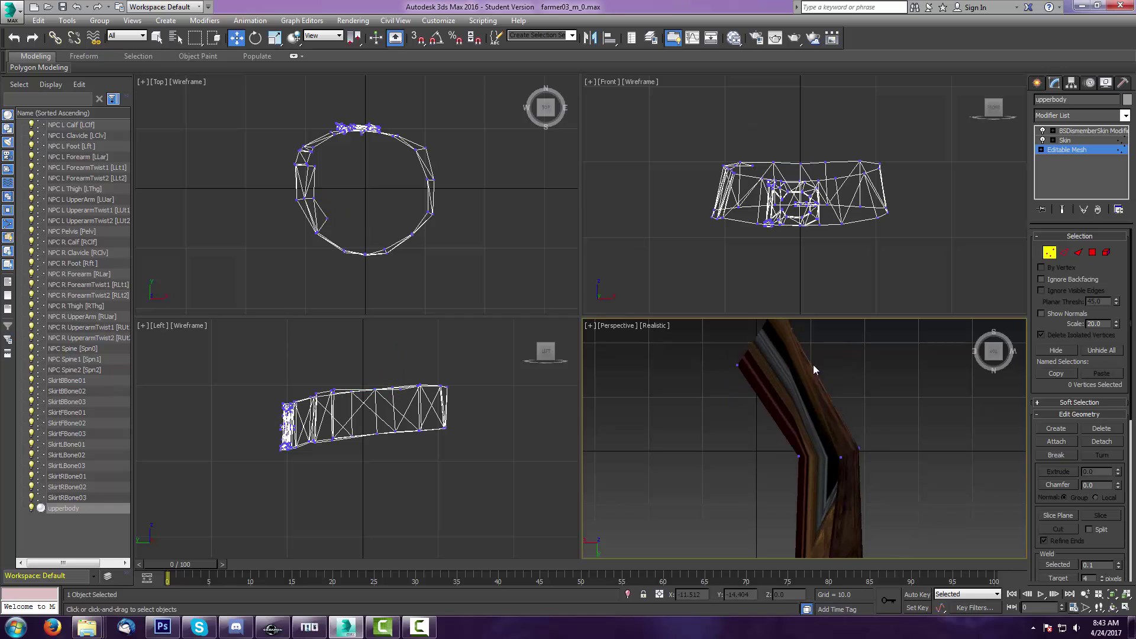
{"action": "middle_click_drag", "start_coordinate": [813, 364], "coordinate": [853, 441]}
{"action": "left_click", "coordinate": [776, 431]}
{"action": "left_click_drag", "start_coordinate": [776, 432], "coordinate": [791, 413]}
- Create the next two triangles from the newest inner vertex toward the belt's back, ending at a free inner point
{"action": "middle_click_drag", "start_coordinate": [829, 423], "coordinate": [890, 473]}
{"action": "left_click", "coordinate": [1078, 255]}
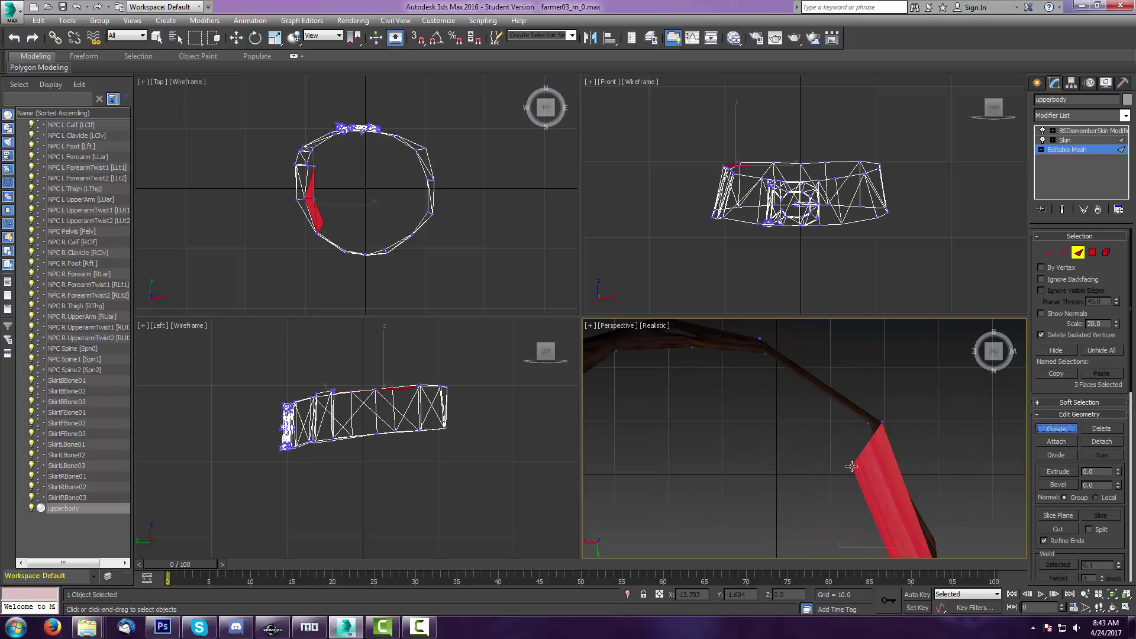
{"action": "left_click", "coordinate": [764, 341]}
{"action": "middle_click_drag", "start_coordinate": [837, 443], "coordinate": [865, 503], "text": "alt"}
{"action": "left_click", "coordinate": [772, 377]}
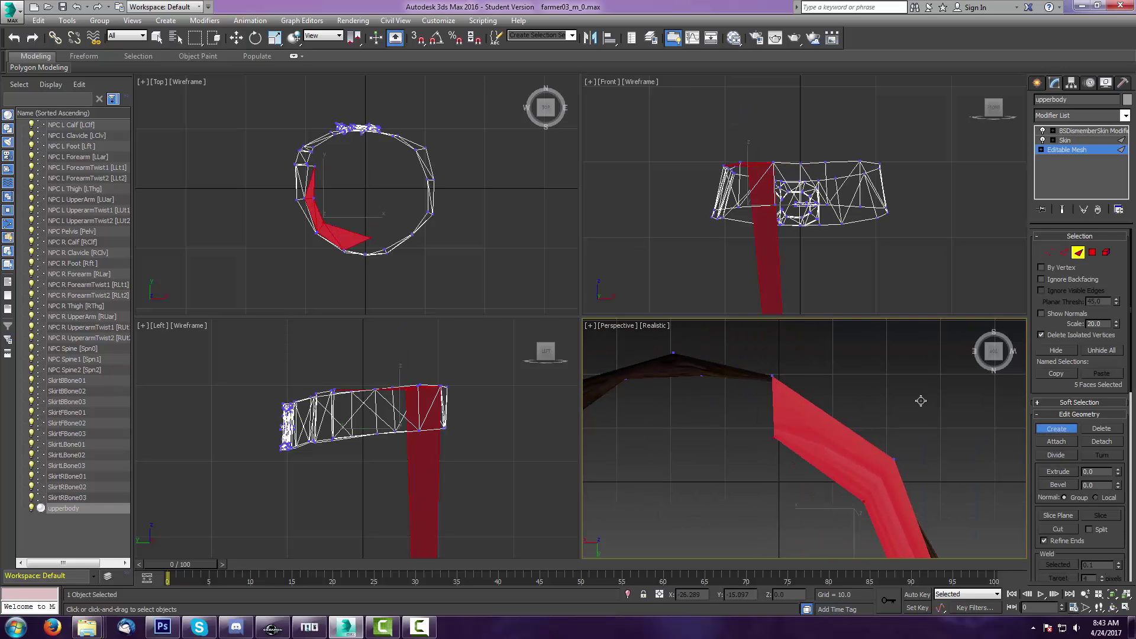
- Set the newest vertex's Z coordinate to 79.478 and move it to about X -3.768, Y -8.245
{"action": "left_click", "coordinate": [1050, 252]}
{"action": "left_click", "coordinate": [774, 438]}
{"action": "double_click", "coordinate": [785, 594]}
{"action": "type", "text": "79.5"}
{"action": "key", "text": "Return"}
{"action": "left_click_drag", "start_coordinate": [608, 435], "coordinate": [735, 442]}
{"action": "middle_click_drag", "start_coordinate": [734, 443], "coordinate": [839, 455]}
- Create two triangles reaching the next belt vertex at the back, the second ending at a free point inside the ring
{"action": "key", "text": "3"}
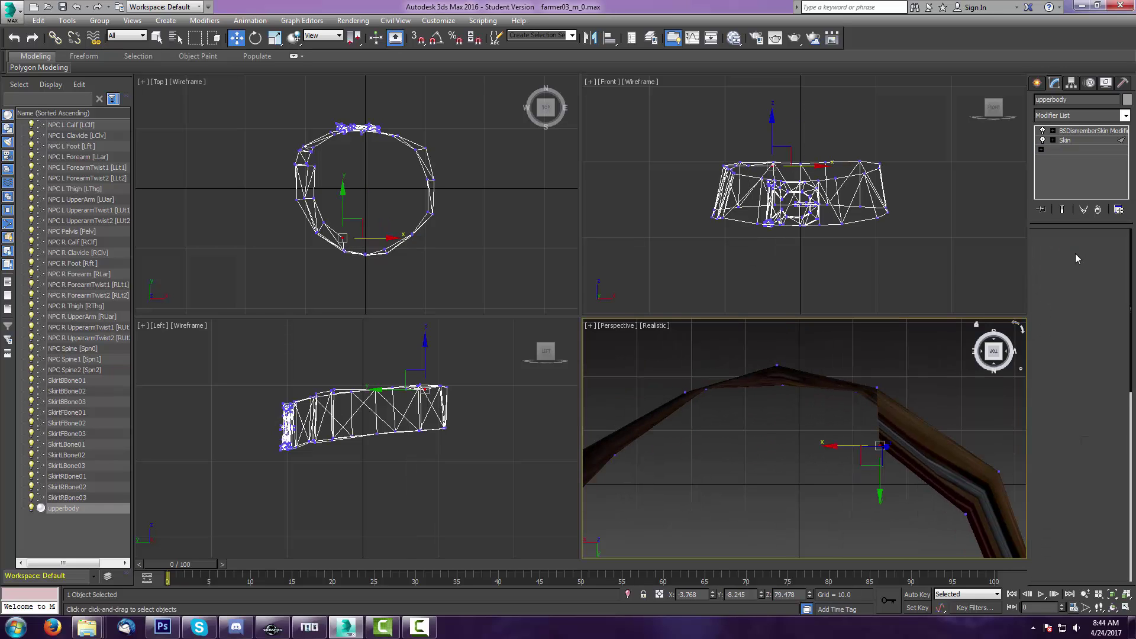
{"action": "left_click", "coordinate": [778, 365]}
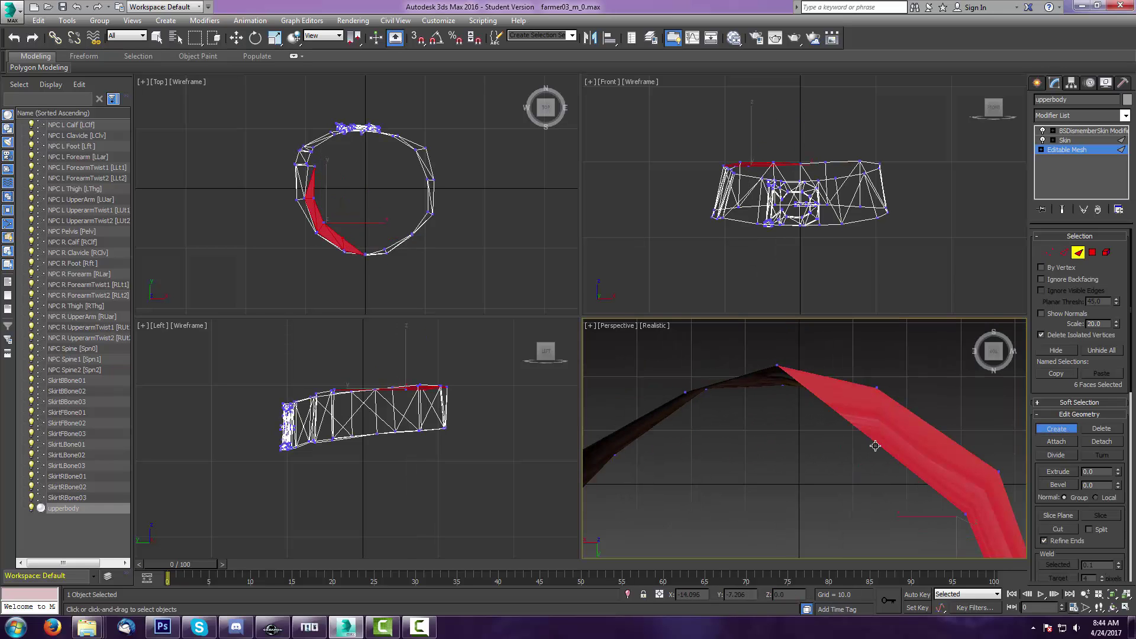
{"action": "left_click", "coordinate": [792, 422], "text": "shift"}
- Set the newest vertex's Z coordinate to 79.478 and shift it sideways next to the belt's back center vertex
{"action": "left_click", "coordinate": [1050, 252]}
{"action": "left_click_drag", "start_coordinate": [801, 443], "coordinate": [736, 477]}
{"action": "double_click", "coordinate": [784, 595]}
{"action": "type", "text": "79.5"}
{"action": "key", "text": "Return"}
{"action": "left_click_drag", "start_coordinate": [684, 431], "coordinate": [726, 429]}
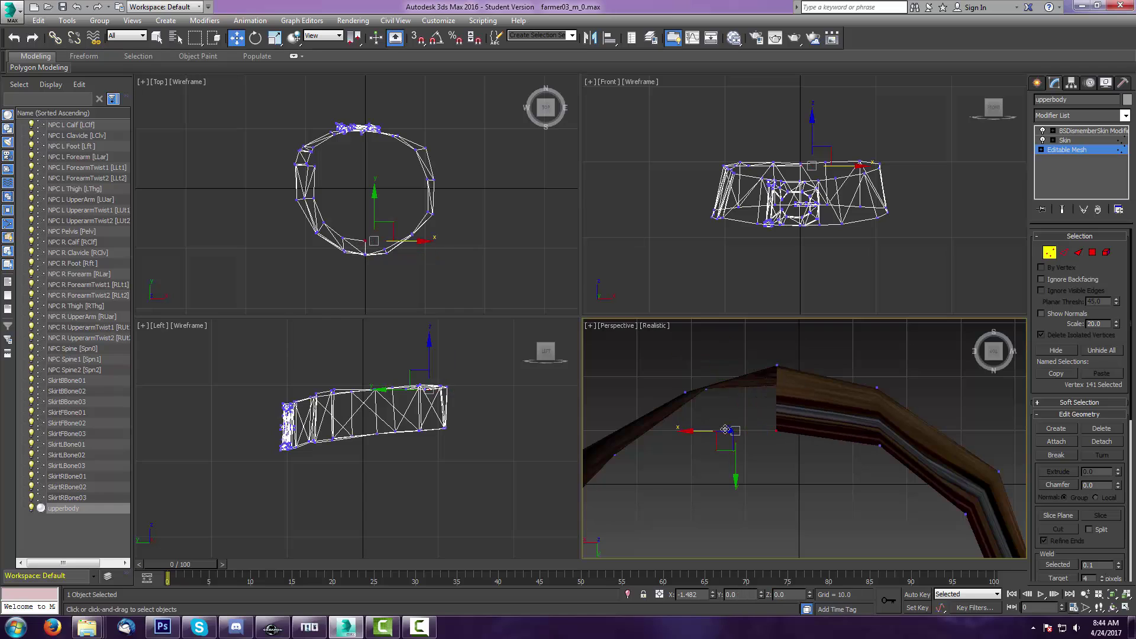
{"action": "middle_click_drag", "start_coordinate": [725, 430], "coordinate": [780, 463]}
- Create two triangles past the belt's back center, using the next belt-edge vertex and a new free inner point
{"action": "key", "text": "3"}
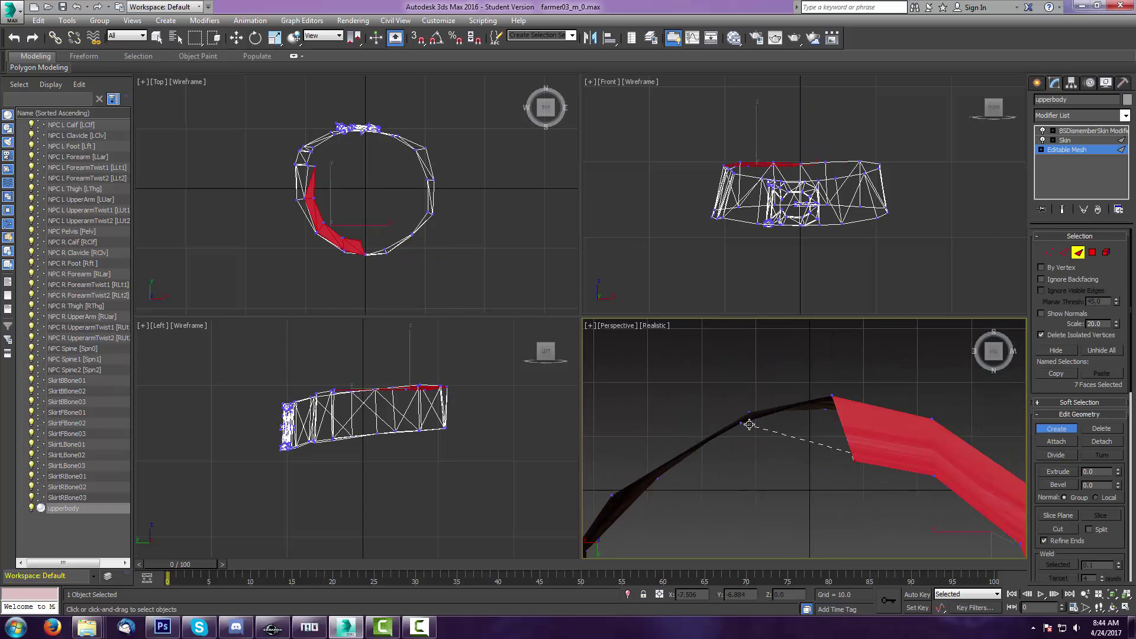
{"action": "left_click", "coordinate": [748, 424]}
{"action": "left_click", "coordinate": [832, 397]}
{"action": "left_click", "coordinate": [765, 466], "text": "shift"}
- Set the newest vertex's Z coordinate to 79.478 and move it along X and Y to match the inner ring's width
{"action": "left_click", "coordinate": [1050, 252]}
{"action": "left_click_drag", "start_coordinate": [776, 485], "coordinate": [752, 454]}
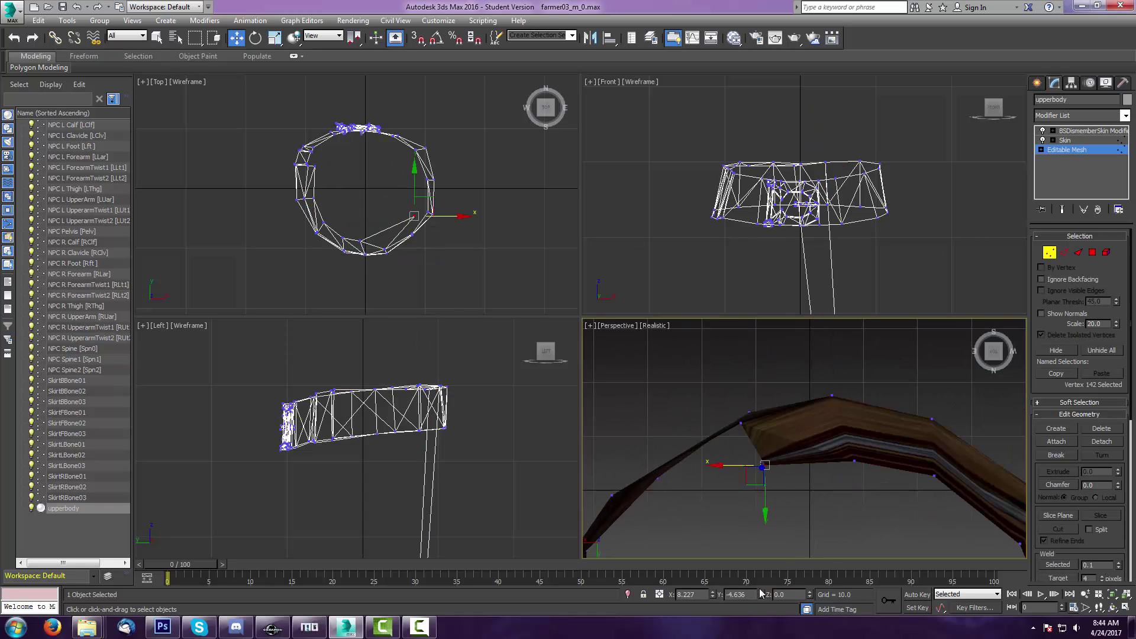
{"action": "double_click", "coordinate": [785, 595]}
{"action": "type", "text": "79.5"}
{"action": "key", "text": "Return"}
{"action": "left_click_drag", "start_coordinate": [631, 471], "coordinate": [789, 472]}
{"action": "left_click_drag", "start_coordinate": [822, 508], "coordinate": [836, 399]}
{"action": "middle_click_drag", "start_coordinate": [836, 399], "coordinate": [827, 449]}
{"action": "left_click_drag", "start_coordinate": [794, 432], "coordinate": [810, 431]}
{"action": "middle_click_drag", "start_coordinate": [809, 431], "coordinate": [901, 413]}
- Create two triangles from the newest inner vertex to the belt's following corner and another free point inside the ring
{"action": "left_click", "coordinate": [1078, 253]}
{"action": "left_click", "coordinate": [1057, 431]}
{"action": "left_click", "coordinate": [873, 372]}
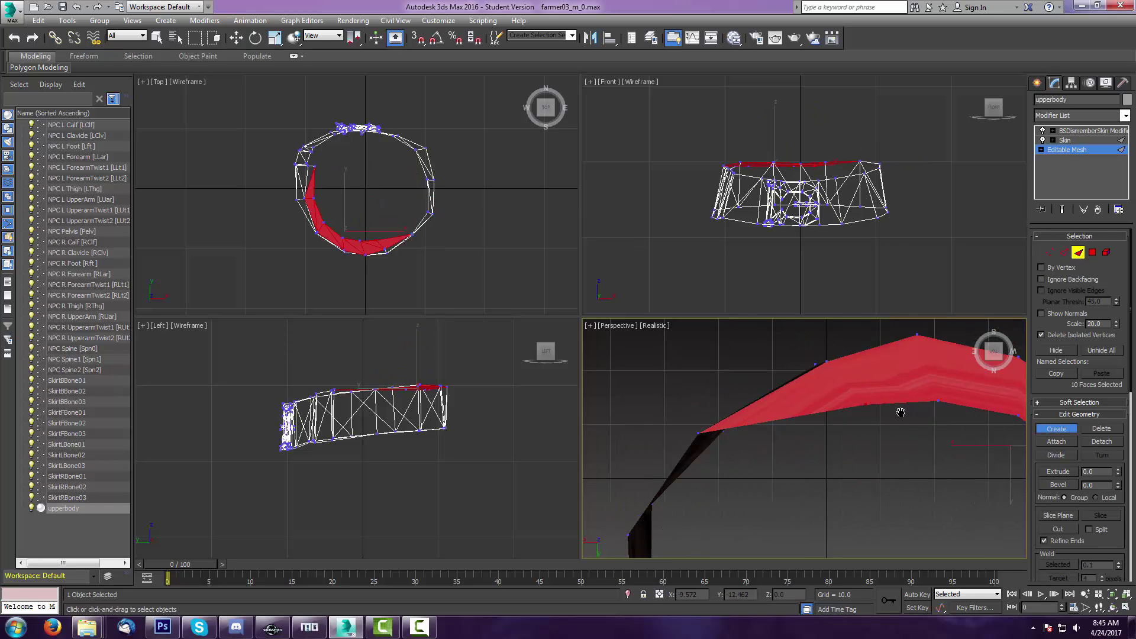
{"action": "left_click", "coordinate": [866, 404]}
- Set the newest vertex's Z coordinate to 79.478 and move it close to the adjacent belt corner, inside the ring
{"action": "left_click", "coordinate": [1050, 253]}
{"action": "left_click_drag", "start_coordinate": [823, 530], "coordinate": [768, 443]}
{"action": "double_click", "coordinate": [785, 595]}
{"action": "type", "text": "79.478"}
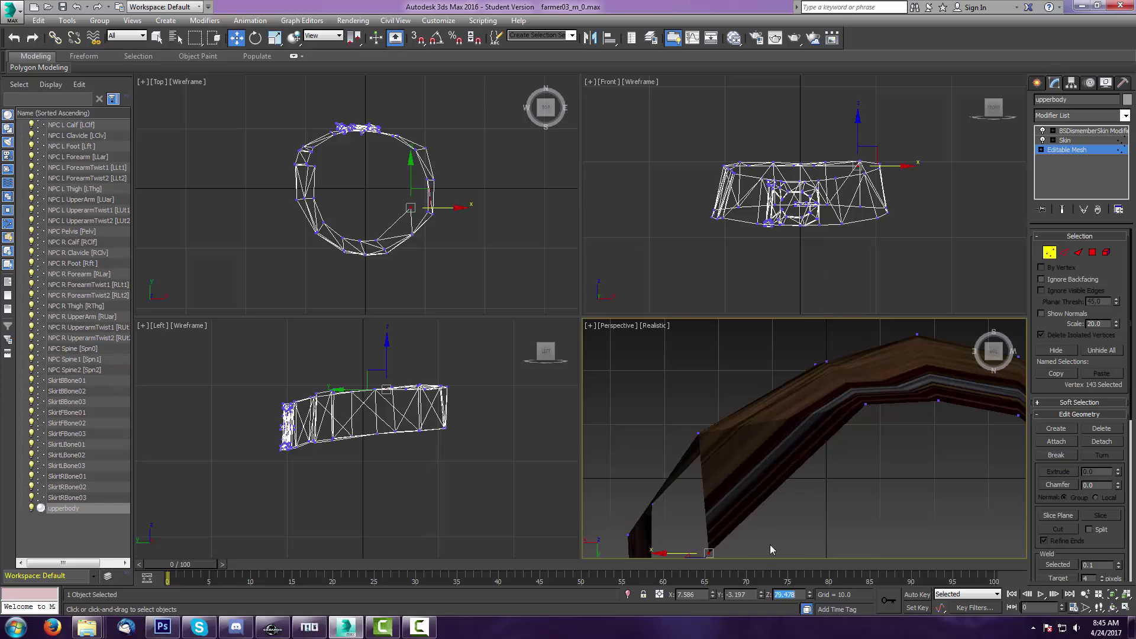
{"action": "middle_click_drag", "start_coordinate": [771, 548], "coordinate": [790, 514]}
{"action": "left_click_drag", "start_coordinate": [728, 553], "coordinate": [733, 484]}
{"action": "left_click_drag", "start_coordinate": [693, 453], "coordinate": [718, 454]}
{"action": "left_click_drag", "start_coordinate": [750, 496], "coordinate": [750, 477]}
{"action": "middle_click_drag", "start_coordinate": [750, 477], "coordinate": [818, 435]}
- Create two triangles continuing the ring to the belt vertex where the straight side begins, plus a new inner point
{"action": "left_click", "coordinate": [1079, 253]}
{"action": "left_click", "coordinate": [1057, 429]}
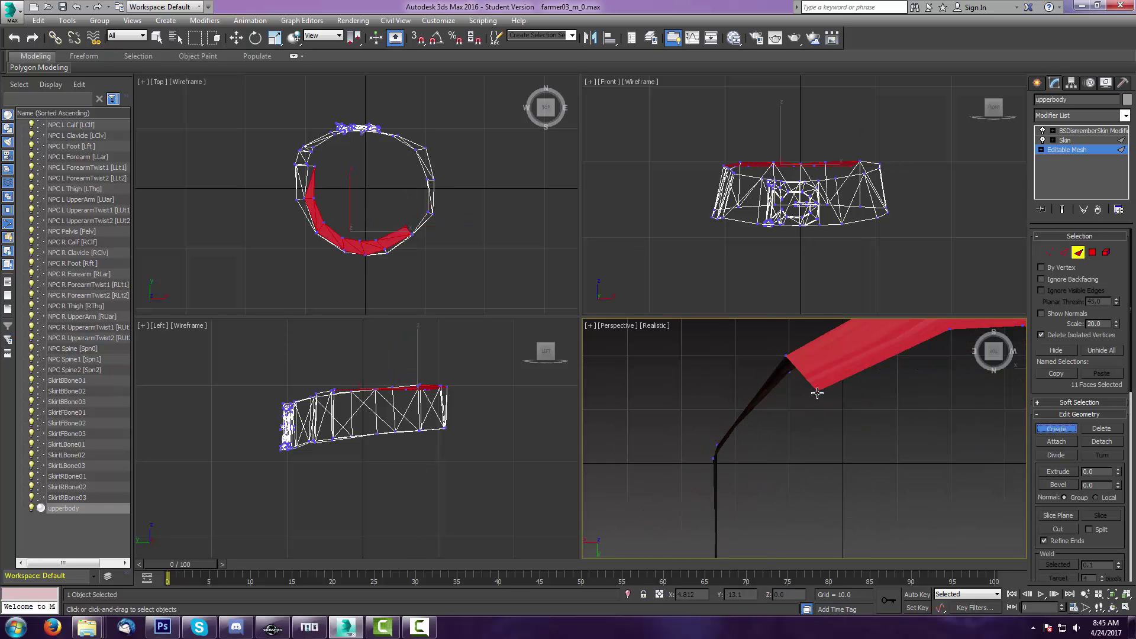
{"action": "left_click", "coordinate": [715, 459]}
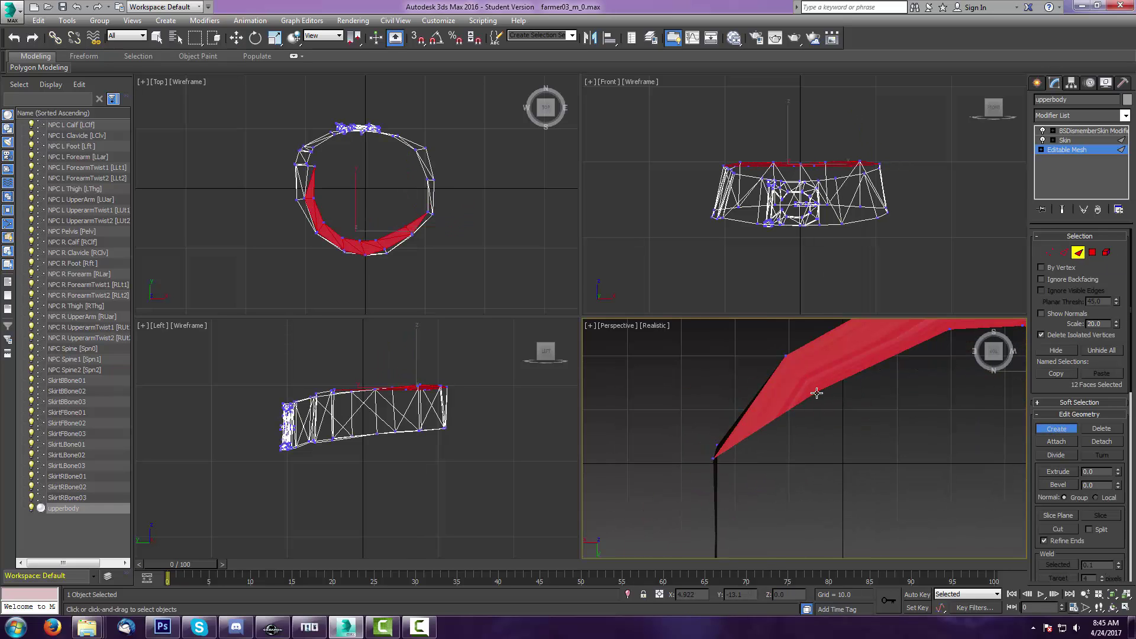
{"action": "left_click", "coordinate": [715, 460]}
- Set the newest vertex's Z coordinate to 79.478 and bring it inside the ring beside the start of the straight side
{"action": "left_click", "coordinate": [1050, 253]}
{"action": "left_click_drag", "start_coordinate": [809, 503], "coordinate": [763, 443]}
{"action": "double_click", "coordinate": [785, 595]}
{"action": "type", "text": "79.478"}
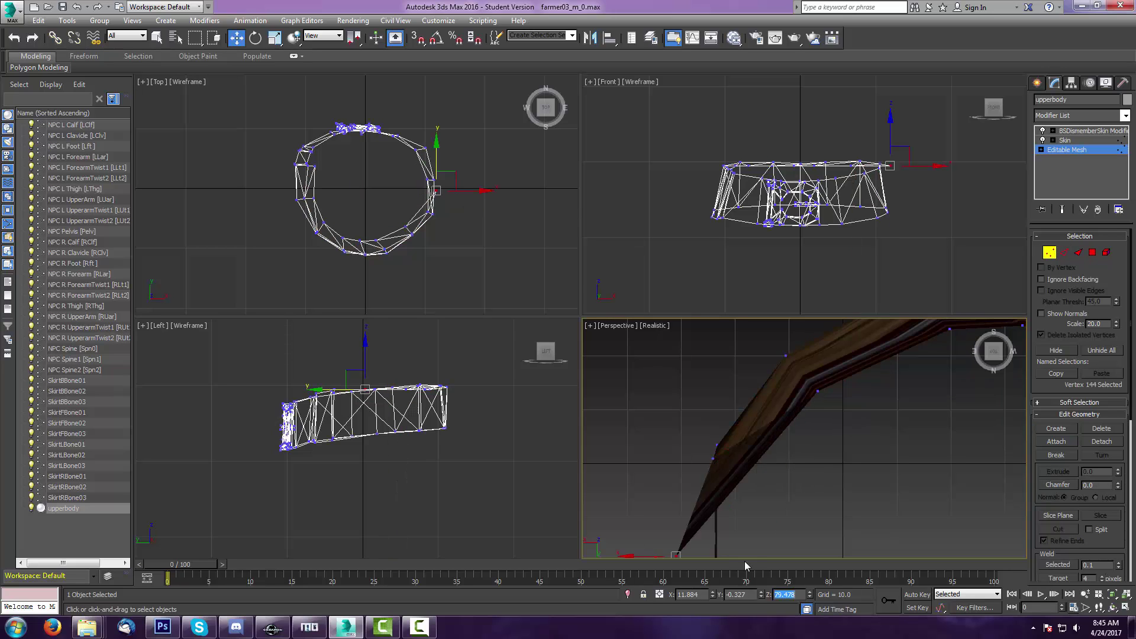
{"action": "middle_click_drag", "start_coordinate": [740, 548], "coordinate": [755, 485]}
{"action": "left_click_drag", "start_coordinate": [674, 467], "coordinate": [768, 468]}
{"action": "left_click_drag", "start_coordinate": [794, 508], "coordinate": [794, 405]}
- Create two triangles along the belt's straight side, the second ending at a free point inside the ring
{"action": "key", "text": "3"}
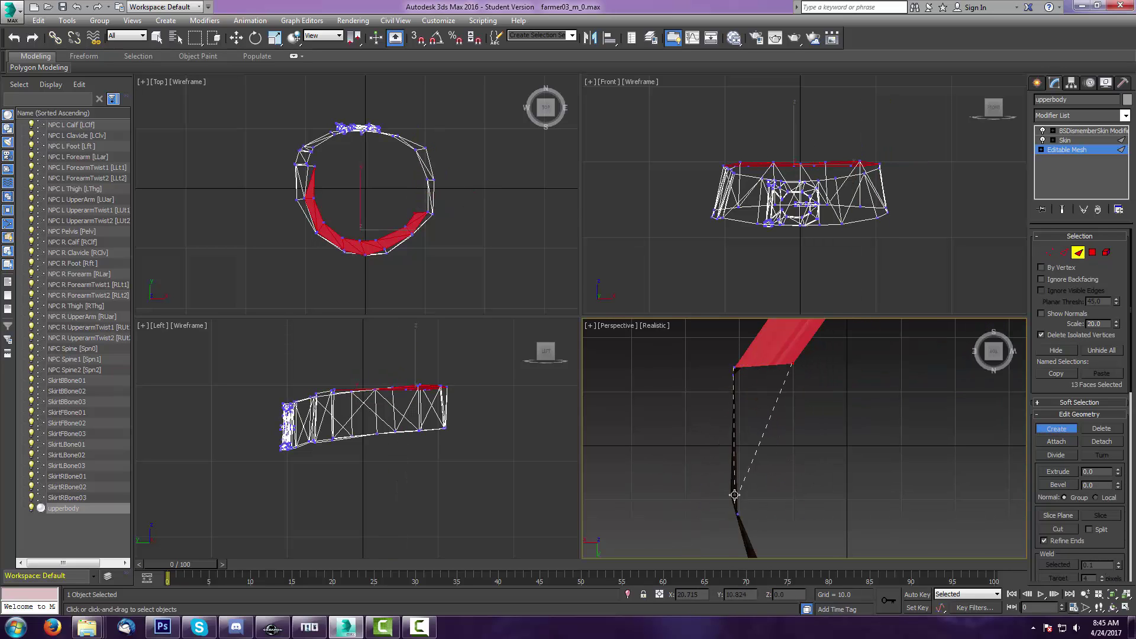
{"action": "left_click", "coordinate": [791, 367]}
{"action": "left_click", "coordinate": [807, 475]}
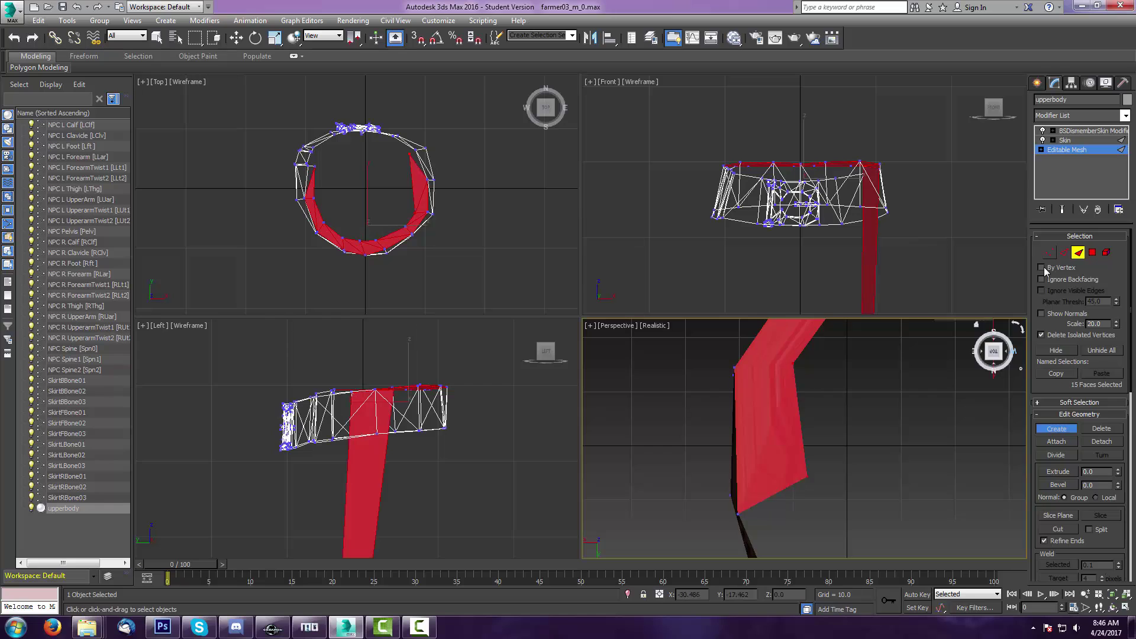
- Set the newest vertex's Z coordinate to 79.478 and move it along Y level with the straight side's end vertex
{"action": "left_click", "coordinate": [1050, 252]}
{"action": "left_click", "coordinate": [806, 475]}
{"action": "double_click", "coordinate": [785, 595]}
{"action": "type", "text": "79.478"}
{"action": "key", "text": "Return"}
{"action": "middle_click_drag", "start_coordinate": [820, 547], "coordinate": [806, 489]}
{"action": "left_click_drag", "start_coordinate": [790, 544], "coordinate": [789, 423]}
- Create two triangles from the straight side's end to the next belt vertex toward the buckle and a new inner point
{"action": "key", "text": "3"}
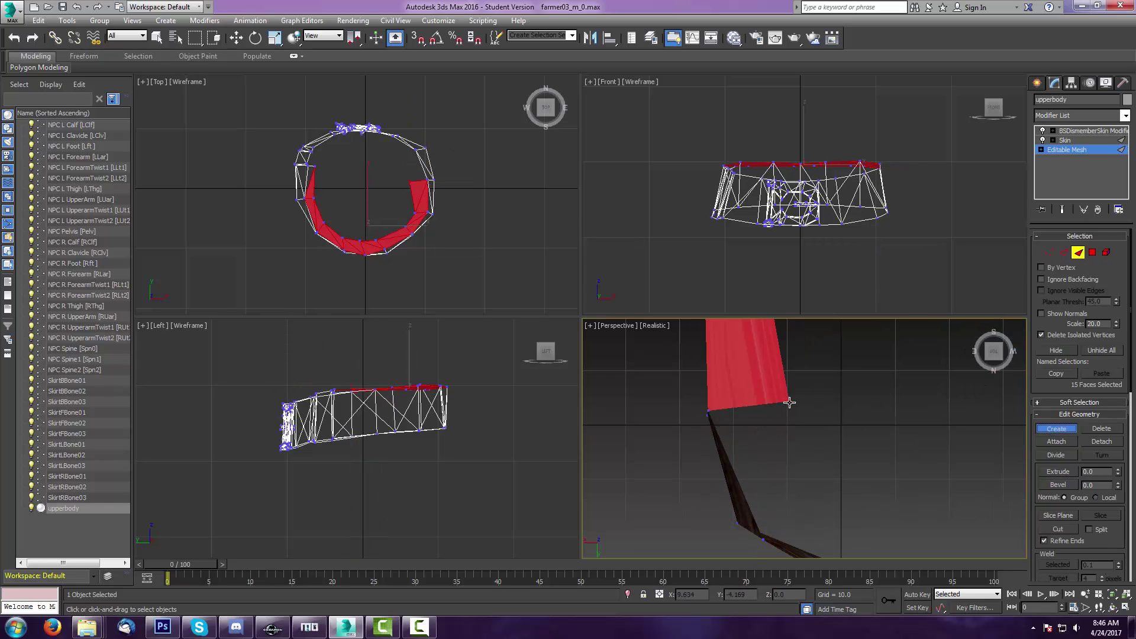
{"action": "left_click", "coordinate": [763, 539]}
{"action": "middle_click_drag", "start_coordinate": [786, 412], "coordinate": [707, 376]}
{"action": "left_click", "coordinate": [745, 456], "text": "shift"}
- Set the newest vertex's Z coordinate to 79.478 and move it inside the ring beside its adjacent belt vertex
{"action": "left_click", "coordinate": [1050, 252]}
{"action": "left_click_drag", "start_coordinate": [855, 485], "coordinate": [723, 431]}
{"action": "type", "text": "79.478"}
{"action": "middle_click_drag", "start_coordinate": [647, 486], "coordinate": [764, 433]}
{"action": "left_click_drag", "start_coordinate": [594, 446], "coordinate": [894, 446]}
{"action": "middle_click_drag", "start_coordinate": [894, 438], "coordinate": [806, 445]}
{"action": "left_click", "coordinate": [875, 406]}
{"action": "left_click_drag", "start_coordinate": [854, 488], "coordinate": [835, 457]}
{"action": "left_click_drag", "start_coordinate": [844, 515], "coordinate": [843, 412]}
{"action": "middle_click_drag", "start_coordinate": [816, 349], "coordinate": [833, 383]}
- Create two more triangles approaching the buckle, joining the next belt-edge vertex and a new free inner point
{"action": "left_click", "coordinate": [1078, 253]}
{"action": "left_click", "coordinate": [1050, 252]}
{"action": "left_click", "coordinate": [1079, 253]}
{"action": "left_click", "coordinate": [1056, 428]}
{"action": "left_click", "coordinate": [784, 365]}
{"action": "left_click", "coordinate": [795, 394], "text": "shift"}
{"action": "left_click", "coordinate": [747, 508]}
- Set the newest vertex's Z coordinate to 79.478 and move it next to the last joined belt vertex near the buckle
{"action": "left_click", "coordinate": [1049, 252]}
{"action": "left_click", "coordinate": [782, 392]}
{"action": "left_click_drag", "start_coordinate": [400, 215], "coordinate": [400, 123]}
{"action": "left_click", "coordinate": [1082, 251]}
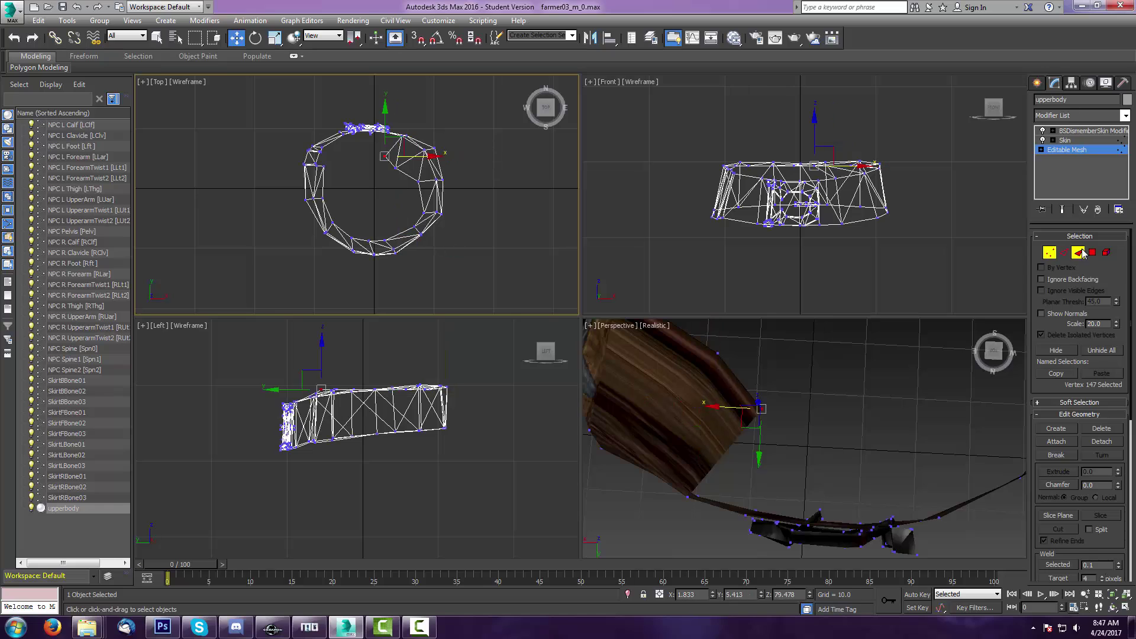
{"action": "left_click", "coordinate": [1050, 253]}
{"action": "left_click", "coordinate": [749, 336]}
{"action": "middle_click_drag", "start_coordinate": [769, 414], "coordinate": [787, 373], "text": "alt"}
{"action": "left_click_drag", "start_coordinate": [768, 379], "coordinate": [707, 393]}
{"action": "left_click_drag", "start_coordinate": [815, 448], "coordinate": [782, 464]}
{"action": "middle_click_drag", "start_coordinate": [787, 415], "coordinate": [775, 456], "text": "alt"}
- Create two triangles from the newest inner vertex to the belt vertex at the buckle's near end and a free inner point
{"action": "left_click", "coordinate": [1078, 252]}
{"action": "left_click", "coordinate": [1057, 428]}
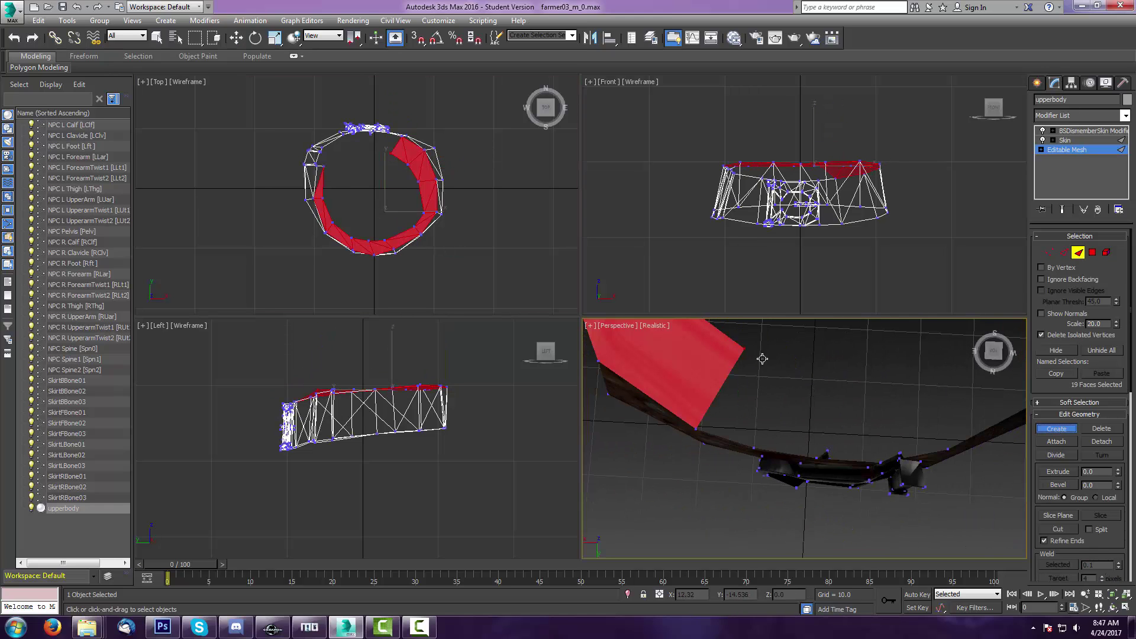
{"action": "left_click", "coordinate": [744, 348]}
{"action": "left_click", "coordinate": [696, 428]}
{"action": "left_click", "coordinate": [753, 447]}
{"action": "left_click", "coordinate": [744, 349]}
{"action": "left_click", "coordinate": [753, 447]}
- Select only the newest vertex beside the buckle and set its Z coordinate to 79.478
{"action": "left_click", "coordinate": [1050, 252]}
{"action": "left_click_drag", "start_coordinate": [731, 336], "coordinate": [833, 369]}
{"action": "key", "text": "Delete"}
{"action": "key", "text": "ctrl+z"}
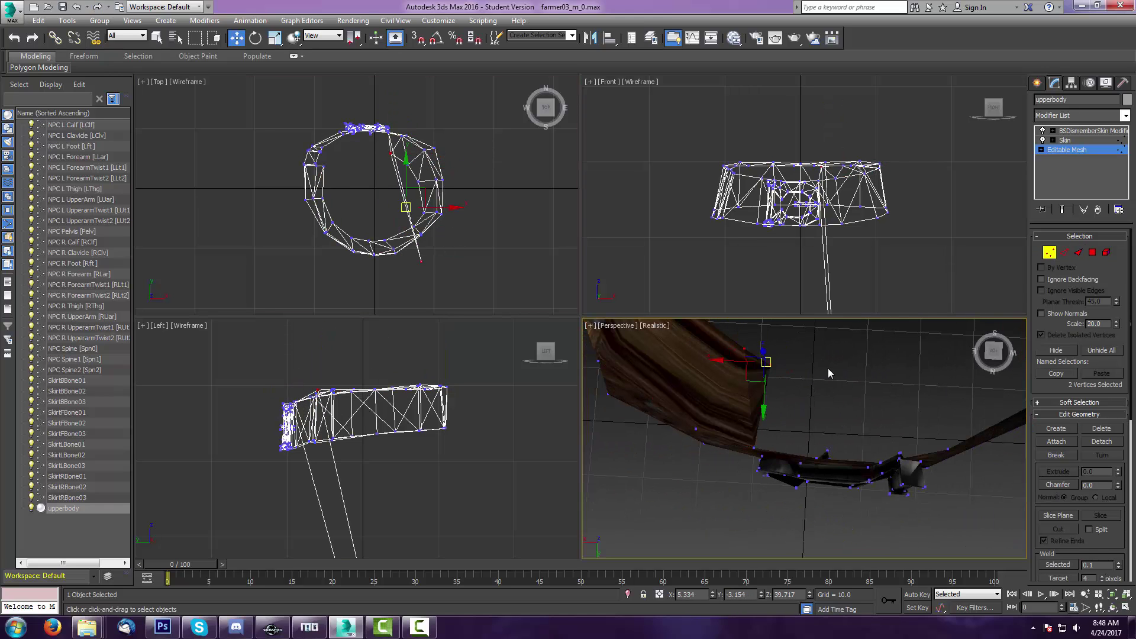
{"action": "type", "text": "79.478"}
{"action": "key", "text": "Return"}
- Move the newest vertex close to the buckle's near end, to about X 1.604, Y 6.131
{"action": "scroll", "coordinate": [770, 414], "scroll_direction": "down", "scroll_amount": 5}
{"action": "left_click_drag", "start_coordinate": [687, 379], "coordinate": [737, 491]}
{"action": "scroll", "coordinate": [769, 450], "scroll_direction": "up", "scroll_amount": 5}
{"action": "left_click_drag", "start_coordinate": [794, 426], "coordinate": [740, 424]}
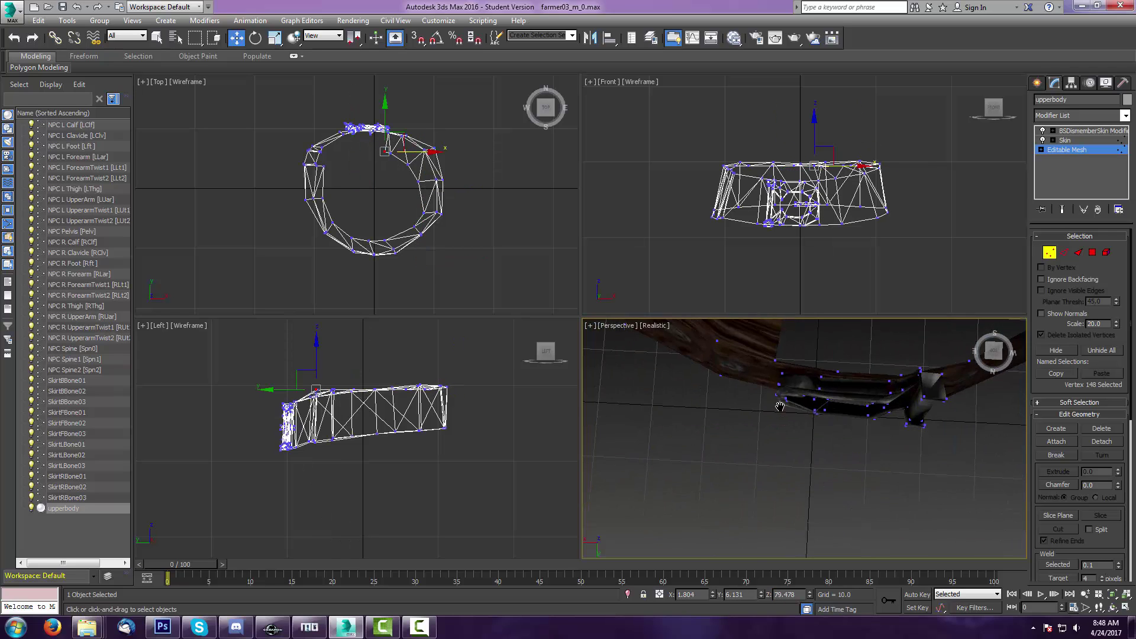
{"action": "middle_click_drag", "start_coordinate": [779, 406], "coordinate": [850, 371], "text": "alt"}
- Create two triangles behind the buckle from the newest inner vertex, using the next belt-edge vertex and a free inner point
{"action": "left_click", "coordinate": [1078, 253]}
{"action": "left_click", "coordinate": [1056, 428]}
{"action": "left_click", "coordinate": [829, 357]}
{"action": "left_click", "coordinate": [800, 387]}
{"action": "left_click", "coordinate": [892, 371]}
{"action": "left_click", "coordinate": [845, 376]}
{"action": "left_click", "coordinate": [846, 433], "text": "shift"}
{"action": "left_click", "coordinate": [755, 427]}
- Set the newest vertex's Z coordinate to 79.478 and bring it in line with the inner ring behind the buckle
{"action": "key", "text": "1"}
{"action": "left_click", "coordinate": [846, 433]}
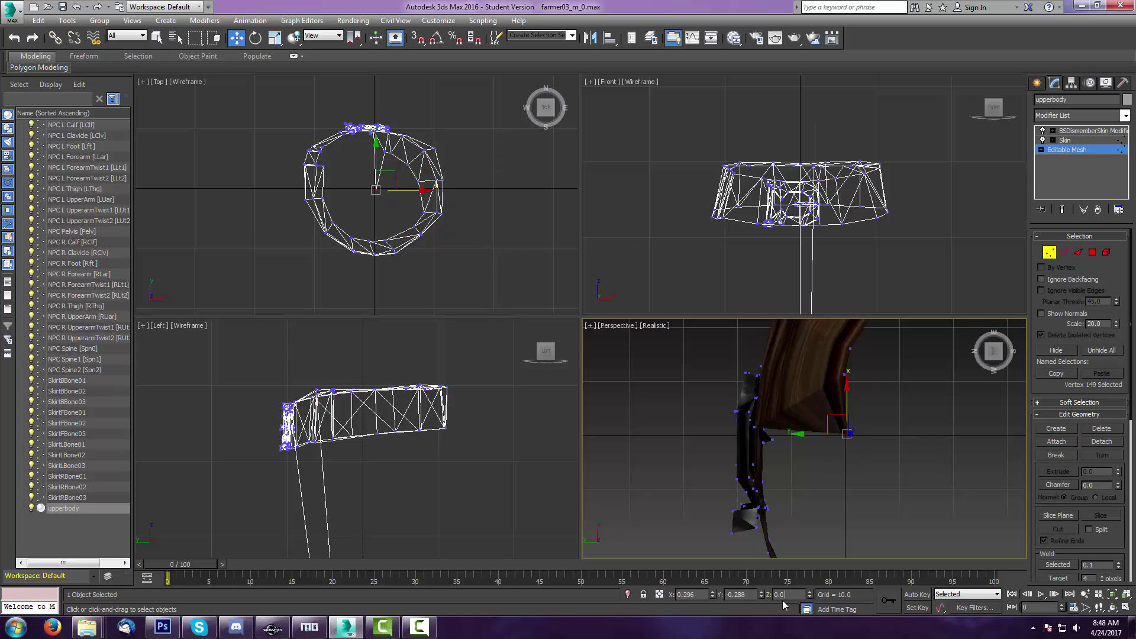
{"action": "type", "text": "79.4783"}
- Create a triangle from the newest inner vertex and its belt vertex to the next top-edge vertex behind the buckle
{"action": "left_click", "coordinate": [1056, 429]}
{"action": "left_click", "coordinate": [754, 388]}
{"action": "left_click", "coordinate": [681, 403]}
{"action": "middle_click_drag", "start_coordinate": [681, 404], "coordinate": [773, 438], "text": "alt"}
{"action": "key", "text": "alt+z"}
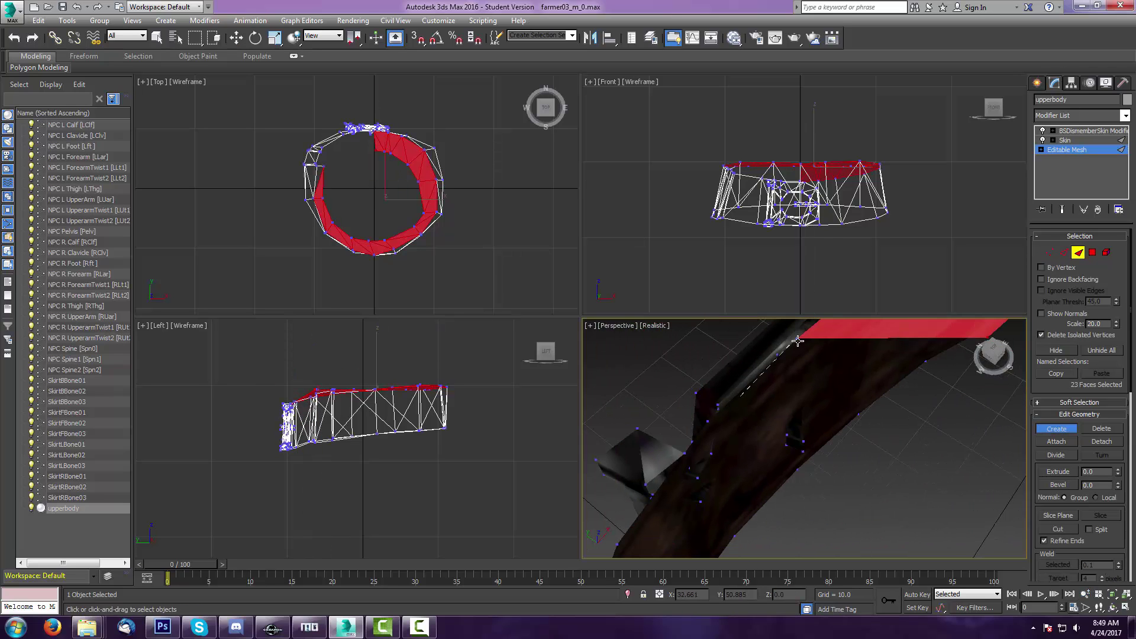
{"action": "left_click", "coordinate": [902, 341]}
{"action": "middle_click_drag", "start_coordinate": [902, 340], "coordinate": [858, 432], "text": "alt"}
{"action": "middle_click_drag", "start_coordinate": [935, 438], "coordinate": [787, 361]}
- Create another triangle from the newest inner vertex and the far belt vertex to a free point inside the ring
{"action": "left_click", "coordinate": [833, 350]}
{"action": "left_click", "coordinate": [649, 523]}
{"action": "left_click", "coordinate": [828, 492], "text": "shift"}
{"action": "middle_click_drag", "start_coordinate": [828, 462], "coordinate": [878, 388]}
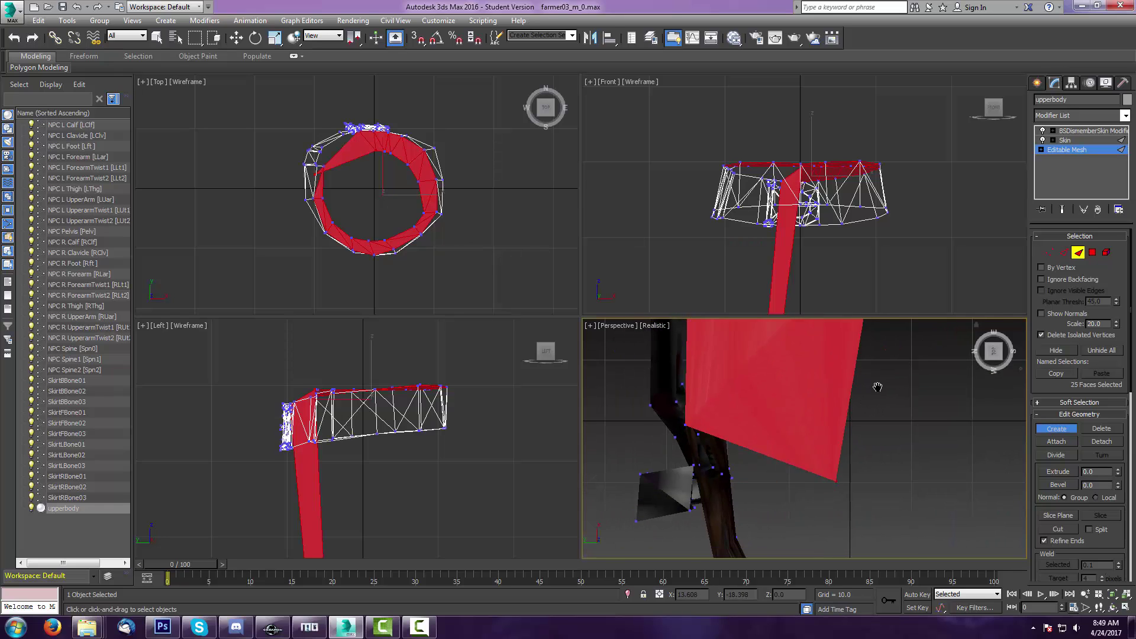
- Set the newest inner vertex's Z coordinate to 79.478 and bring it in line with the inner ring behind the buckle
{"action": "key", "text": "1"}
{"action": "left_click", "coordinate": [837, 481]}
{"action": "type", "text": "79.478"}
{"action": "left_click_drag", "start_coordinate": [880, 510], "coordinate": [916, 284]}
{"action": "middle_click_drag", "start_coordinate": [853, 379], "coordinate": [617, 403]}
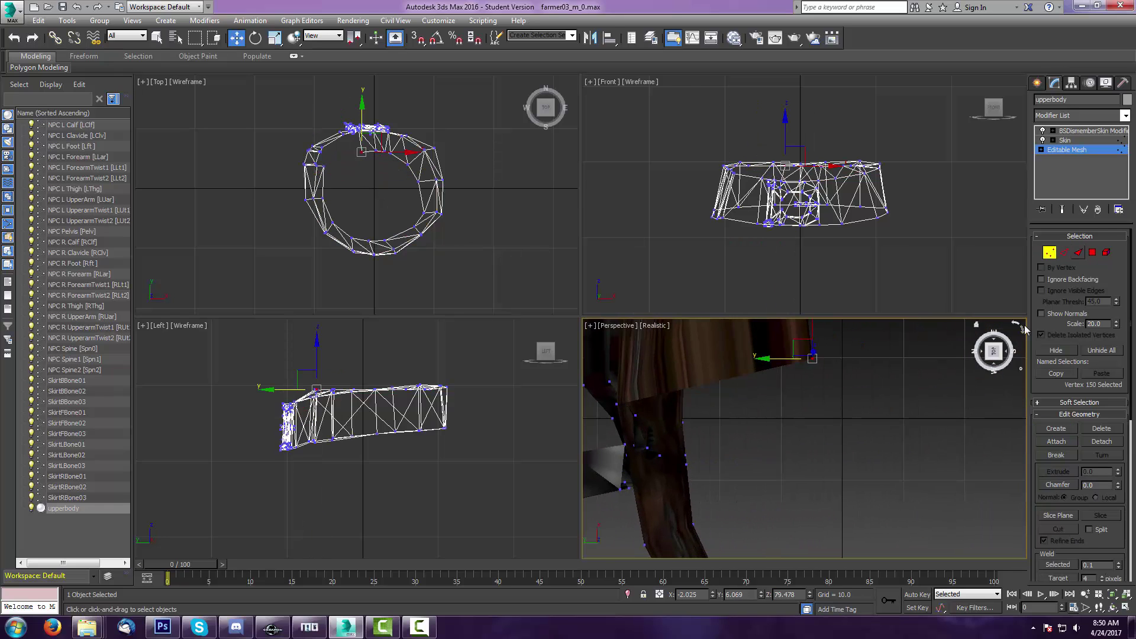
- Create a triangle from the newest inner vertex to a free inner point beside the buckle and select its neighbouring belt-edge vertex
{"action": "key", "text": "3"}
{"action": "left_click", "coordinate": [798, 362]}
{"action": "key", "text": "1"}
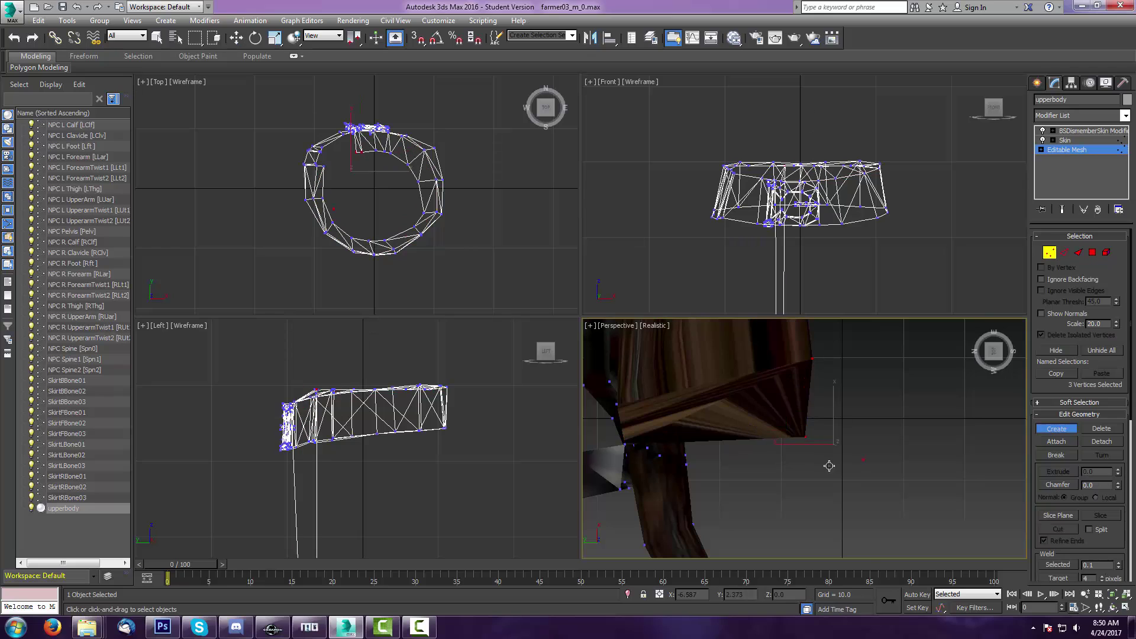
{"action": "left_click", "coordinate": [806, 437]}
{"action": "mouse_move", "coordinate": [996, 350]}
{"action": "left_mouse_down"}
{"action": "mouse_move", "coordinate": [989, 313]}
{"action": "mouse_move", "coordinate": [994, 370]}
{"action": "left_mouse_up"}
{"action": "left_click", "coordinate": [744, 464]}
{"action": "left_click", "coordinate": [694, 466]}
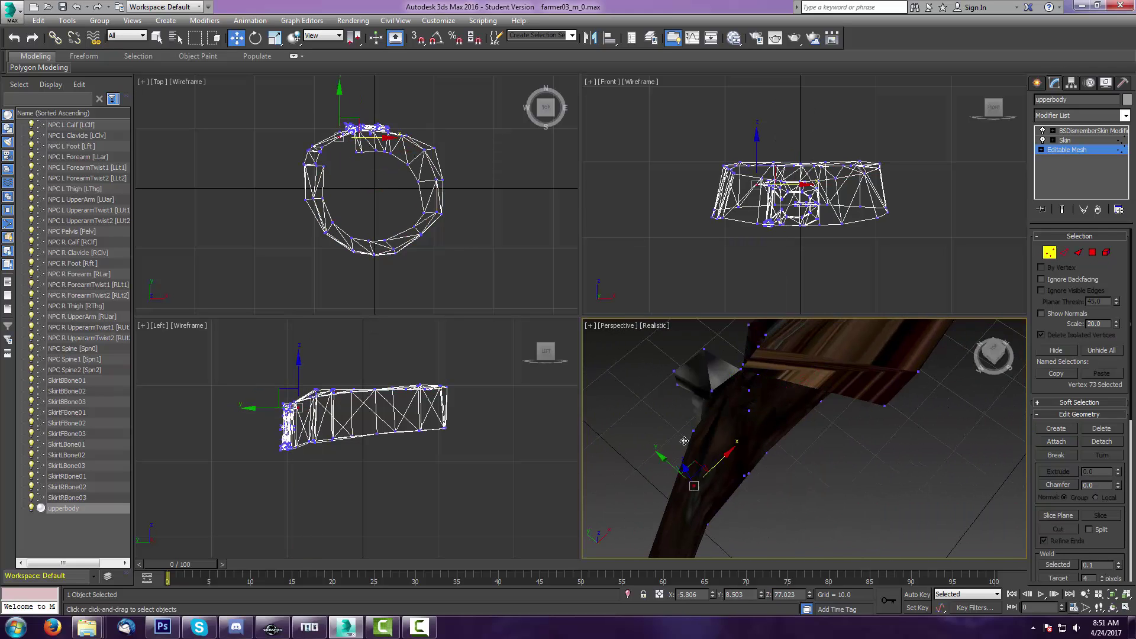
- Create a triangle joining the inner vertex to two top-edge vertices beside the buckle and unify its normals
{"action": "key", "text": "3"}
{"action": "left_click", "coordinate": [1058, 432]}
{"action": "left_click", "coordinate": [951, 402]}
{"action": "left_click", "coordinate": [801, 371]}
{"action": "left_click", "coordinate": [764, 432]}
{"action": "scroll", "coordinate": [1078, 500], "scroll_direction": "down", "scroll_amount": 10}
{"action": "left_click", "coordinate": [1093, 408]}
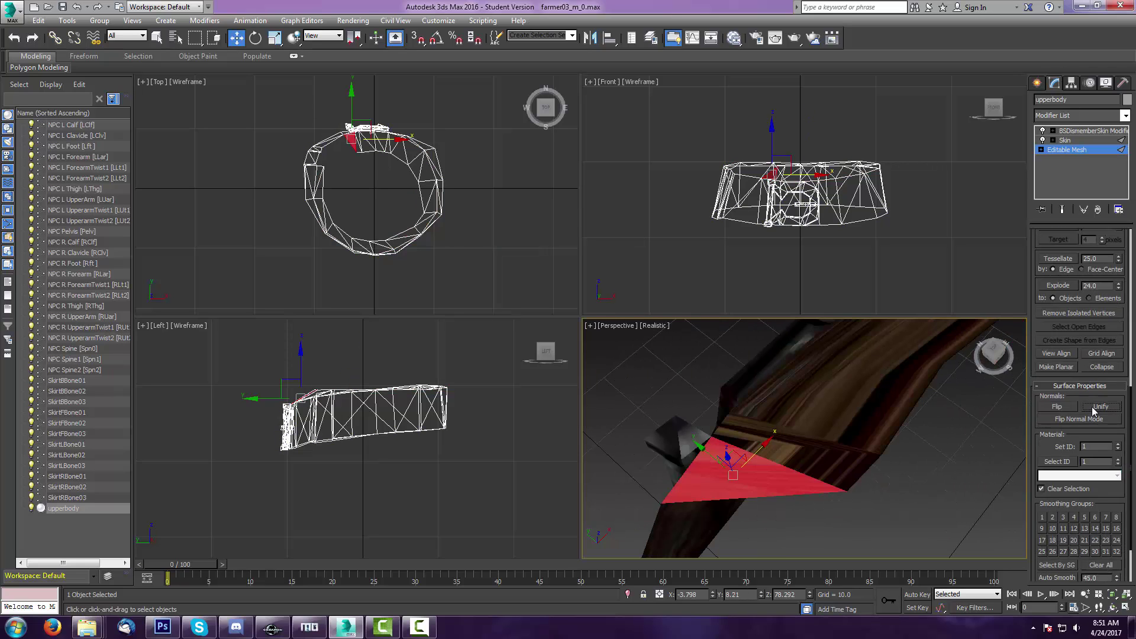
- Create the next triangle out to a free point inside the ring and move its new vertex towards the inner edge
{"action": "scroll", "coordinate": [1089, 414], "scroll_direction": "up", "scroll_amount": 10}
{"action": "left_click", "coordinate": [1056, 428]}
{"action": "left_click", "coordinate": [993, 353]}
{"action": "middle_click_drag", "start_coordinate": [978, 414], "coordinate": [854, 388]}
{"action": "left_click", "coordinate": [855, 383]}
{"action": "left_click", "coordinate": [850, 464], "text": "shift"}
{"action": "left_click", "coordinate": [710, 483]}
{"action": "key", "text": "1"}
{"action": "left_click", "coordinate": [850, 464]}
{"action": "left_click_drag", "start_coordinate": [855, 467], "coordinate": [924, 503]}
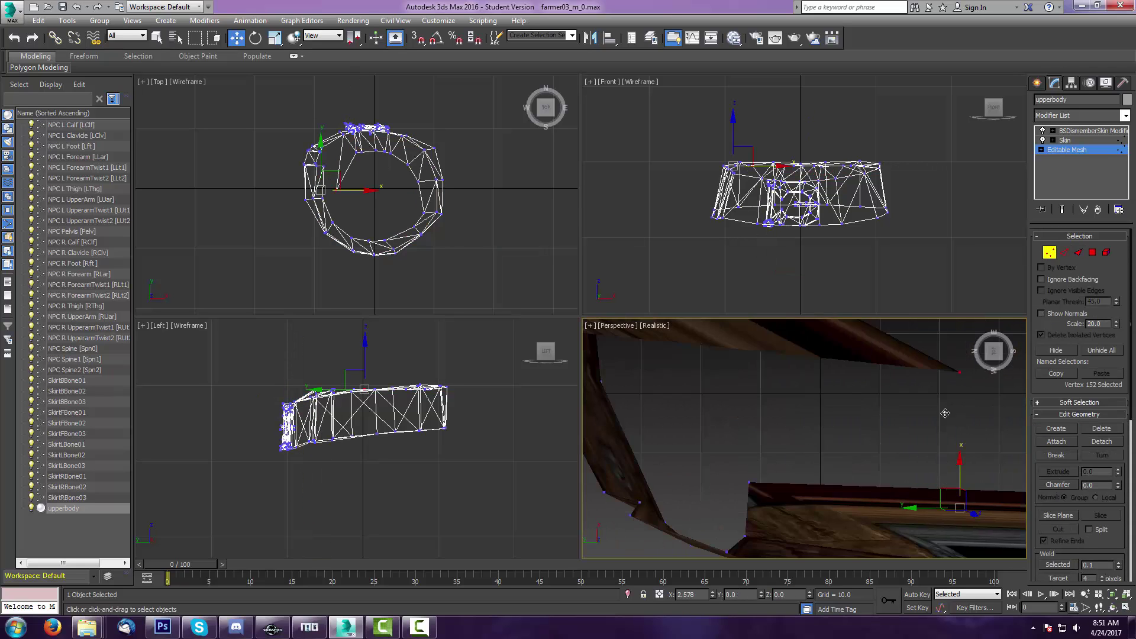
- Create triangles from the moved inner vertex to the next belt top-edge vertices past the buckle
{"action": "middle_click_drag", "start_coordinate": [945, 413], "coordinate": [928, 388]}
{"action": "key", "text": "3"}
{"action": "left_click", "coordinate": [1057, 428]}
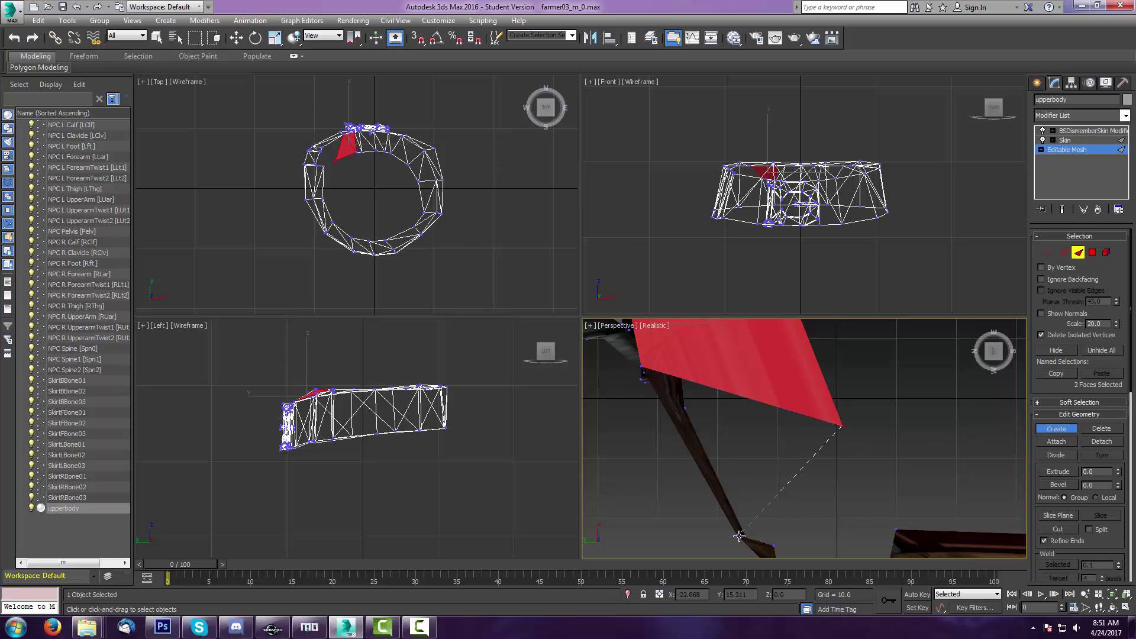
{"action": "left_click", "coordinate": [740, 536]}
{"action": "left_click", "coordinate": [642, 367]}
{"action": "middle_click_drag", "start_coordinate": [856, 455], "coordinate": [845, 405]}
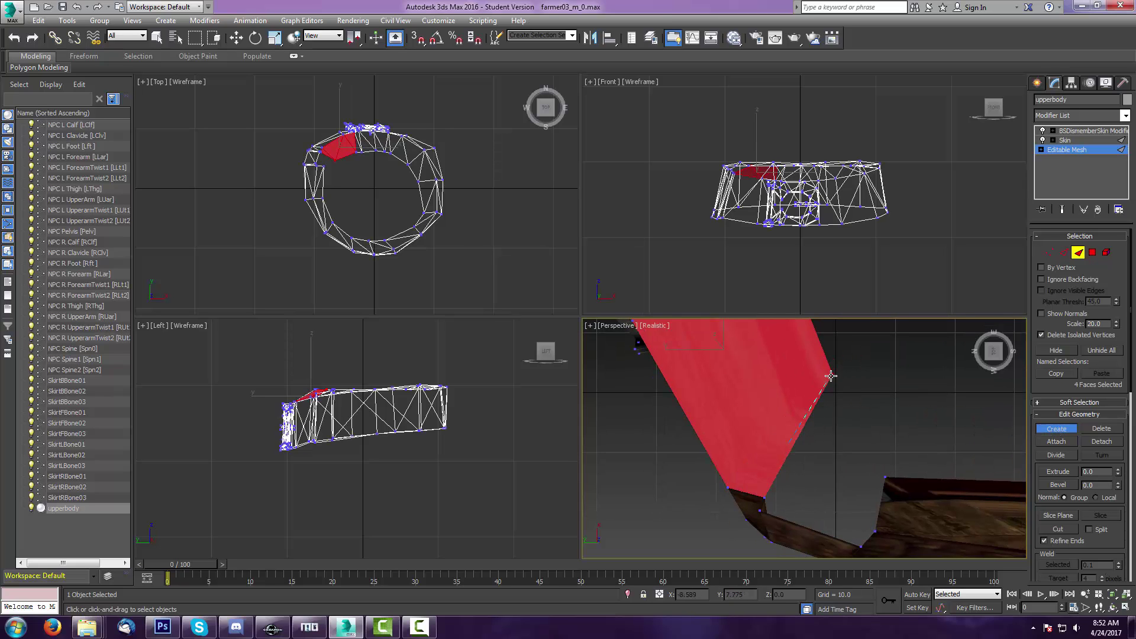
- Create a triangle to another free inner point, set its new vertex's Z to 79.478 and align it with the ring
{"action": "left_click", "coordinate": [843, 403], "text": "shift"}
{"action": "key", "text": "1"}
{"action": "left_click", "coordinate": [843, 403]}
{"action": "double_click", "coordinate": [786, 595]}
{"action": "type", "text": "79.478"}
{"action": "key", "text": "Return"}
{"action": "left_click_drag", "start_coordinate": [973, 349], "coordinate": [840, 486]}
{"action": "middle_click_drag", "start_coordinate": [840, 491], "coordinate": [787, 457]}
{"action": "left_click_drag", "start_coordinate": [870, 334], "coordinate": [731, 439]}
{"action": "middle_click_drag", "start_coordinate": [709, 506], "coordinate": [912, 385]}
- Create the remaining triangles between the newest inner vertex, the belt edge and the ring's first vertex to close the gap
{"action": "key", "text": "3"}
{"action": "left_click", "coordinate": [1057, 428]}
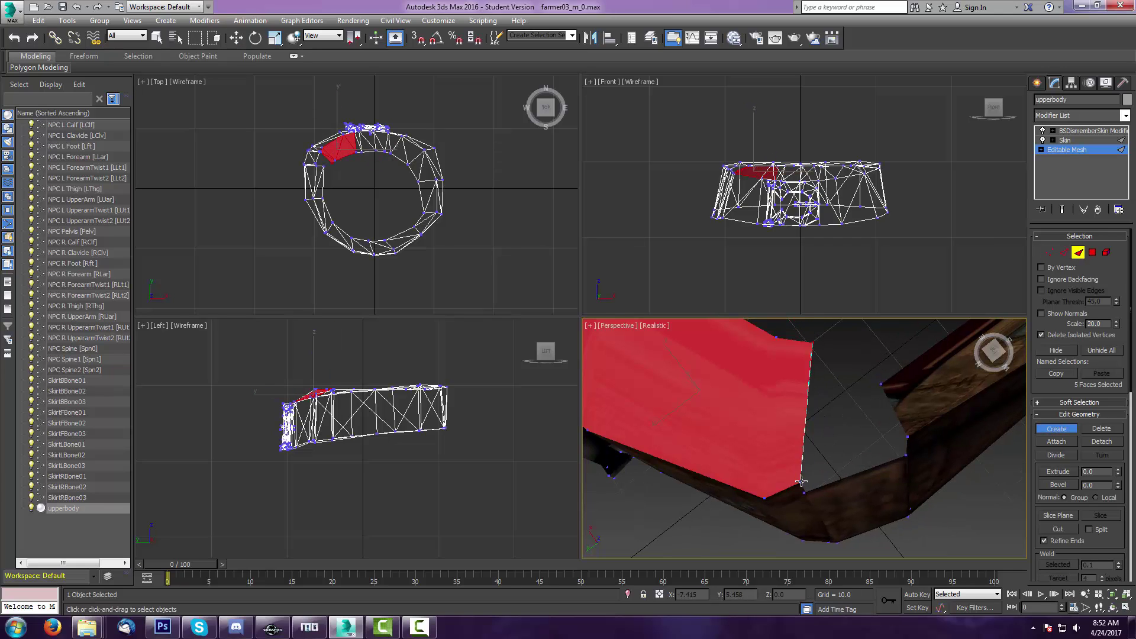
{"action": "left_click", "coordinate": [803, 490]}
{"action": "middle_click_drag", "start_coordinate": [862, 347], "coordinate": [841, 353]}
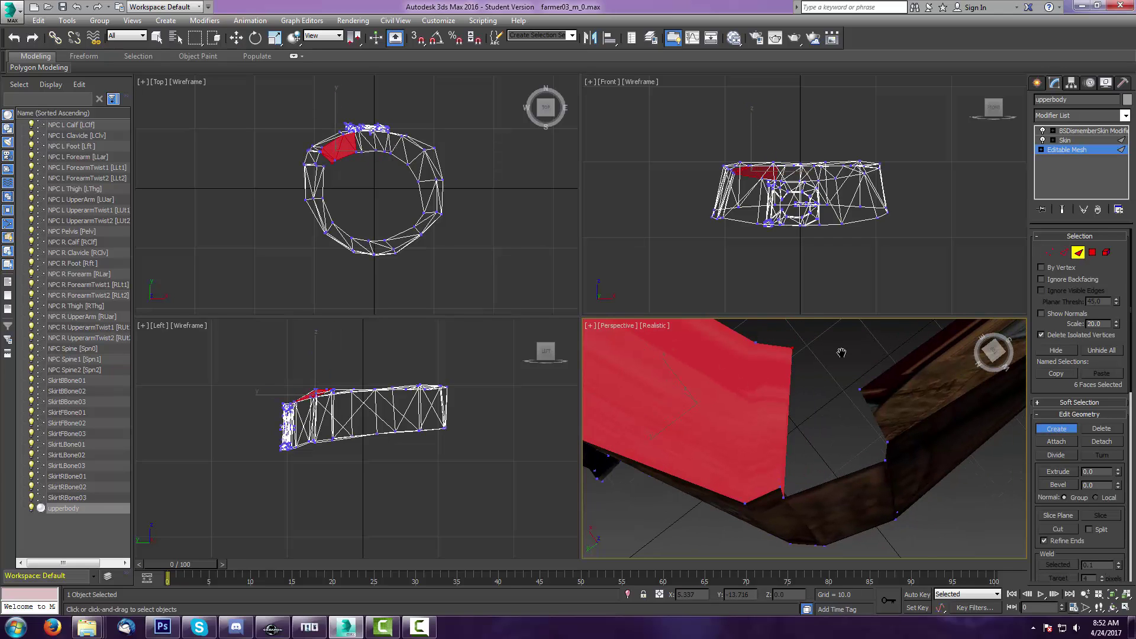
{"action": "left_click", "coordinate": [862, 393]}
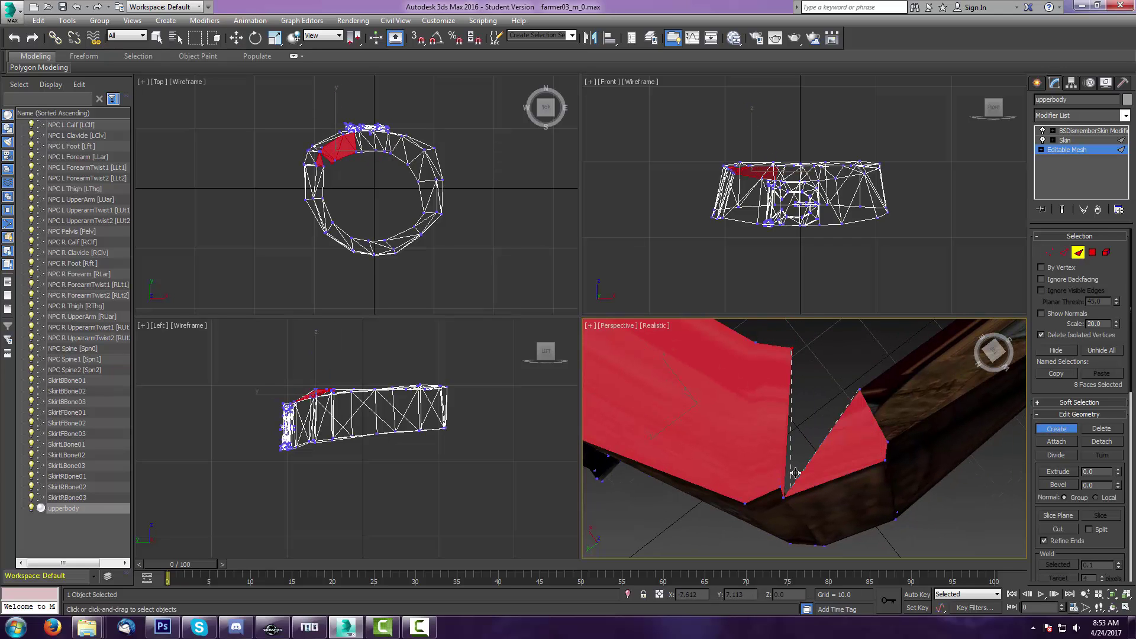
{"action": "left_click", "coordinate": [858, 392]}
{"action": "middle_click_drag", "start_coordinate": [872, 381], "coordinate": [858, 418]}
{"action": "scroll", "coordinate": [883, 398], "scroll_direction": "down", "scroll_amount": 5}
{"action": "key", "text": "w"}
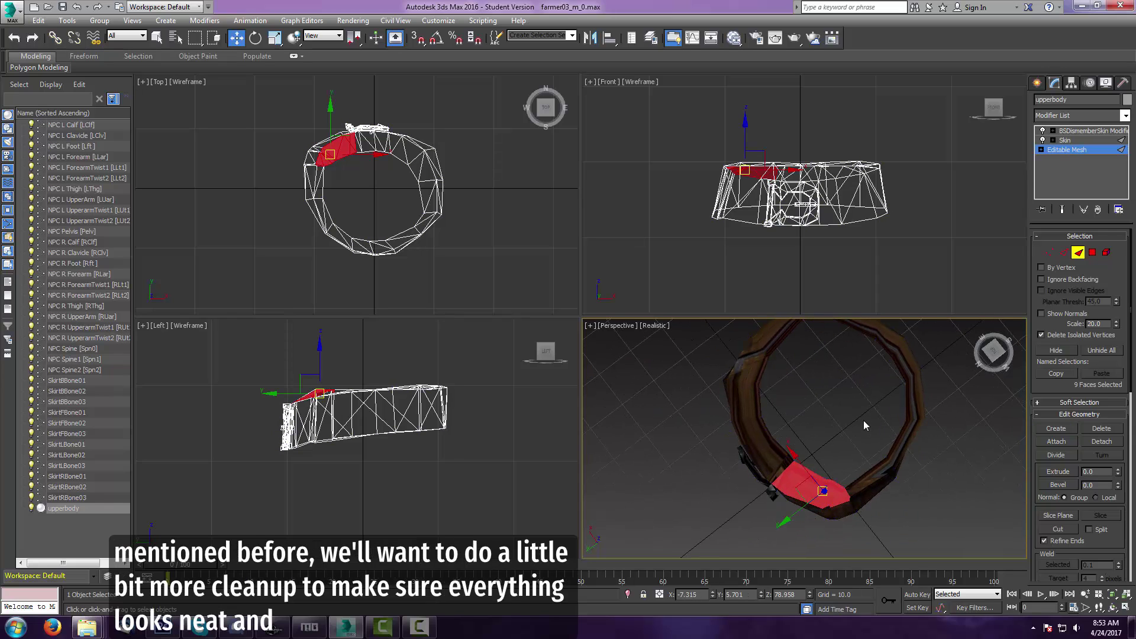
{"action": "left_click", "coordinate": [857, 418]}
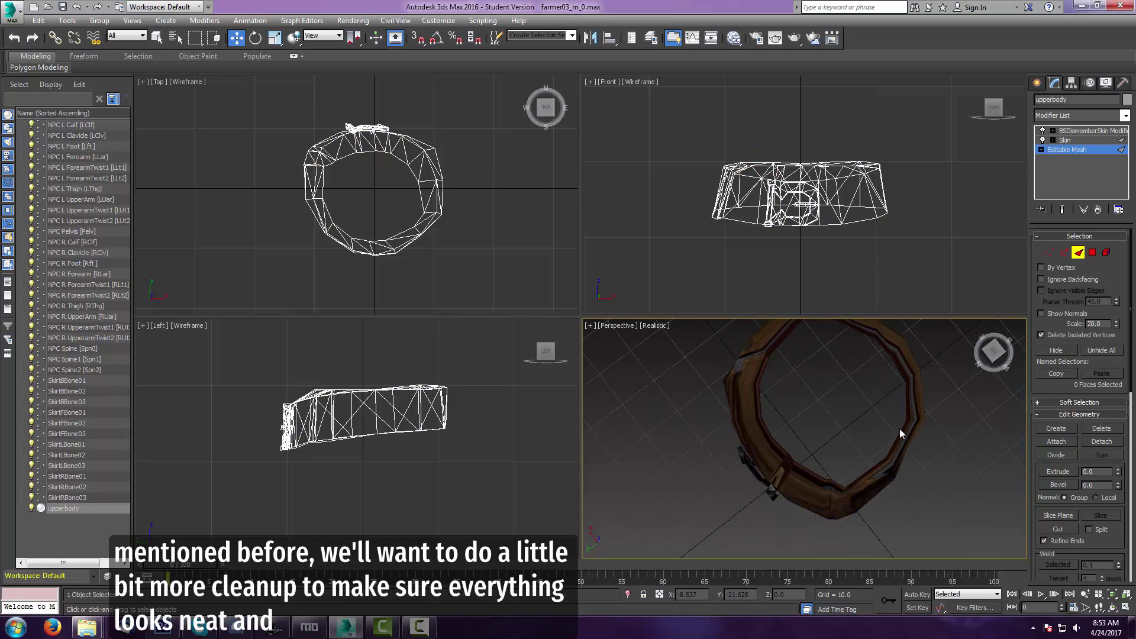
- Switch to vertex editing and examine the height of the inner-ring vertices against the belt's top edge
{"action": "left_click", "coordinate": [1049, 252]}
{"action": "key", "text": "ctrl+a"}
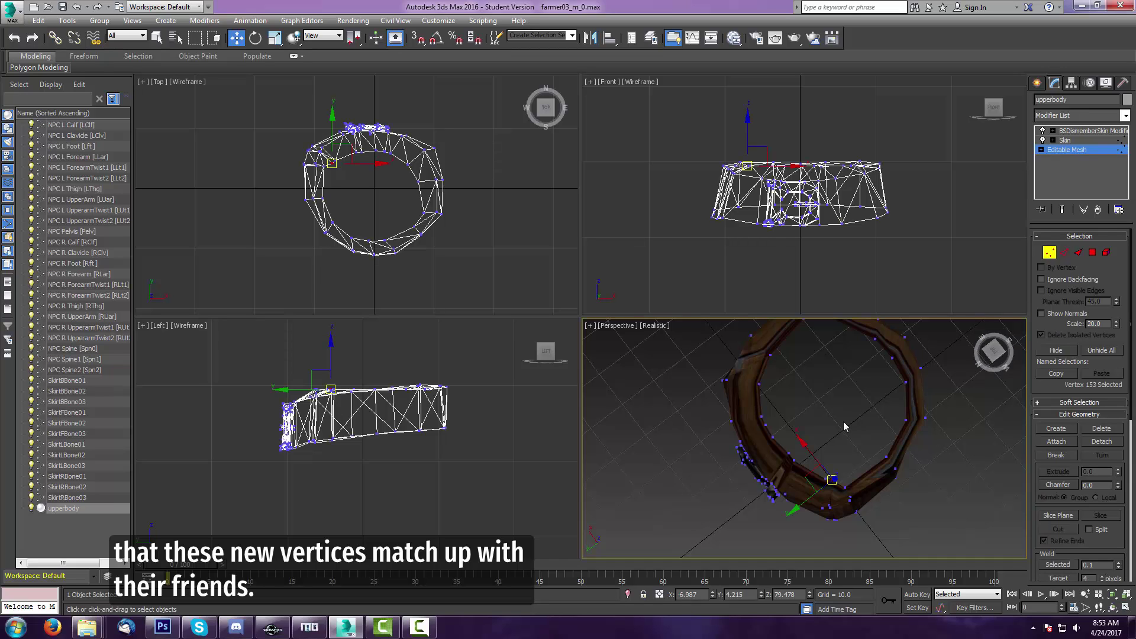
{"action": "middle_click_drag", "start_coordinate": [844, 423], "coordinate": [857, 413]}
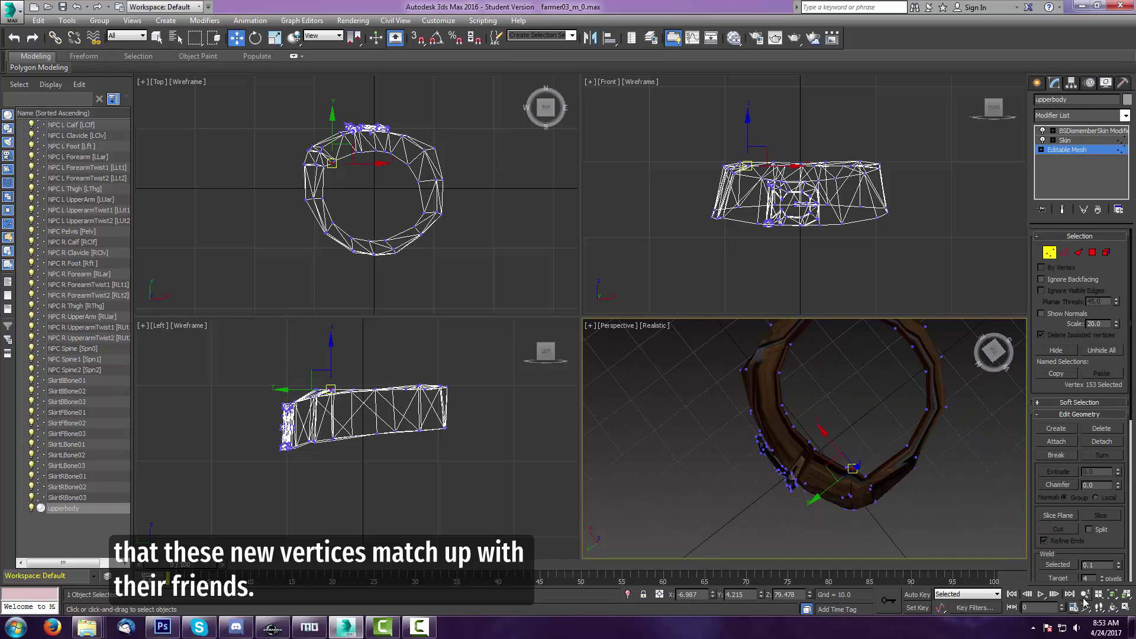
{"action": "left_click", "coordinate": [1085, 595]}
{"action": "left_click_drag", "start_coordinate": [977, 450], "coordinate": [977, 380]}
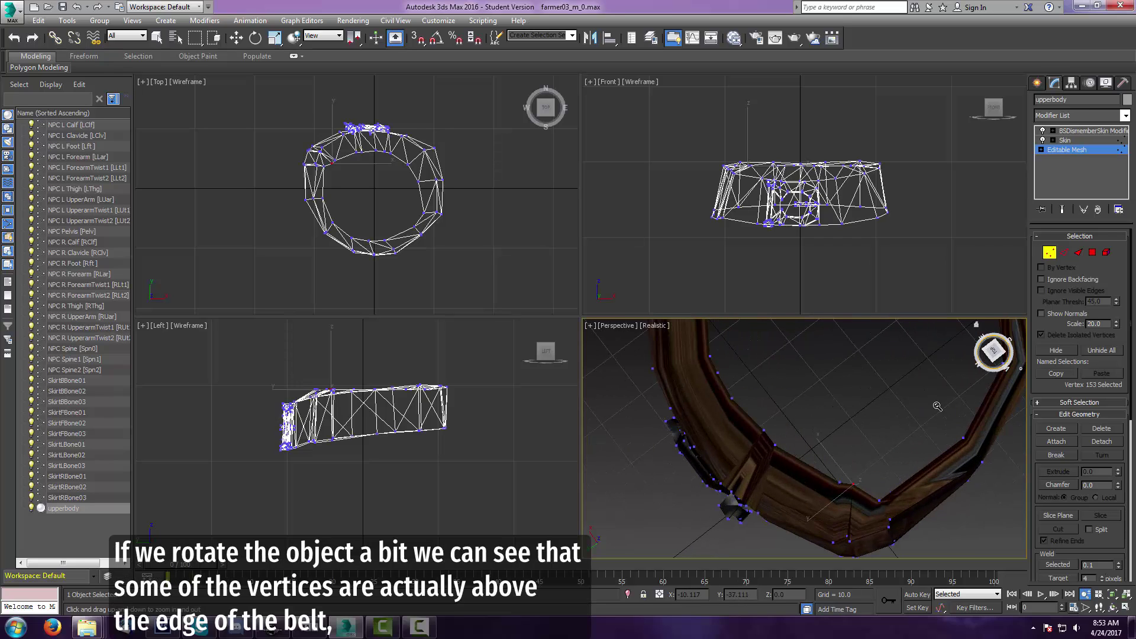
{"action": "key", "text": "w"}
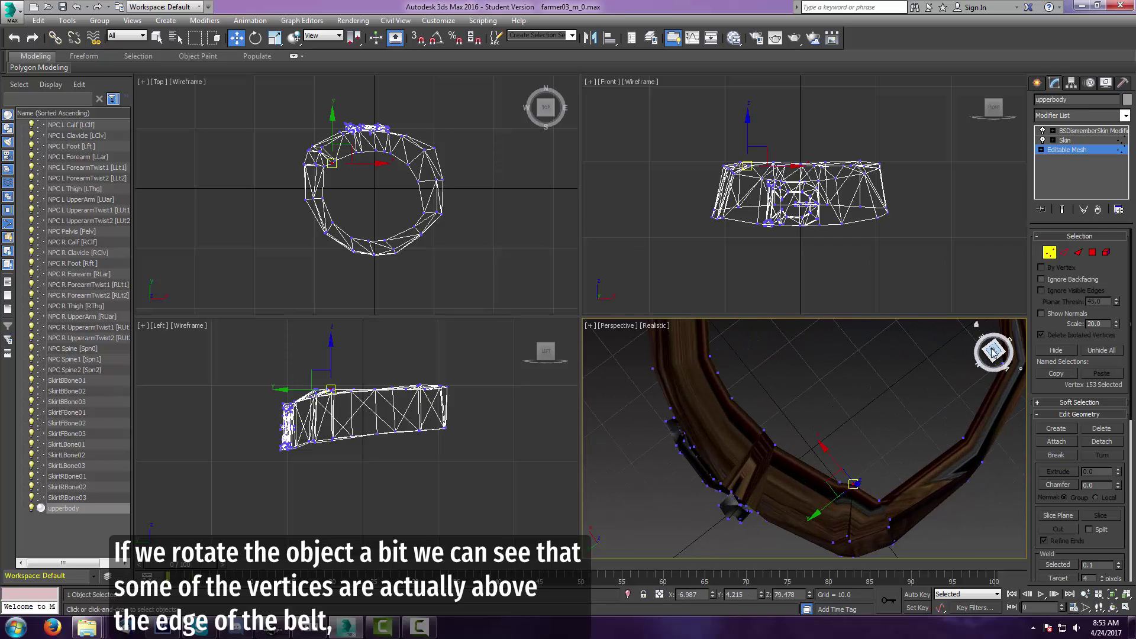
{"action": "mouse_move", "coordinate": [993, 354]}
{"action": "left_mouse_down"}
{"action": "mouse_move", "coordinate": [1009, 320]}
{"action": "mouse_move", "coordinate": [980, 325]}
{"action": "mouse_move", "coordinate": [1005, 341]}
{"action": "mouse_move", "coordinate": [1002, 369]}
{"action": "left_mouse_up"}
{"action": "middle_click_drag", "start_coordinate": [912, 418], "coordinate": [910, 405]}
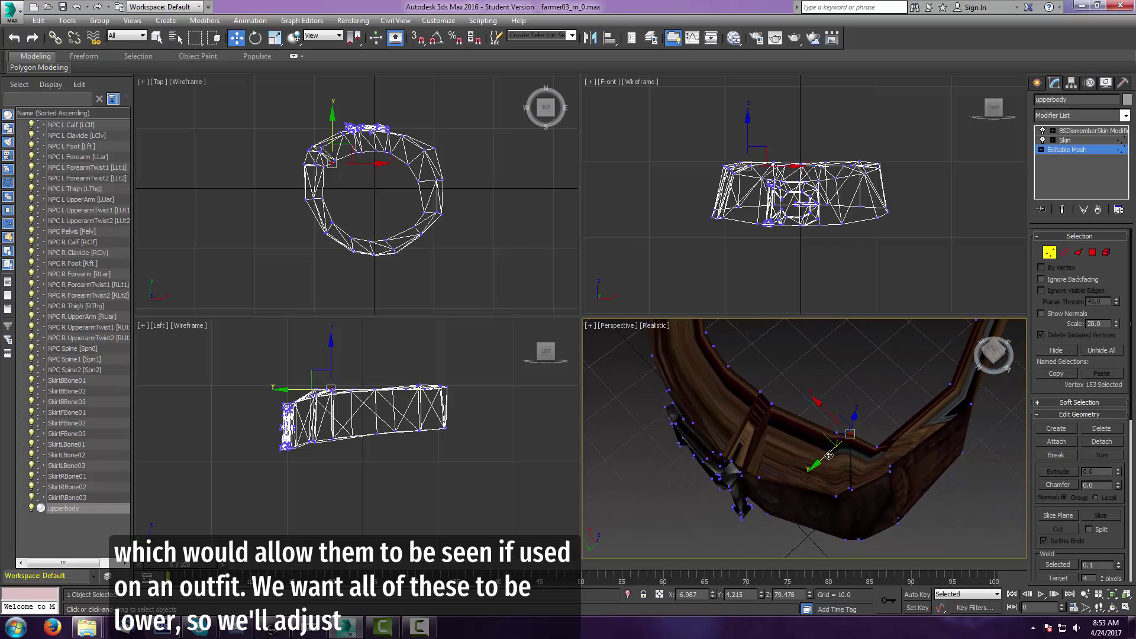
- Move the last inner vertex to about X -7.87, Y 4.72 and lower it to about Z 79.29
{"action": "left_click_drag", "start_coordinate": [829, 455], "coordinate": [880, 438]}
{"action": "left_click", "coordinate": [995, 354]}
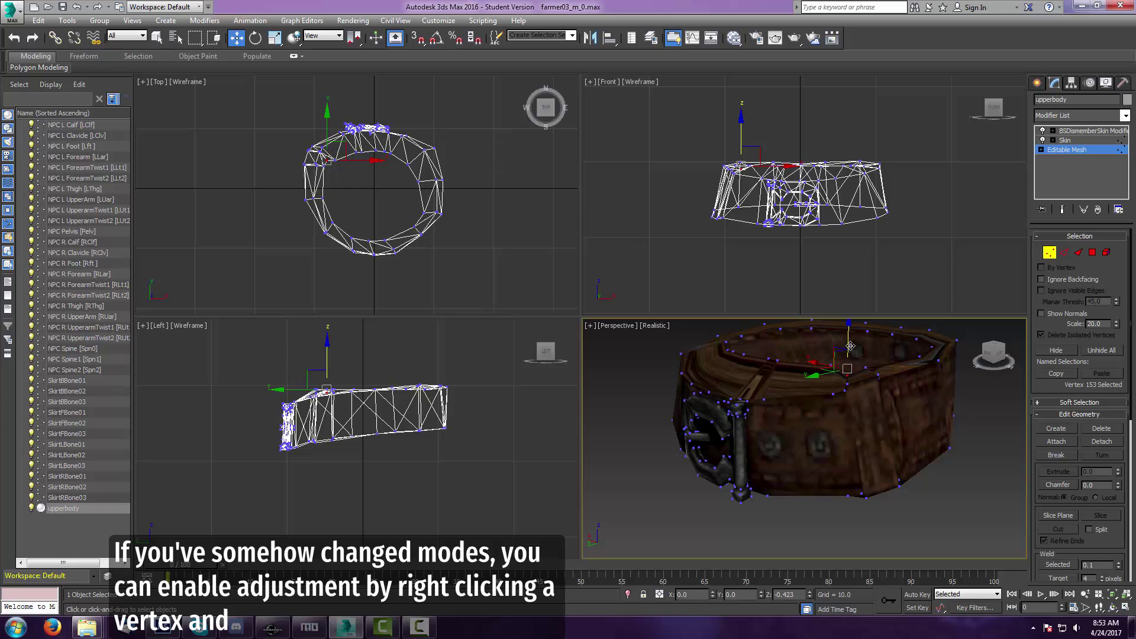
{"action": "scroll", "coordinate": [882, 359], "scroll_direction": "up", "scroll_amount": 4}
{"action": "scroll", "coordinate": [883, 359], "scroll_direction": "down", "scroll_amount": 4}
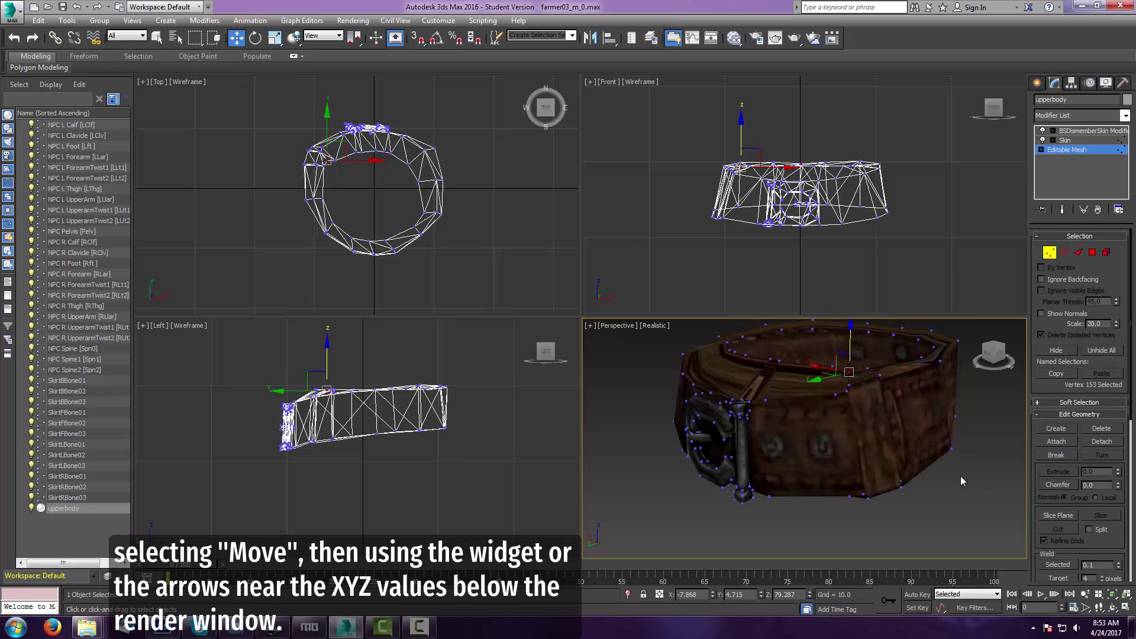
{"action": "left_click", "coordinate": [1085, 595]}
{"action": "scroll", "coordinate": [840, 403], "scroll_direction": "up", "scroll_amount": 3}
{"action": "scroll", "coordinate": [847, 385], "scroll_direction": "down", "scroll_amount": 2}
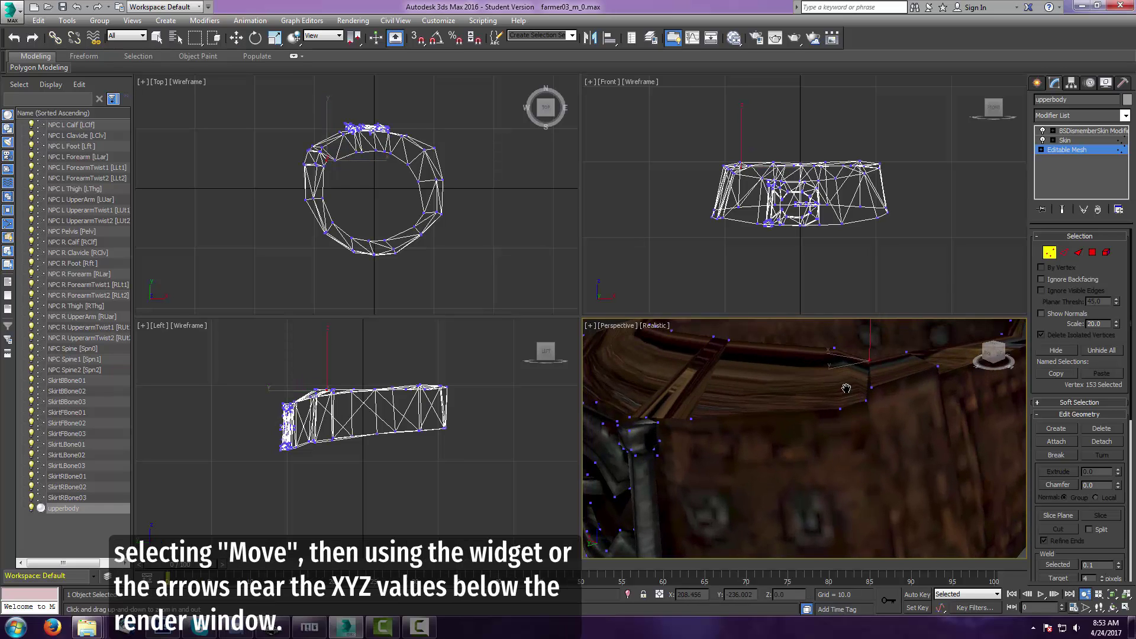
{"action": "key", "text": "w"}
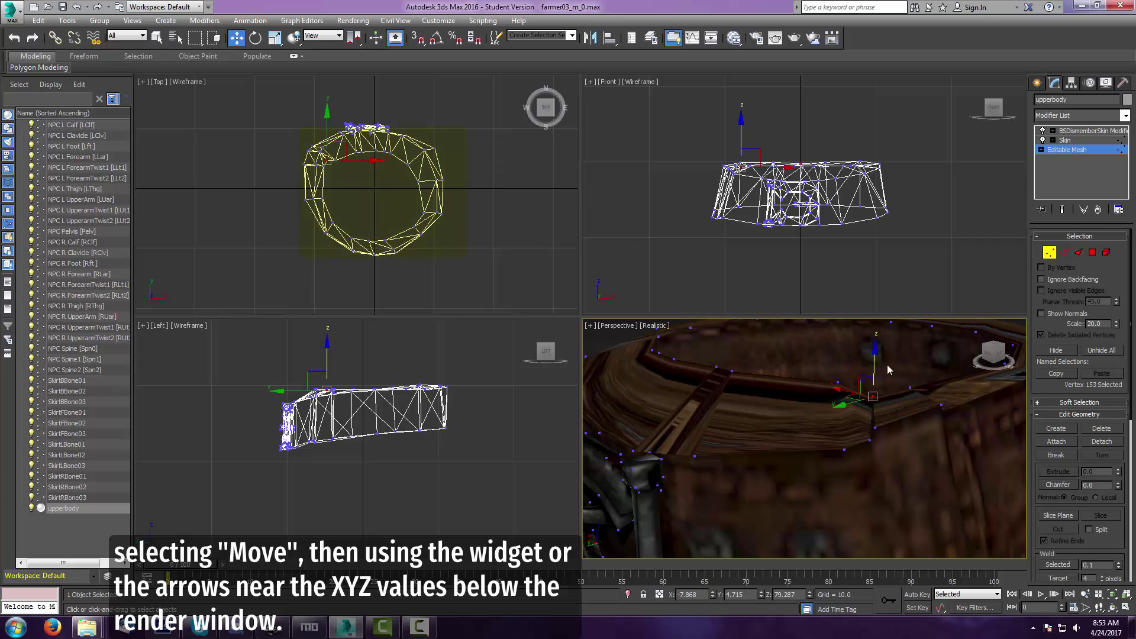
- Move the neighbouring inner vertex outward to about X -5.78, Y 6.46 to even out the ring
{"action": "left_click", "coordinate": [837, 383]}
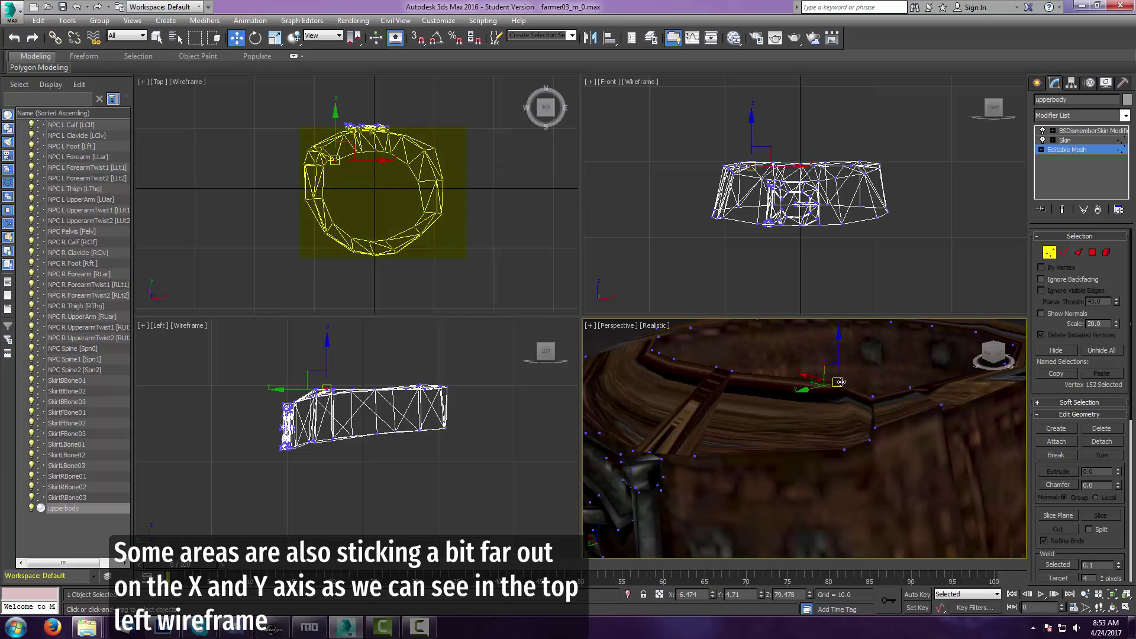
{"action": "left_click_drag", "start_coordinate": [817, 387], "coordinate": [786, 393]}
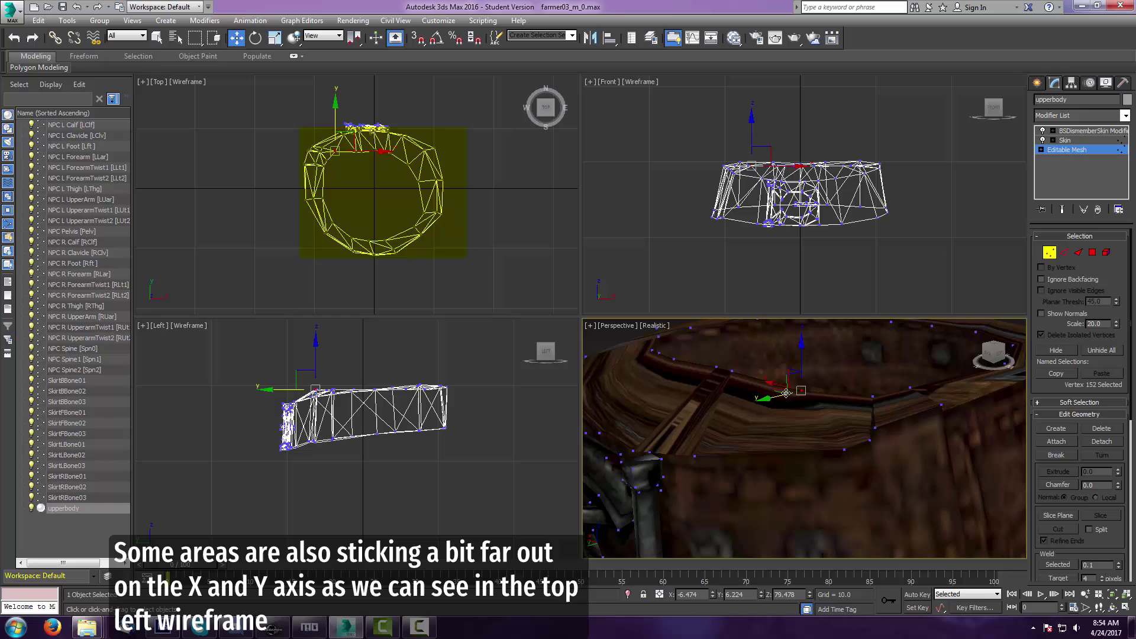
{"action": "left_click", "coordinate": [992, 345]}
{"action": "middle_click_drag", "start_coordinate": [887, 403], "coordinate": [926, 328]}
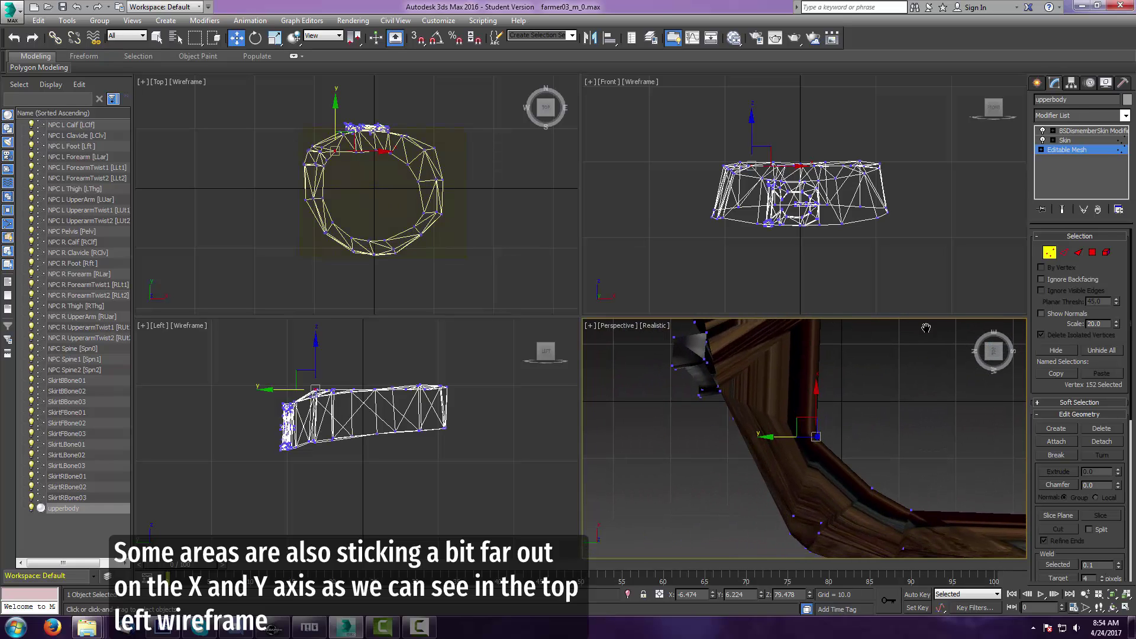
{"action": "middle_click_drag", "start_coordinate": [831, 426], "coordinate": [898, 418]}
{"action": "left_click_drag", "start_coordinate": [874, 415], "coordinate": [867, 393]}
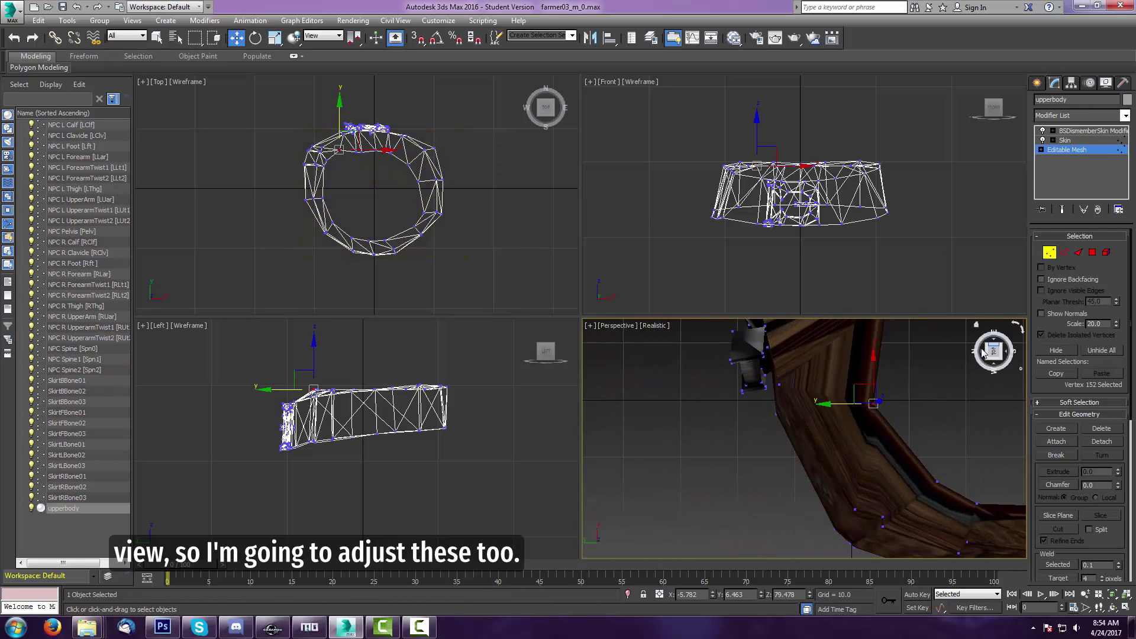
- Lower the inner vertices where the ring closes, taking the last one to about Z 78.54
{"action": "left_click_drag", "start_coordinate": [994, 350], "coordinate": [1019, 325]}
{"action": "left_click_drag", "start_coordinate": [840, 379], "coordinate": [839, 413]}
{"action": "left_click_drag", "start_coordinate": [992, 351], "coordinate": [997, 340]}
{"action": "left_click", "coordinate": [912, 403]}
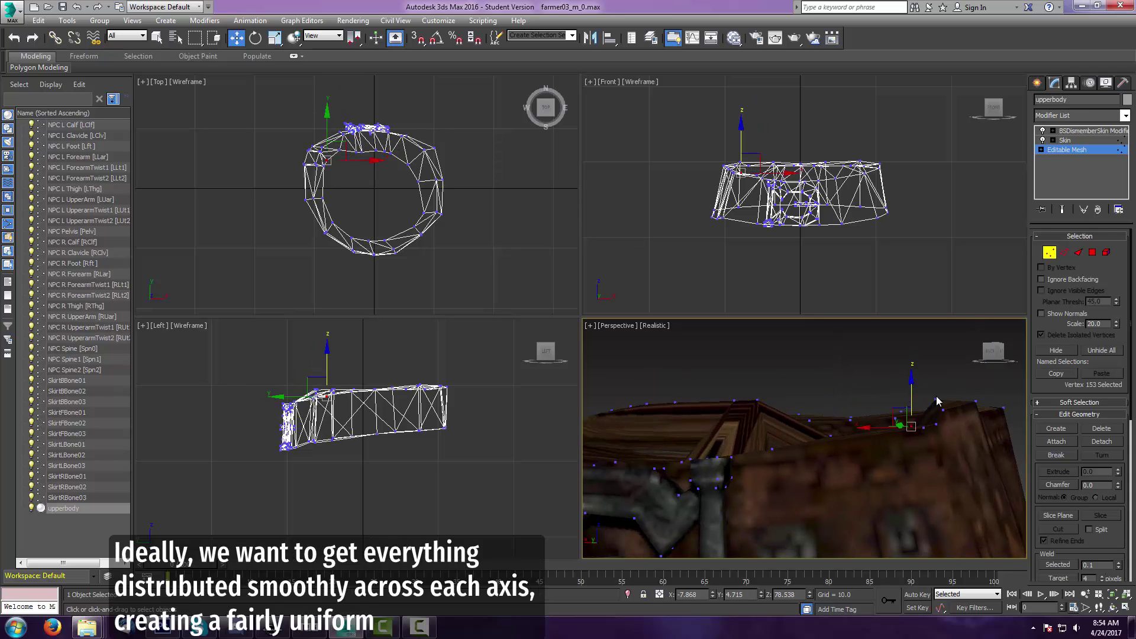
{"action": "left_click_drag", "start_coordinate": [937, 401], "coordinate": [937, 415]}
- Reposition the inner vertices behind the buckle towards the belt edge, placing the middle one at about X 0.30, Y 7.64
{"action": "left_click_drag", "start_coordinate": [993, 352], "coordinate": [997, 393]}
{"action": "left_click_drag", "start_coordinate": [867, 392], "coordinate": [866, 420]}
{"action": "left_click_drag", "start_coordinate": [840, 381], "coordinate": [826, 475]}
{"action": "left_click", "coordinate": [865, 422]}
{"action": "left_click_drag", "start_coordinate": [817, 441], "coordinate": [851, 455]}
{"action": "left_click", "coordinate": [766, 360]}
{"action": "left_click_drag", "start_coordinate": [747, 385], "coordinate": [725, 413]}
{"action": "middle_click_drag", "start_coordinate": [844, 401], "coordinate": [865, 401]}
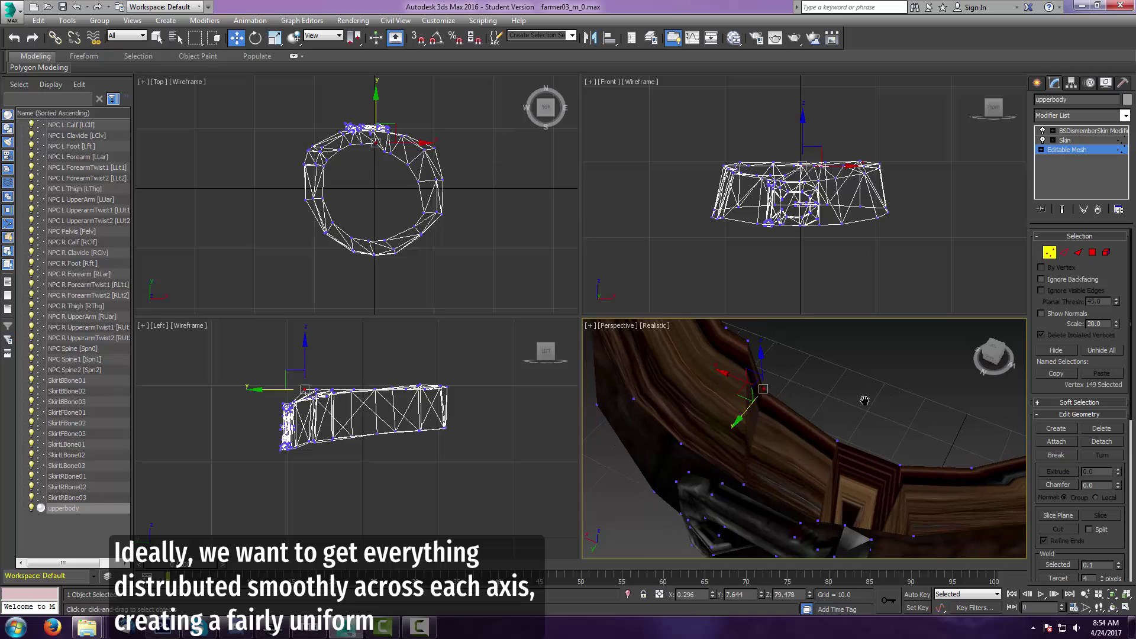
- Lower the inner-ring vertices behind the buckle to sit beneath the belt's top edge
{"action": "left_click_drag", "start_coordinate": [761, 355], "coordinate": [762, 387]}
{"action": "mouse_move", "coordinate": [994, 354]}
{"action": "left_mouse_down"}
{"action": "mouse_move", "coordinate": [998, 325]}
{"action": "mouse_move", "coordinate": [1006, 358]}
{"action": "left_mouse_up"}
{"action": "left_click", "coordinate": [851, 413]}
{"action": "left_click", "coordinate": [917, 411]}
{"action": "left_click", "coordinate": [809, 374]}
{"action": "left_click", "coordinate": [785, 377]}
{"action": "left_click_drag", "start_coordinate": [810, 340], "coordinate": [784, 416]}
- Adjust the next inner-ring vertices around the belt's side and back to follow the top edge smoothly
{"action": "left_click", "coordinate": [718, 360]}
{"action": "left_click", "coordinate": [702, 353]}
{"action": "left_click_drag", "start_coordinate": [721, 340], "coordinate": [763, 344]}
{"action": "left_click", "coordinate": [721, 345]}
{"action": "left_click", "coordinate": [763, 344]}
{"action": "left_click", "coordinate": [952, 343]}
{"action": "middle_click_drag", "start_coordinate": [952, 341], "coordinate": [836, 356]}
{"action": "left_click_drag", "start_coordinate": [840, 344], "coordinate": [791, 349]}
{"action": "left_click", "coordinate": [791, 358]}
{"action": "left_click", "coordinate": [746, 358]}
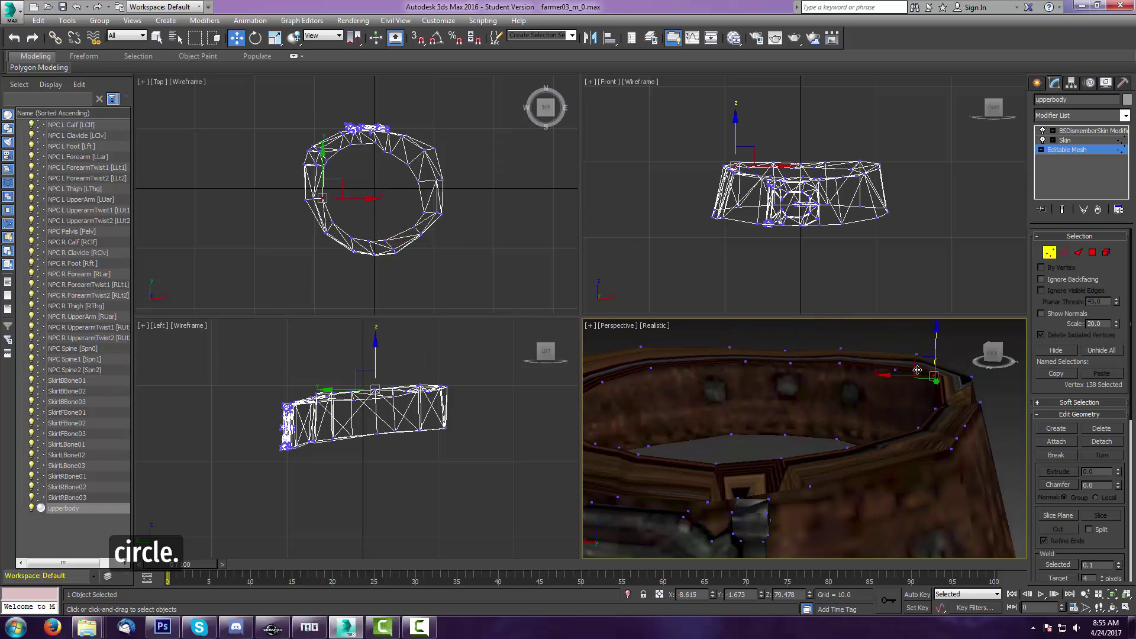
- Examine the inner ring from low angles for vertices standing above the belt's edge
{"action": "middle_click_drag", "start_coordinate": [918, 370], "coordinate": [953, 416]}
{"action": "left_click_drag", "start_coordinate": [993, 353], "coordinate": [999, 329]}
{"action": "left_click", "coordinate": [880, 393]}
{"action": "middle_click_drag", "start_coordinate": [887, 391], "coordinate": [826, 394]}
{"action": "left_click", "coordinate": [860, 406]}
{"action": "left_click", "coordinate": [998, 395]}
{"action": "middle_click_drag", "start_coordinate": [997, 390], "coordinate": [983, 367]}
{"action": "left_click", "coordinate": [870, 423]}
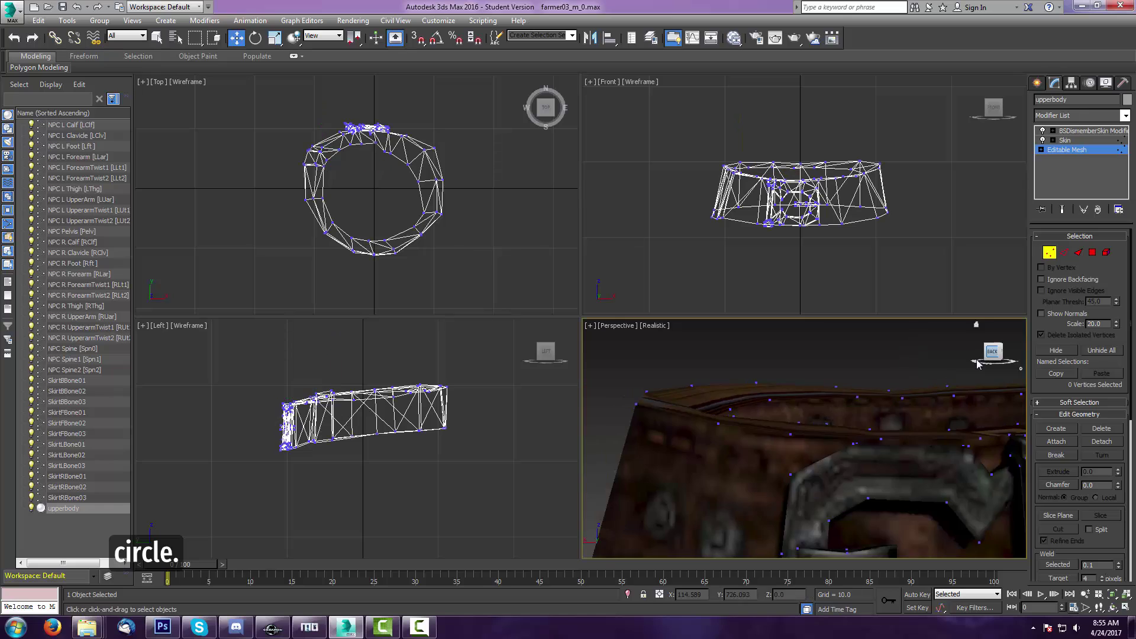
- Shift the inner vertex just past the other side of the buckle along X and Y to round the ring
{"action": "left_click_drag", "start_coordinate": [992, 357], "coordinate": [950, 409]}
{"action": "left_click", "coordinate": [817, 441]}
{"action": "left_click_drag", "start_coordinate": [785, 449], "coordinate": [751, 456]}
{"action": "left_click_drag", "start_coordinate": [771, 416], "coordinate": [744, 422]}
{"action": "middle_click_drag", "start_coordinate": [745, 421], "coordinate": [732, 465]}
{"action": "left_click_drag", "start_coordinate": [747, 451], "coordinate": [740, 425]}
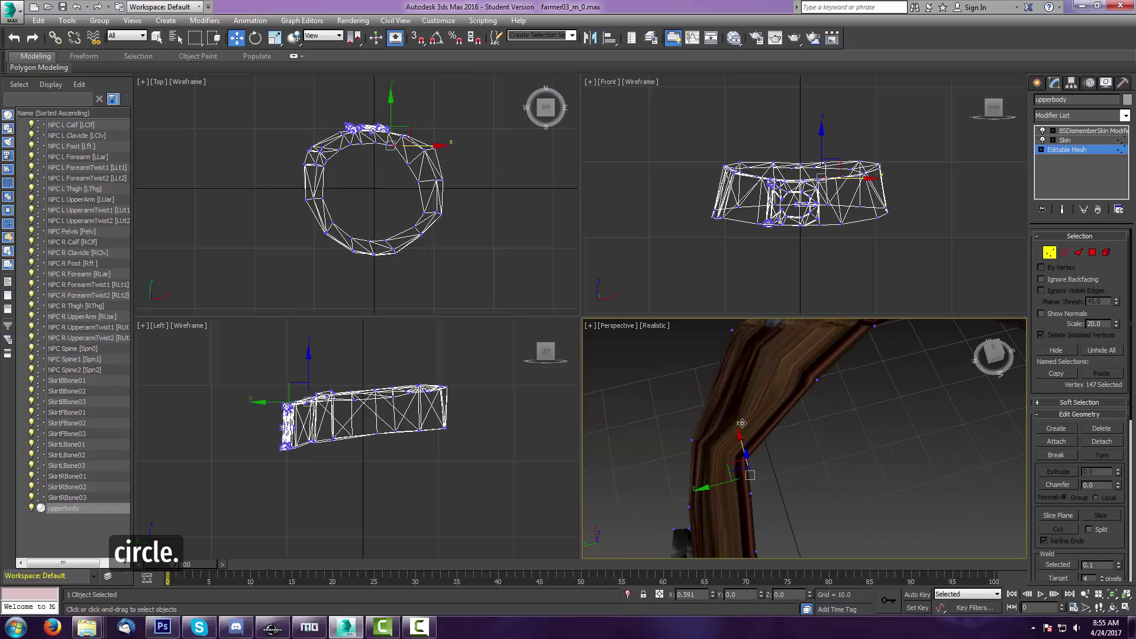
{"action": "middle_click_drag", "start_coordinate": [741, 424], "coordinate": [748, 445]}
{"action": "left_click_drag", "start_coordinate": [731, 473], "coordinate": [748, 468]}
- Move the following inner vertex outward to about X 6.05, Y 5.51
{"action": "left_click", "coordinate": [839, 393]}
{"action": "left_click_drag", "start_coordinate": [817, 399], "coordinate": [770, 409]}
{"action": "middle_click_drag", "start_coordinate": [783, 369], "coordinate": [763, 424]}
{"action": "left_click_drag", "start_coordinate": [758, 424], "coordinate": [756, 416]}
{"action": "middle_click_drag", "start_coordinate": [872, 397], "coordinate": [794, 452]}
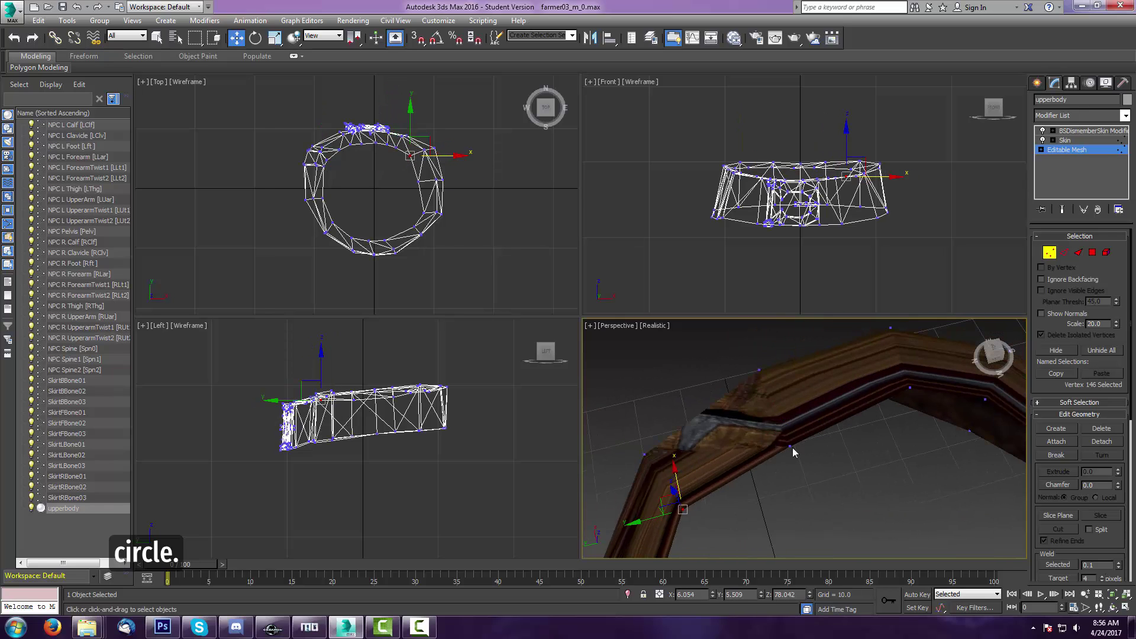
- Move the next three inner vertices along the belt's side outward in X towards the top edge
{"action": "left_click", "coordinate": [789, 448]}
{"action": "left_click_drag", "start_coordinate": [777, 416], "coordinate": [771, 396]}
{"action": "middle_click_drag", "start_coordinate": [887, 385], "coordinate": [778, 400]}
{"action": "left_click", "coordinate": [796, 407]}
{"action": "left_click_drag", "start_coordinate": [785, 382], "coordinate": [781, 375]}
{"action": "left_click", "coordinate": [864, 415]}
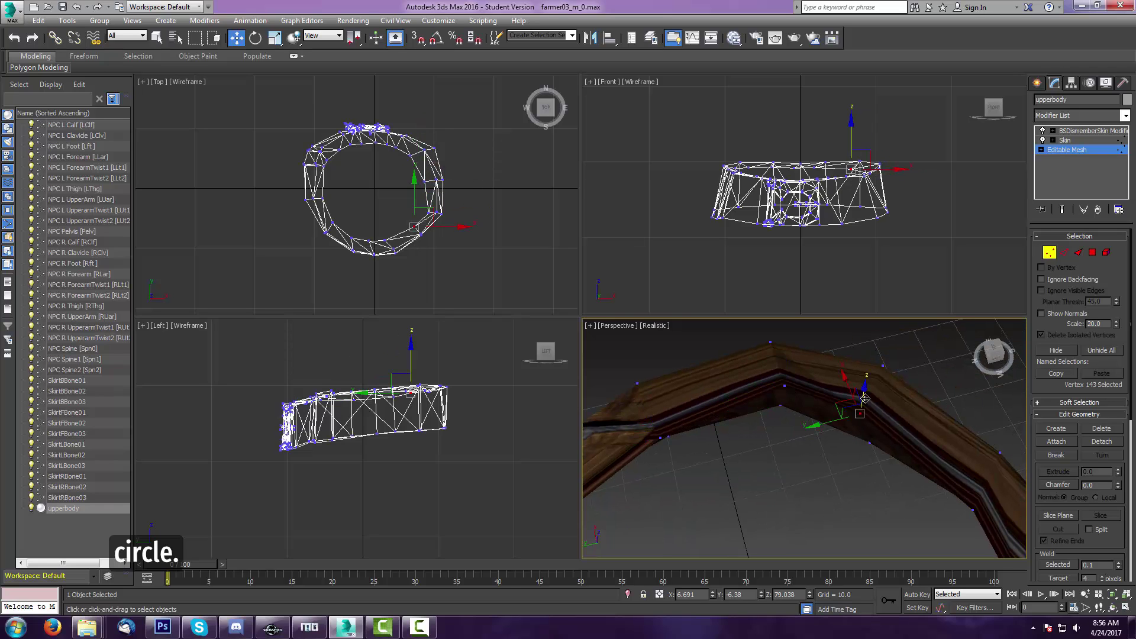
{"action": "left_click_drag", "start_coordinate": [855, 386], "coordinate": [847, 368]}
- Raise three inner vertices on the belt's side slightly in Z to follow the top edge
{"action": "left_click_drag", "start_coordinate": [994, 355], "coordinate": [952, 316]}
{"action": "left_click", "coordinate": [863, 465]}
{"action": "left_click_drag", "start_coordinate": [864, 433], "coordinate": [865, 427]}
{"action": "left_click", "coordinate": [748, 452]}
{"action": "left_click_drag", "start_coordinate": [749, 419], "coordinate": [749, 413]}
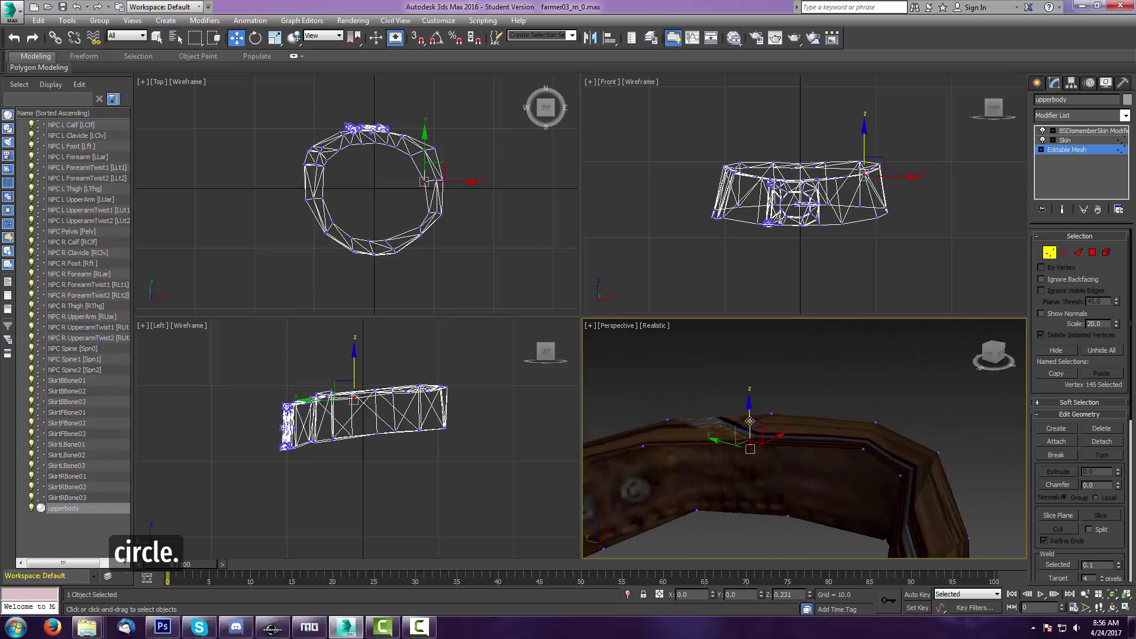
{"action": "left_click", "coordinate": [900, 474]}
{"action": "left_click_drag", "start_coordinate": [903, 441], "coordinate": [904, 431]}
- Raise two inner vertices near the buckle's side in Z, seen from the opposite direction
{"action": "left_click_drag", "start_coordinate": [994, 357], "coordinate": [852, 336]}
{"action": "left_click", "coordinate": [694, 483]}
{"action": "left_click_drag", "start_coordinate": [695, 448], "coordinate": [695, 440]}
{"action": "left_click", "coordinate": [684, 538]}
{"action": "left_click_drag", "start_coordinate": [683, 495], "coordinate": [682, 489]}
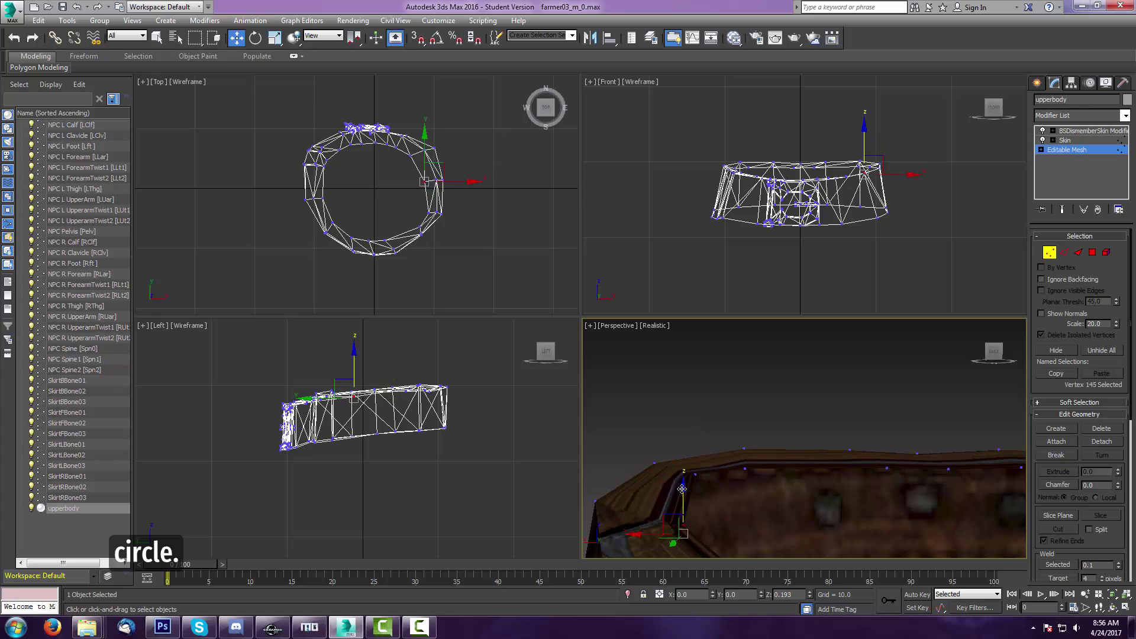
- Slide three inner ring vertices along the belt's back in X to even out the circle
{"action": "left_click", "coordinate": [745, 469]}
{"action": "middle_click_drag", "start_coordinate": [855, 473], "coordinate": [762, 467]}
{"action": "left_click", "coordinate": [794, 462]}
{"action": "left_click_drag", "start_coordinate": [994, 356], "coordinate": [966, 421]}
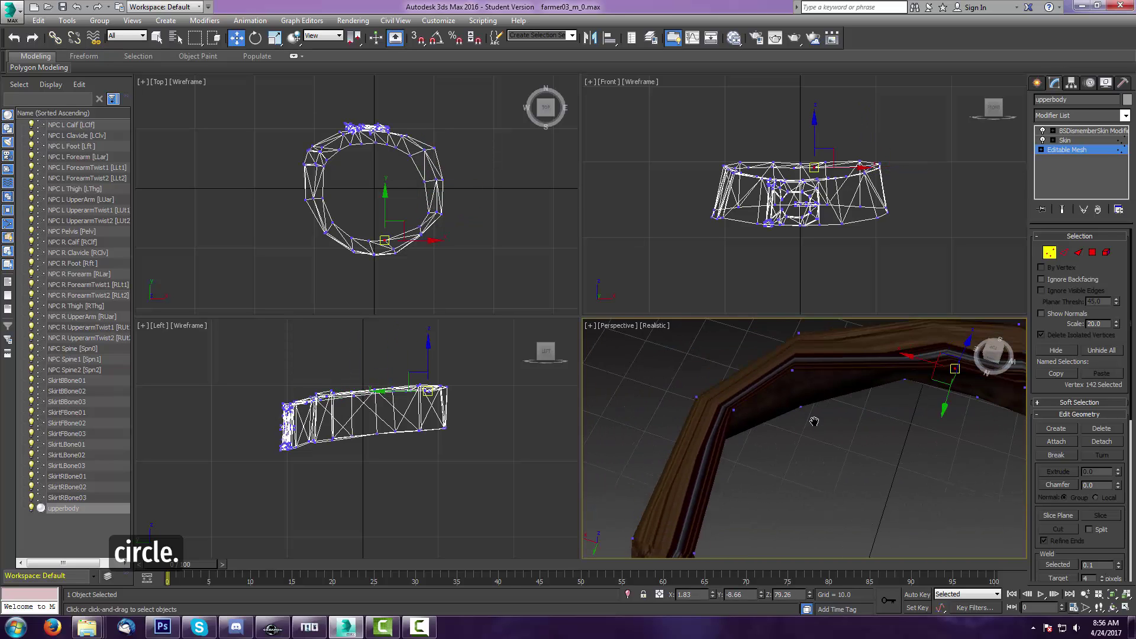
{"action": "left_click", "coordinate": [732, 410]}
{"action": "left_click_drag", "start_coordinate": [700, 403], "coordinate": [705, 404]}
{"action": "middle_click_drag", "start_coordinate": [793, 378], "coordinate": [639, 433]}
{"action": "left_click", "coordinate": [639, 424]}
{"action": "left_click_drag", "start_coordinate": [604, 413], "coordinate": [615, 417]}
{"action": "left_click", "coordinate": [802, 424]}
{"action": "left_click_drag", "start_coordinate": [764, 411], "coordinate": [742, 404]}
- Shift the next inner vertex at the belt's back in X and adjust the following one in X and Y
{"action": "middle_click_drag", "start_coordinate": [858, 435], "coordinate": [736, 435]}
{"action": "left_click", "coordinate": [749, 441]}
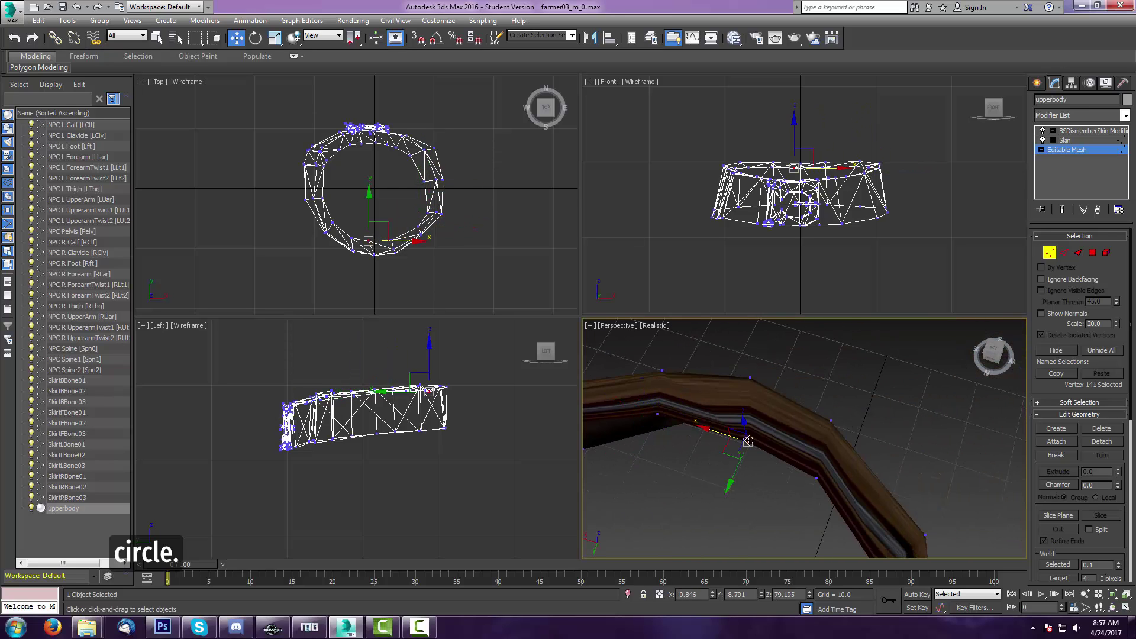
{"action": "left_click_drag", "start_coordinate": [723, 410], "coordinate": [705, 406]}
{"action": "left_click", "coordinate": [816, 478]}
{"action": "left_click_drag", "start_coordinate": [782, 468], "coordinate": [756, 459]}
{"action": "left_click_drag", "start_coordinate": [777, 504], "coordinate": [787, 482]}
- Adjust the next inner vertex around the belt's curve in Y and X to follow the top edge
{"action": "middle_click_drag", "start_coordinate": [869, 545], "coordinate": [825, 467]}
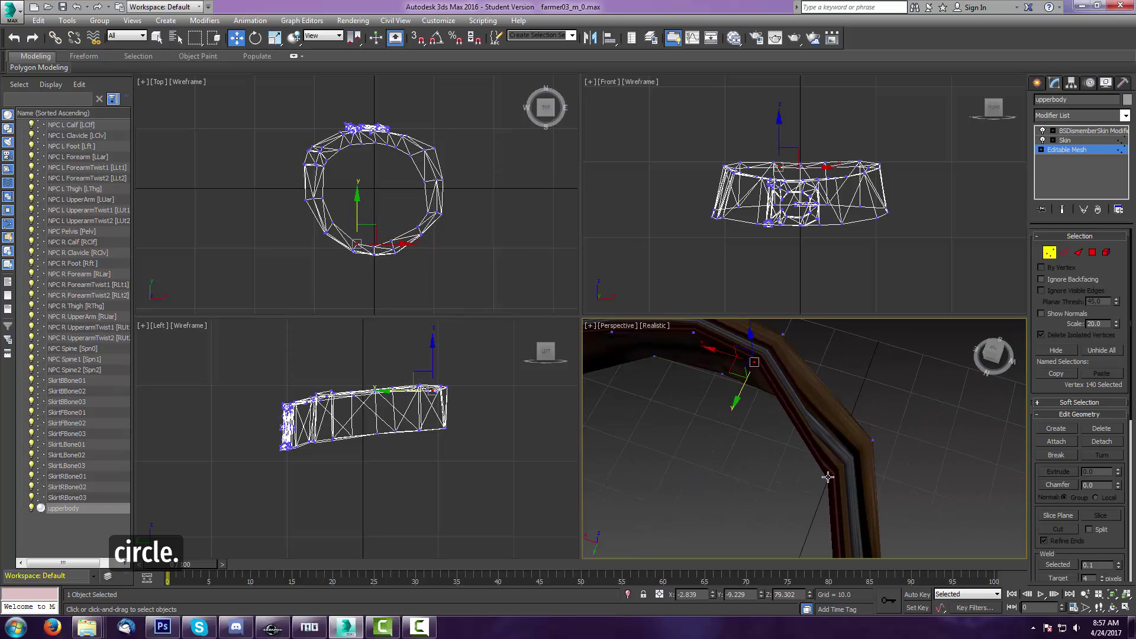
{"action": "left_click", "coordinate": [826, 477]}
{"action": "left_click_drag", "start_coordinate": [811, 513], "coordinate": [821, 493]}
{"action": "left_click_drag", "start_coordinate": [801, 448], "coordinate": [795, 445]}
- Move an inner vertex near the buckle by about 0.42 in Y
{"action": "middle_click_drag", "start_coordinate": [876, 550], "coordinate": [895, 416]}
{"action": "left_click", "coordinate": [854, 418]}
{"action": "middle_click_drag", "start_coordinate": [846, 473], "coordinate": [881, 370]}
{"action": "left_click", "coordinate": [826, 428]}
{"action": "left_click_drag", "start_coordinate": [817, 459], "coordinate": [815, 467]}
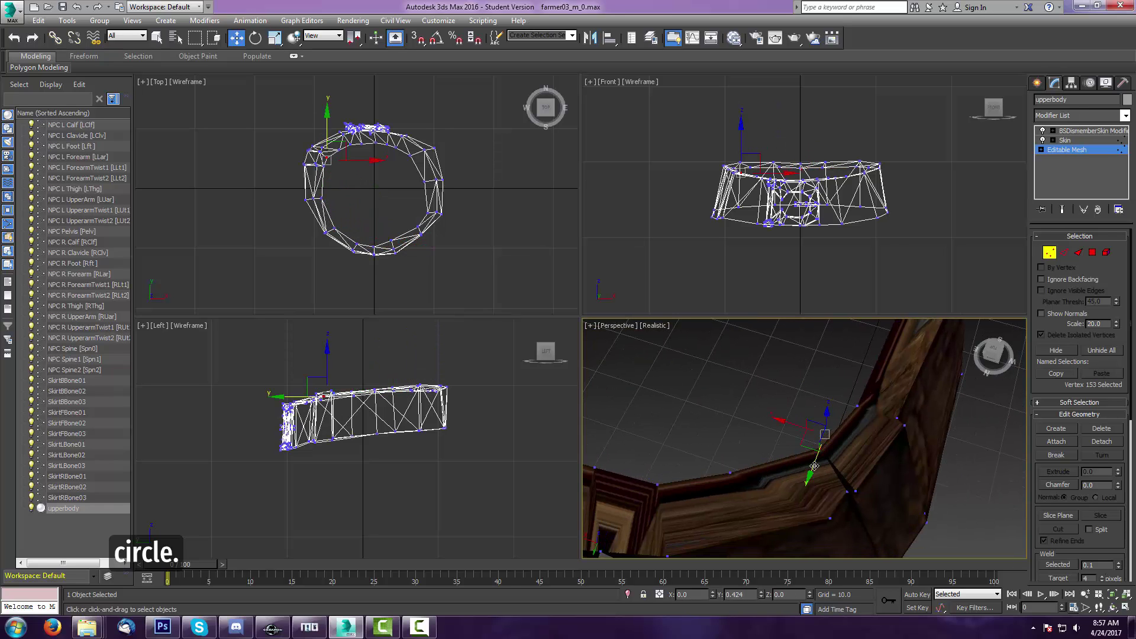
- Save the scene as farmer03_m_0.max, replacing the existing file
{"action": "left_click", "coordinate": [720, 499], "text": "alt"}
{"action": "middle_click_drag", "start_coordinate": [719, 499], "coordinate": [788, 472], "text": "alt"}
{"action": "middle_click_drag", "start_coordinate": [873, 437], "coordinate": [861, 557]}
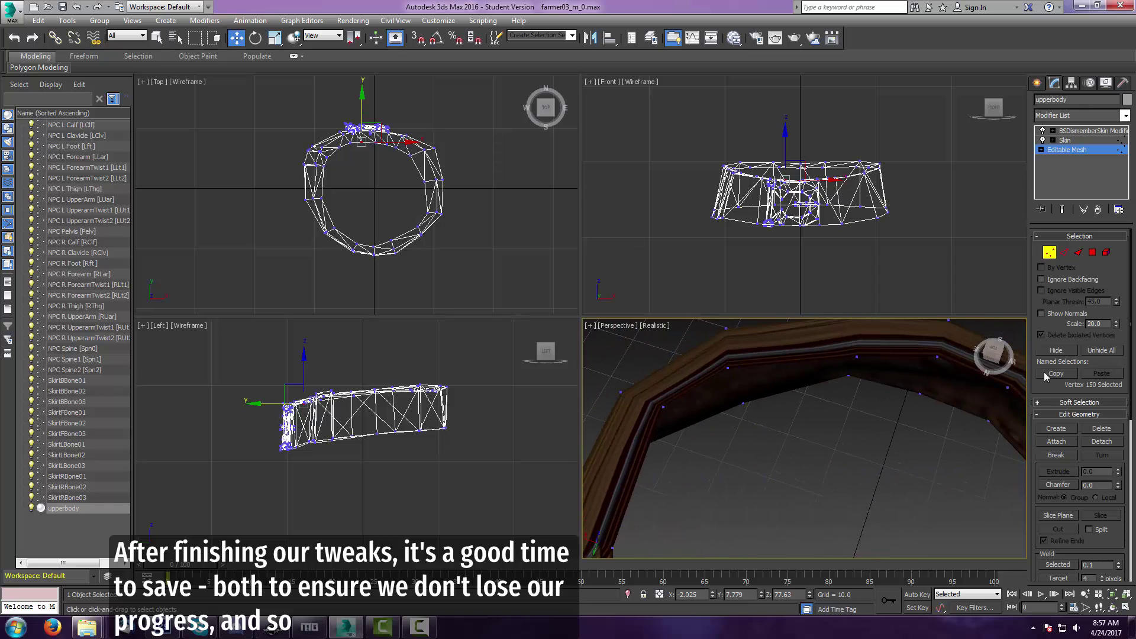
{"action": "left_click", "coordinate": [992, 351]}
{"action": "scroll", "coordinate": [875, 410], "scroll_direction": "down", "scroll_amount": 5}
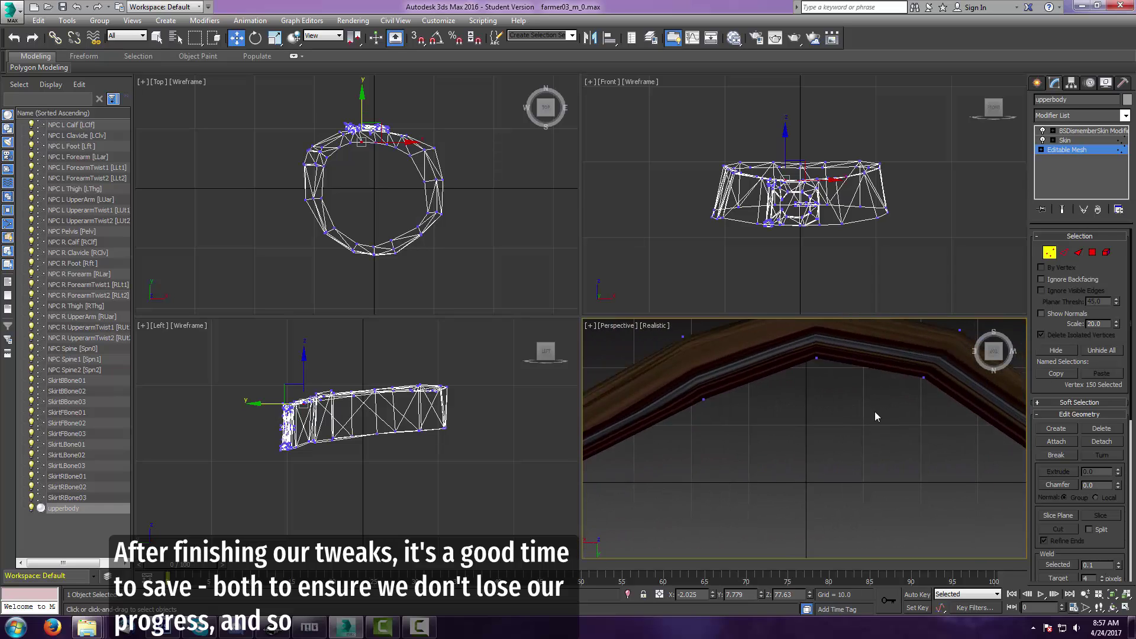
{"action": "middle_click_drag", "start_coordinate": [870, 426], "coordinate": [827, 375]}
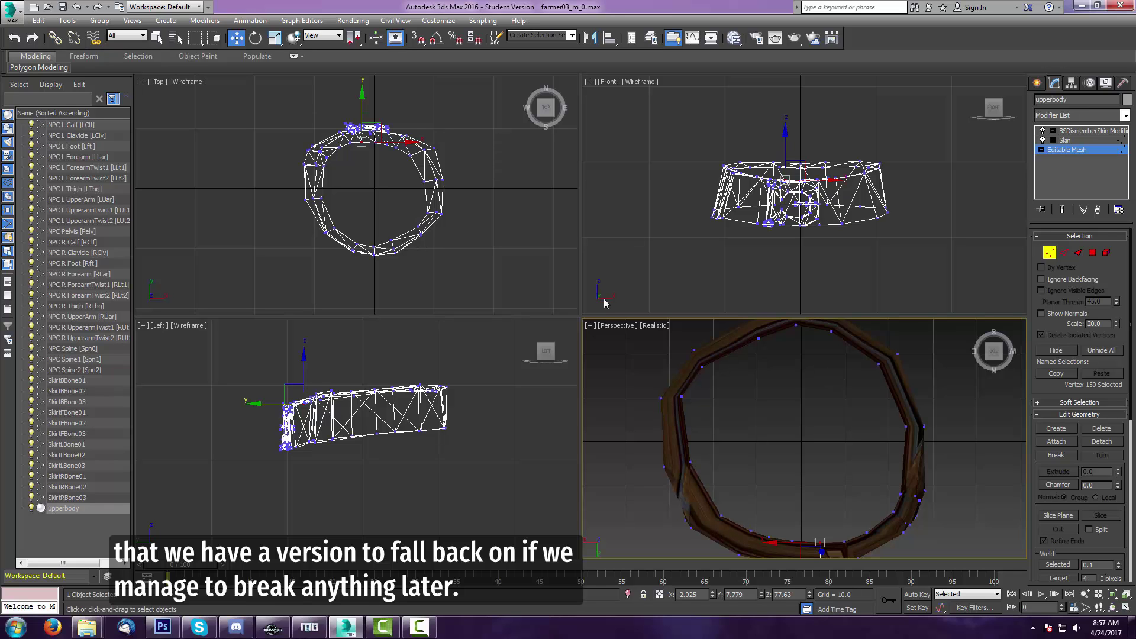
{"action": "left_click", "coordinate": [16, 20]}
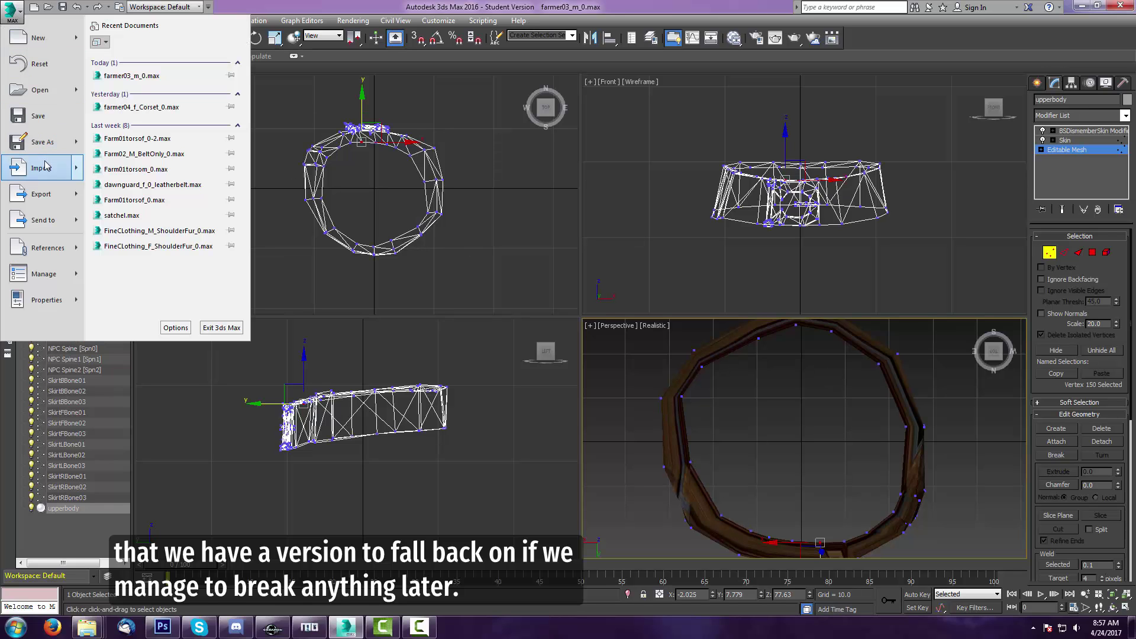
{"action": "left_click", "coordinate": [41, 168]}
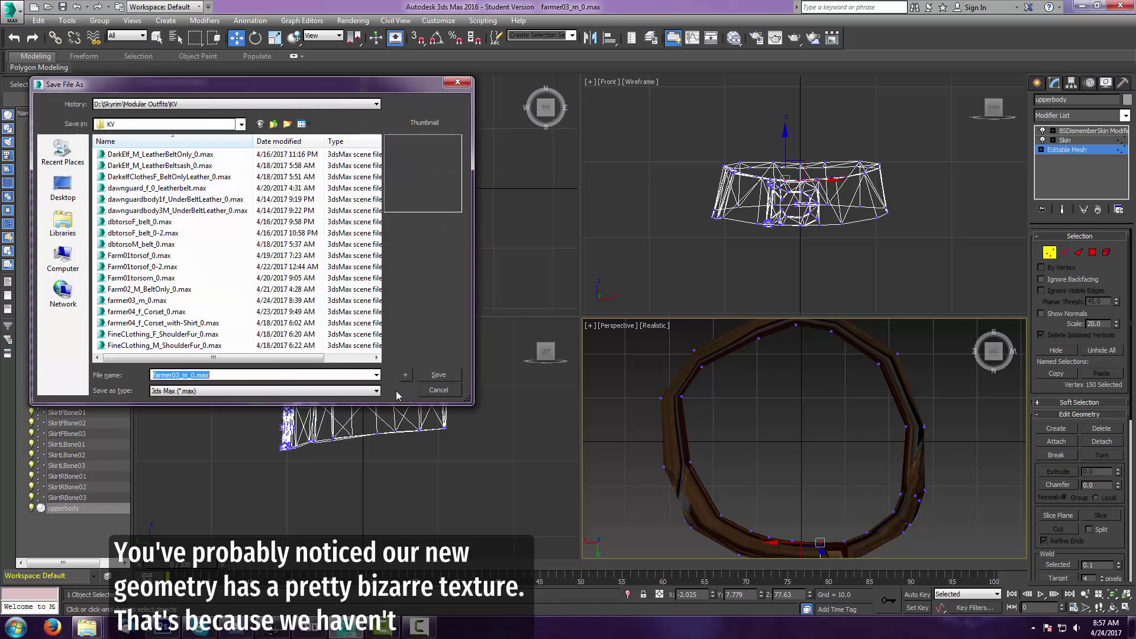
{"action": "left_click", "coordinate": [439, 375]}
{"action": "left_click", "coordinate": [607, 356]}
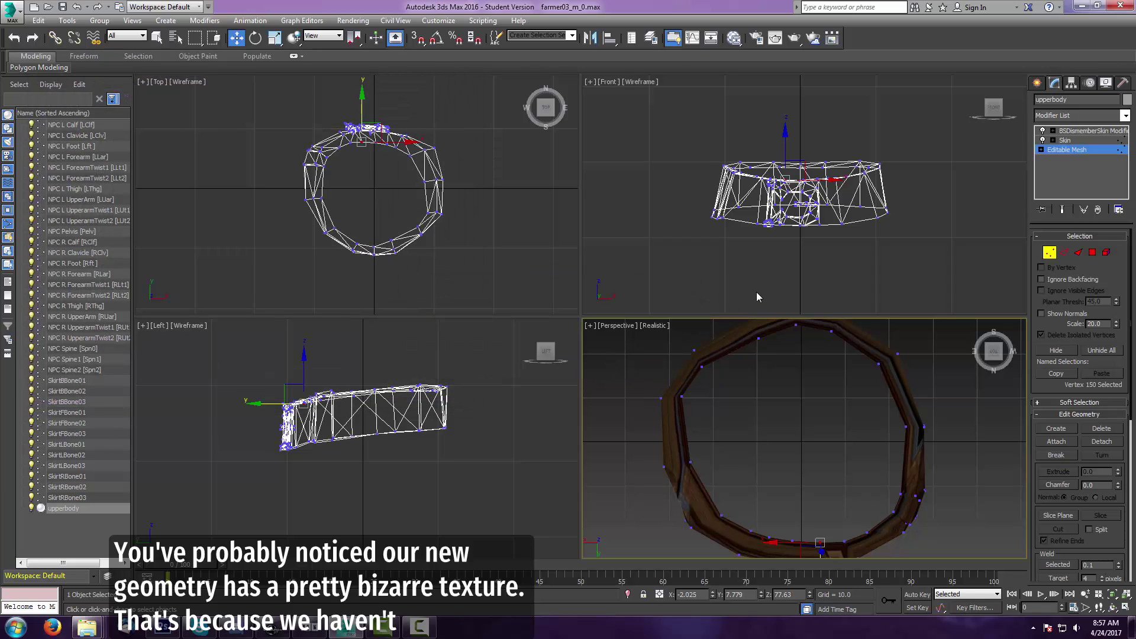
- Add an Unwrap UVW modifier above the editable mesh and set its selection type to polygon
{"action": "left_click", "coordinate": [1126, 115]}
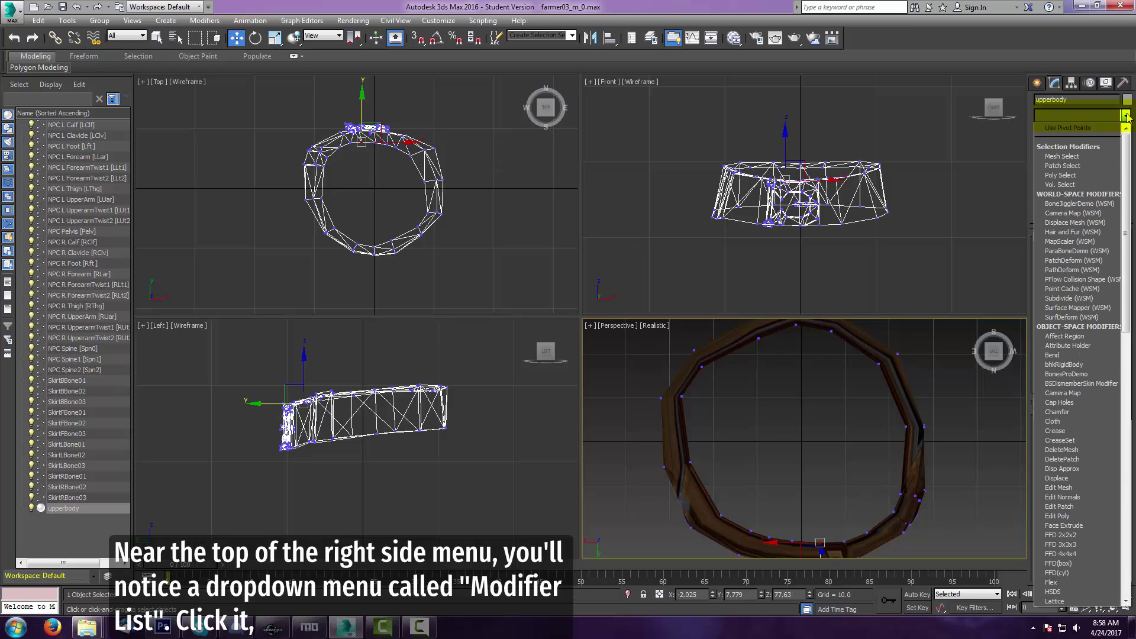
{"action": "scroll", "coordinate": [1065, 468], "scroll_direction": "down", "scroll_amount": 19}
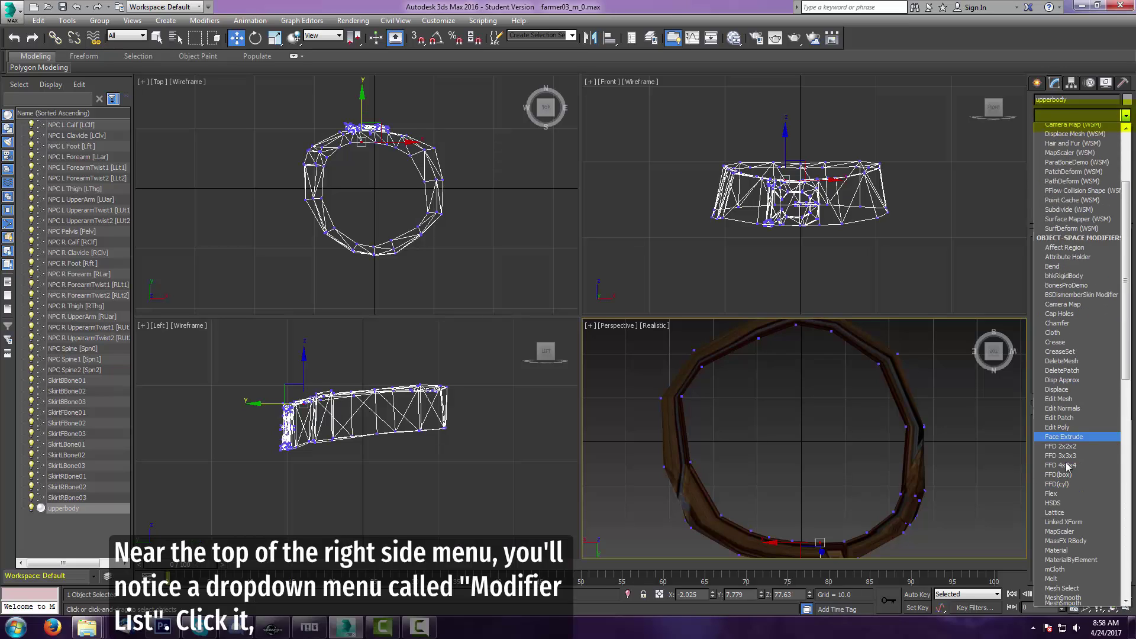
{"action": "scroll", "coordinate": [1072, 464], "scroll_direction": "down", "scroll_amount": 3}
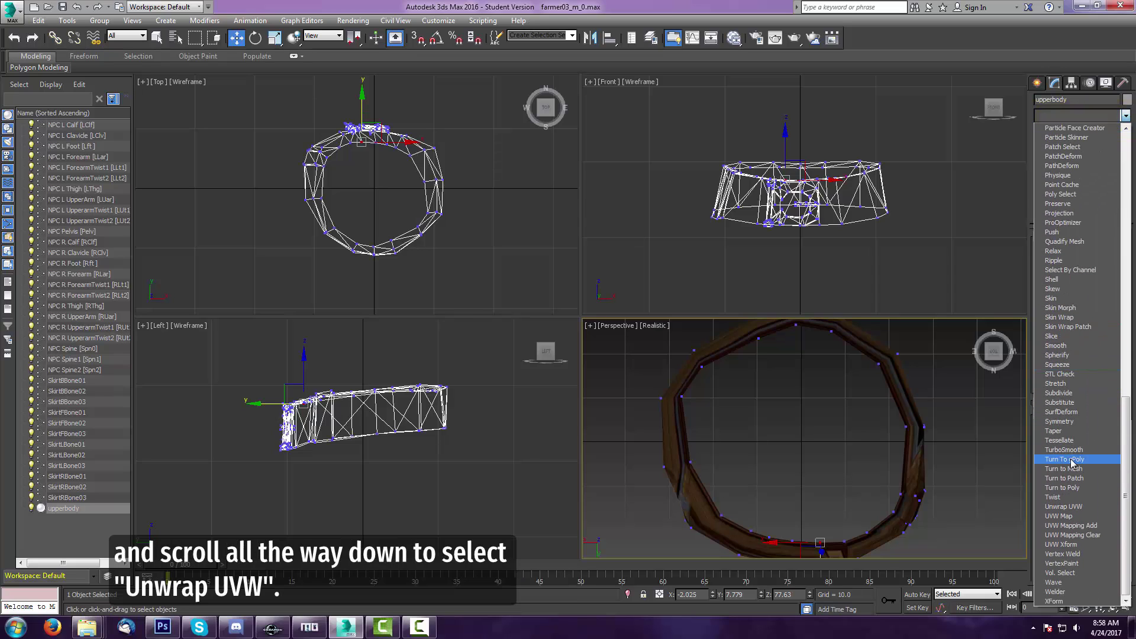
{"action": "left_click", "coordinate": [1066, 509]}
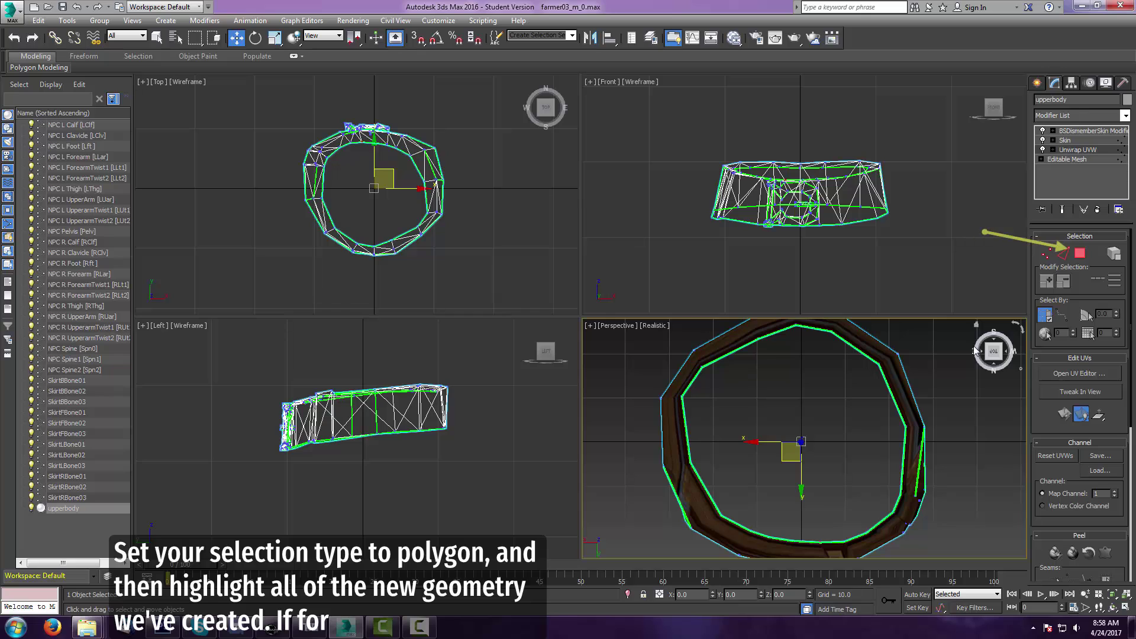
{"action": "left_click", "coordinate": [1076, 256]}
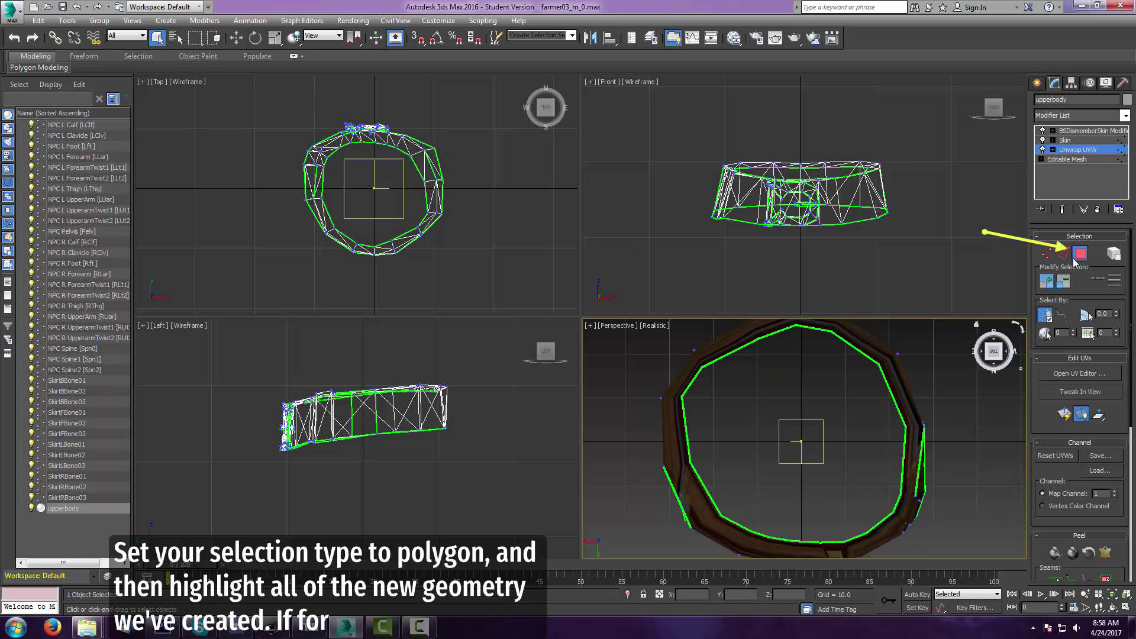
- Select all polygons of the new inner ring around the belt's top edge
{"action": "left_click", "coordinate": [896, 382]}
{"action": "left_click", "coordinate": [915, 455], "text": "ctrl"}
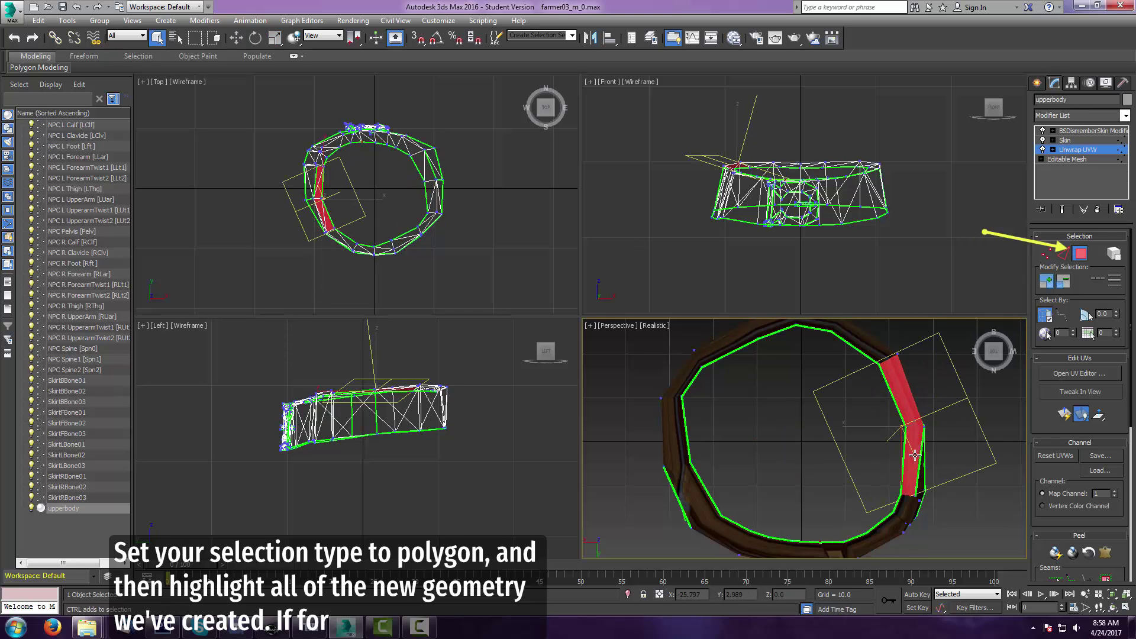
{"action": "left_click", "coordinate": [901, 516], "text": "ctrl"}
{"action": "left_click", "coordinate": [893, 528], "text": "ctrl"}
{"action": "left_click", "coordinate": [885, 537], "text": "ctrl"}
{"action": "left_click", "coordinate": [865, 543], "text": "ctrl"}
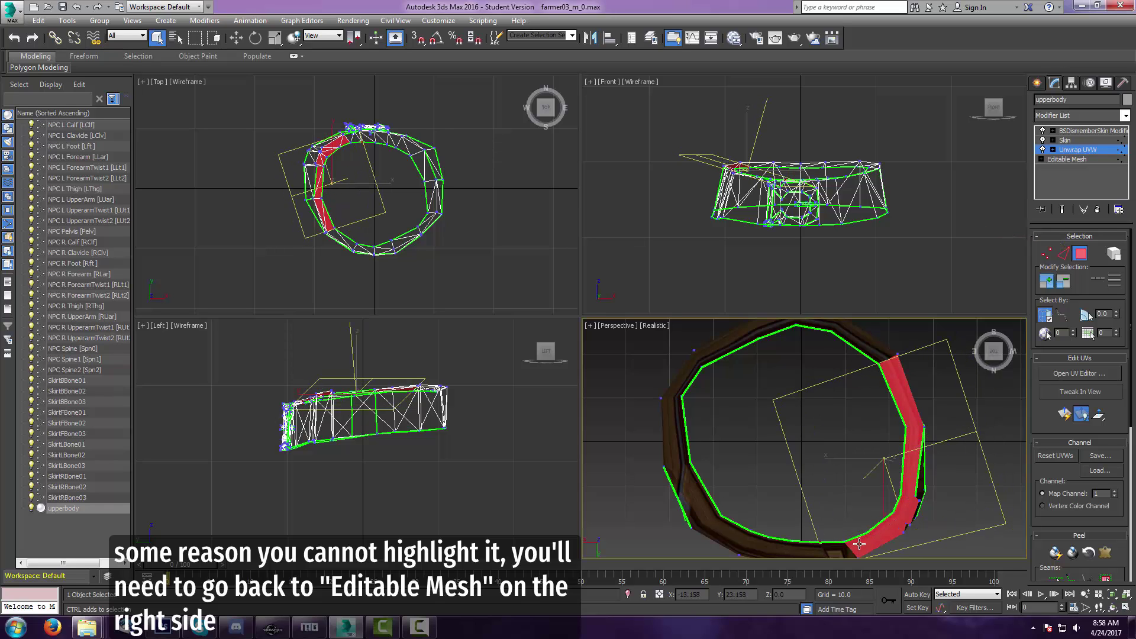
{"action": "middle_click_drag", "start_coordinate": [862, 545], "coordinate": [896, 477]}
{"action": "left_click", "coordinate": [878, 482], "text": "ctrl"}
{"action": "left_click", "coordinate": [847, 481], "text": "ctrl"}
{"action": "left_click", "coordinate": [806, 477], "text": "ctrl"}
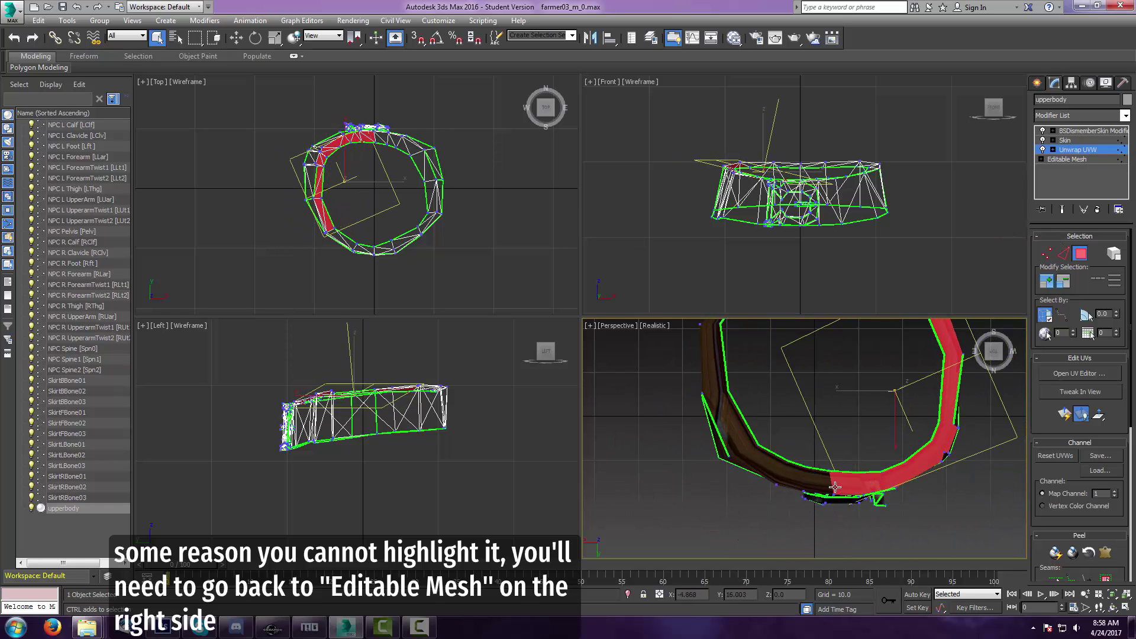
{"action": "left_click", "coordinate": [770, 459], "text": "ctrl"}
{"action": "left_click", "coordinate": [736, 432], "text": "ctrl"}
{"action": "left_click", "coordinate": [721, 411], "text": "ctrl"}
{"action": "left_click", "coordinate": [717, 386], "text": "ctrl"}
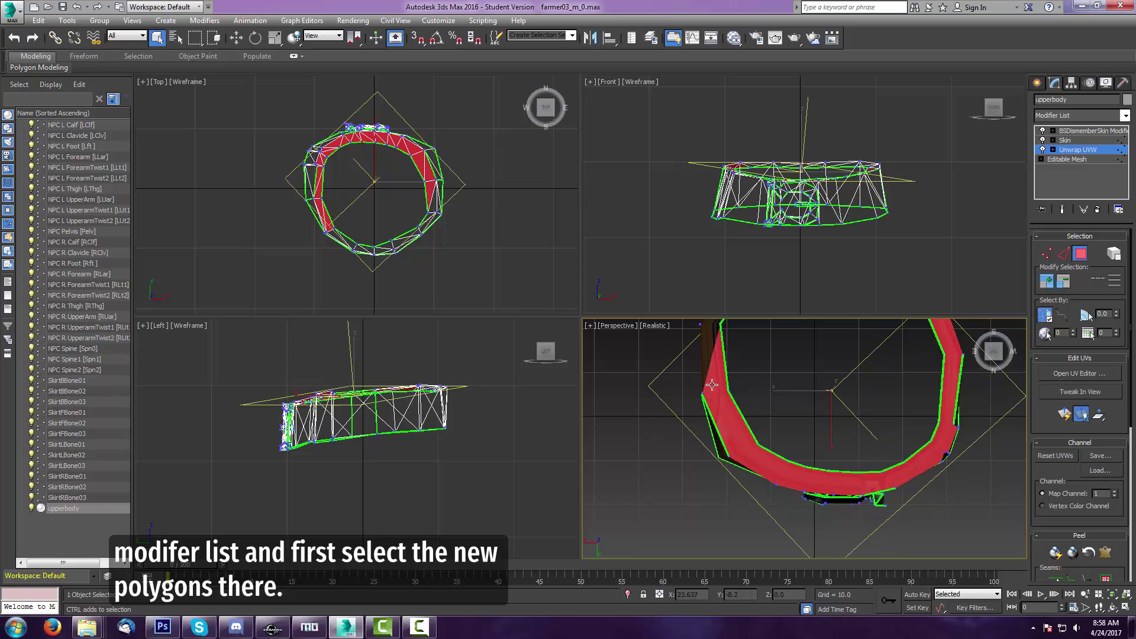
{"action": "left_click", "coordinate": [709, 351], "text": "ctrl"}
{"action": "middle_click_drag", "start_coordinate": [767, 321], "coordinate": [735, 430]}
{"action": "left_click", "coordinate": [684, 428], "text": "ctrl"}
{"action": "left_click", "coordinate": [698, 410], "text": "ctrl"}
{"action": "left_click", "coordinate": [715, 393], "text": "ctrl"}
{"action": "left_click", "coordinate": [735, 381], "text": "ctrl"}
{"action": "left_click", "coordinate": [770, 370], "text": "ctrl"}
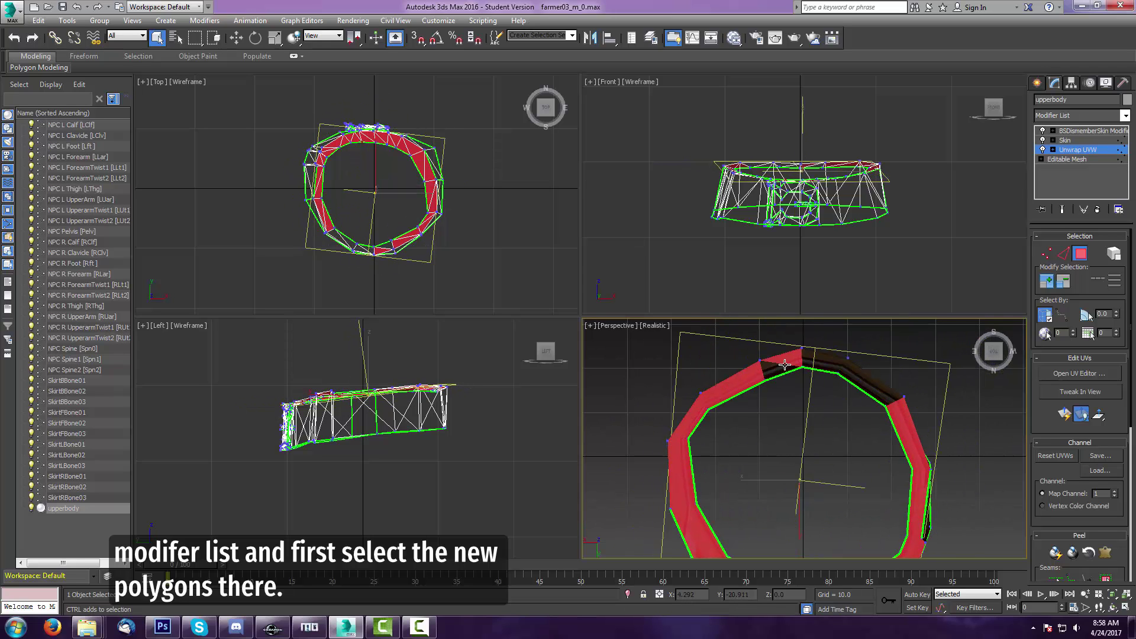
{"action": "left_click", "coordinate": [790, 361], "text": "ctrl"}
{"action": "left_click", "coordinate": [811, 362], "text": "ctrl"}
{"action": "left_click", "coordinate": [831, 362], "text": "ctrl"}
{"action": "left_click", "coordinate": [850, 371], "text": "ctrl"}
{"action": "left_click", "coordinate": [875, 387], "text": "ctrl"}
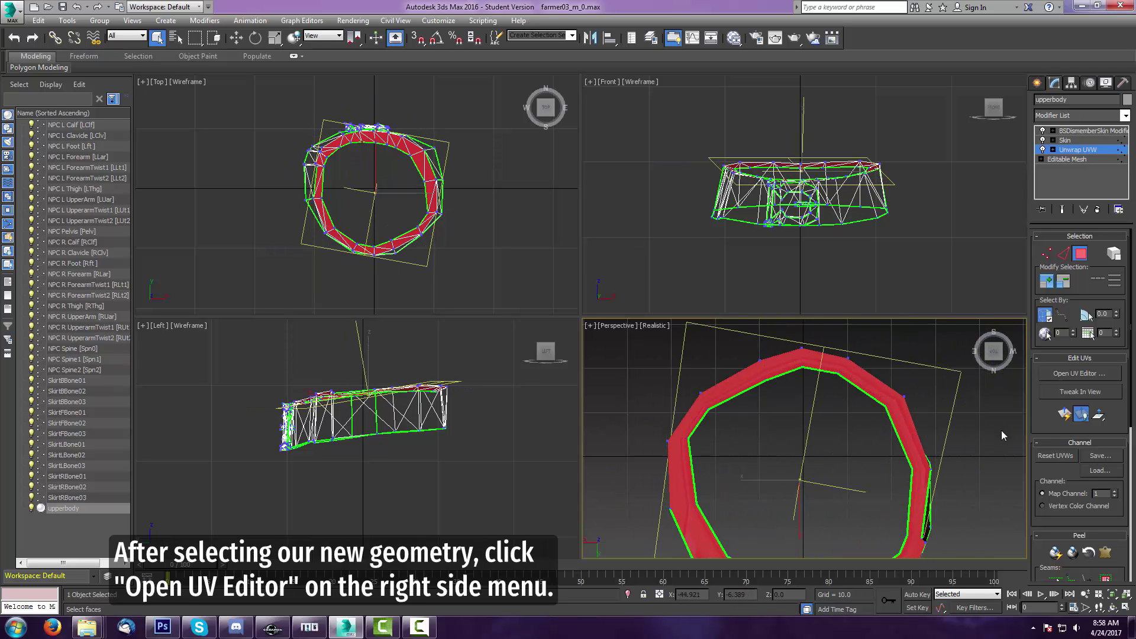
- Open the UV editor and display the farmclothes04_male_cloth_d.dds texture as its background
{"action": "middle_click_drag", "start_coordinate": [971, 444], "coordinate": [973, 389]}
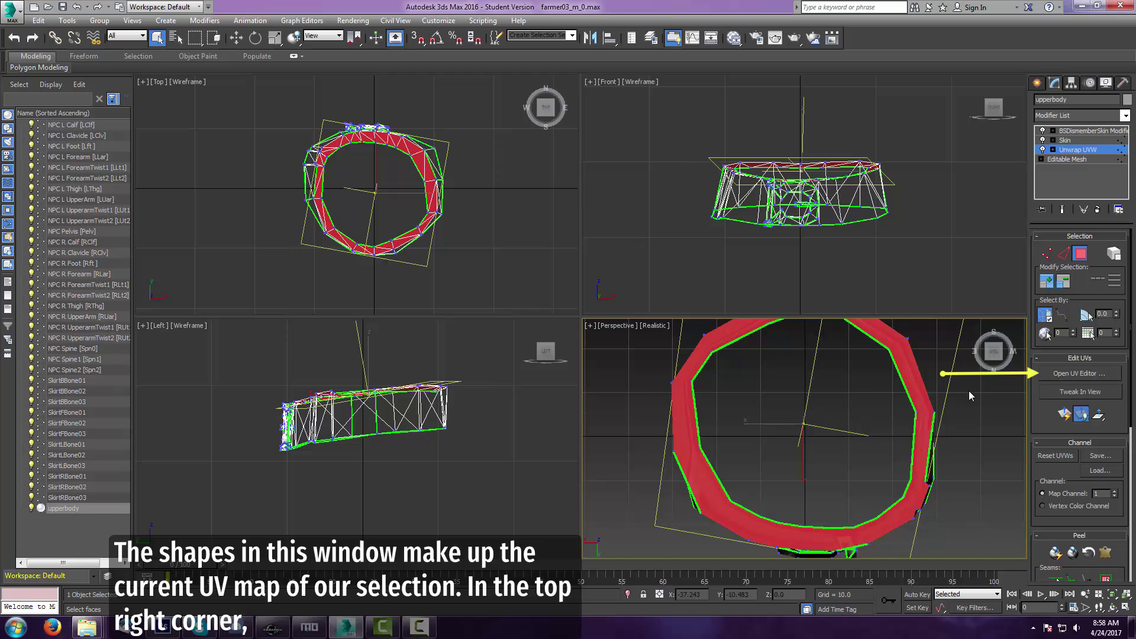
{"action": "left_click", "coordinate": [1095, 376]}
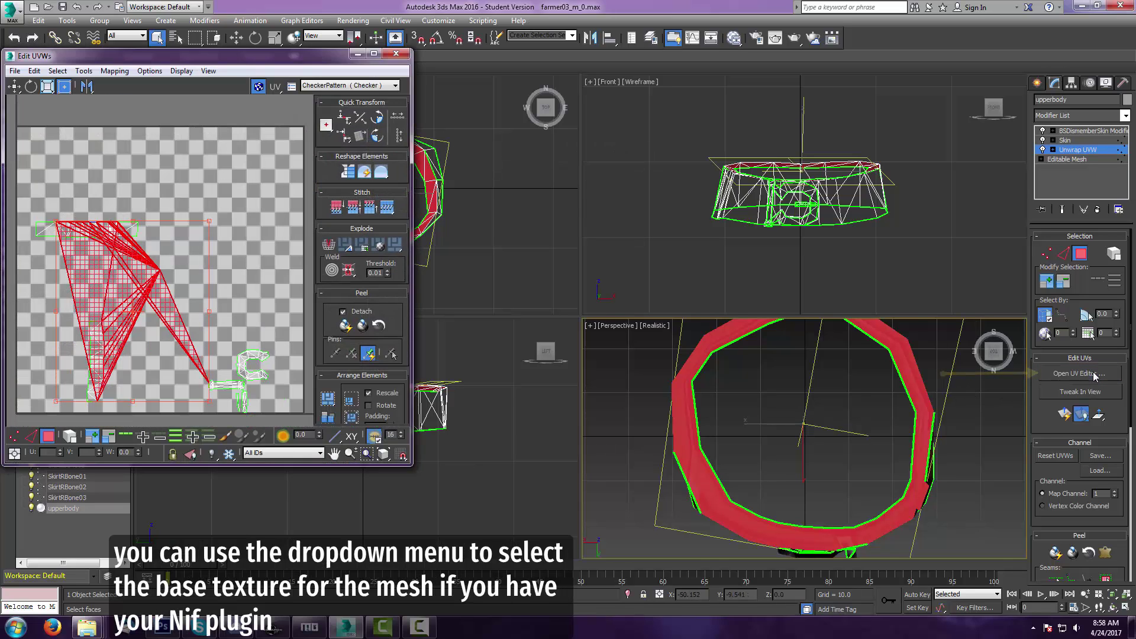
{"action": "left_click", "coordinate": [379, 88]}
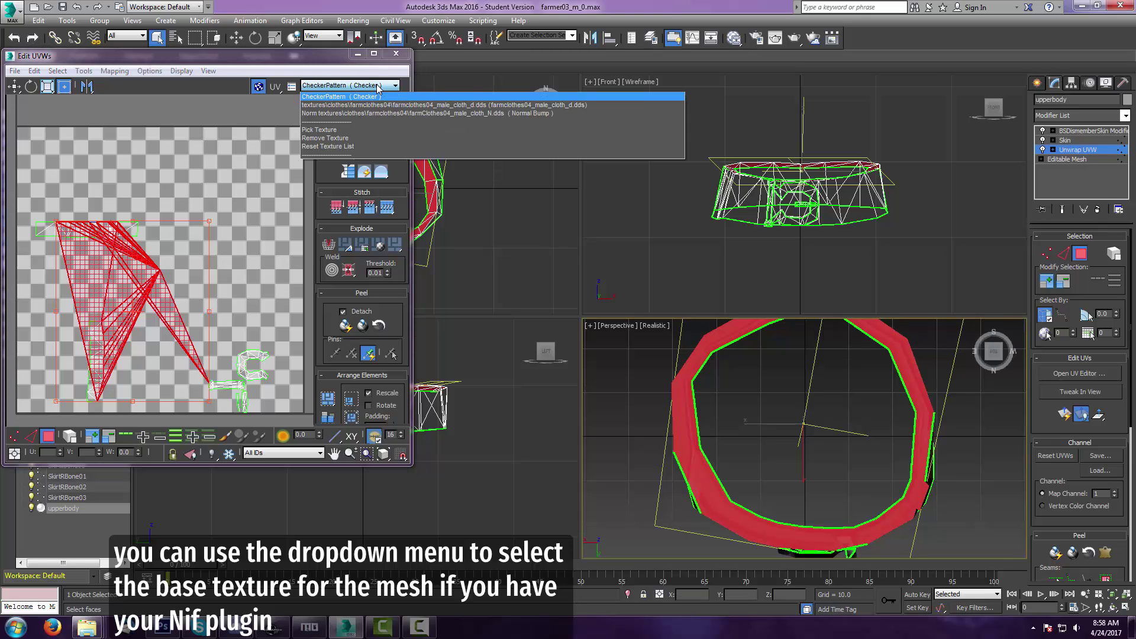
{"action": "left_click", "coordinate": [378, 107]}
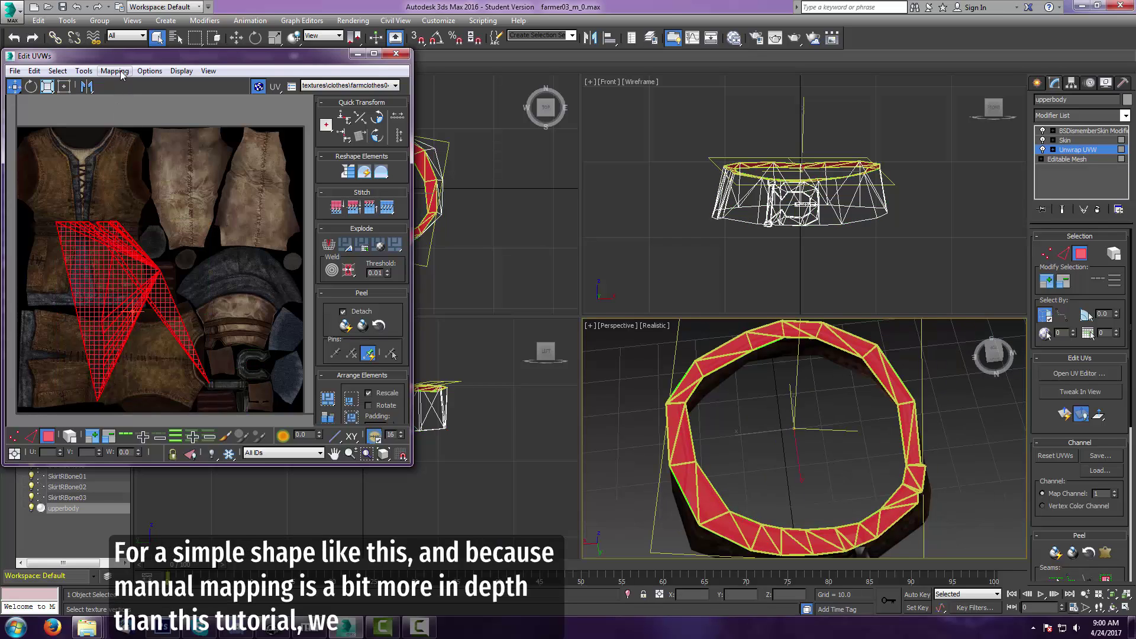
- Try Normal Mapping on the selected ring polygons and undo it
{"action": "left_click", "coordinate": [115, 71]}
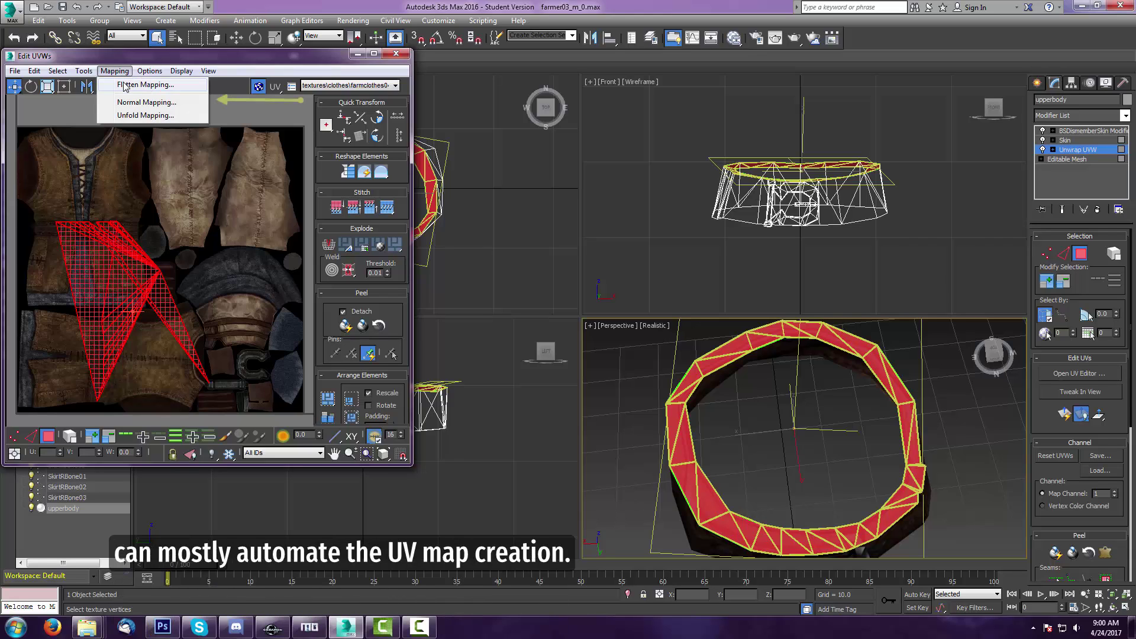
{"action": "left_click", "coordinate": [131, 103]}
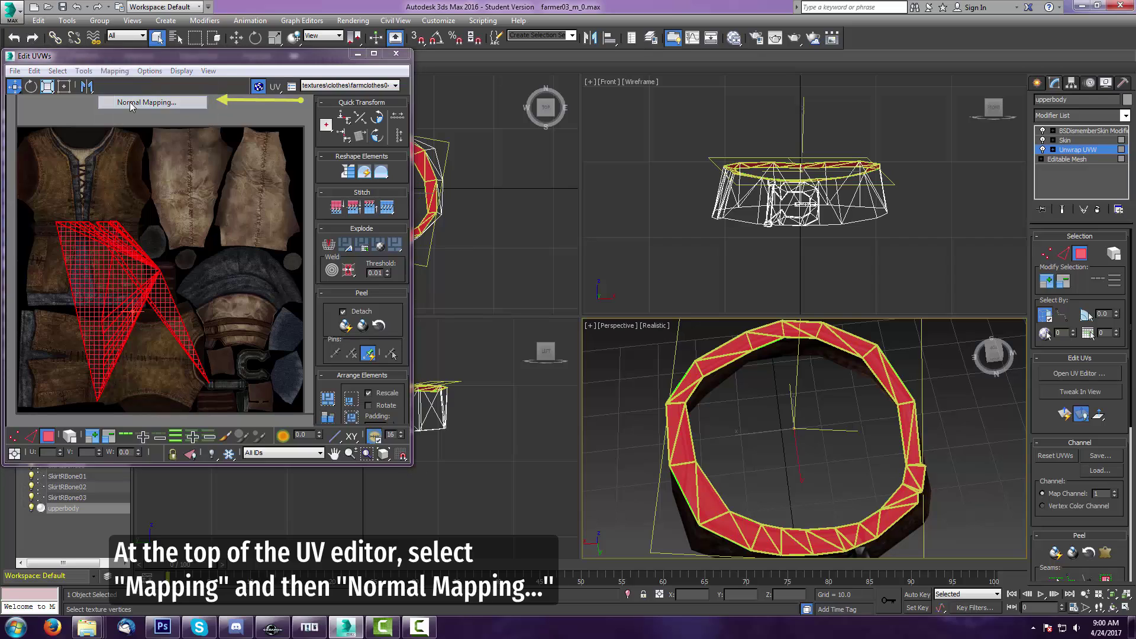
{"action": "left_click", "coordinate": [151, 65]}
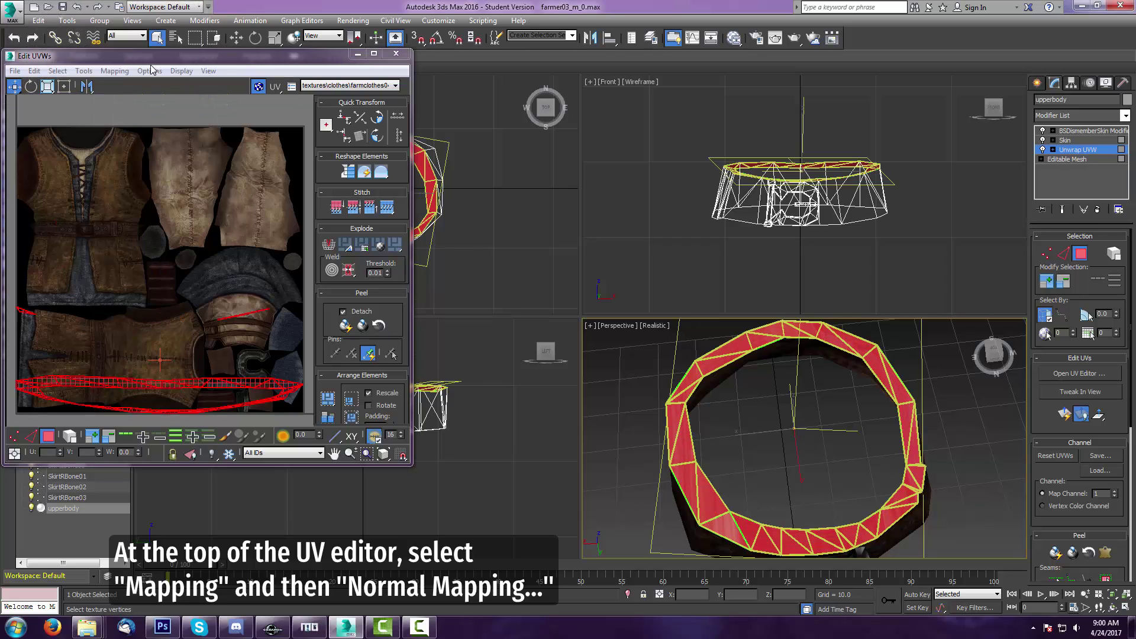
{"action": "key", "text": "ctrl+z"}
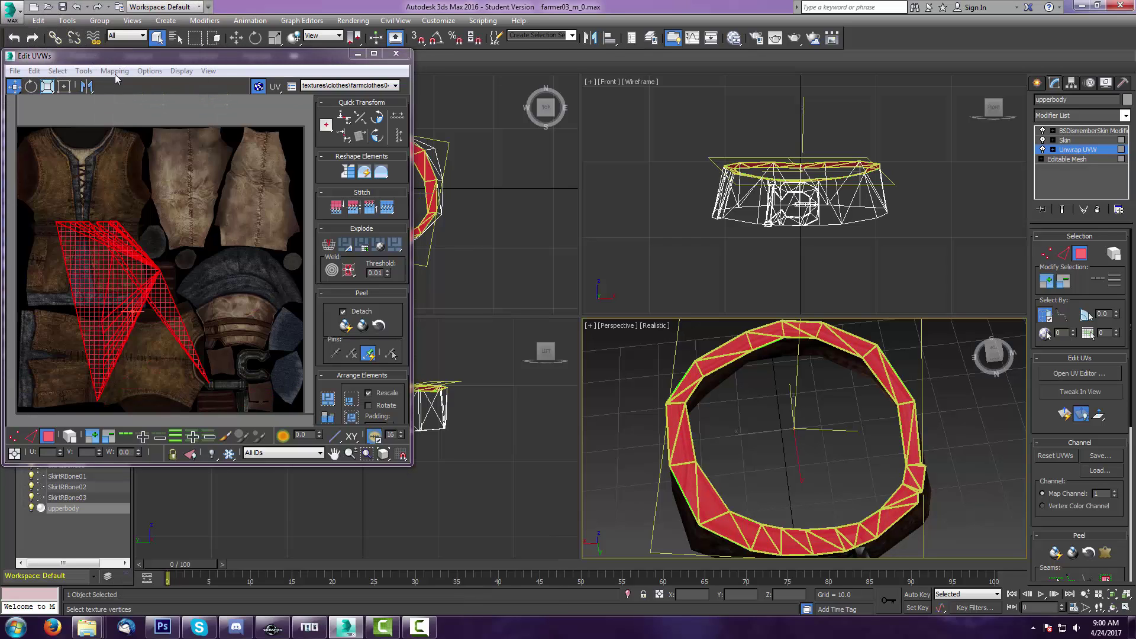
- Apply Flatten Mapping to the selected ring polygons
{"action": "left_click", "coordinate": [115, 73]}
{"action": "left_click", "coordinate": [123, 83]}
{"action": "left_click", "coordinate": [161, 86]}
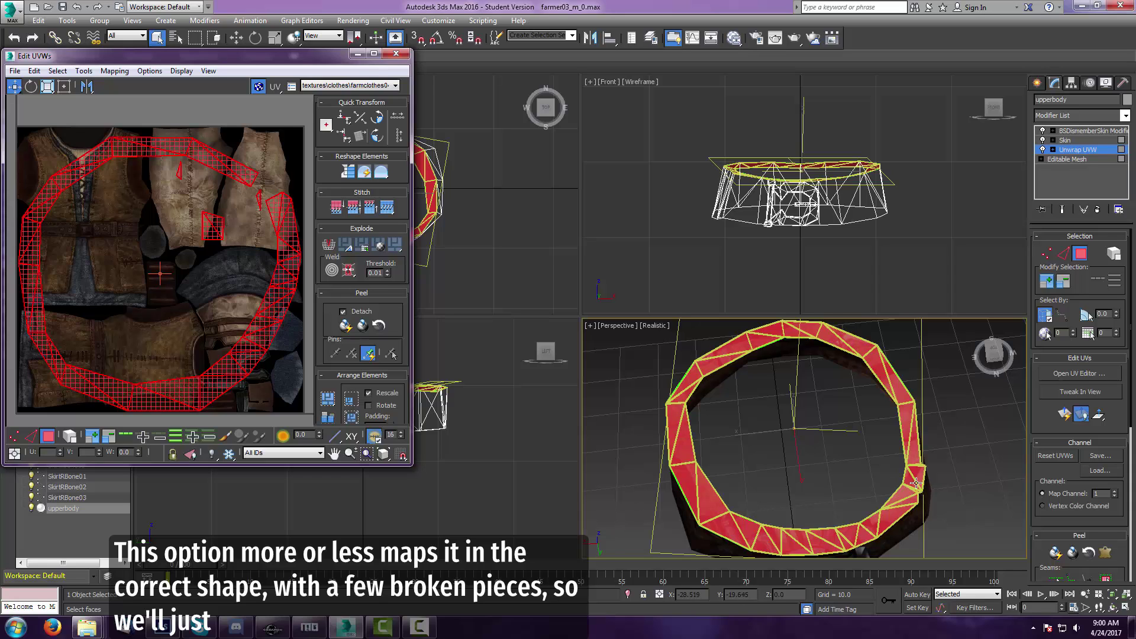
- Move the loose square UV piece from inside the ring into the ring's gap and rotate it roughly into line
{"action": "middle_click_drag", "start_coordinate": [183, 289], "coordinate": [184, 283]}
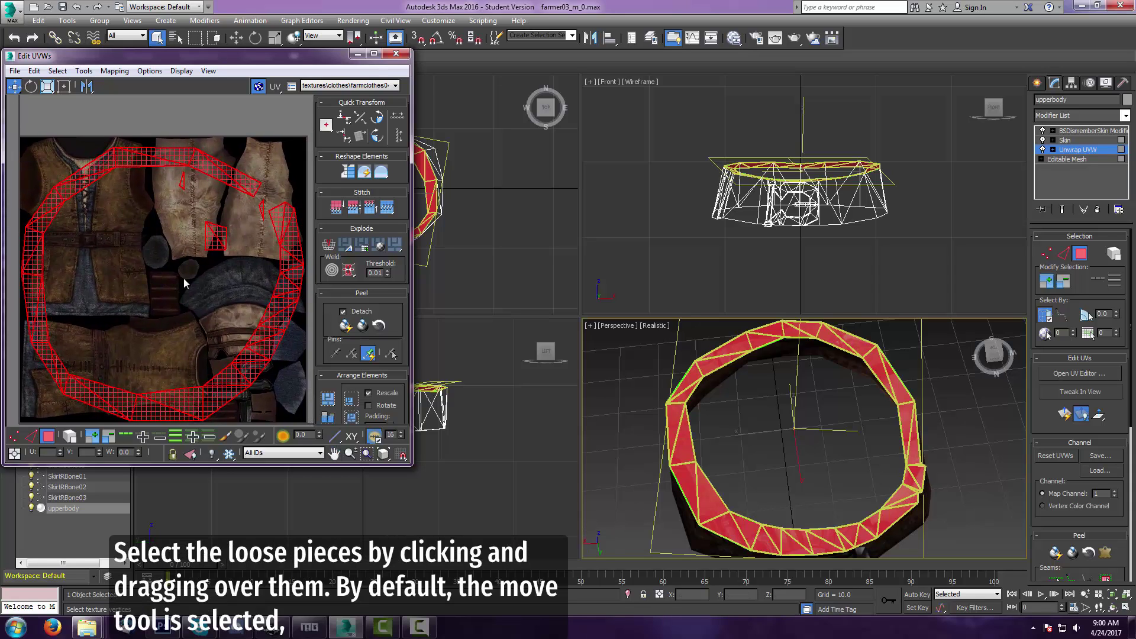
{"action": "left_click", "coordinate": [202, 219]}
{"action": "left_click_drag", "start_coordinate": [187, 216], "coordinate": [268, 200]}
{"action": "left_click", "coordinate": [31, 86]}
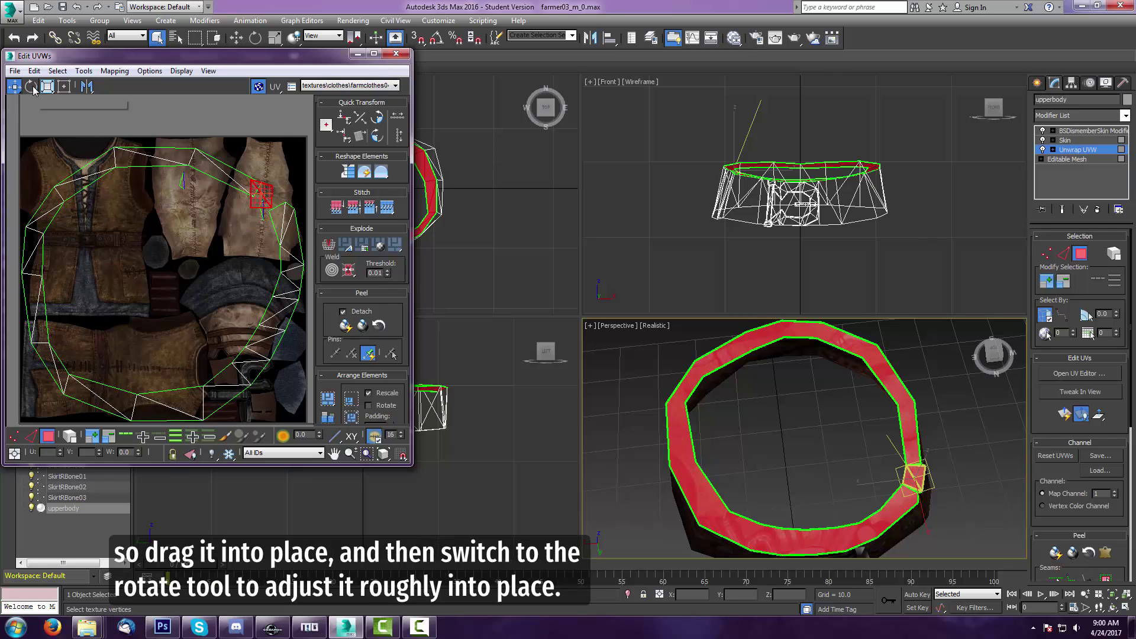
{"action": "left_click_drag", "start_coordinate": [269, 187], "coordinate": [286, 197]}
- Move the small loose triangular UV piece from inside the ring to the gap beside the square piece
{"action": "left_click", "coordinate": [183, 180]}
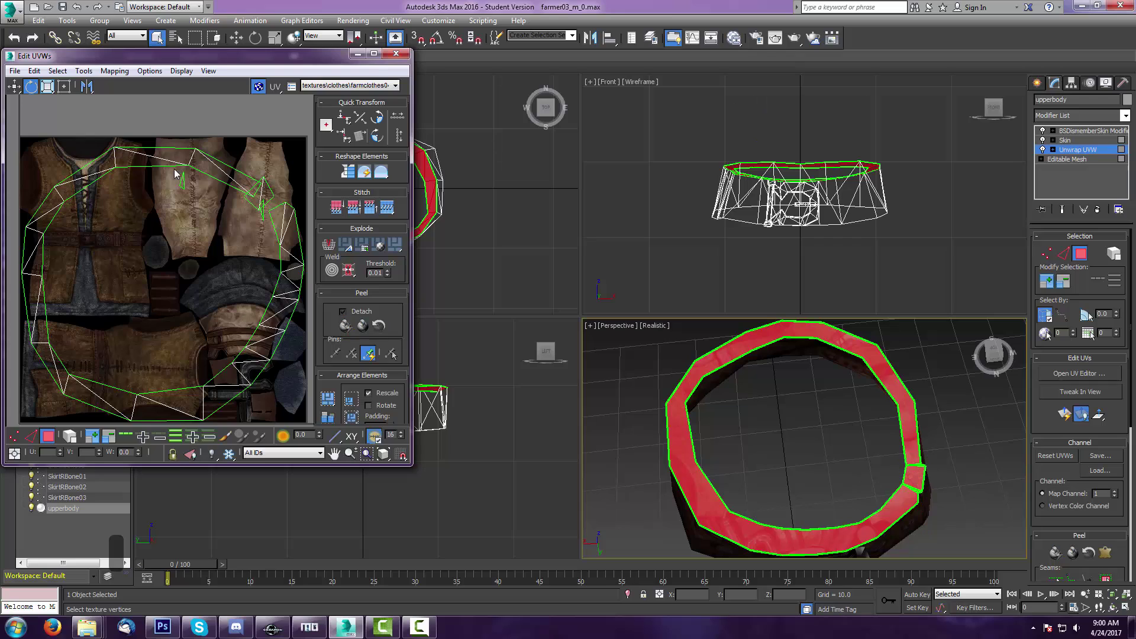
{"action": "left_click", "coordinate": [14, 87]}
{"action": "left_click_drag", "start_coordinate": [183, 180], "coordinate": [259, 200]}
{"action": "left_click", "coordinate": [31, 86]}
{"action": "left_click", "coordinate": [15, 87]}
- Fine-tune the position and rotation of the loose UV pieces in the ring's gap and deselect them
{"action": "left_click", "coordinate": [255, 195]}
{"action": "left_click", "coordinate": [265, 194], "text": "ctrl"}
{"action": "left_click", "coordinate": [65, 87]}
{"action": "left_click", "coordinate": [14, 86]}
{"action": "left_click", "coordinate": [277, 217]}
{"action": "left_click", "coordinate": [261, 212]}
{"action": "left_click", "coordinate": [31, 87]}
{"action": "left_click", "coordinate": [14, 87]}
{"action": "left_click", "coordinate": [31, 87]}
{"action": "left_click", "coordinate": [14, 87]}
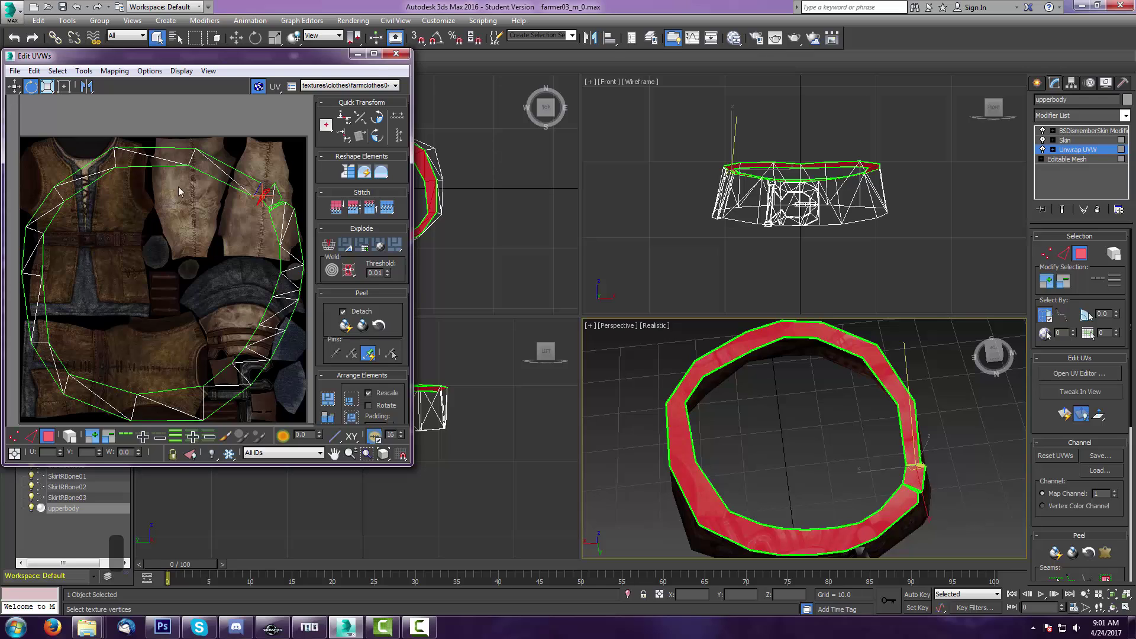
{"action": "left_click", "coordinate": [25, 139]}
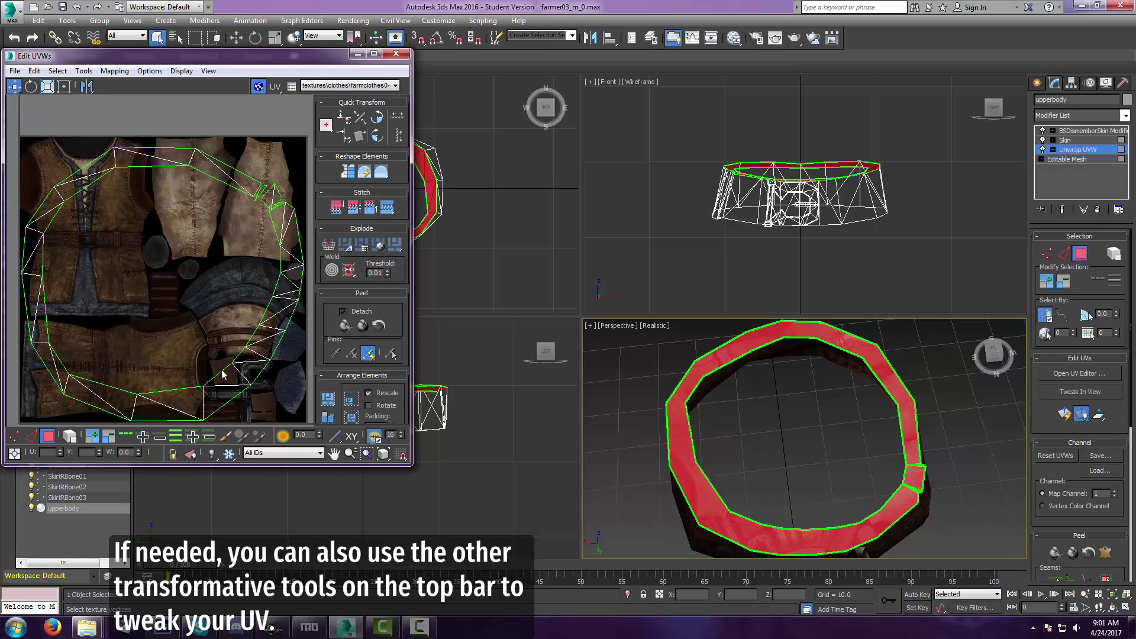
- Select all the ring's UV polygons and scale them down uniformly to about a third of the texture's width
{"action": "key", "text": "ctrl+a"}
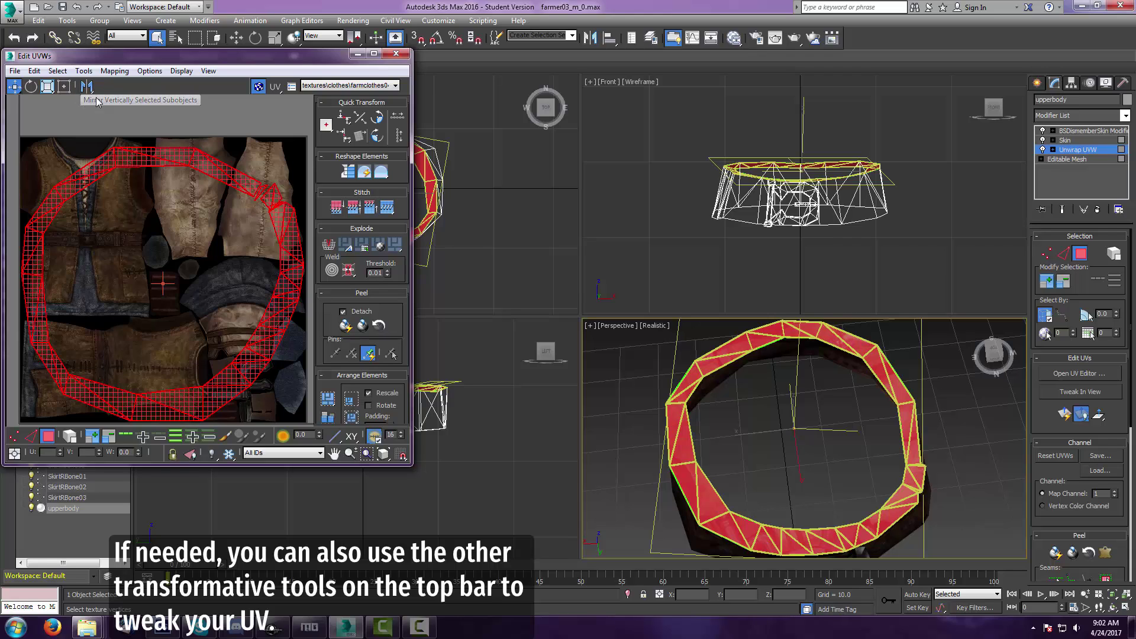
{"action": "left_click", "coordinate": [47, 87]}
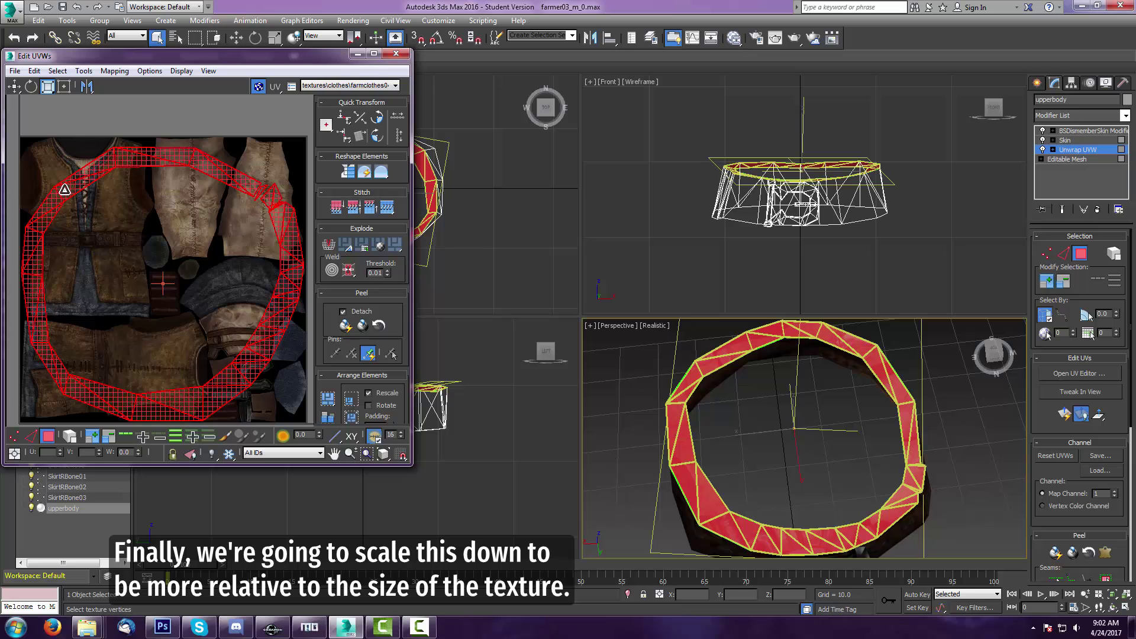
{"action": "left_click_drag", "start_coordinate": [67, 195], "coordinate": [713, 441]}
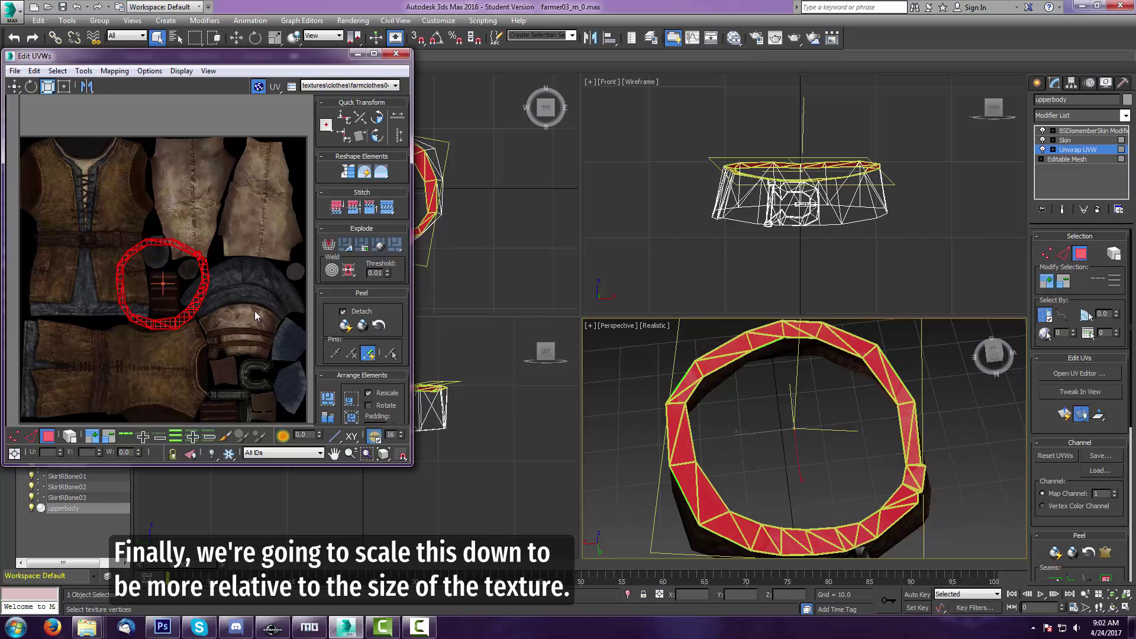
{"action": "left_click_drag", "start_coordinate": [204, 297], "coordinate": [193, 290]}
- Move the scaled ring UVs onto the light cloth sleeves of the texture and close the UV editor
{"action": "left_click", "coordinate": [14, 86]}
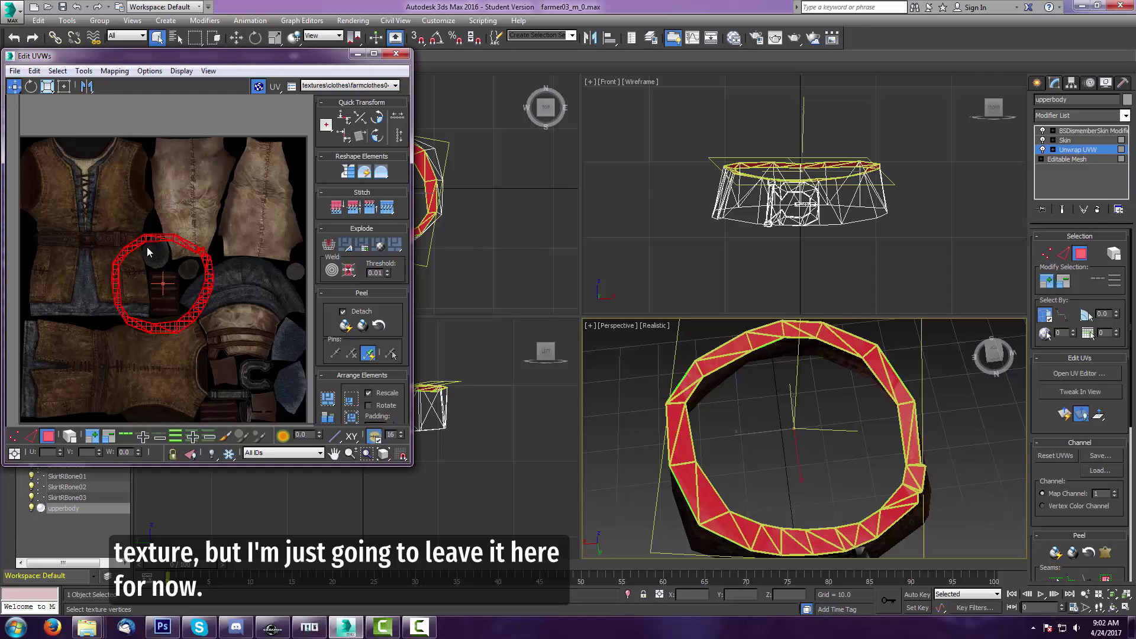
{"action": "left_click_drag", "start_coordinate": [149, 241], "coordinate": [195, 153]}
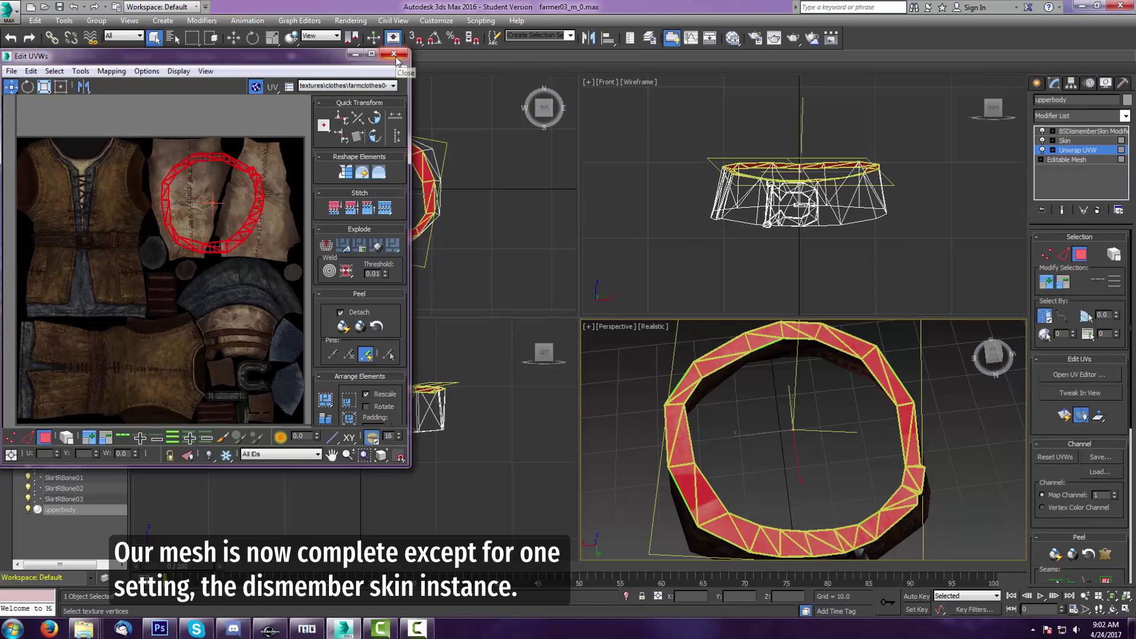
{"action": "left_click", "coordinate": [396, 55]}
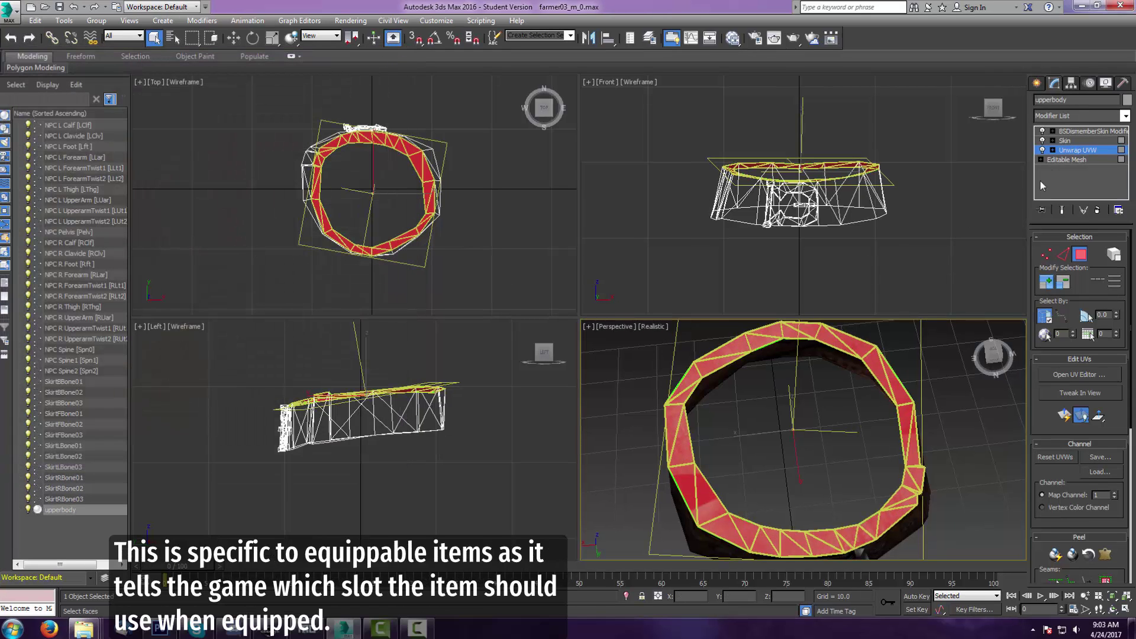
{"action": "left_click", "coordinate": [1072, 135]}
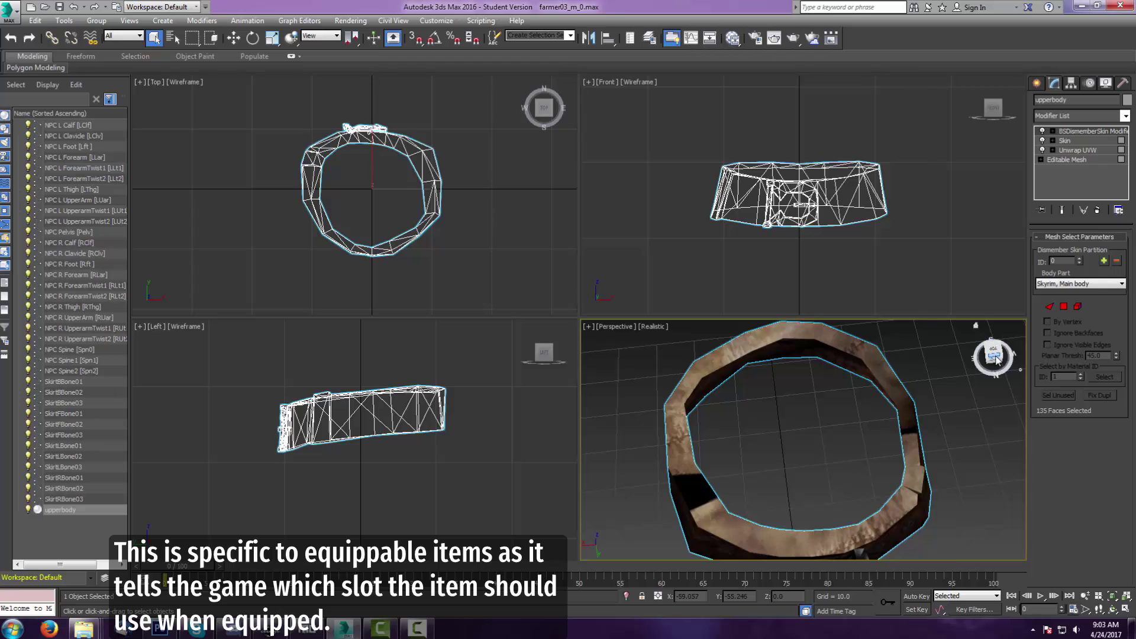
{"action": "mouse_move", "coordinate": [997, 354]}
{"action": "left_mouse_down"}
{"action": "mouse_move", "coordinate": [992, 326]}
{"action": "mouse_move", "coordinate": [993, 336]}
{"action": "left_mouse_up"}
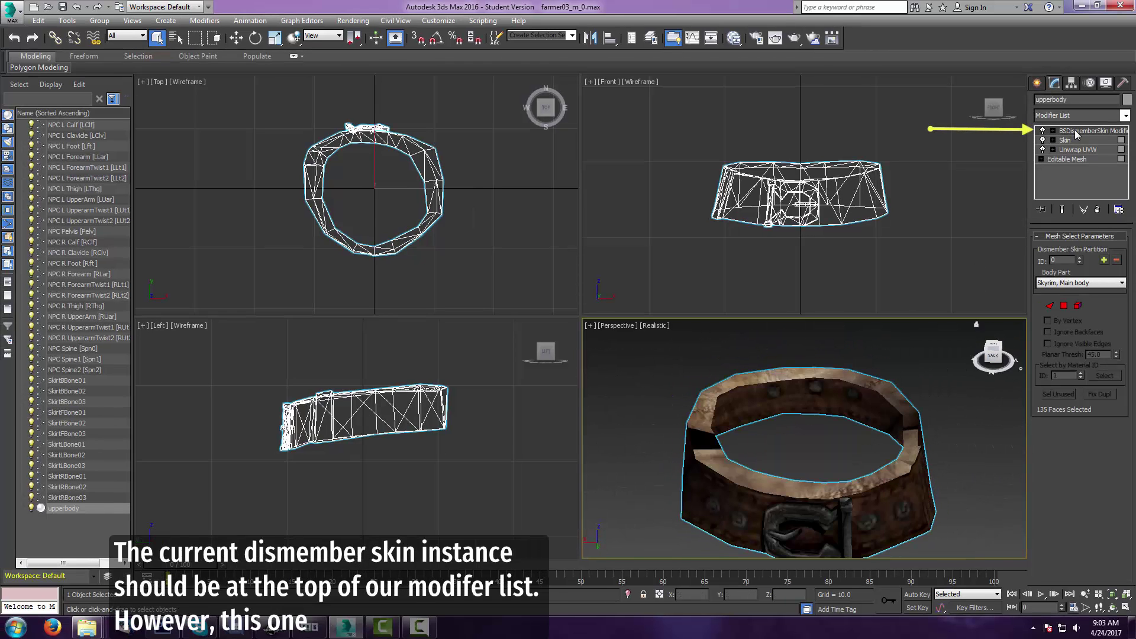
- Delete the existing BSDismemberSkin modifier from the upperbody mesh
{"action": "left_click", "coordinate": [1075, 130]}
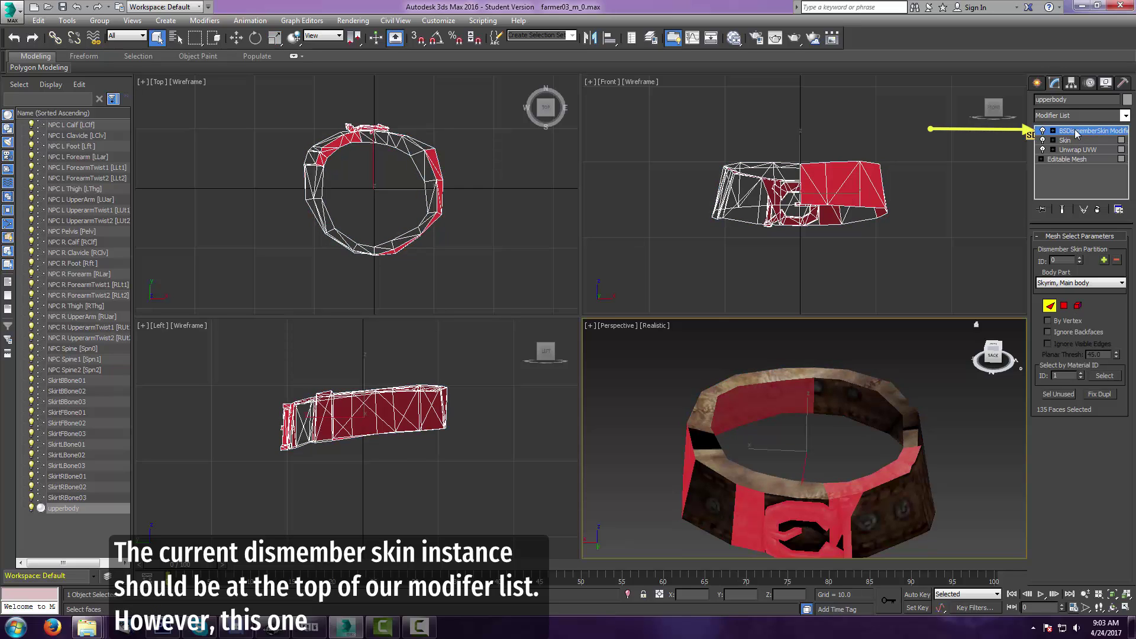
{"action": "right_click", "coordinate": [1076, 134]}
{"action": "left_click", "coordinate": [1117, 446]}
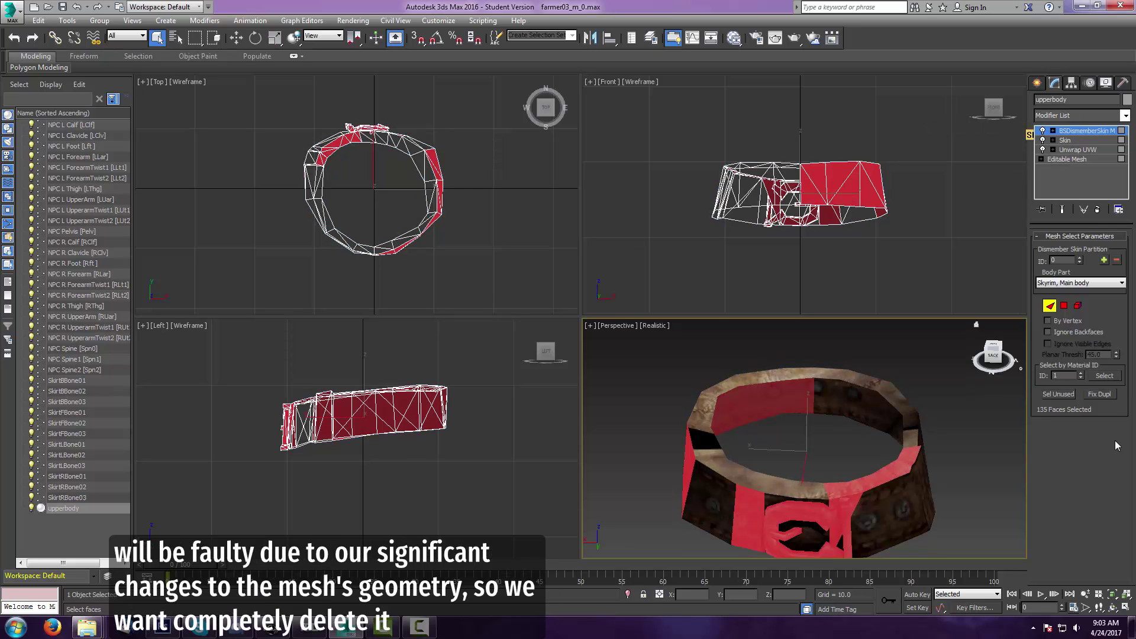
{"action": "right_click", "coordinate": [1083, 134]}
{"action": "left_click", "coordinate": [1005, 150]}
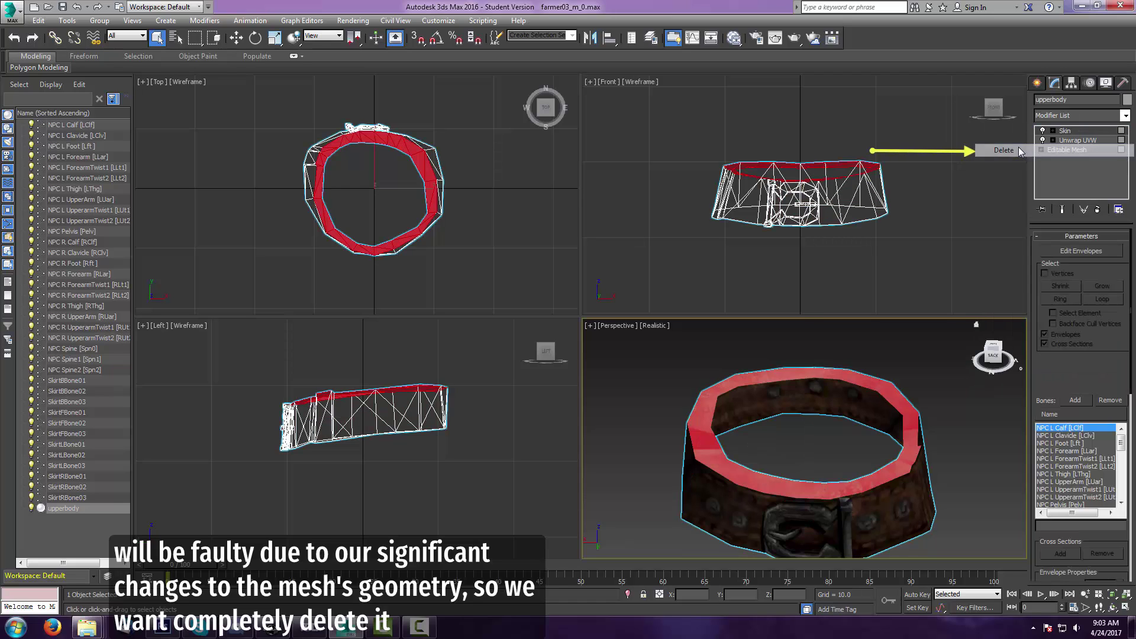
- Add a new BSDismemberSkin Modifier and assign all of the belt's faces to the body part Skyrim, Main body
{"action": "left_click", "coordinate": [1125, 117]}
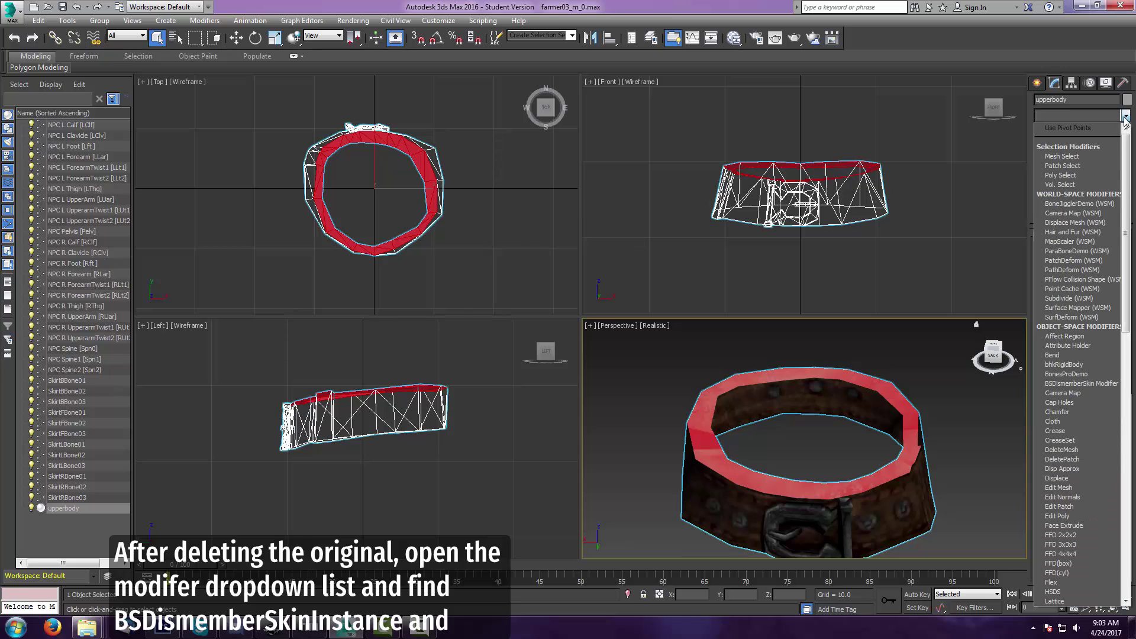
{"action": "left_click", "coordinate": [1101, 384]}
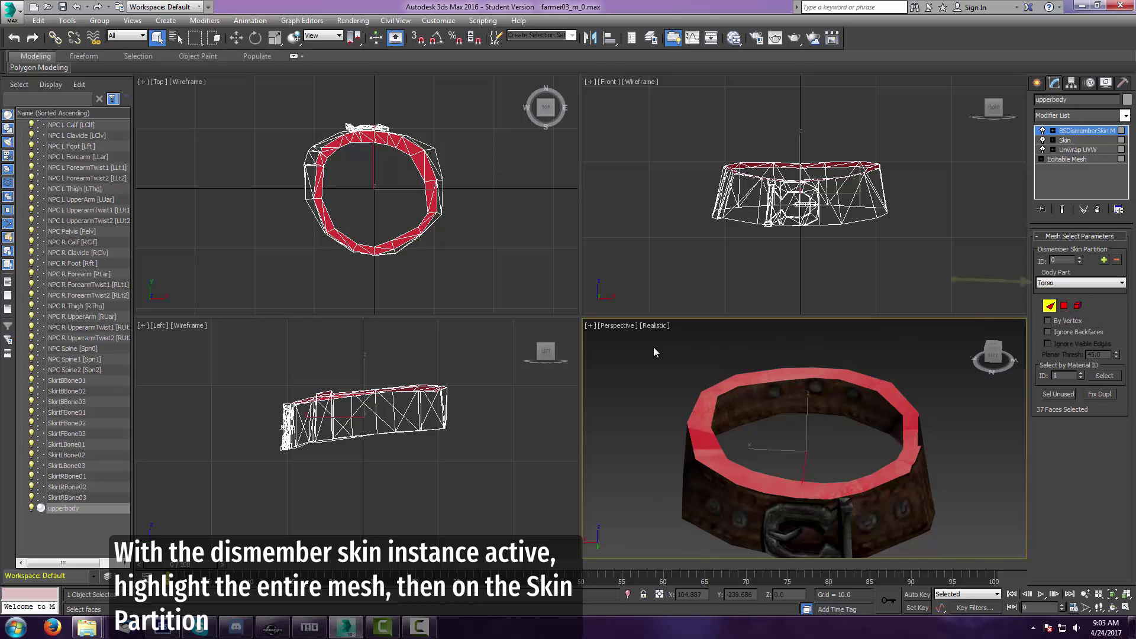
{"action": "mouse_move", "coordinate": [653, 347]}
{"action": "left_mouse_down"}
{"action": "mouse_move", "coordinate": [1018, 577]}
{"action": "mouse_move", "coordinate": [1008, 571]}
{"action": "left_mouse_up"}
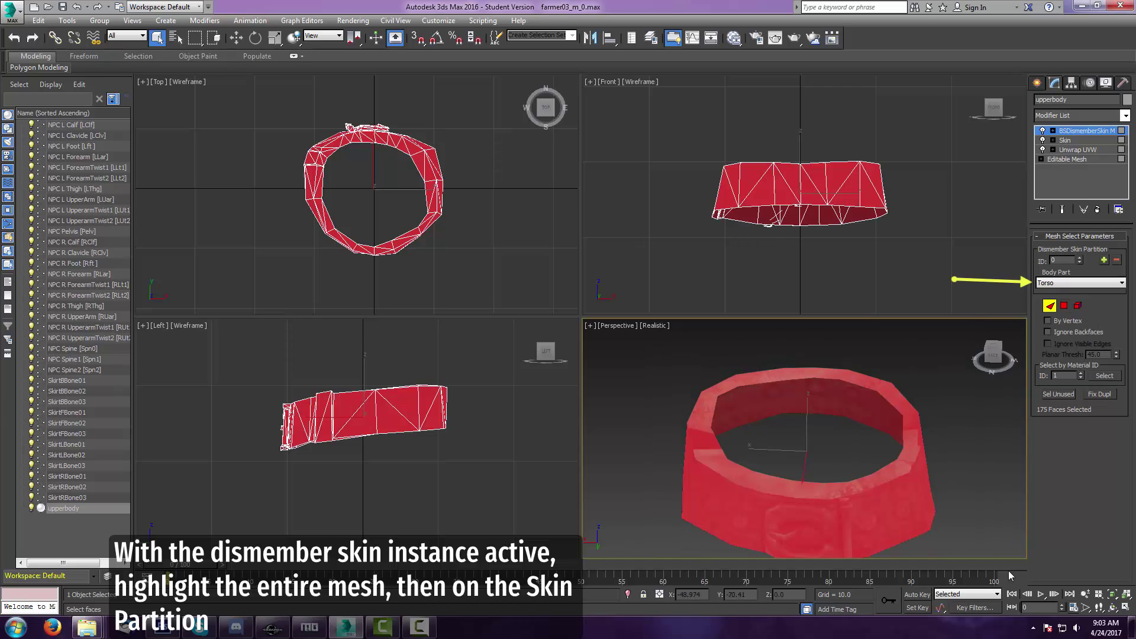
{"action": "left_click", "coordinate": [1065, 284]}
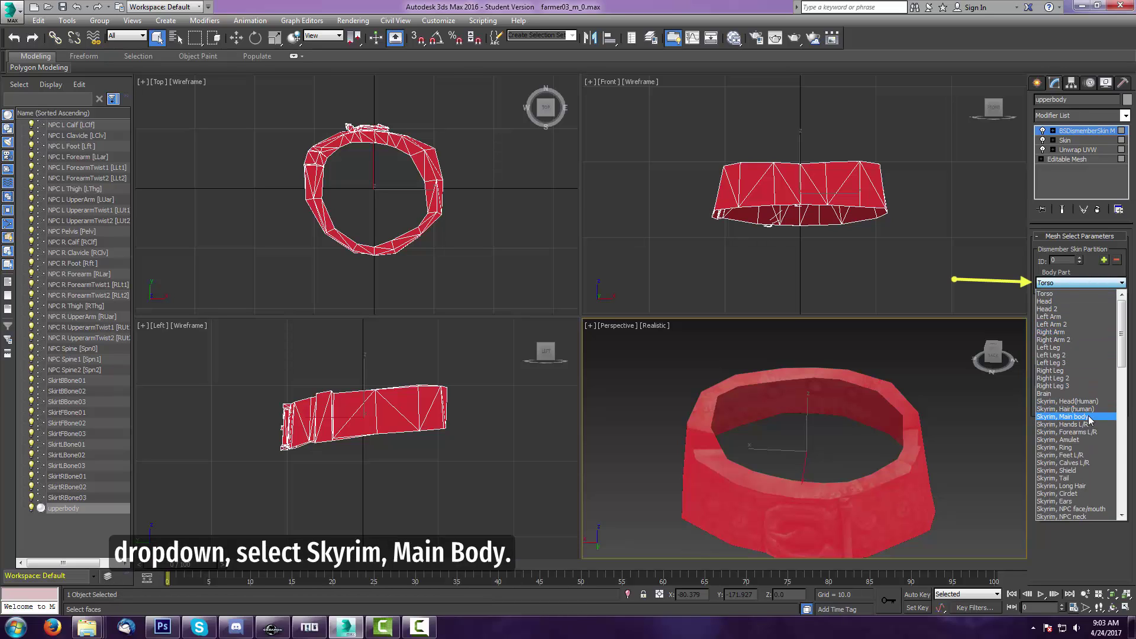
{"action": "left_click", "coordinate": [1090, 417]}
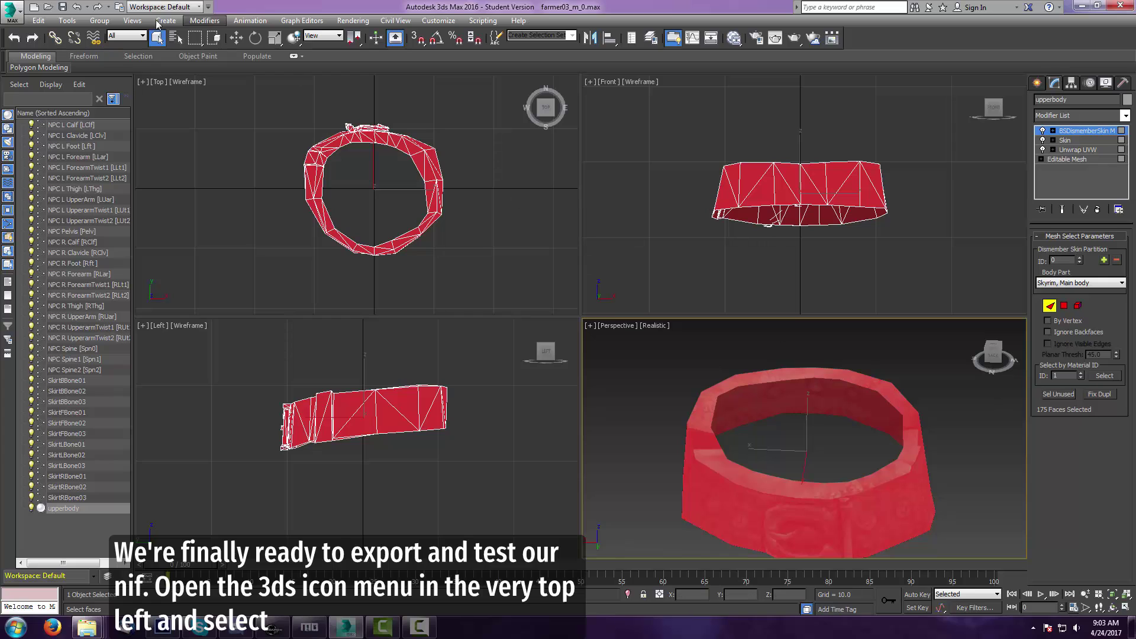
- Export the belt to the KV folder as farmer03_m_0 in Netimmerse/Gamebryo (*.KF,*.NIF) format
{"action": "left_click", "coordinate": [11, 11]}
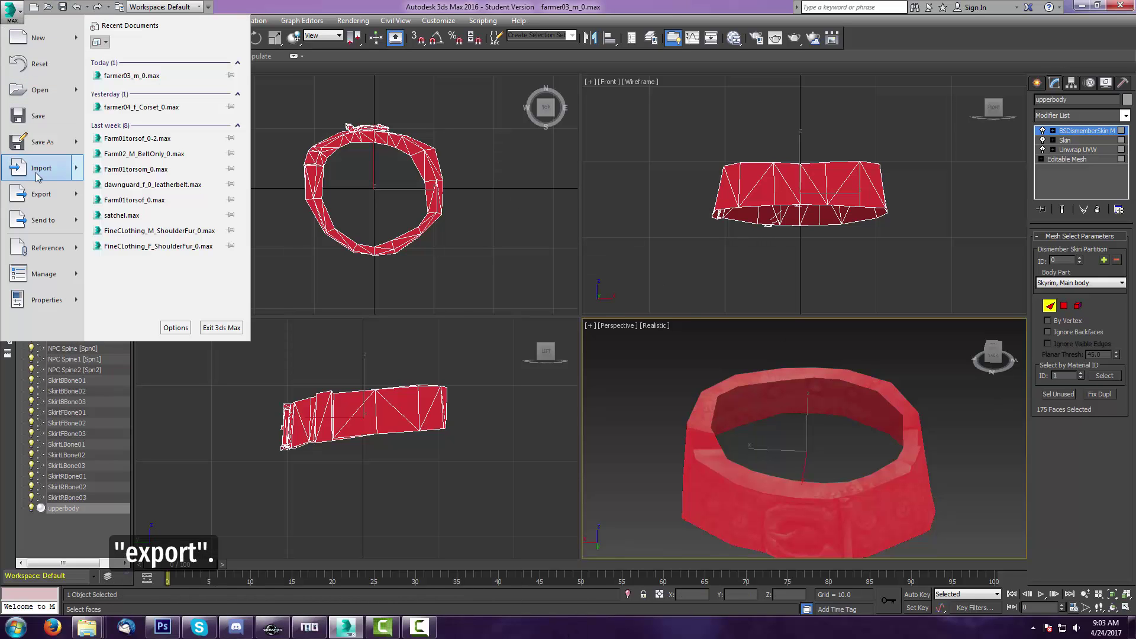
{"action": "left_click", "coordinate": [41, 194]}
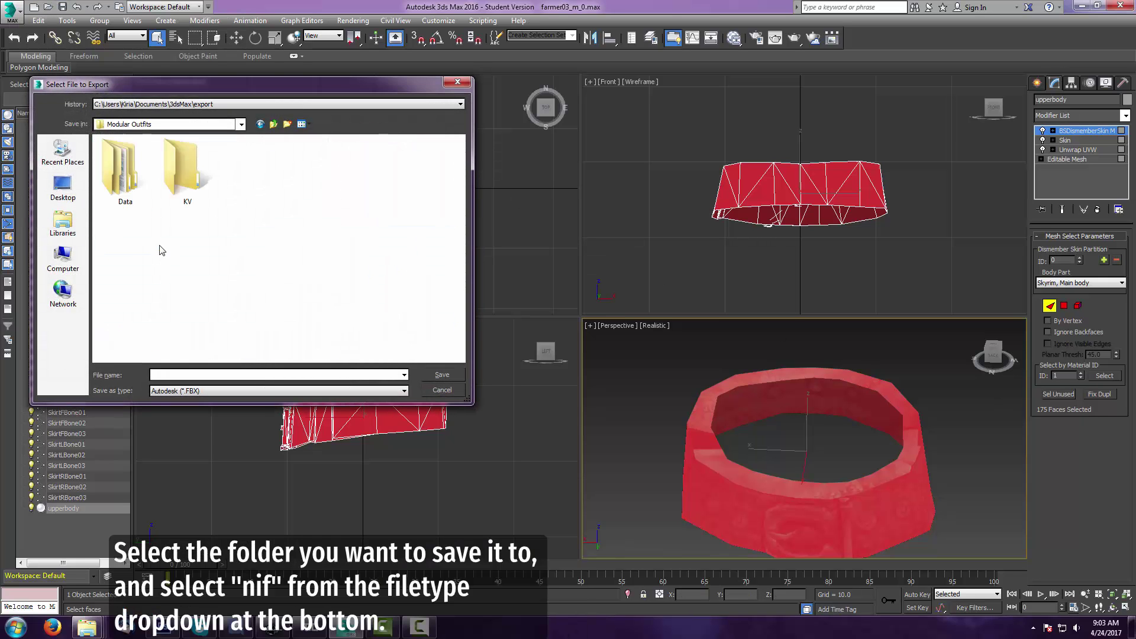
{"action": "double_click", "coordinate": [174, 163]}
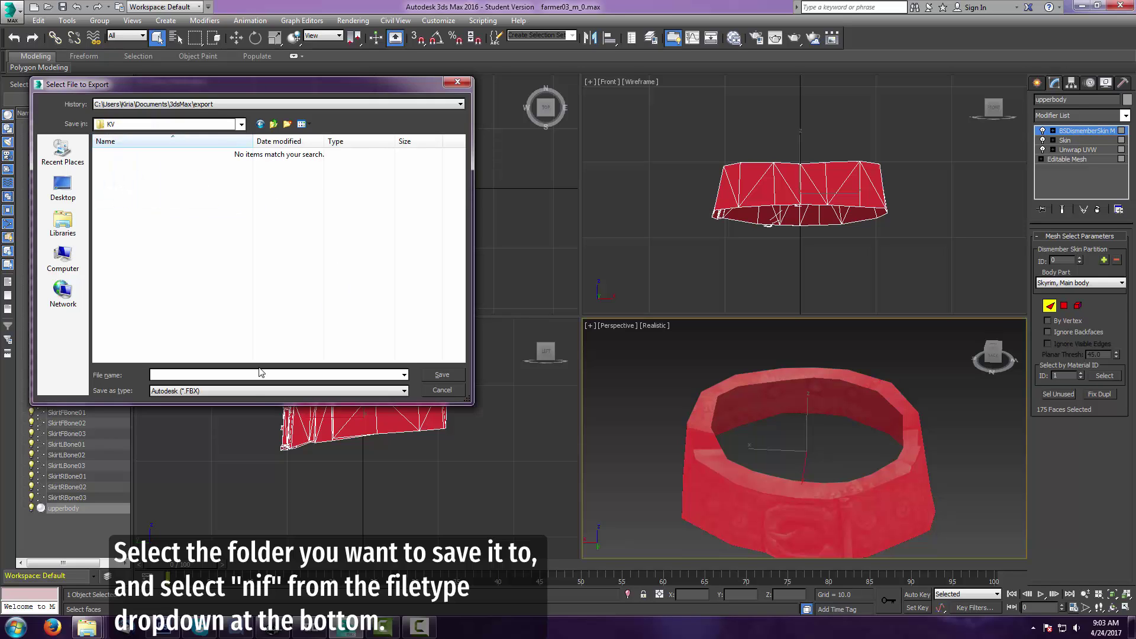
{"action": "left_click", "coordinate": [250, 392]}
{"action": "left_click", "coordinate": [268, 489]}
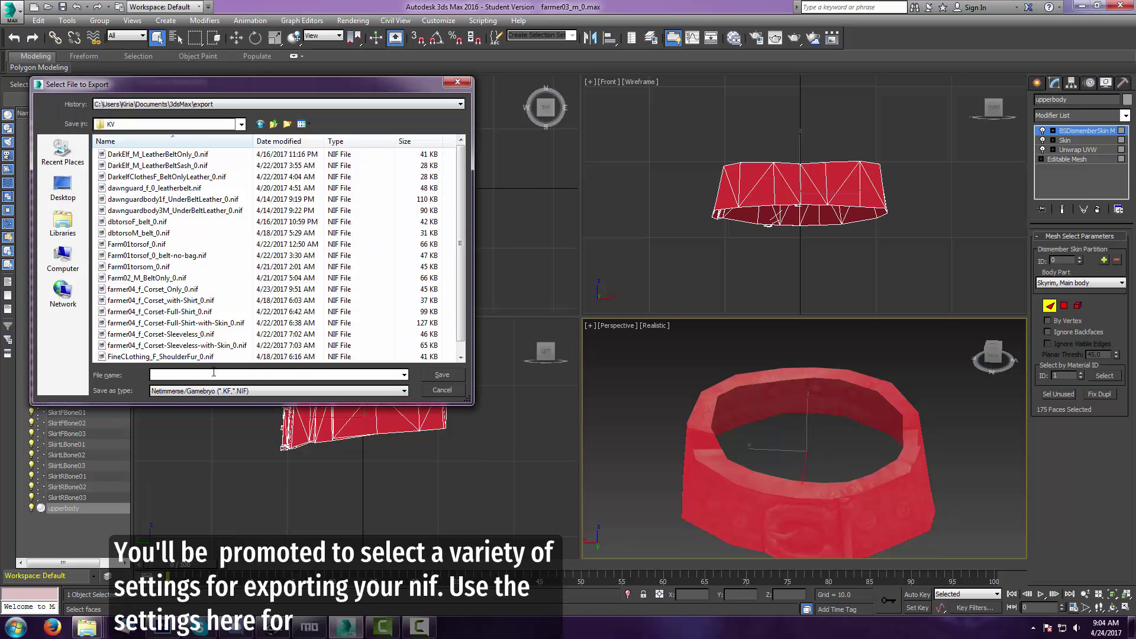
{"action": "left_click", "coordinate": [213, 374]}
{"action": "type", "text": "farmer03_m_0"}
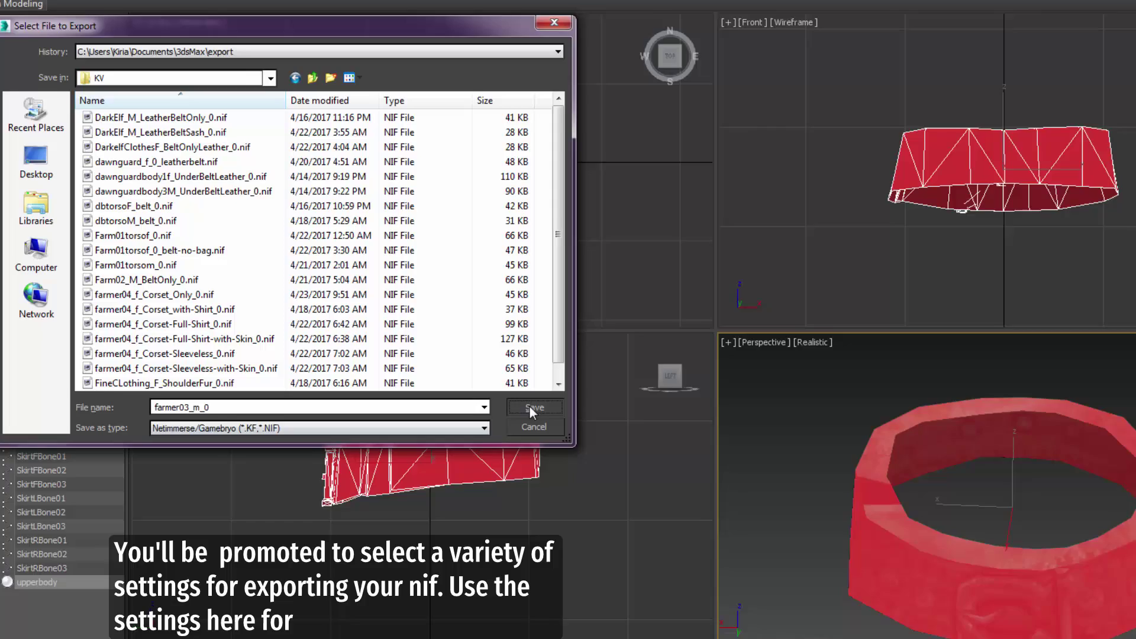
{"action": "left_click", "coordinate": [442, 375]}
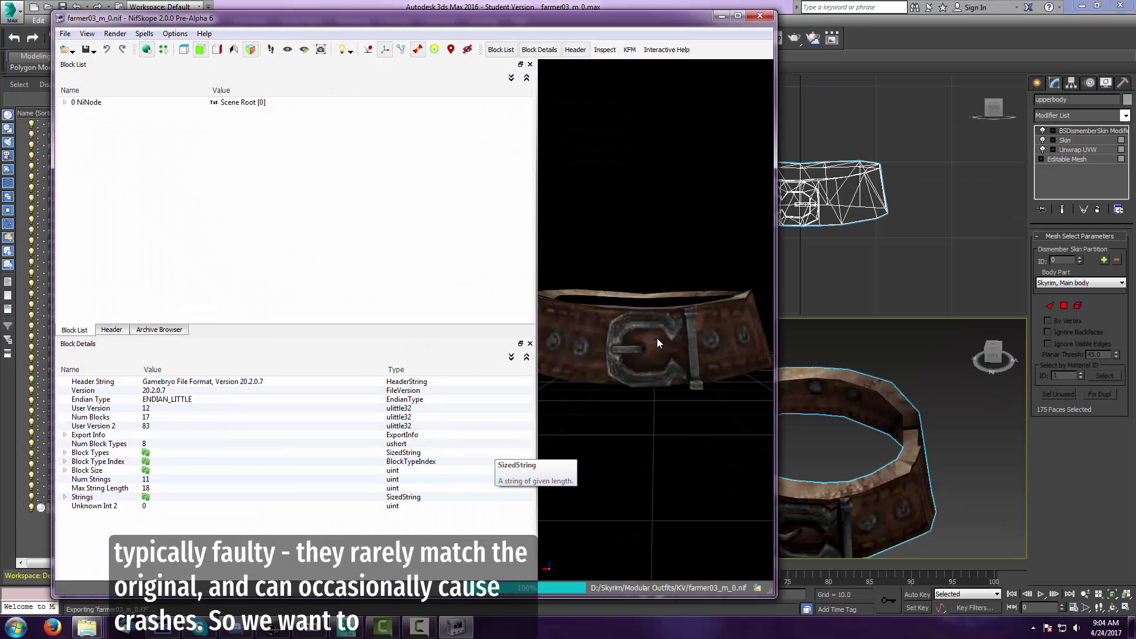
- Switch to the BeltsMostly folder in the file explorer and open farmer04_m_0.nif in NifSkope
{"action": "left_click_drag", "start_coordinate": [658, 343], "coordinate": [589, 265]}
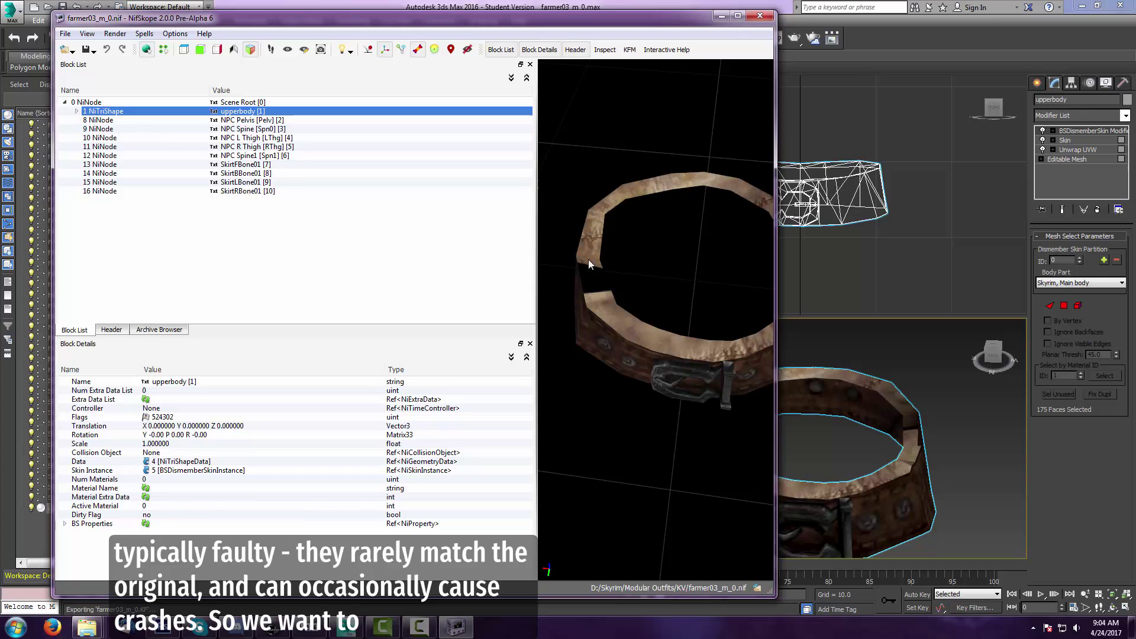
{"action": "left_click", "coordinate": [87, 627]}
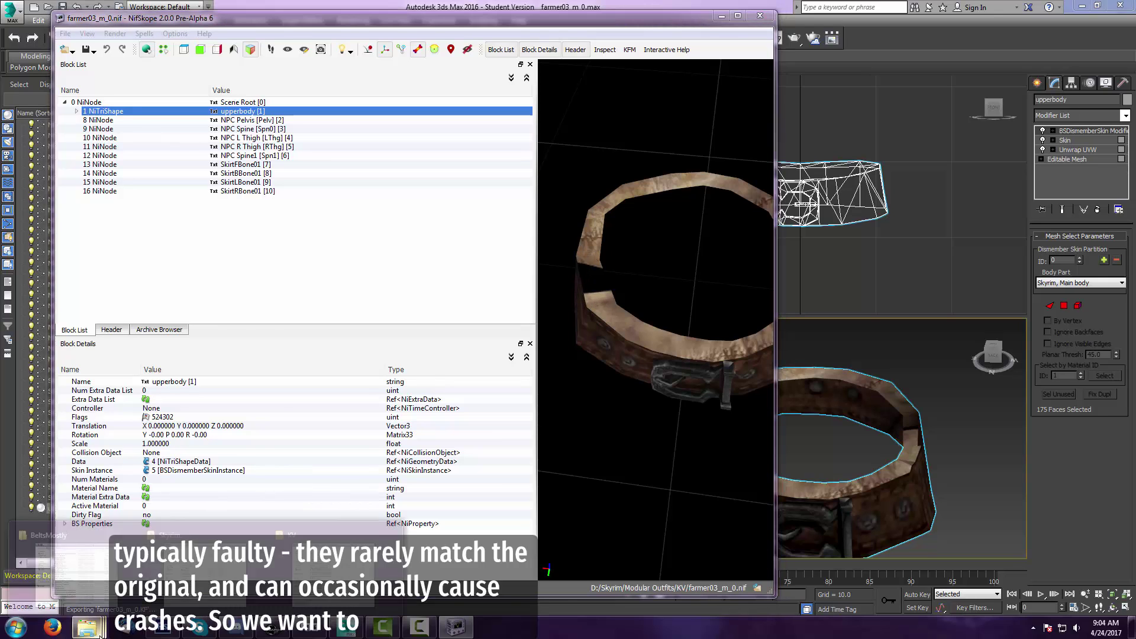
{"action": "left_click", "coordinate": [83, 549]}
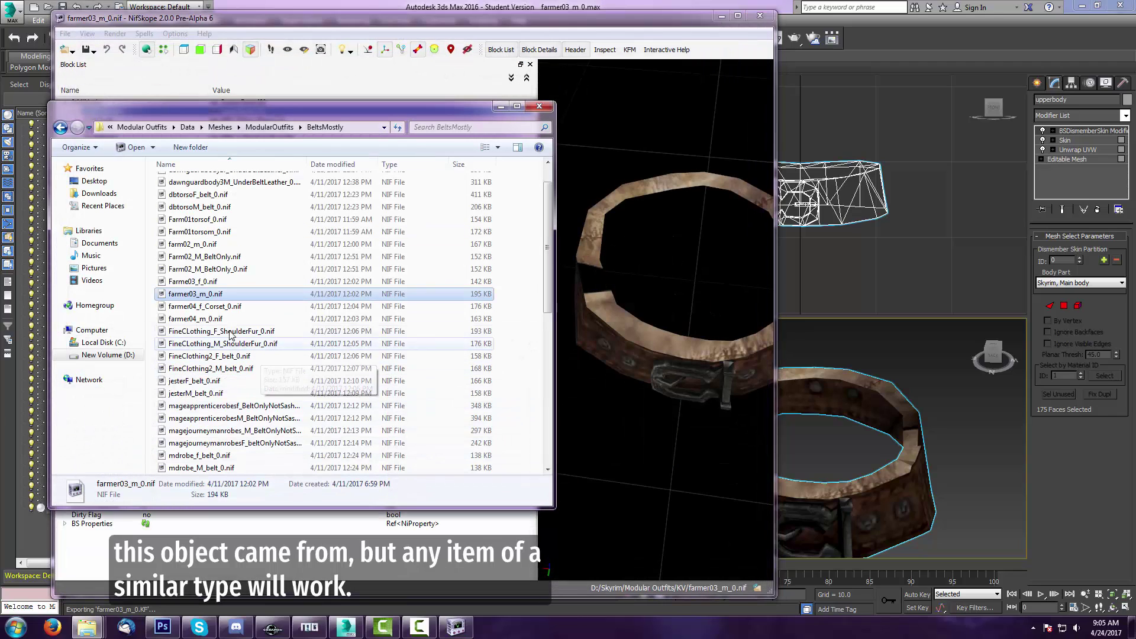
{"action": "left_click", "coordinate": [228, 323]}
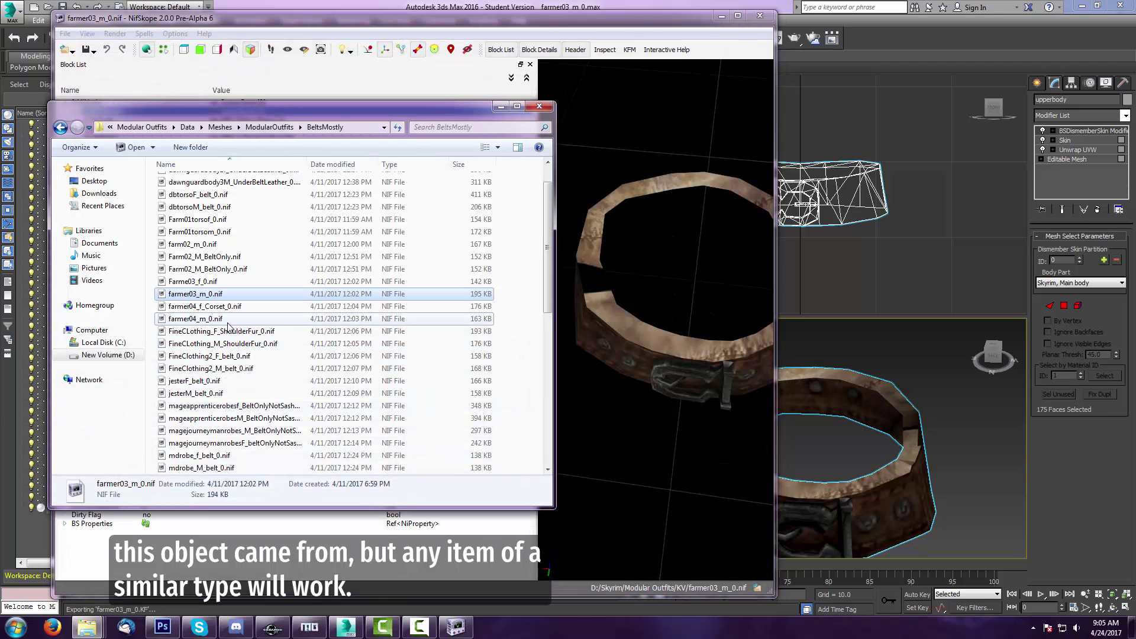
{"action": "left_click", "coordinate": [228, 322]}
{"action": "double_click", "coordinate": [251, 321]}
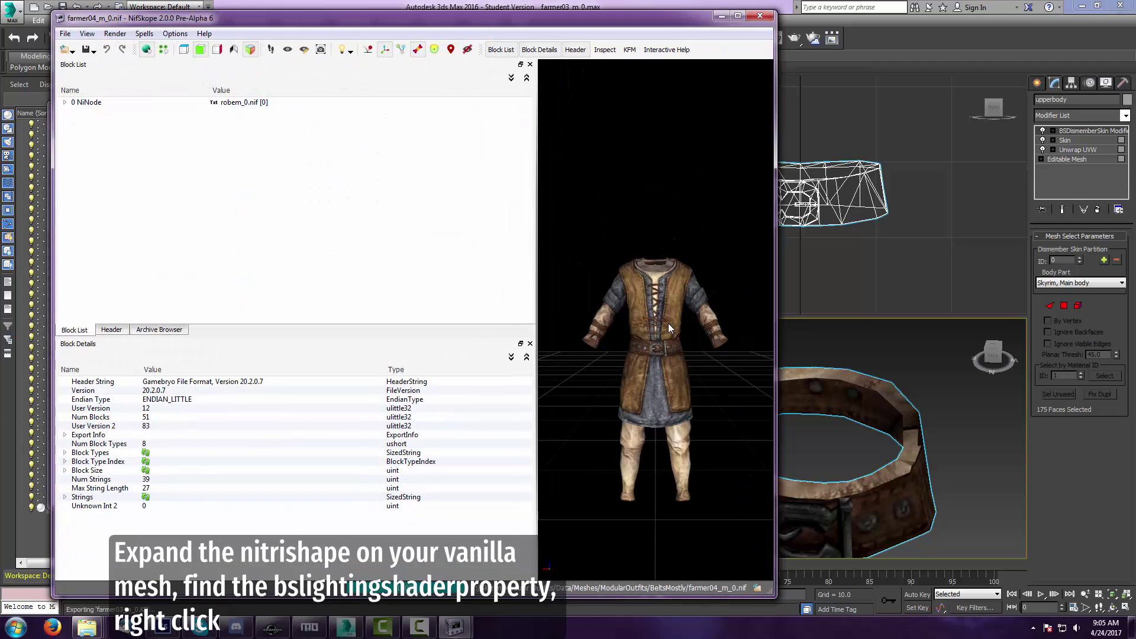
- Copy the BSLightingShaderProperty branch from the upperbody NiTriShape of farmer04_m_0.nif
{"action": "left_click", "coordinate": [669, 324]}
{"action": "left_click", "coordinate": [76, 121]}
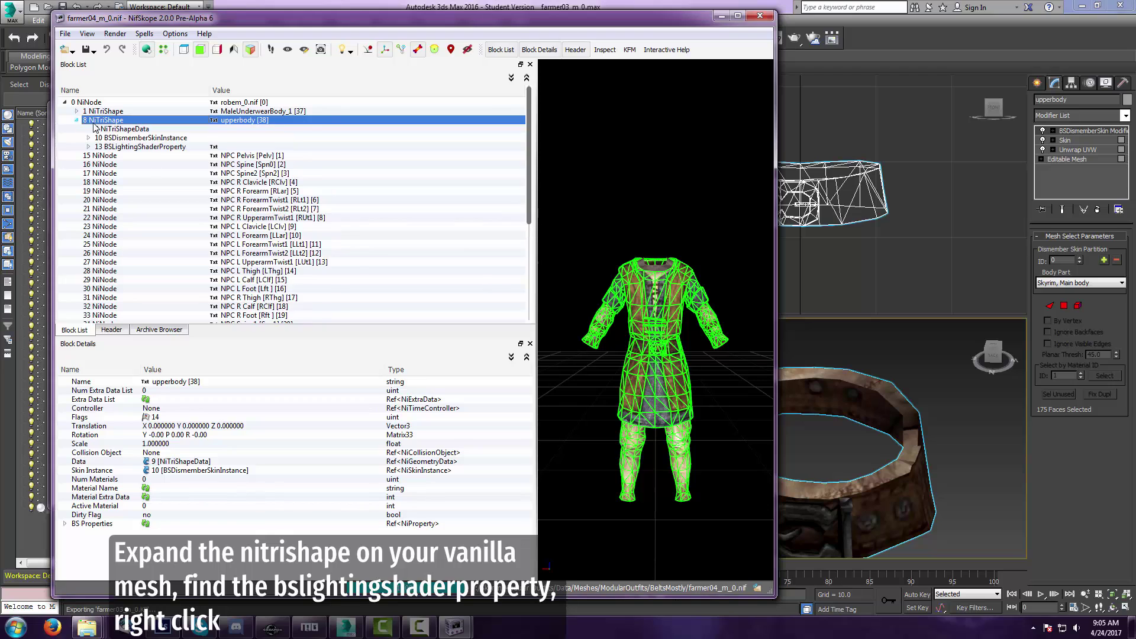
{"action": "left_click", "coordinate": [121, 147]}
{"action": "right_click", "coordinate": [121, 147]}
{"action": "mouse_move", "coordinate": [148, 151]}
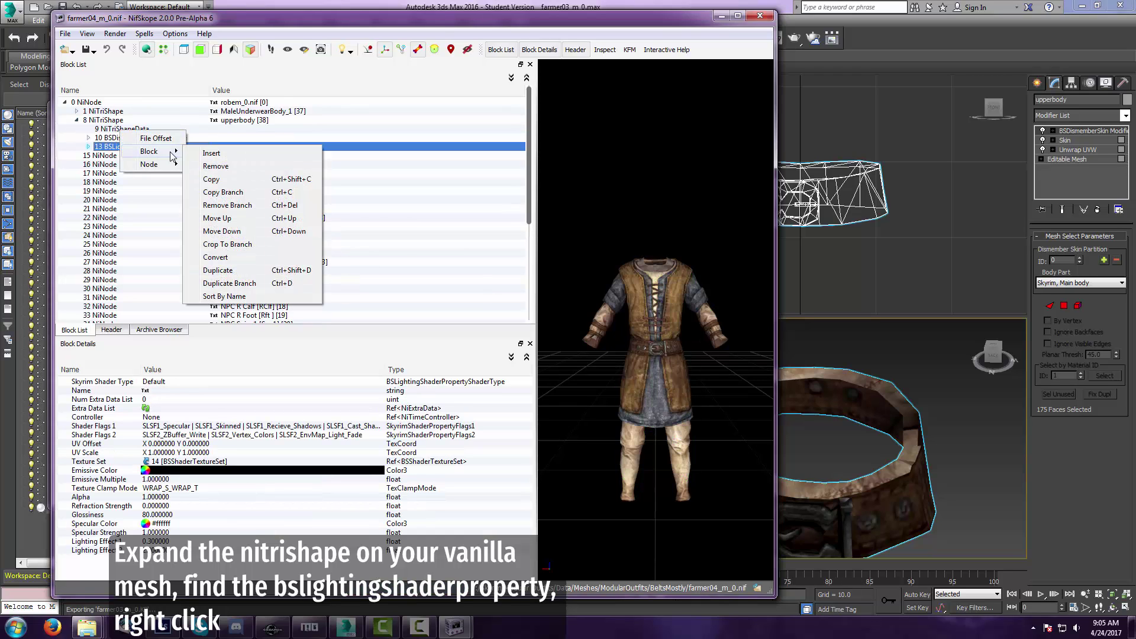
{"action": "left_click", "coordinate": [237, 193]}
- Switch to the farmer03_m_0.nif window and remove the BSLightingShaderProperty branch from its upperbody NiTriShape
{"action": "mouse_move", "coordinate": [454, 628]}
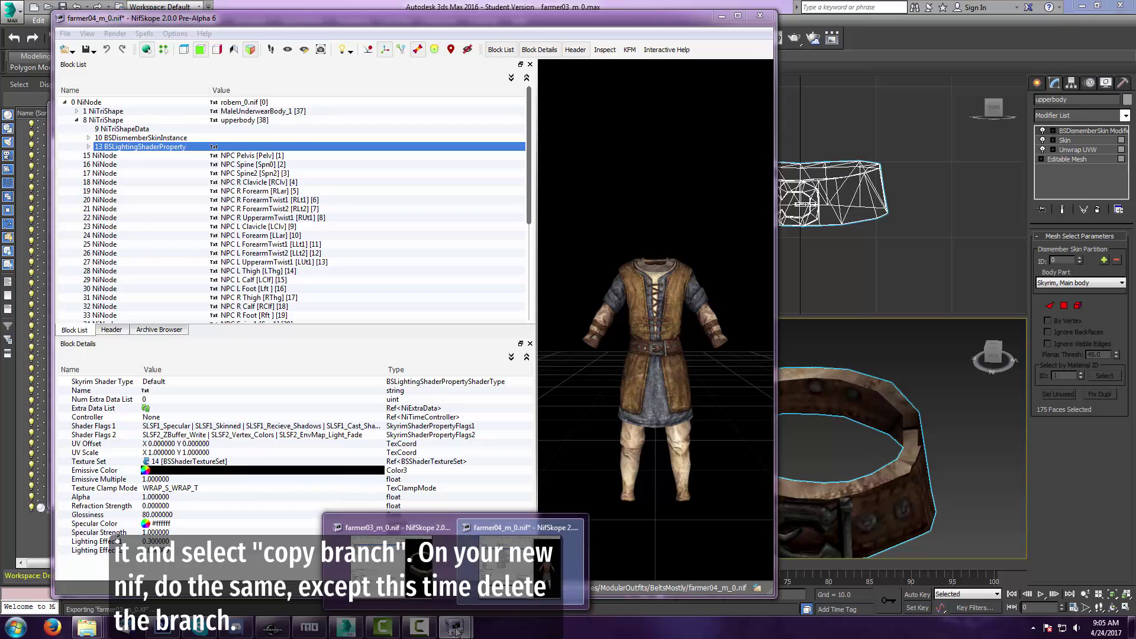
{"action": "left_click", "coordinate": [417, 565]}
{"action": "left_click_drag", "start_coordinate": [664, 328], "coordinate": [666, 258]}
{"action": "left_click", "coordinate": [77, 111]}
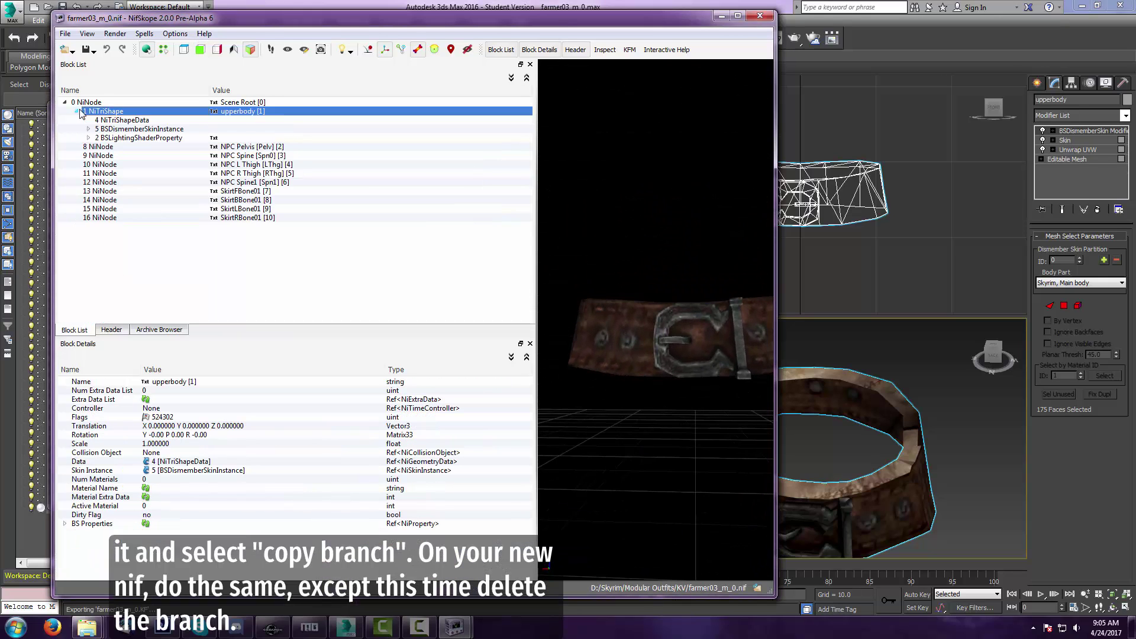
{"action": "right_click", "coordinate": [128, 140]}
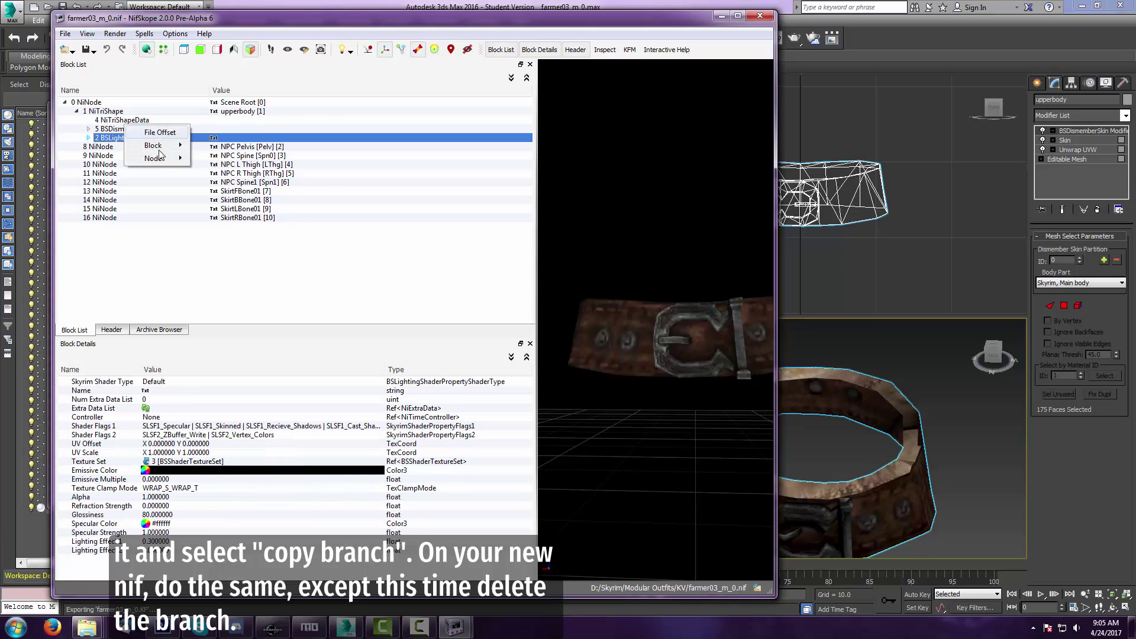
{"action": "mouse_move", "coordinate": [155, 146]}
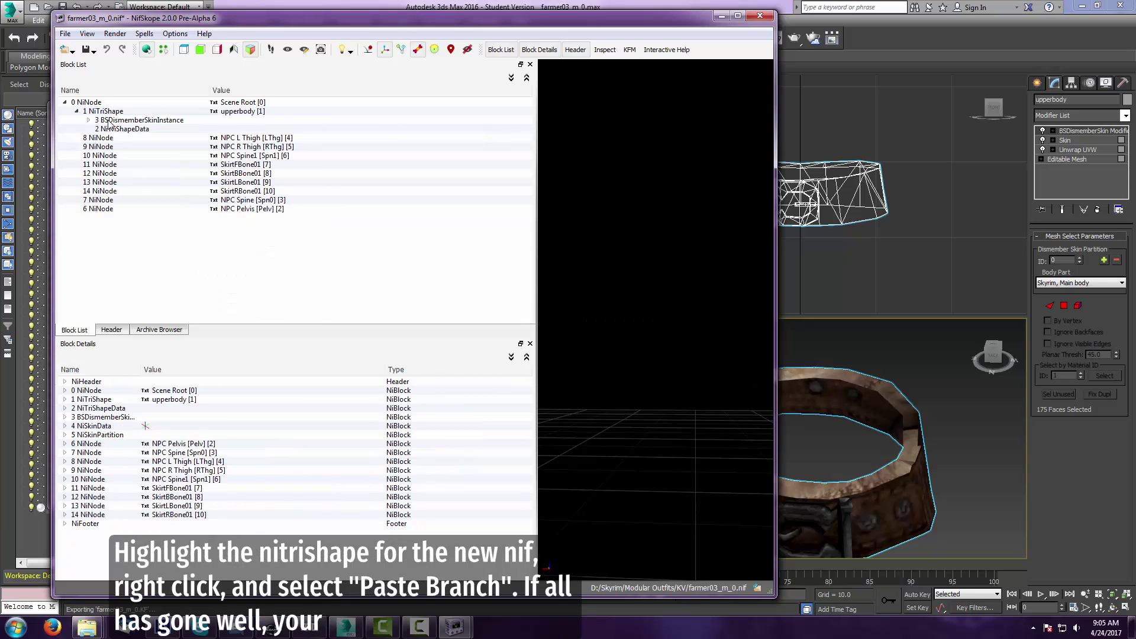
- Paste the copied BSLightingShaderProperty branch onto the belt's upperbody NiTriShape
{"action": "left_click", "coordinate": [106, 112]}
{"action": "right_click", "coordinate": [108, 114]}
{"action": "mouse_move", "coordinate": [172, 184]}
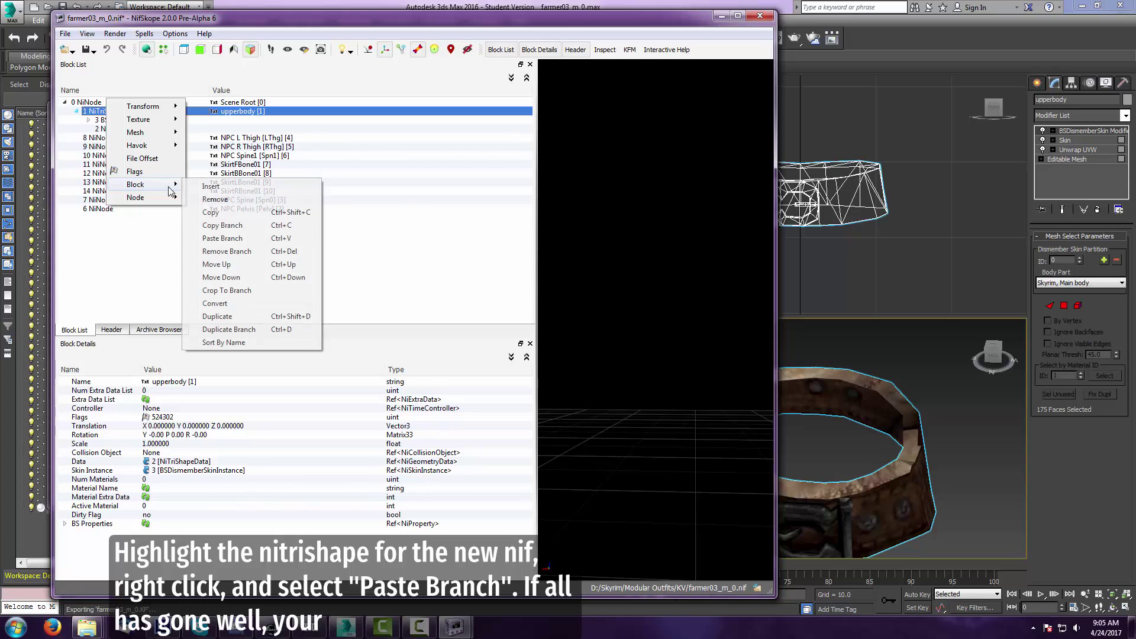
{"action": "left_click", "coordinate": [240, 239]}
{"action": "mouse_move", "coordinate": [599, 279]}
{"action": "left_mouse_down"}
{"action": "mouse_move", "coordinate": [655, 294]}
{"action": "mouse_move", "coordinate": [601, 304]}
{"action": "mouse_move", "coordinate": [614, 294]}
{"action": "left_mouse_up"}
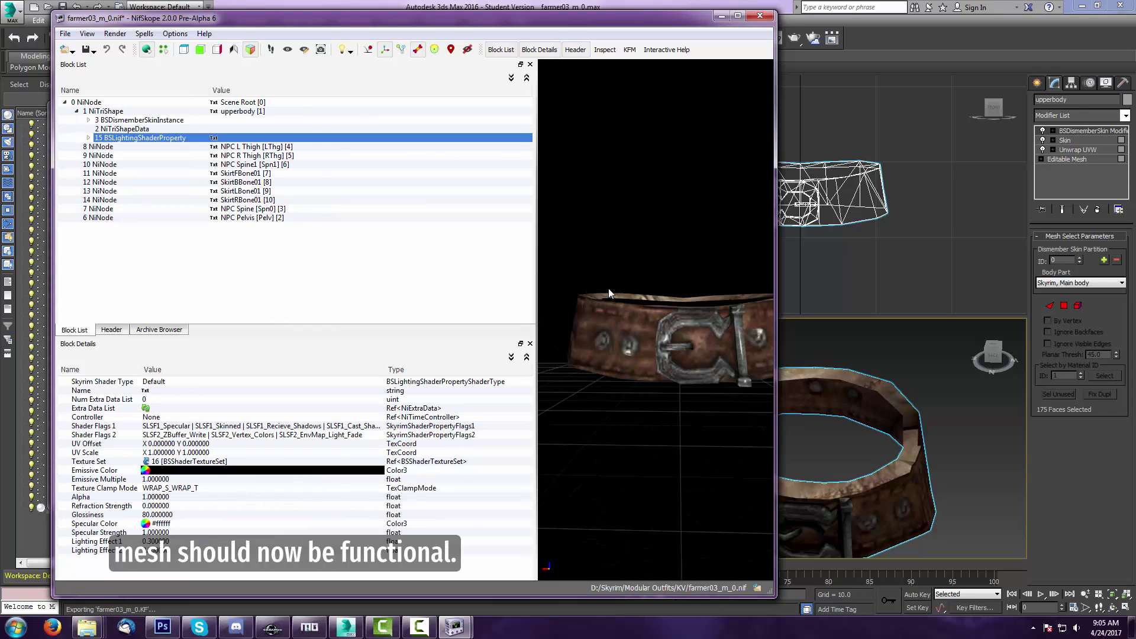
- Save the edited belt nif as farmer04_m_0.nif in the ModularOutfits KV folder
{"action": "left_click", "coordinate": [68, 34]}
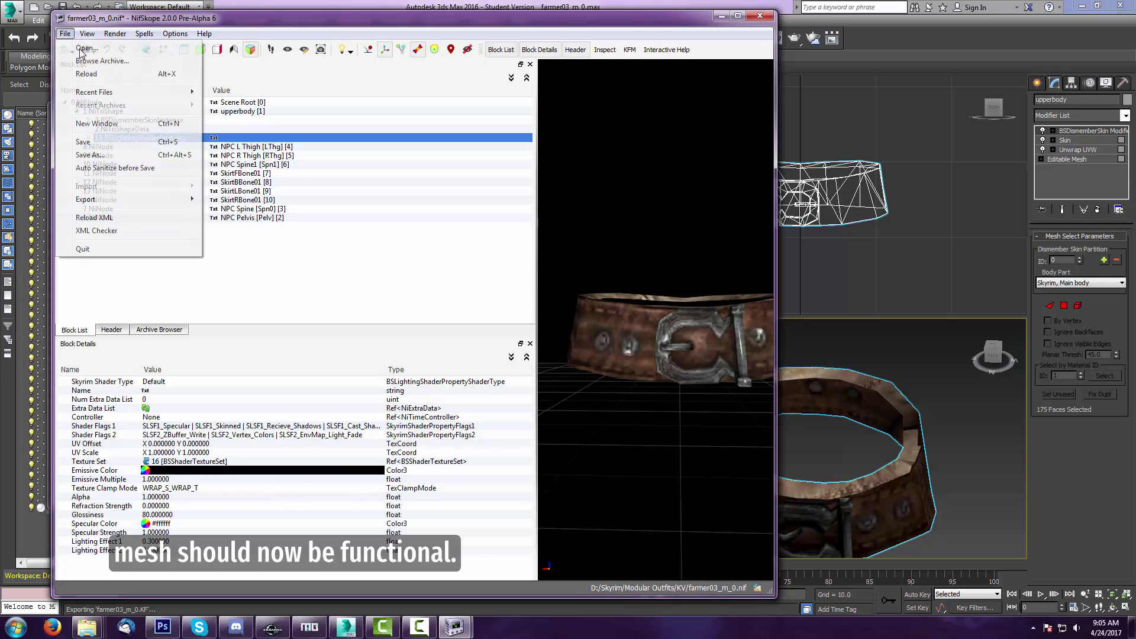
{"action": "left_click", "coordinate": [116, 156]}
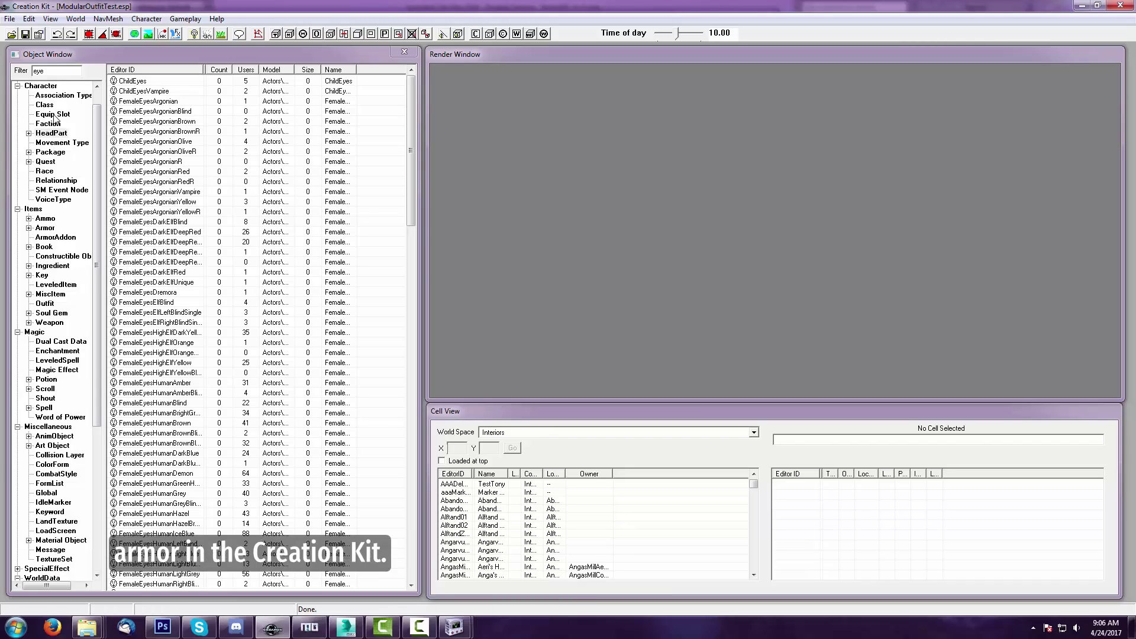
- Switch to the Creation Kit, clear the object filter and duplicate the 00ModularTestFarmBelt2 ArmorAddon
{"action": "left_click", "coordinate": [46, 238]}
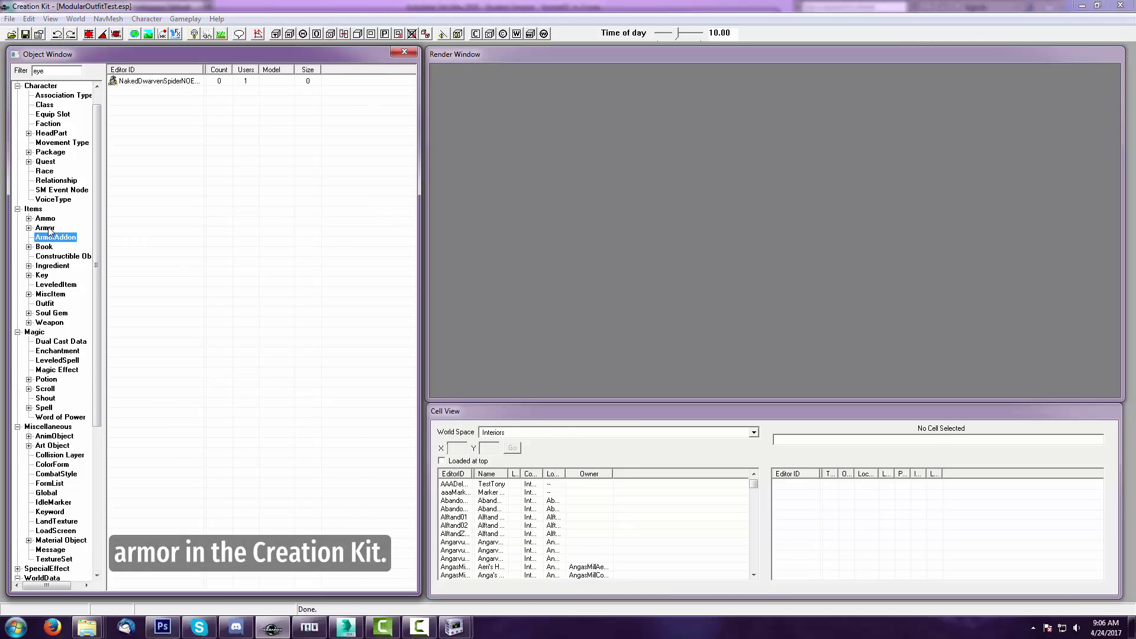
{"action": "left_click_drag", "start_coordinate": [51, 71], "coordinate": [7, 65]}
{"action": "key", "text": "BackSpace"}
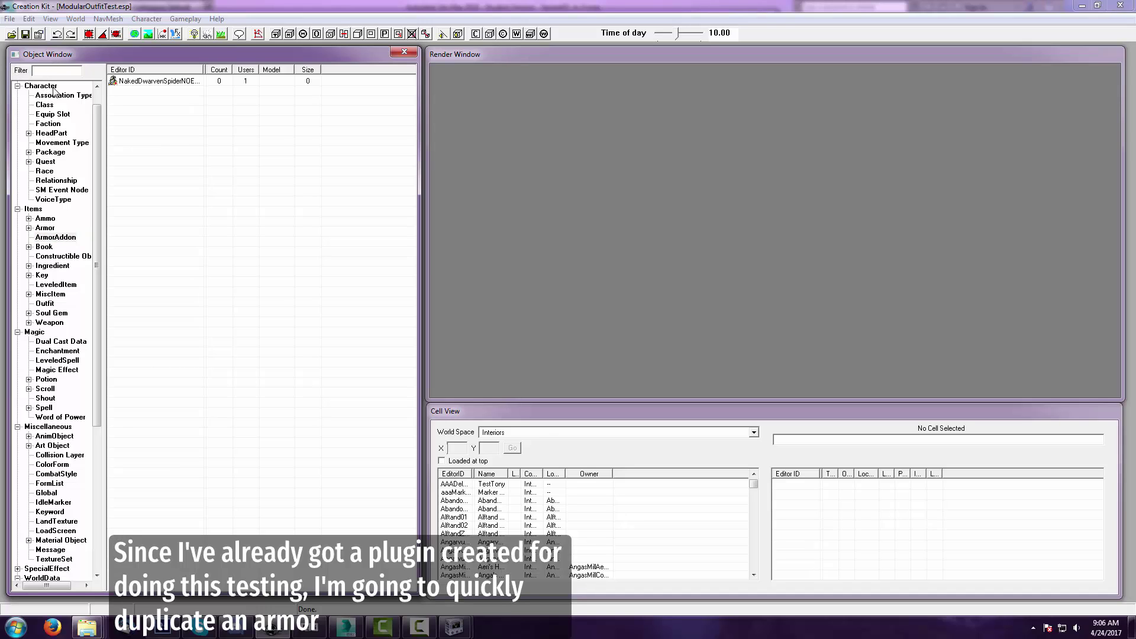
{"action": "left_click", "coordinate": [175, 81]}
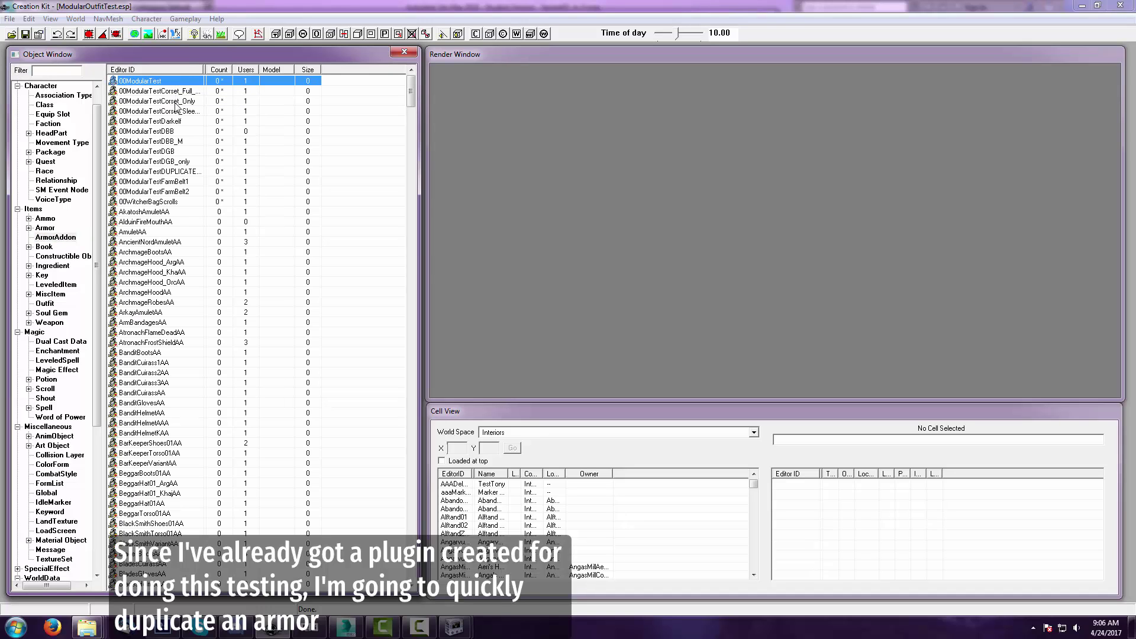
{"action": "left_click", "coordinate": [188, 193]}
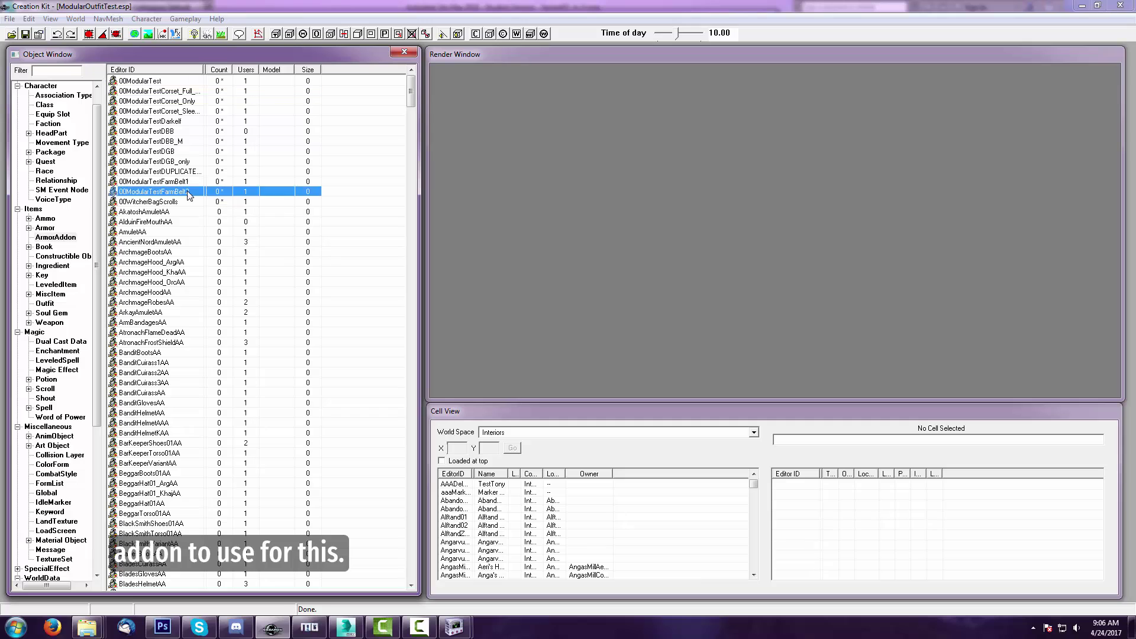
{"action": "right_click", "coordinate": [188, 194]}
{"action": "left_click", "coordinate": [242, 226]}
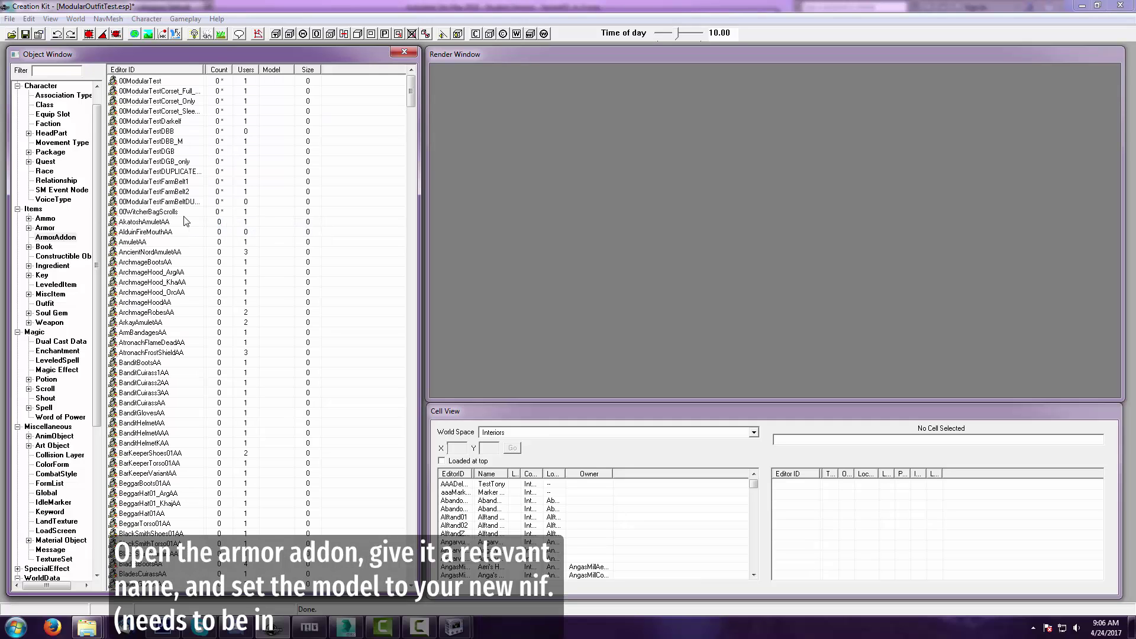
- Open the duplicated ArmorAddon for editing and set its ID to 00ModularTestFarmBelt04
{"action": "right_click", "coordinate": [176, 202]}
{"action": "left_click", "coordinate": [185, 224]}
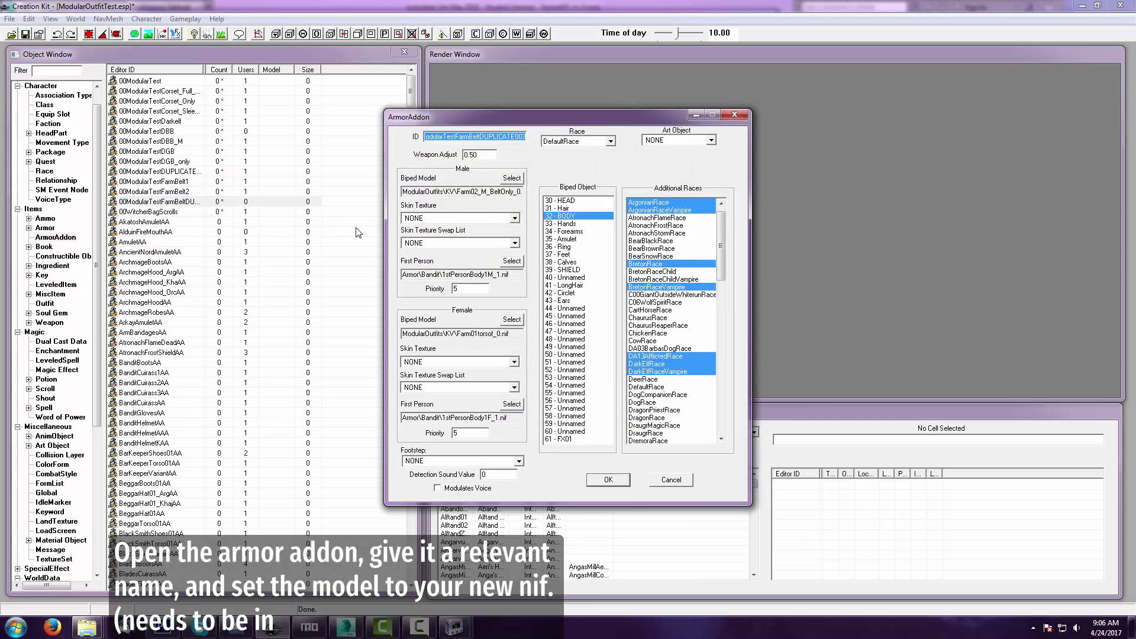
{"action": "left_click", "coordinate": [491, 134]}
{"action": "left_click_drag", "start_coordinate": [478, 137], "coordinate": [526, 137]}
{"action": "key", "text": "Delete"}
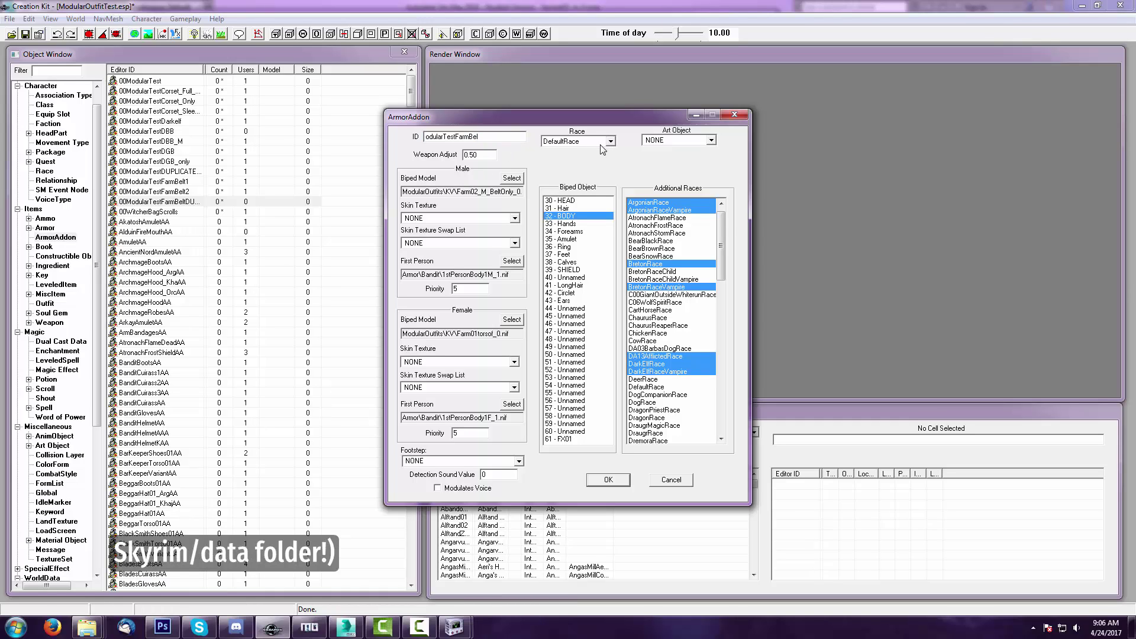
{"action": "type", "text": "t04"}
- Set the ArmorAddon's male biped model to farmer04_m_0.nif from the KV folder, ignoring the shader assertion
{"action": "left_click", "coordinate": [608, 479]}
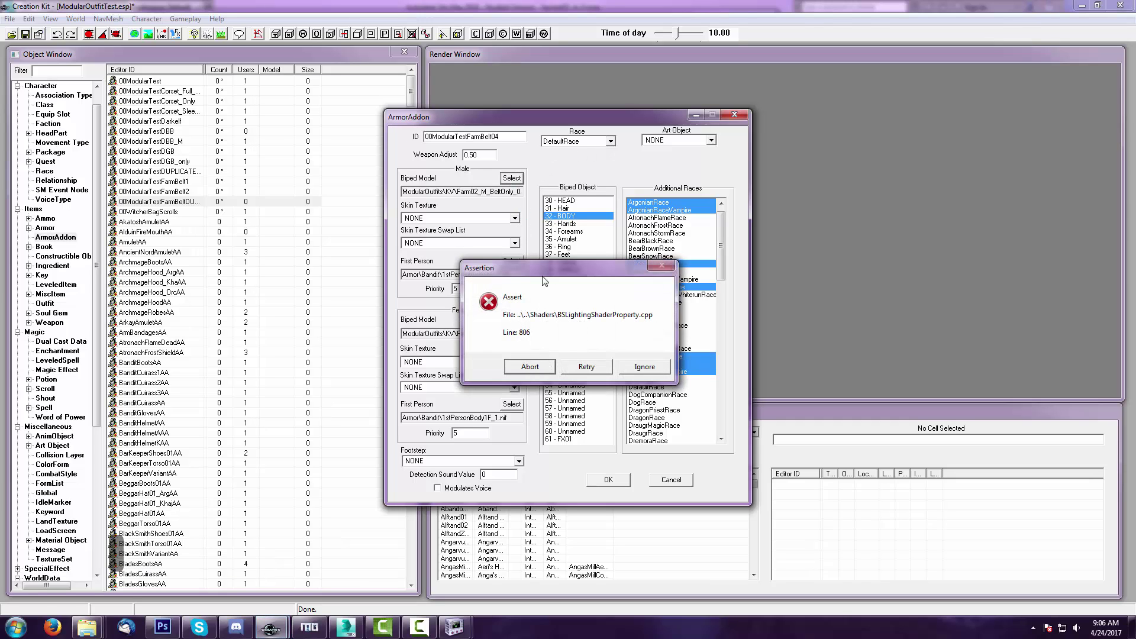
{"action": "left_click", "coordinate": [628, 364]}
{"action": "left_click", "coordinate": [529, 222]}
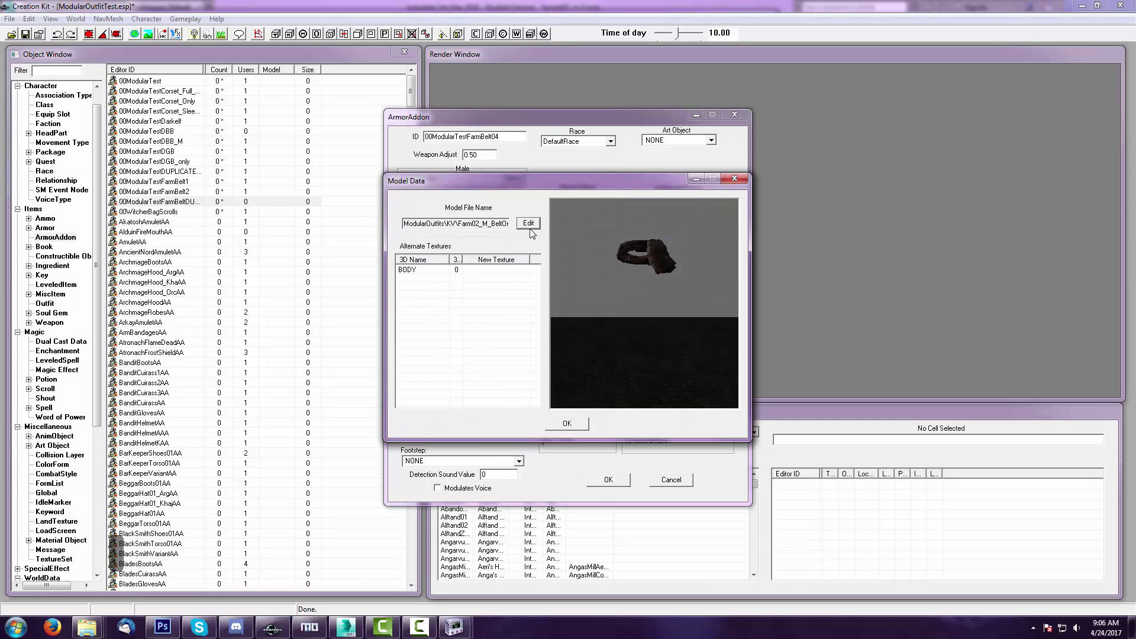
{"action": "left_click", "coordinate": [526, 353]}
{"action": "scroll", "coordinate": [528, 356], "scroll_direction": "down", "scroll_amount": 3}
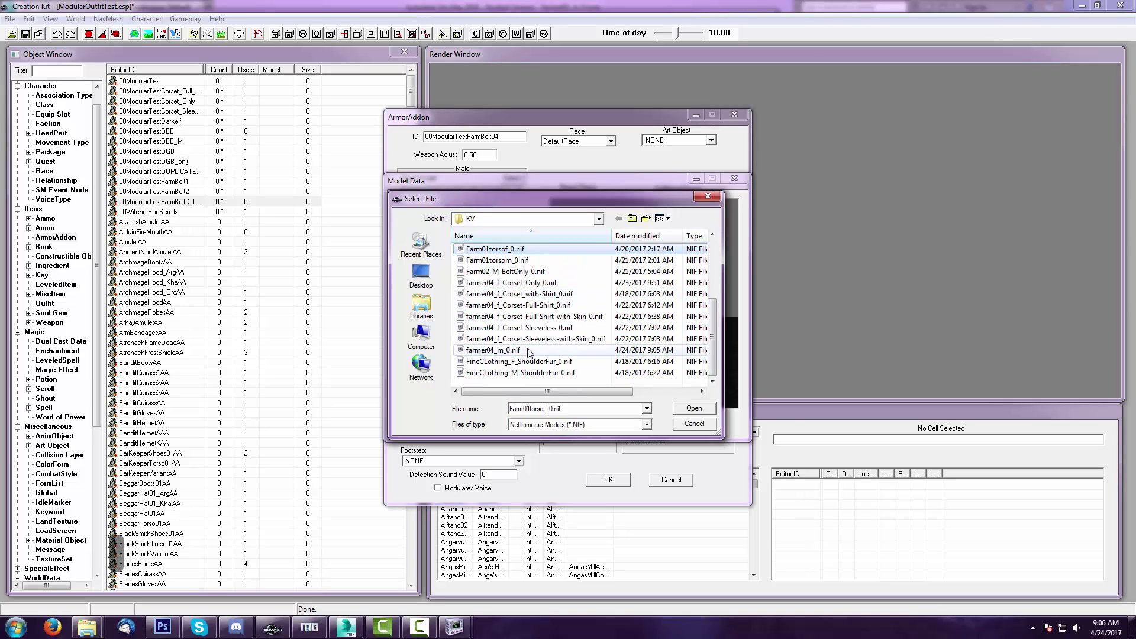
{"action": "left_click", "coordinate": [503, 351]}
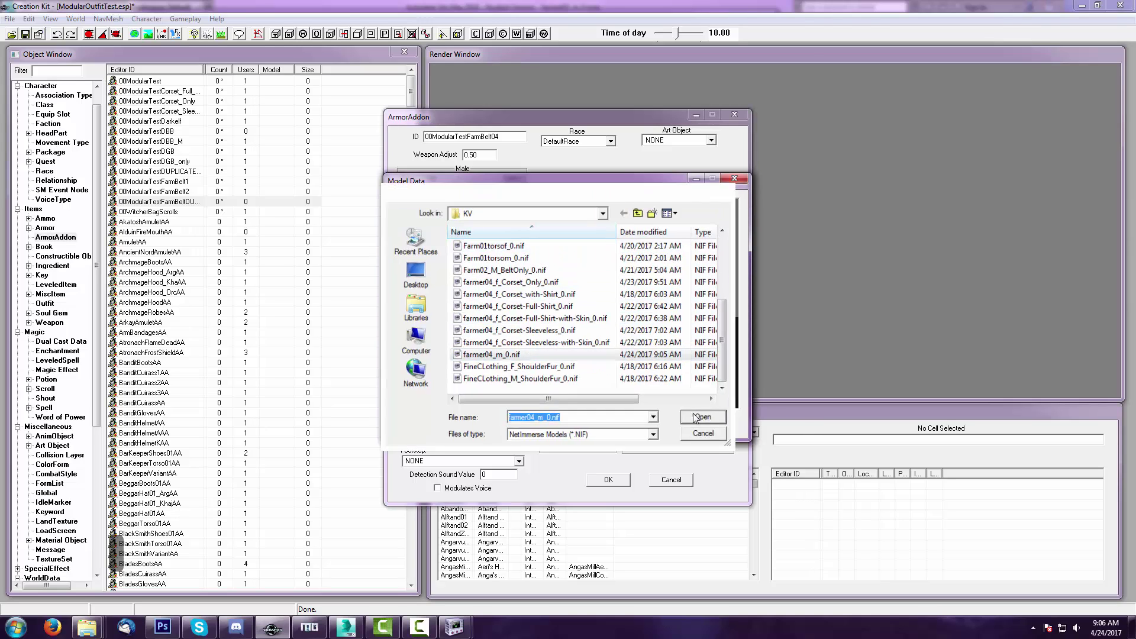
{"action": "left_click", "coordinate": [693, 410]}
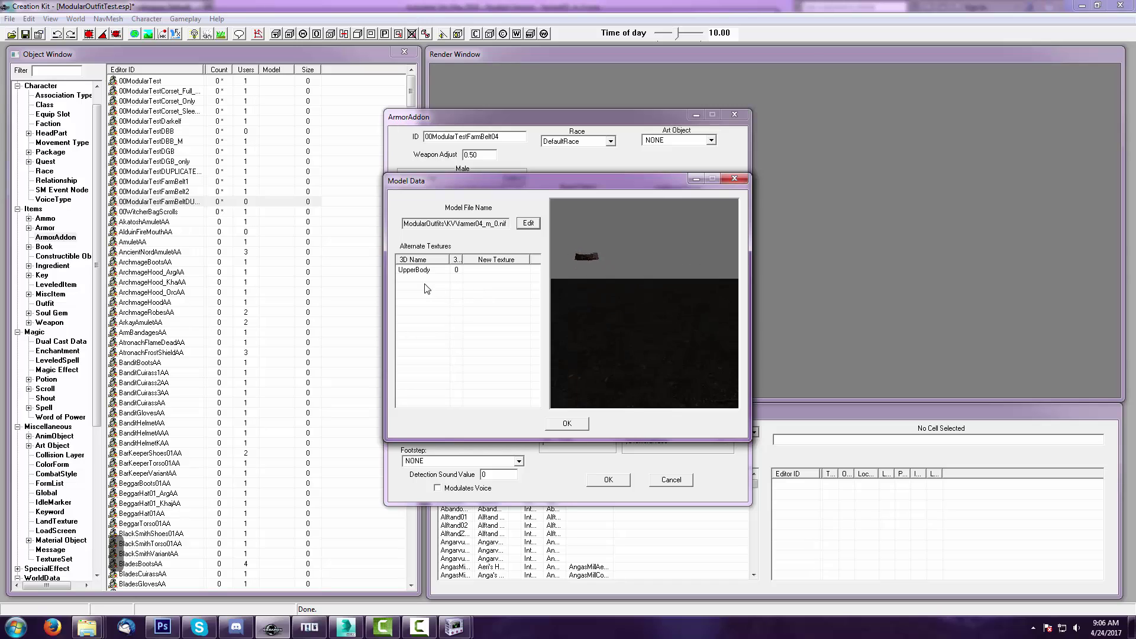
{"action": "scroll", "coordinate": [594, 249], "scroll_direction": "up", "scroll_amount": 3}
{"action": "left_click", "coordinate": [585, 422]}
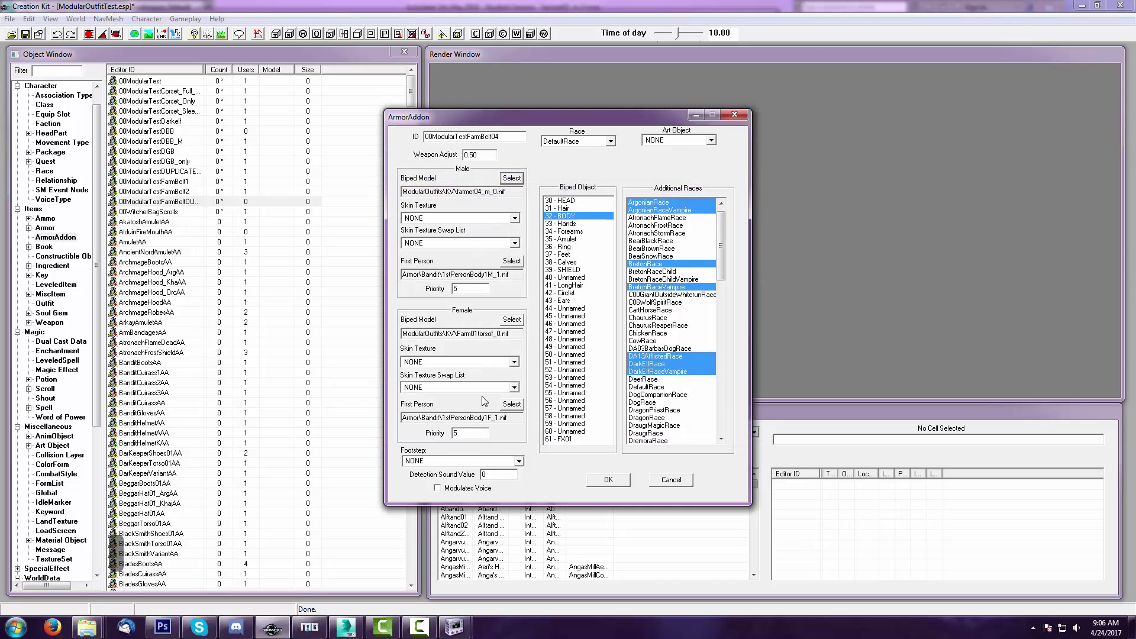
- Accept the ArmorAddon changes, renaming the existing form instead of creating a new one
{"action": "left_click", "coordinate": [611, 482]}
{"action": "left_click", "coordinate": [656, 369]}
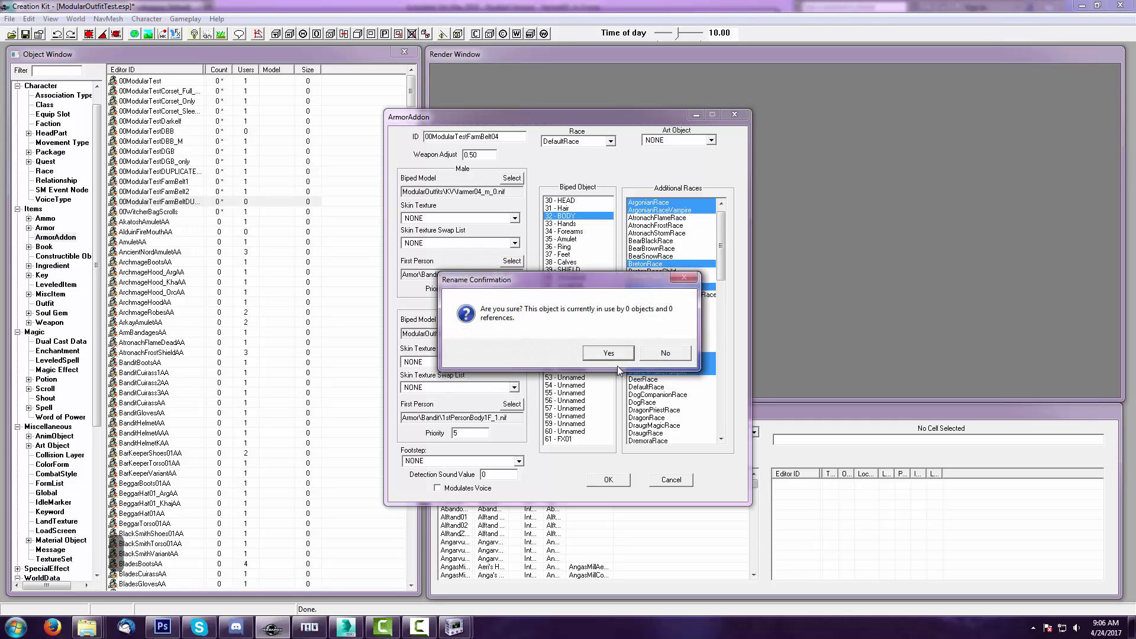
{"action": "left_click", "coordinate": [609, 354]}
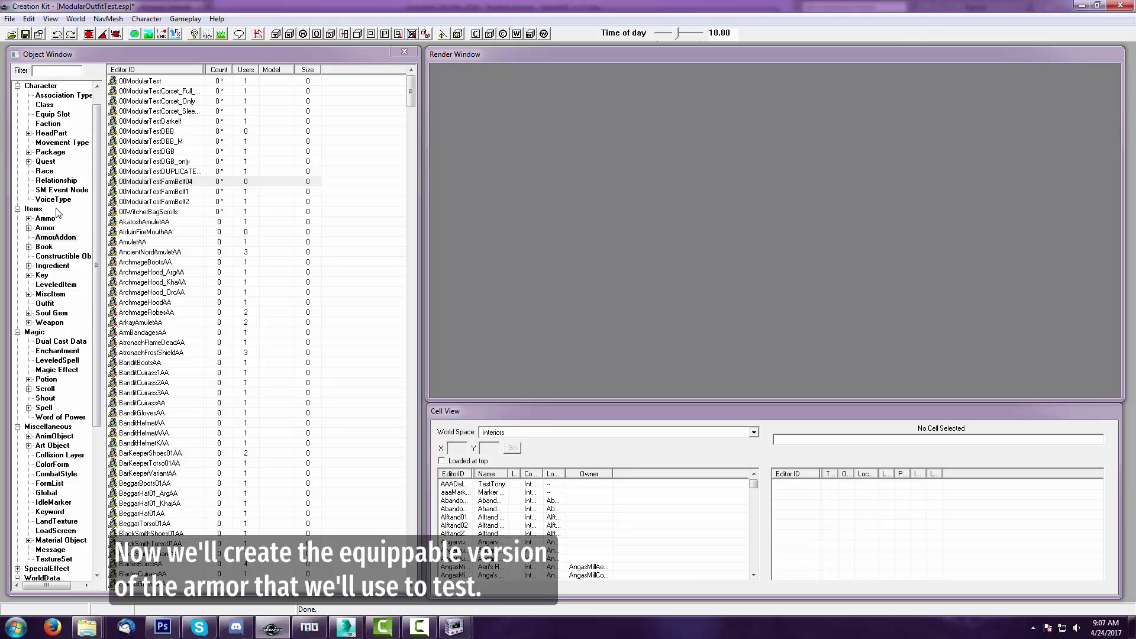
- Duplicate the 00ArmorModularFarmBelt2 item in the Armor category
{"action": "left_click", "coordinate": [44, 229]}
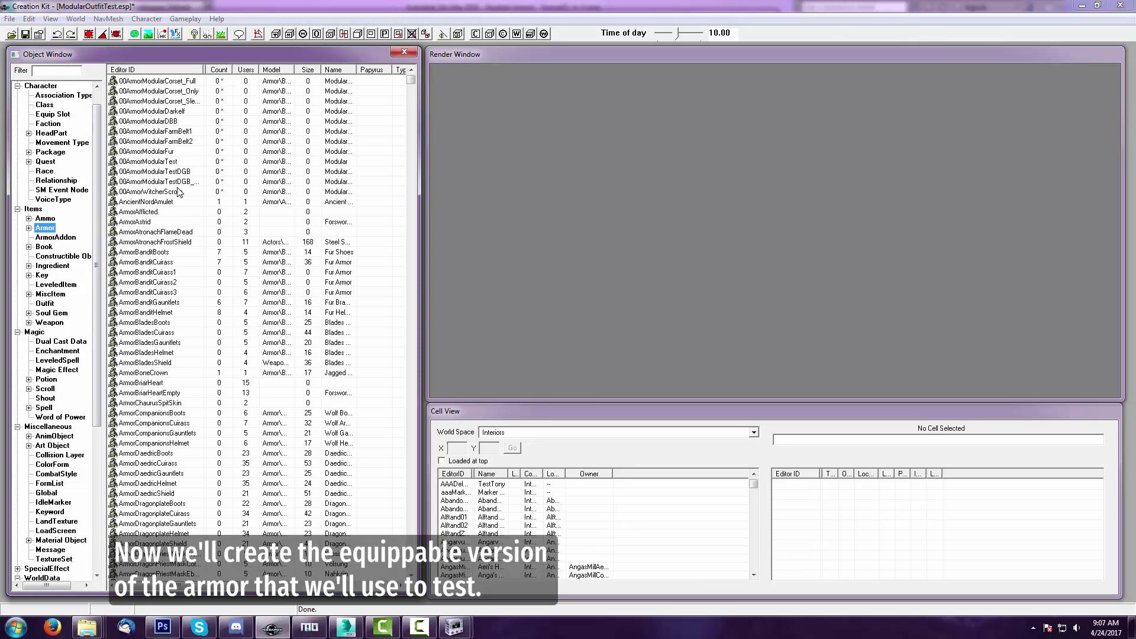
{"action": "left_click", "coordinate": [184, 141]}
{"action": "right_click", "coordinate": [183, 141]}
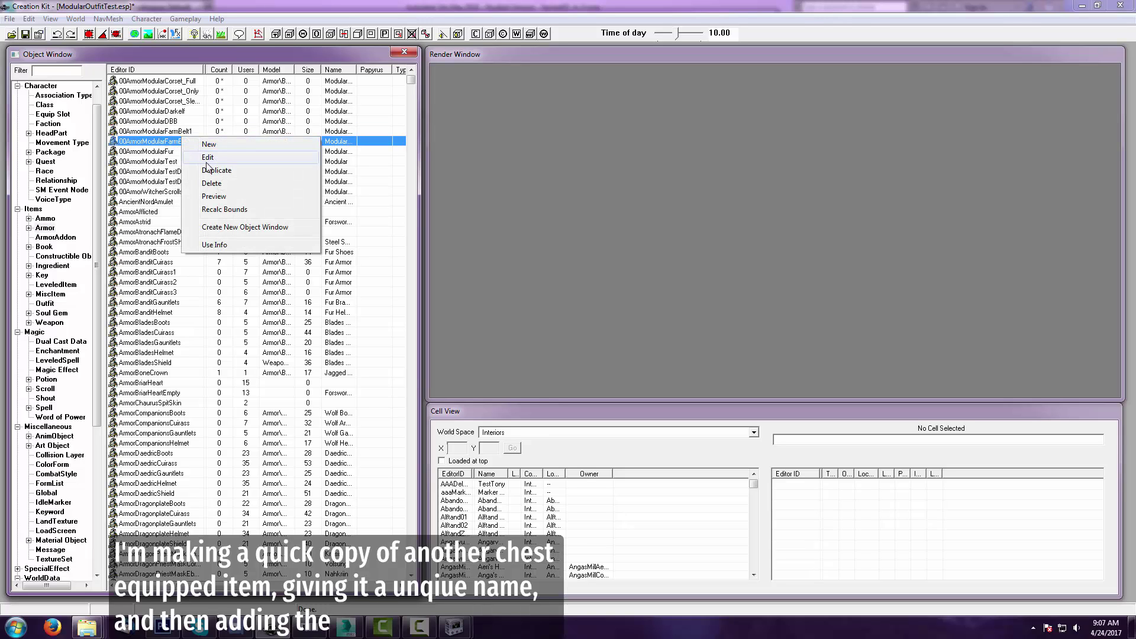
{"action": "left_click", "coordinate": [209, 170]}
- Open the duplicated armor and set its ID to 00ArmorModularFarmBelt4 and its name to Modular Farm Belt 4
{"action": "right_click", "coordinate": [173, 152]}
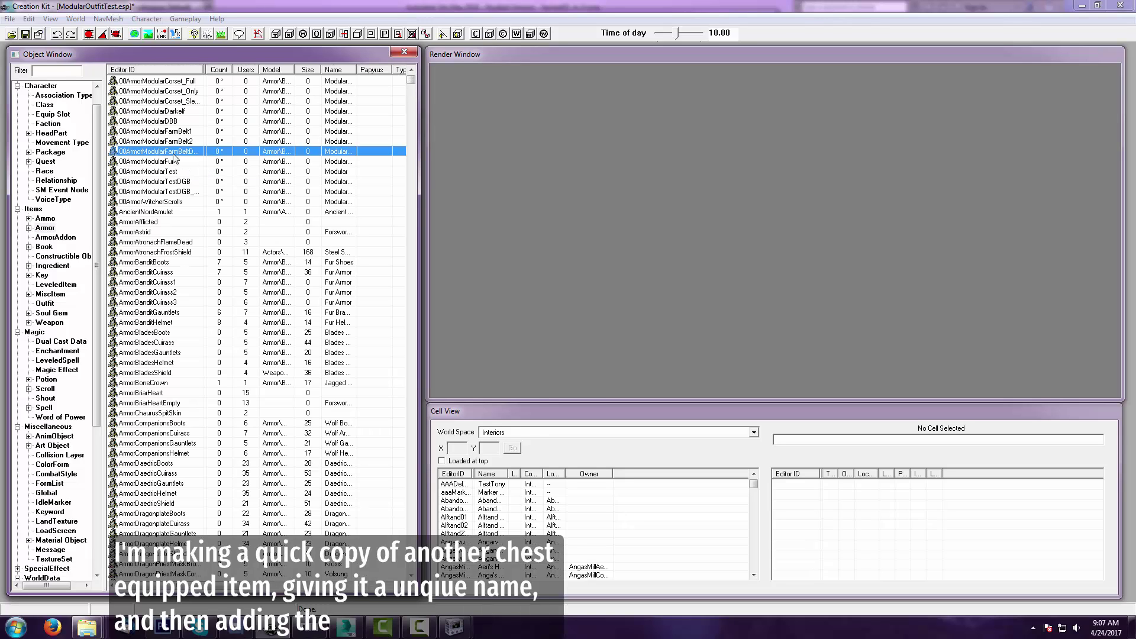
{"action": "left_click", "coordinate": [207, 172]}
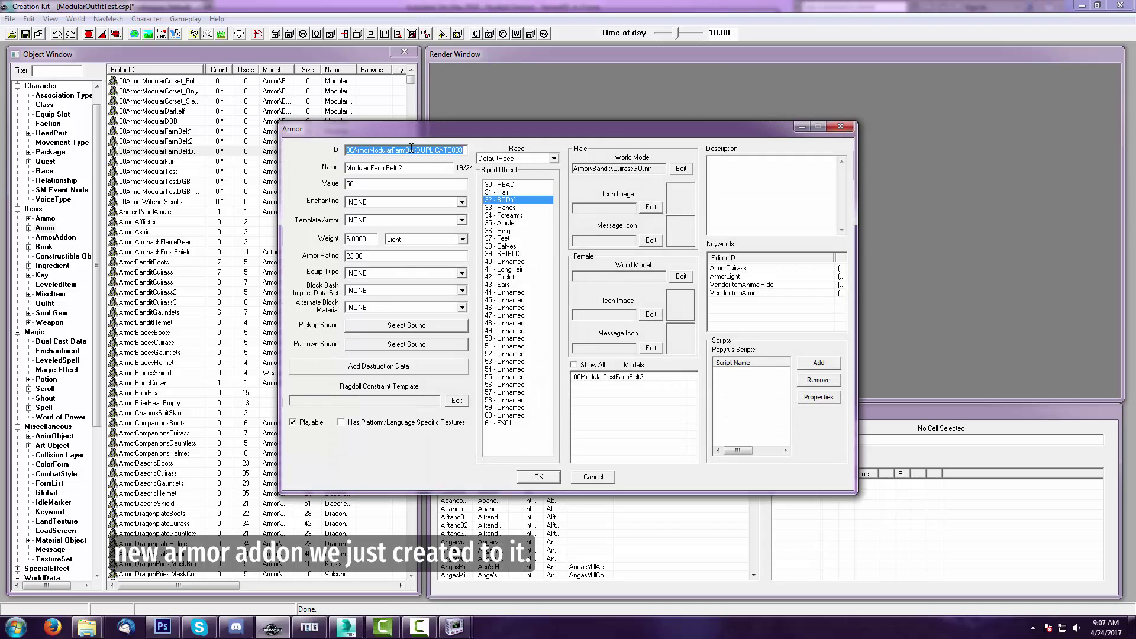
{"action": "left_click_drag", "start_coordinate": [416, 150], "coordinate": [467, 151]}
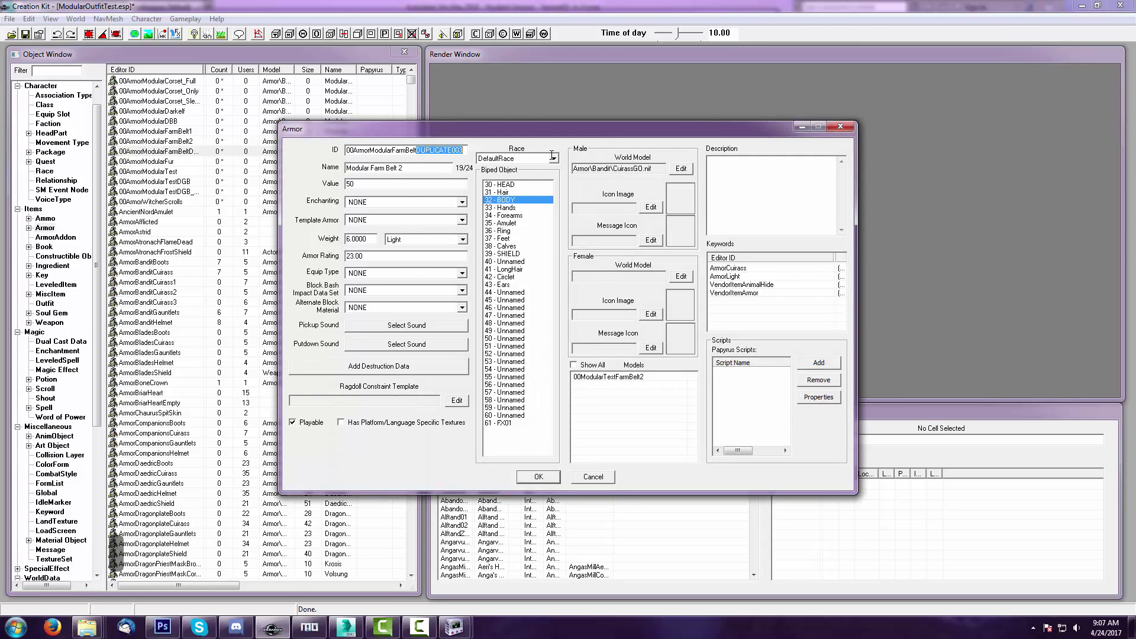
{"action": "type", "text": "44"}
- Replace the armor's 00ModularTestFarmBelt2 model entry with the 00ModularTestFarmBelt04 ArmorAddon
{"action": "left_click", "coordinate": [645, 382]}
{"action": "right_click", "coordinate": [646, 377]}
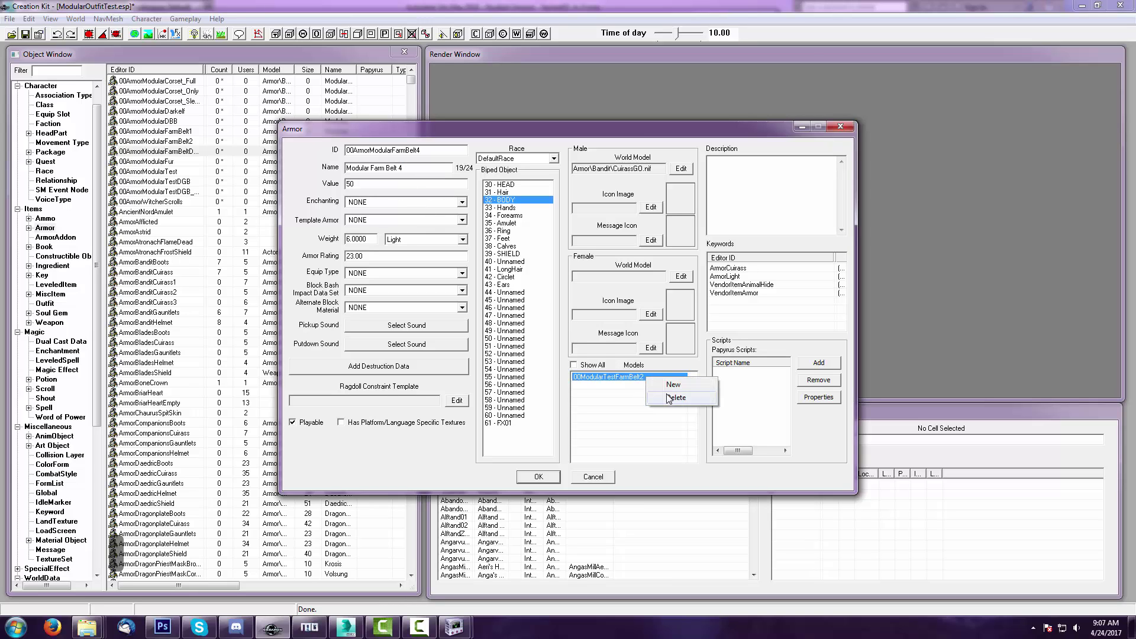
{"action": "left_click", "coordinate": [669, 397]}
{"action": "right_click", "coordinate": [631, 388]}
{"action": "left_click", "coordinate": [651, 395]}
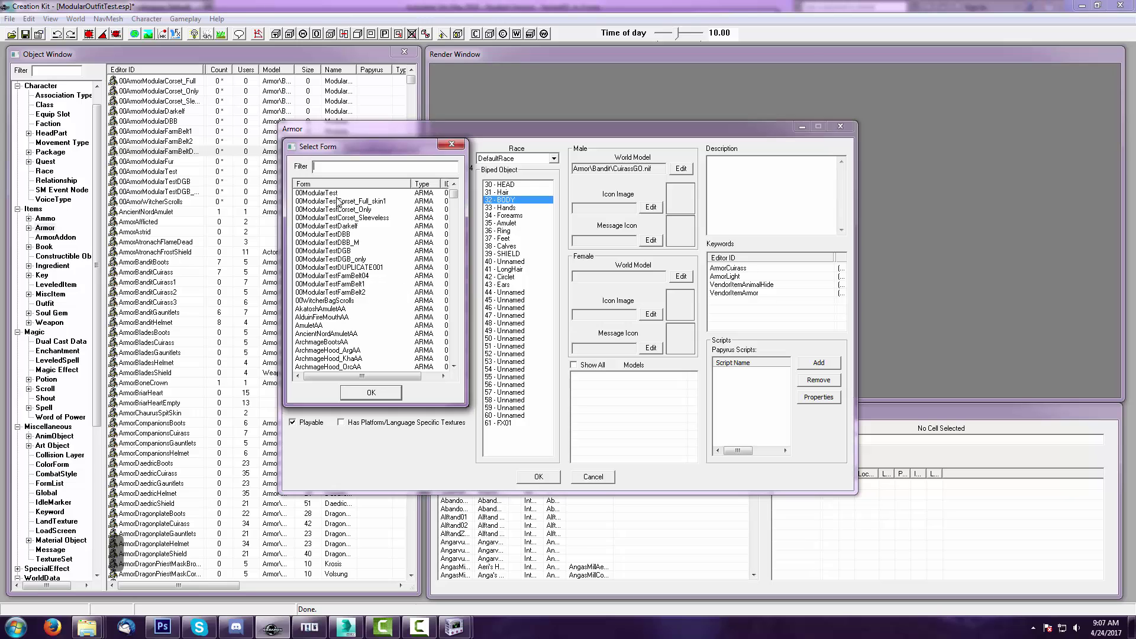
{"action": "left_click", "coordinate": [346, 275]}
{"action": "left_click", "coordinate": [371, 393]}
- Accept the armor changes as a rename of the existing form and save the ModularOutfitTest.esp plugin
{"action": "left_click", "coordinate": [539, 478]}
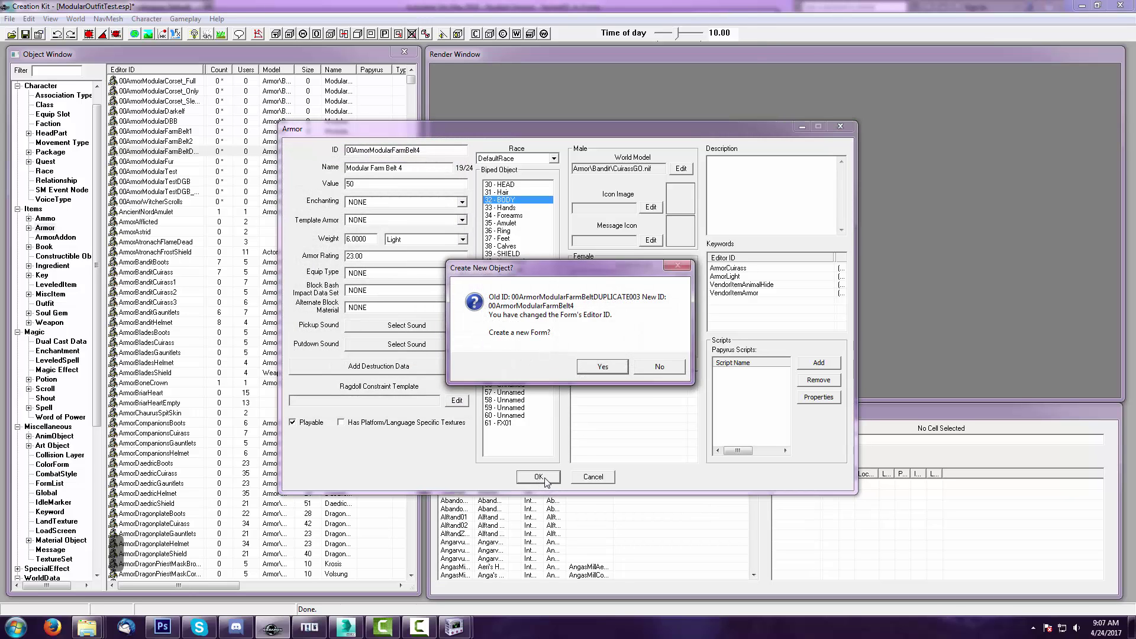
{"action": "left_click", "coordinate": [660, 367]}
{"action": "left_click", "coordinate": [595, 359]}
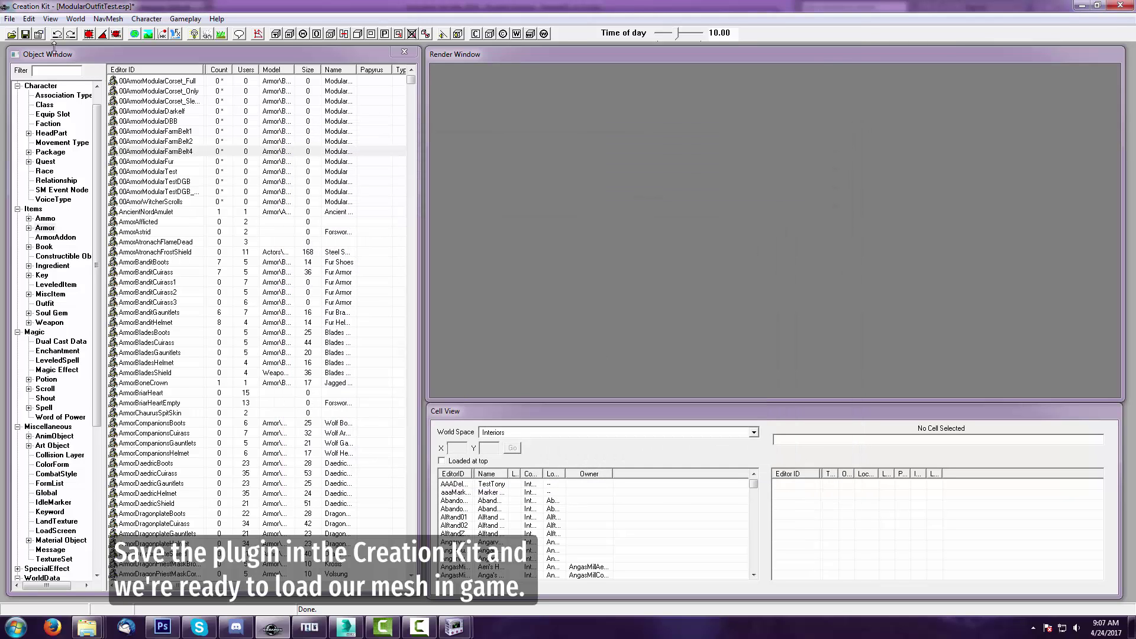
{"action": "left_click", "coordinate": [26, 35]}
- Switch to Mod Organizer, start Skyrim and load the Hunter's Dream autosave
{"action": "left_click", "coordinate": [314, 627]}
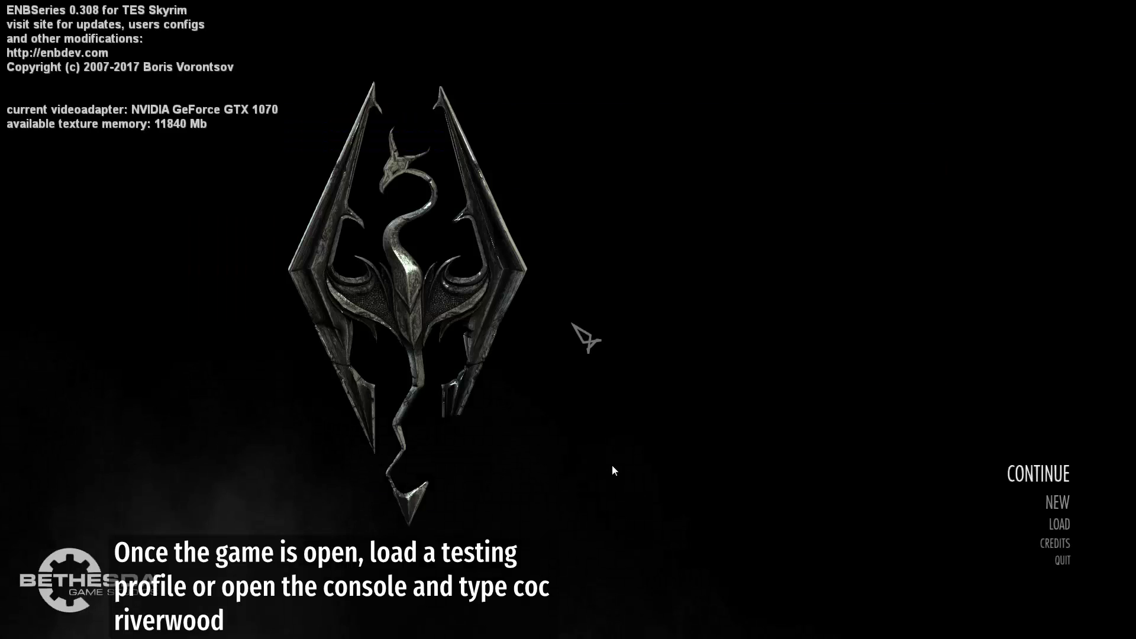
{"action": "key", "text": "Down"}
{"action": "key", "text": "Return"}
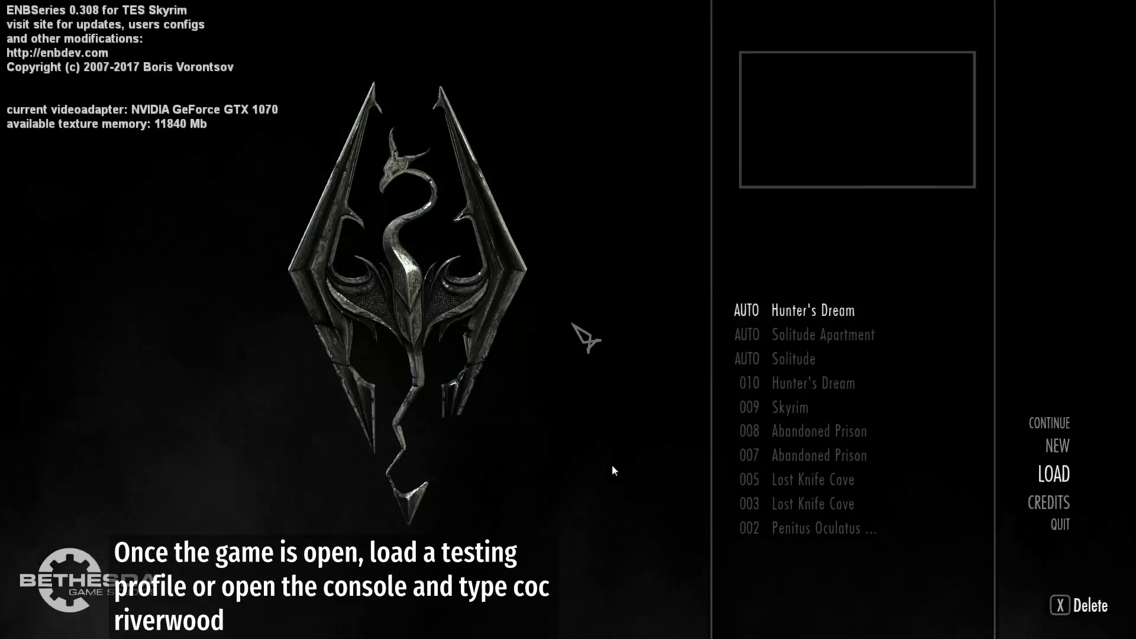
{"action": "key", "text": "Return"}
{"action": "key", "text": "Return"}
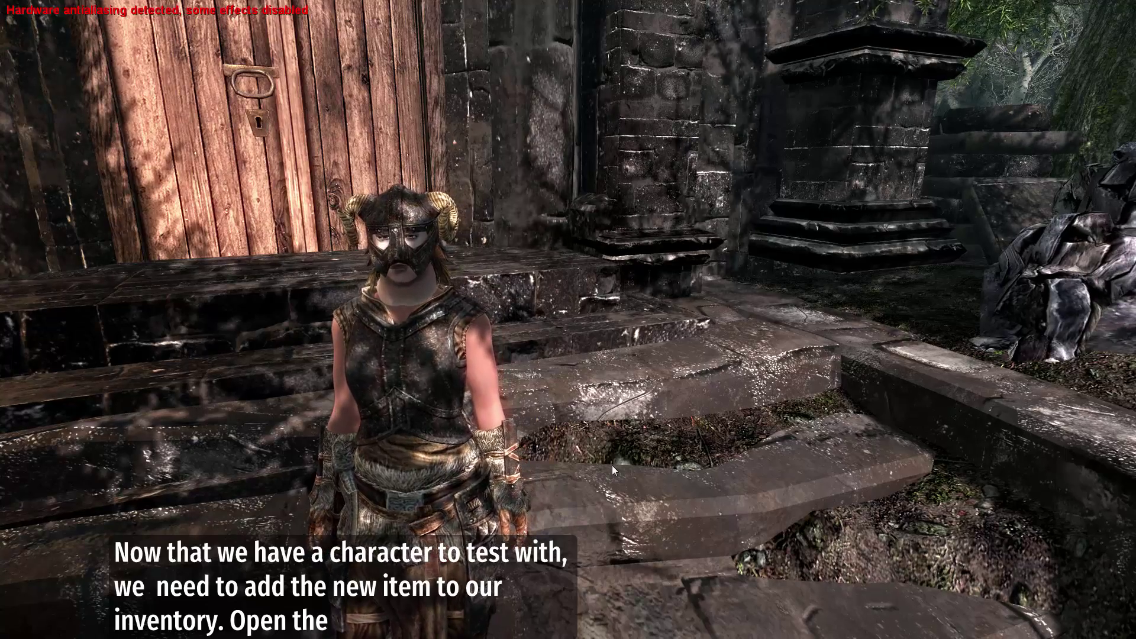
- Search the game console for items with the command help modular
{"action": "key", "text": "grave"}
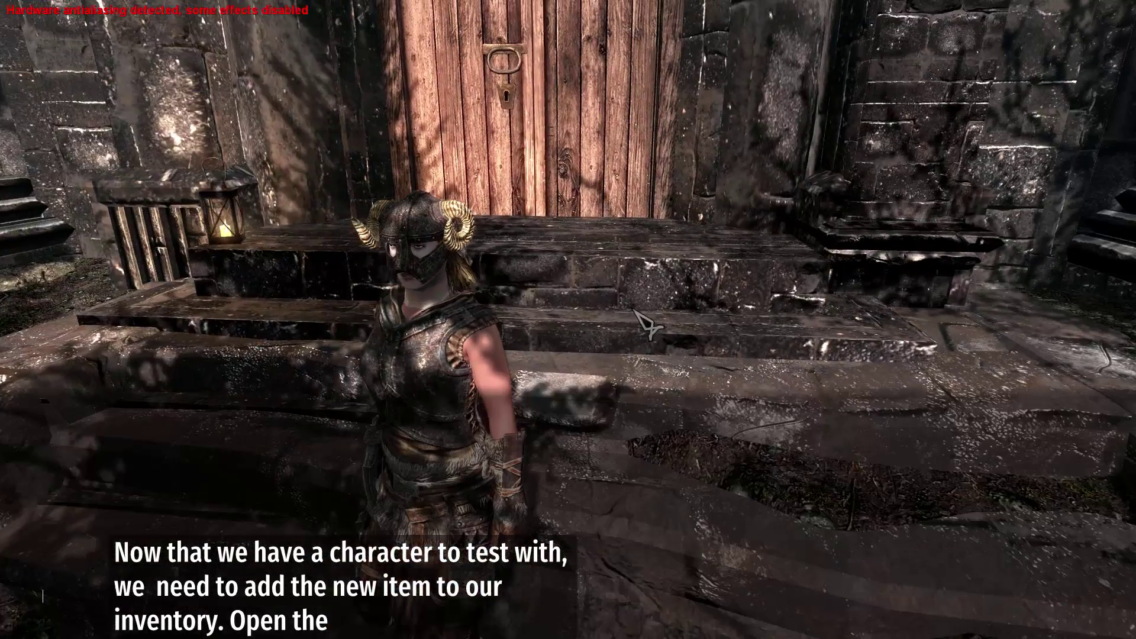
{"action": "type", "text": "help modular"}
{"action": "key", "text": "Return"}
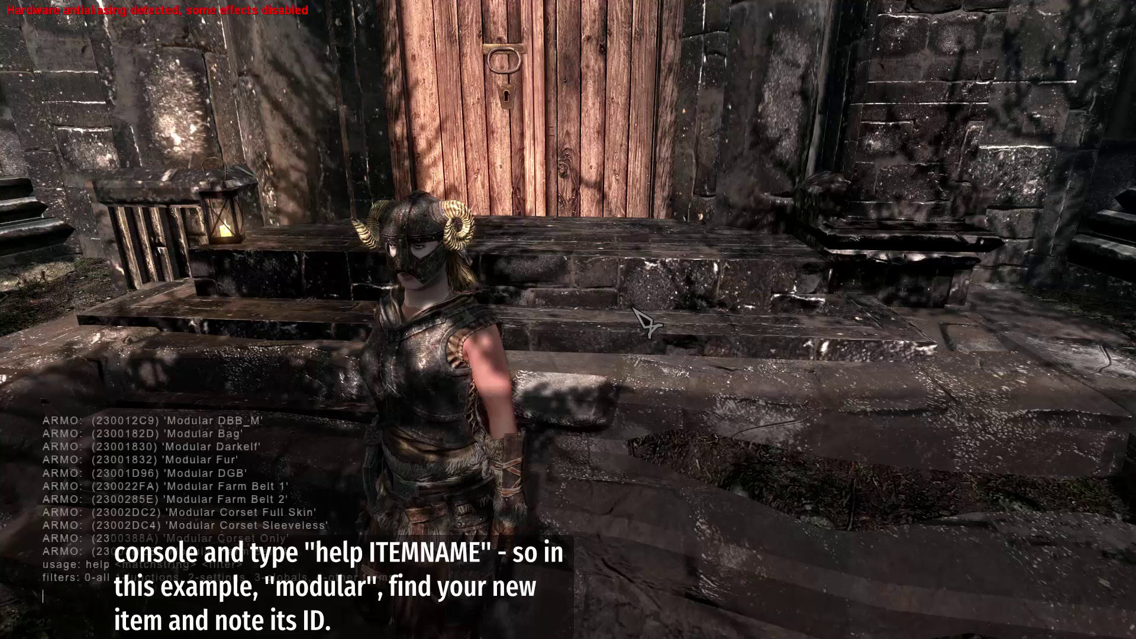
- Add one Modular Farm Belt 4 to the inventory with the console command player.additem 23005dee 1
{"action": "type", "text": "player"}
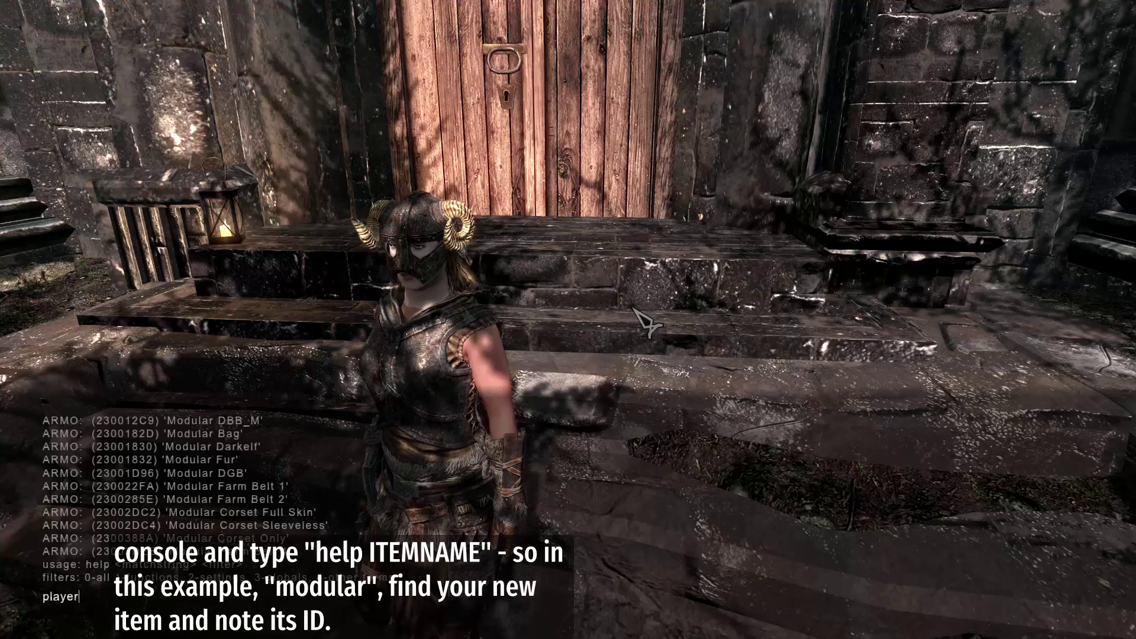
{"action": "type", "text": ".additem 23005dee"}
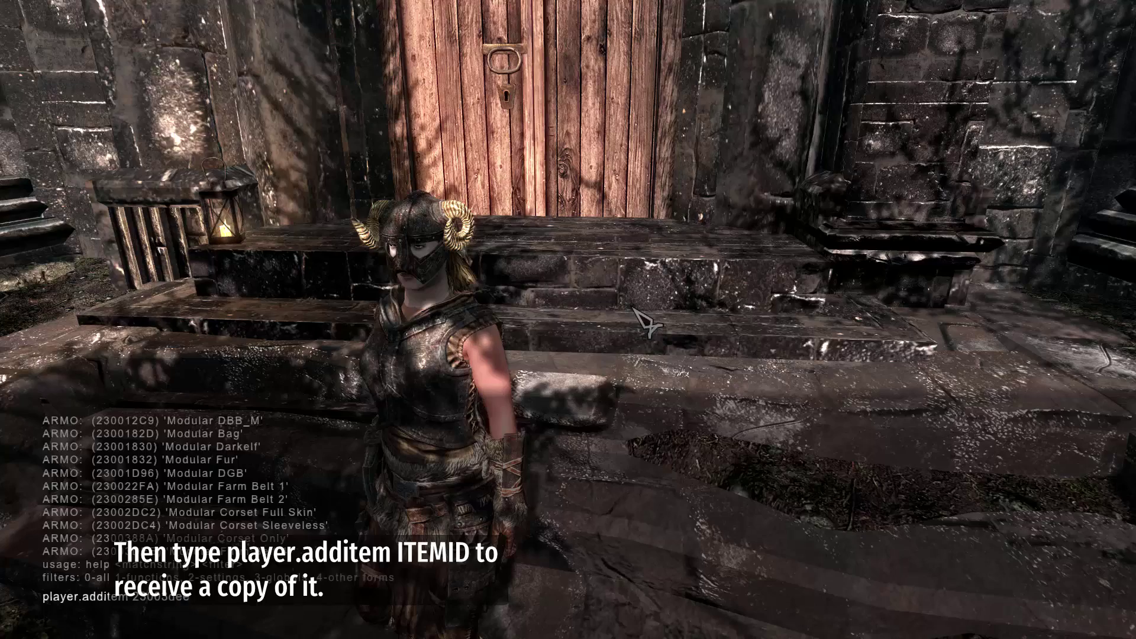
{"action": "type", "text": " 1"}
{"action": "key", "text": "Return"}
{"action": "key", "text": "grave"}
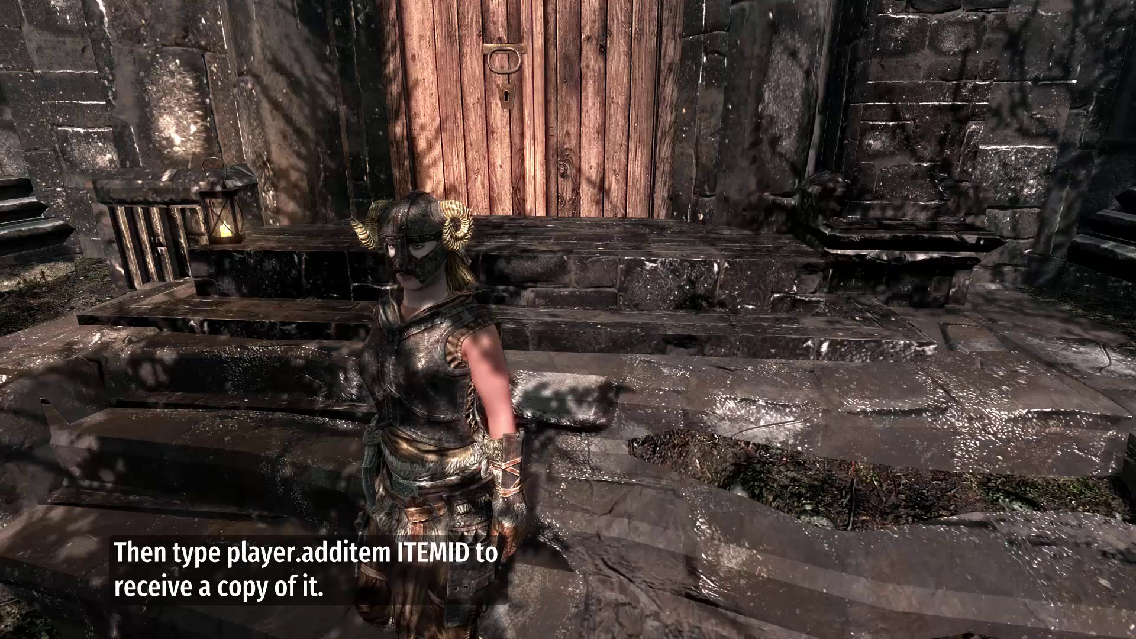
- Open the inventory's apparel category and equip Modular Farm Belt 4
{"action": "key", "text": "Tab"}
{"action": "left_click", "coordinate": [704, 316]}
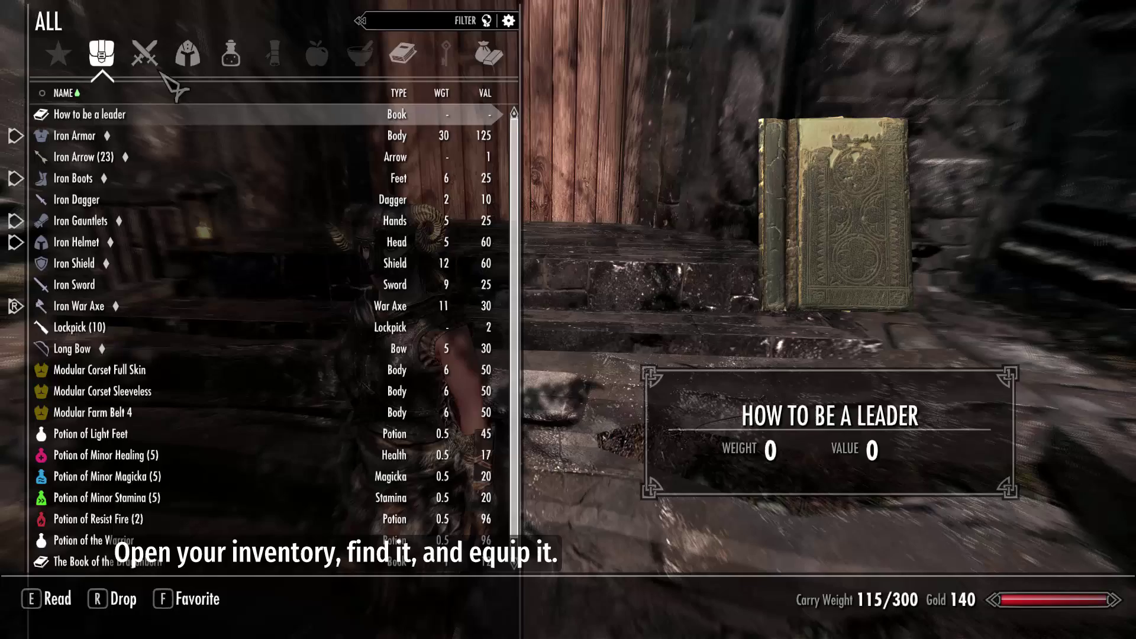
{"action": "left_click", "coordinate": [188, 53]}
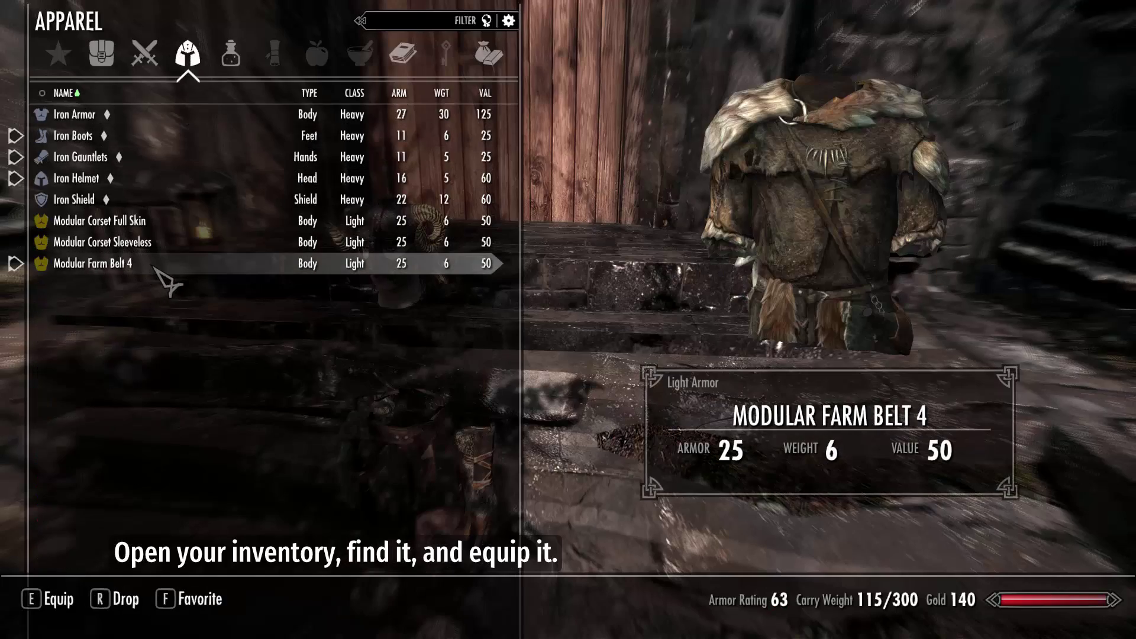